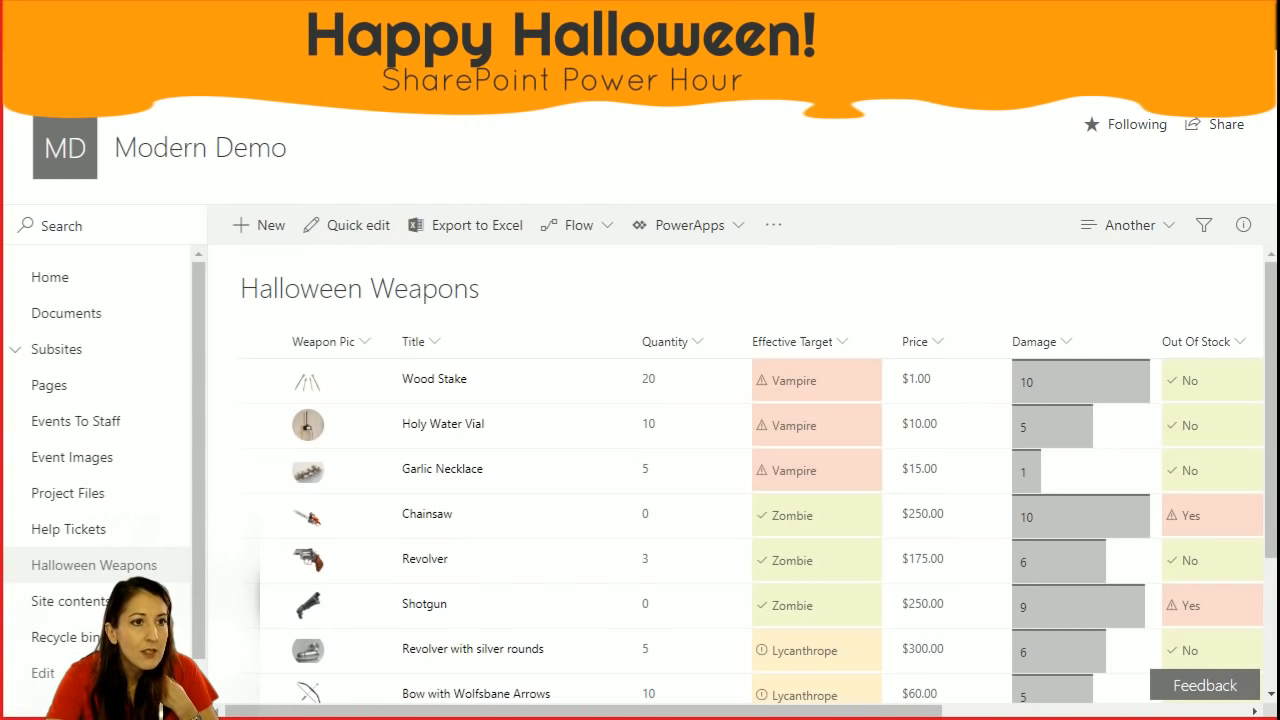
# Switch to the Apps for SharePoint catalog page, dismiss the SharePoint Power Hour reminder, and refresh the app list.
pyautogui.hotkey('alt', 'Tab')
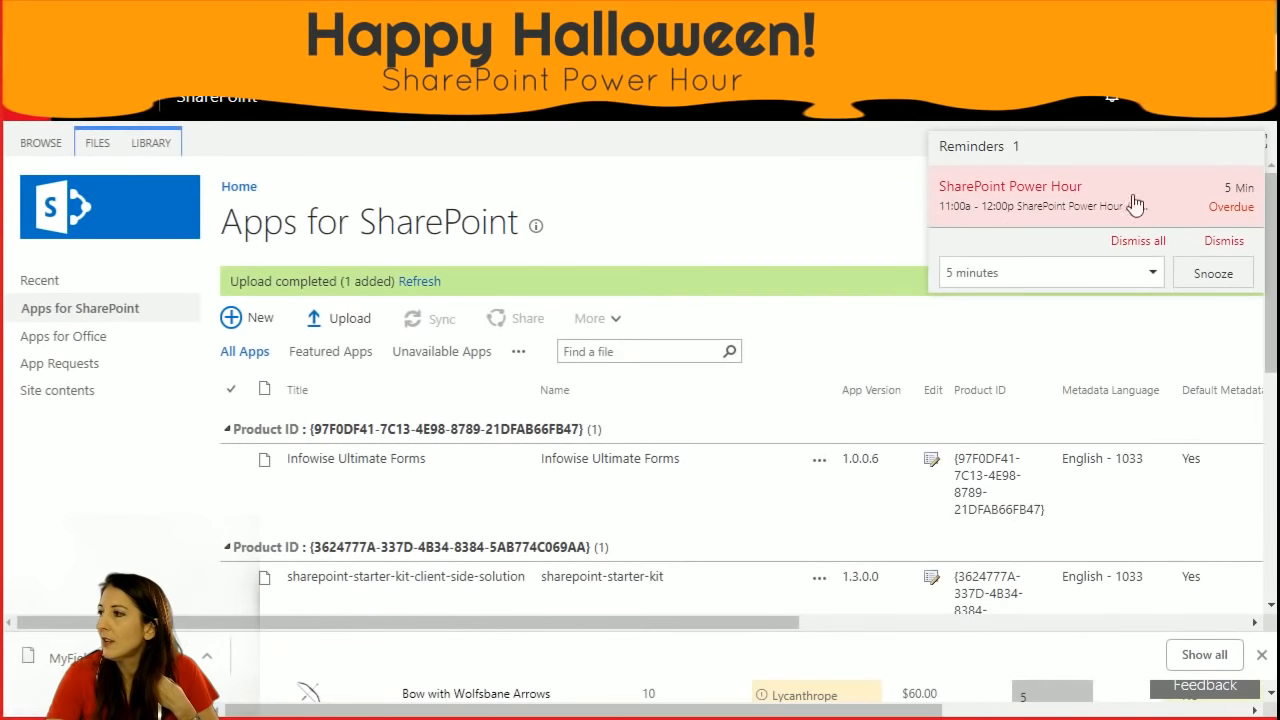
pyautogui.click(1228, 244)
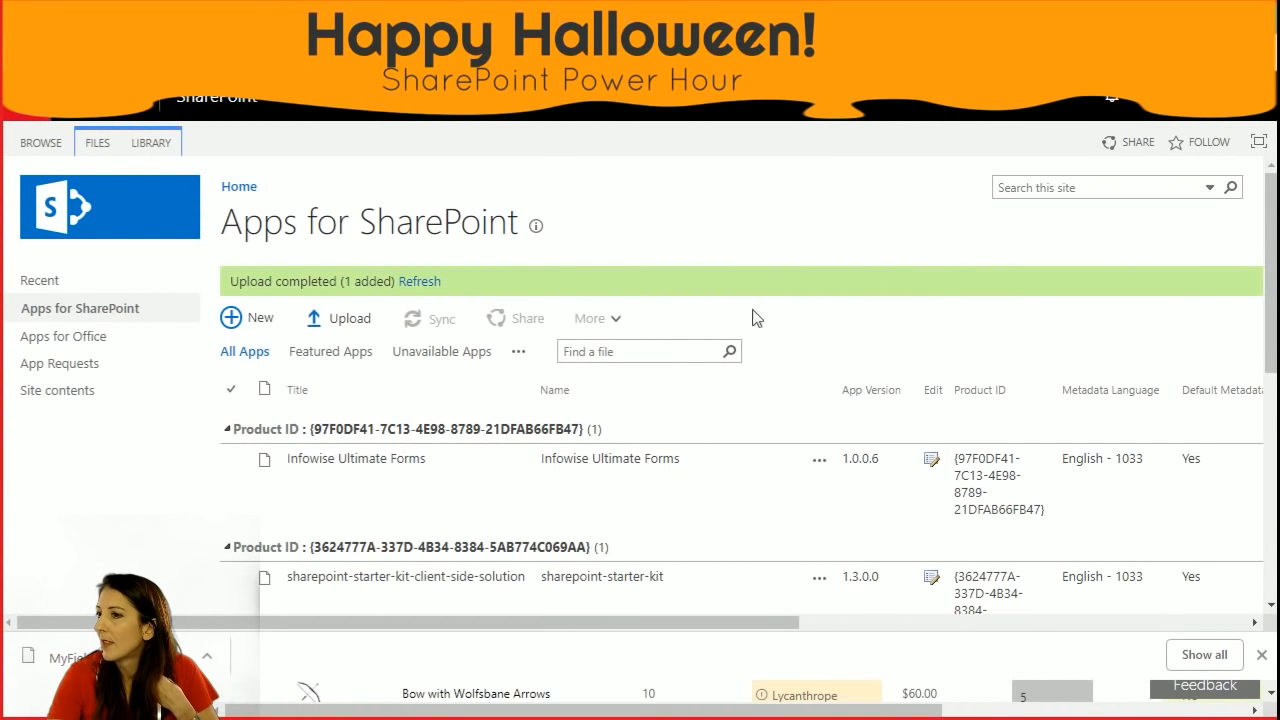
pyautogui.click(425, 283)
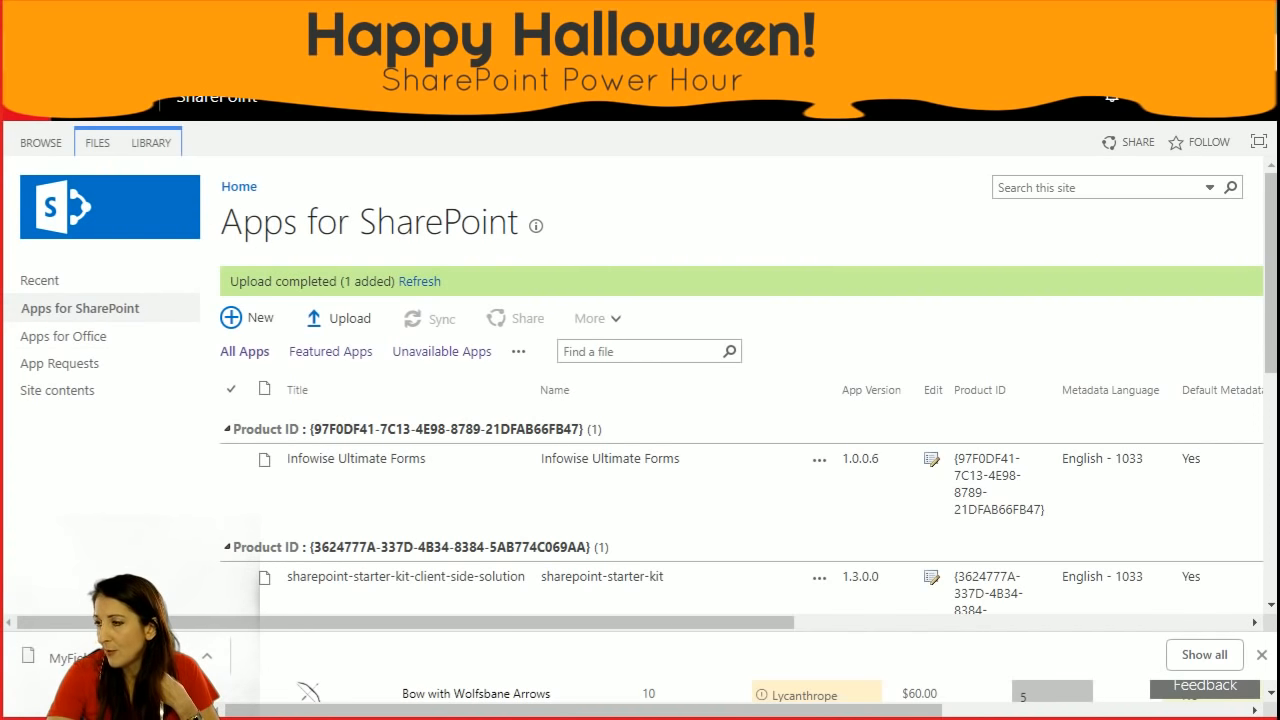
# Open the Office 365 admin center, signing in with the admin account and its password.
pyautogui.click(25, 112)
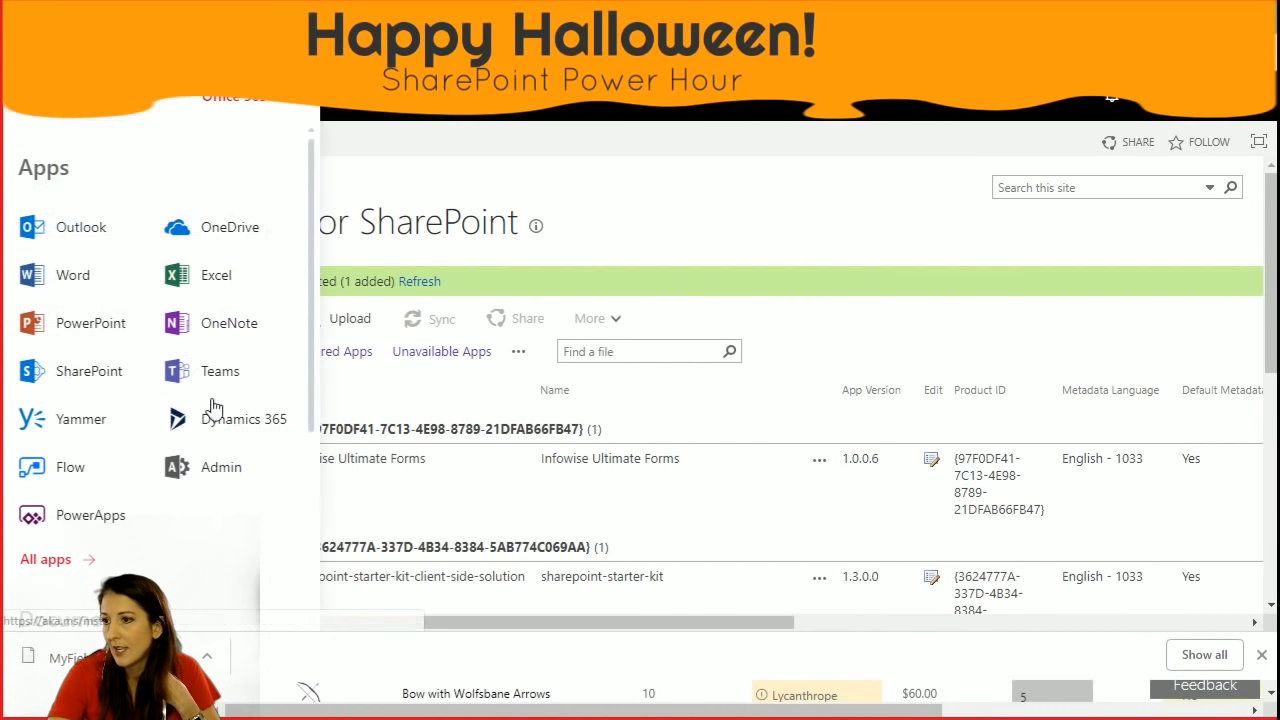
pyautogui.click(232, 476)
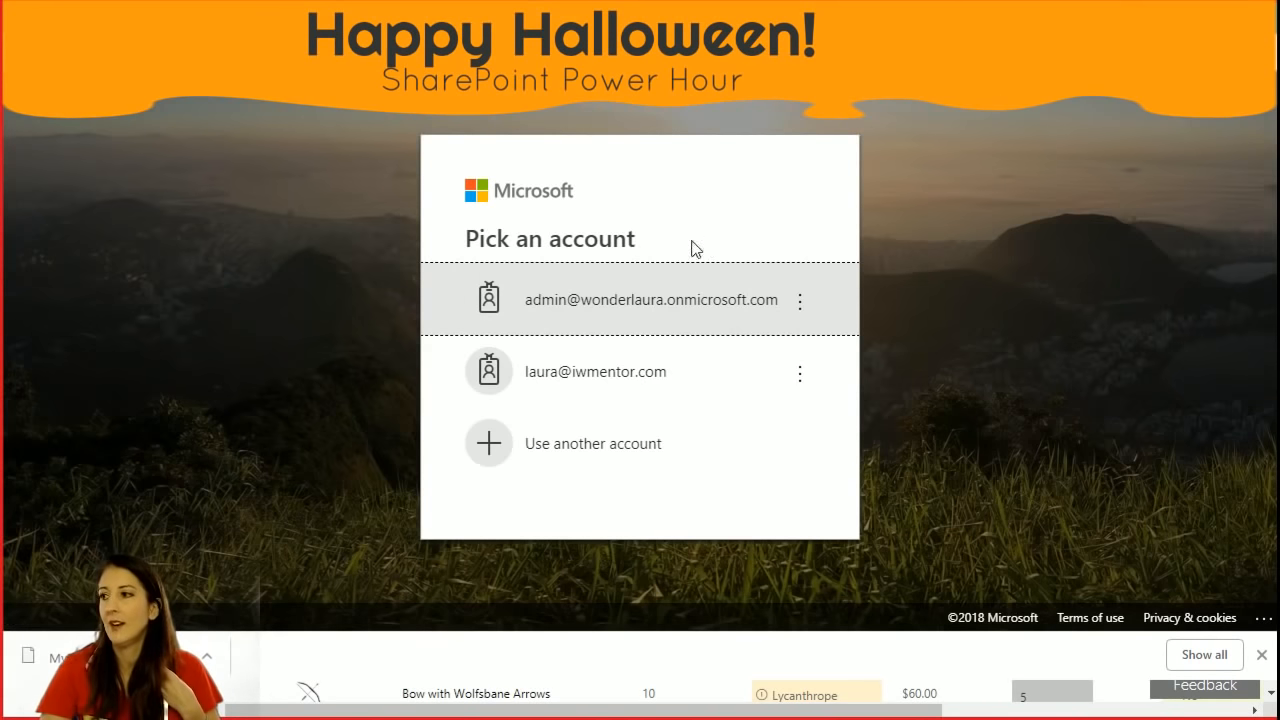
pyautogui.click(561, 318)
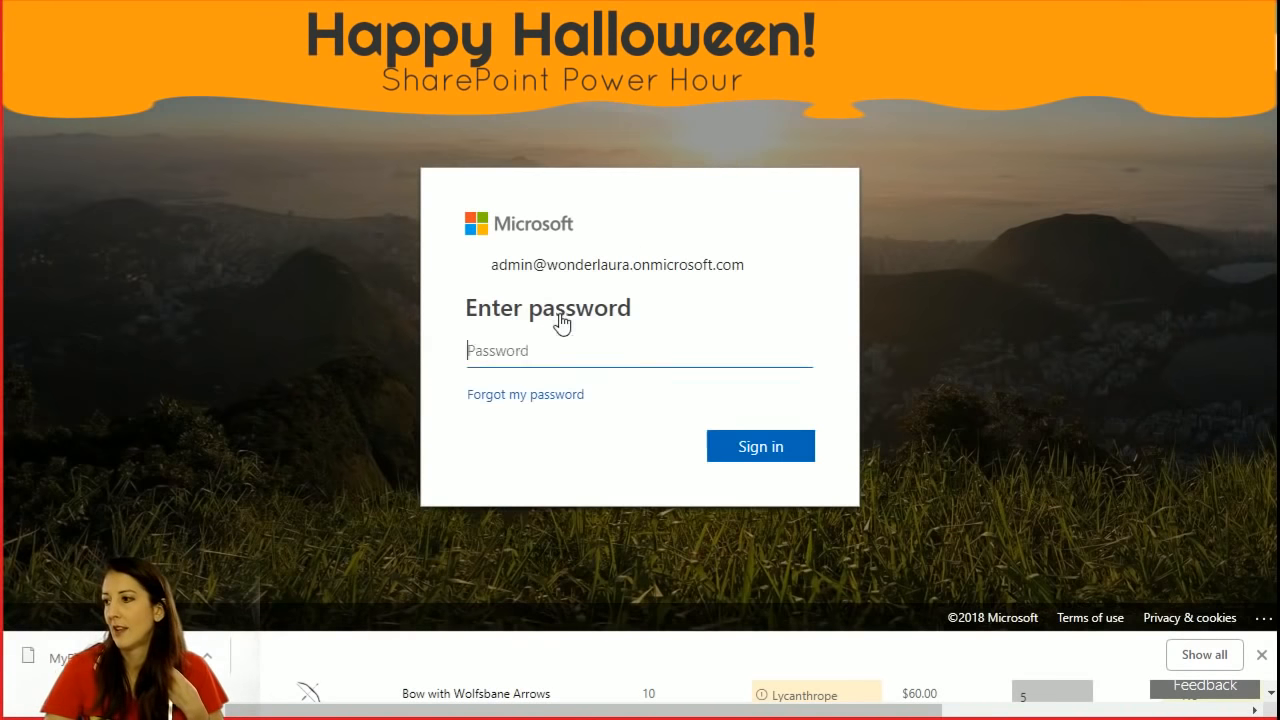
pyautogui.click(798, 450)
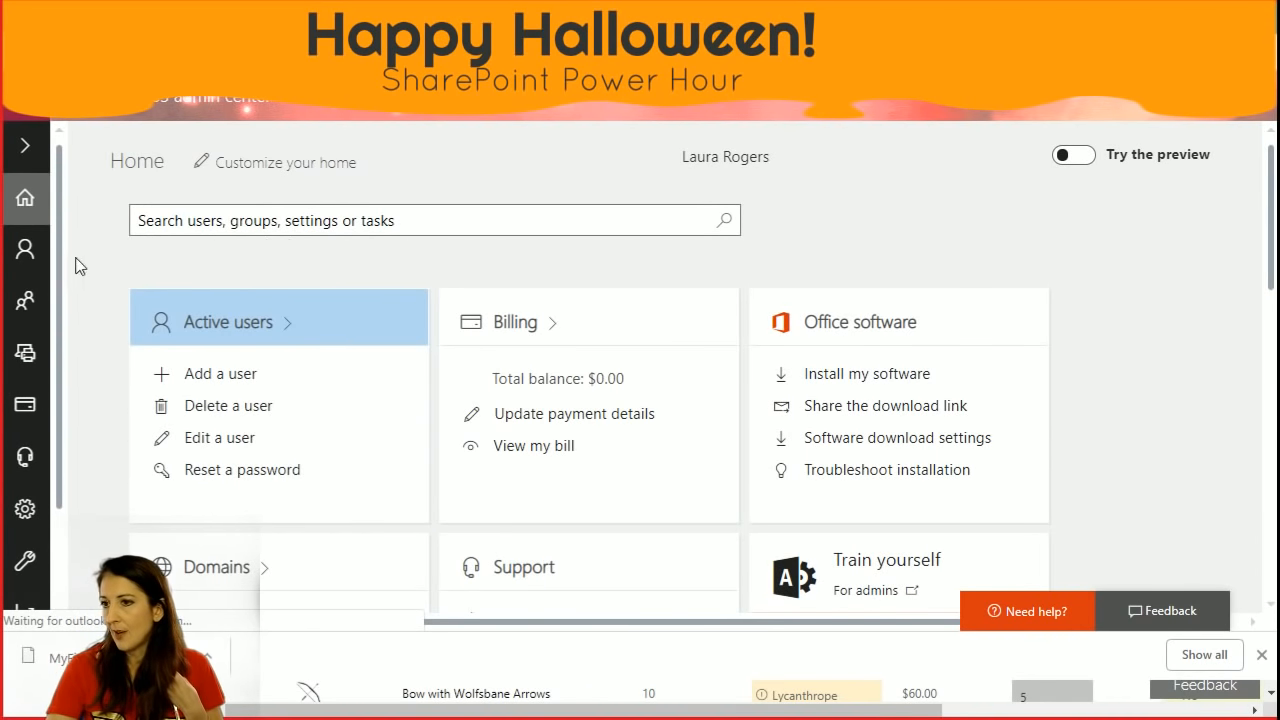
# Expand the admin navigation and open the SharePoint admin center from the list of admin centers.
pyautogui.click(27, 148)
pyautogui.moveTo(274, 463); pyautogui.dragTo(267, 630)
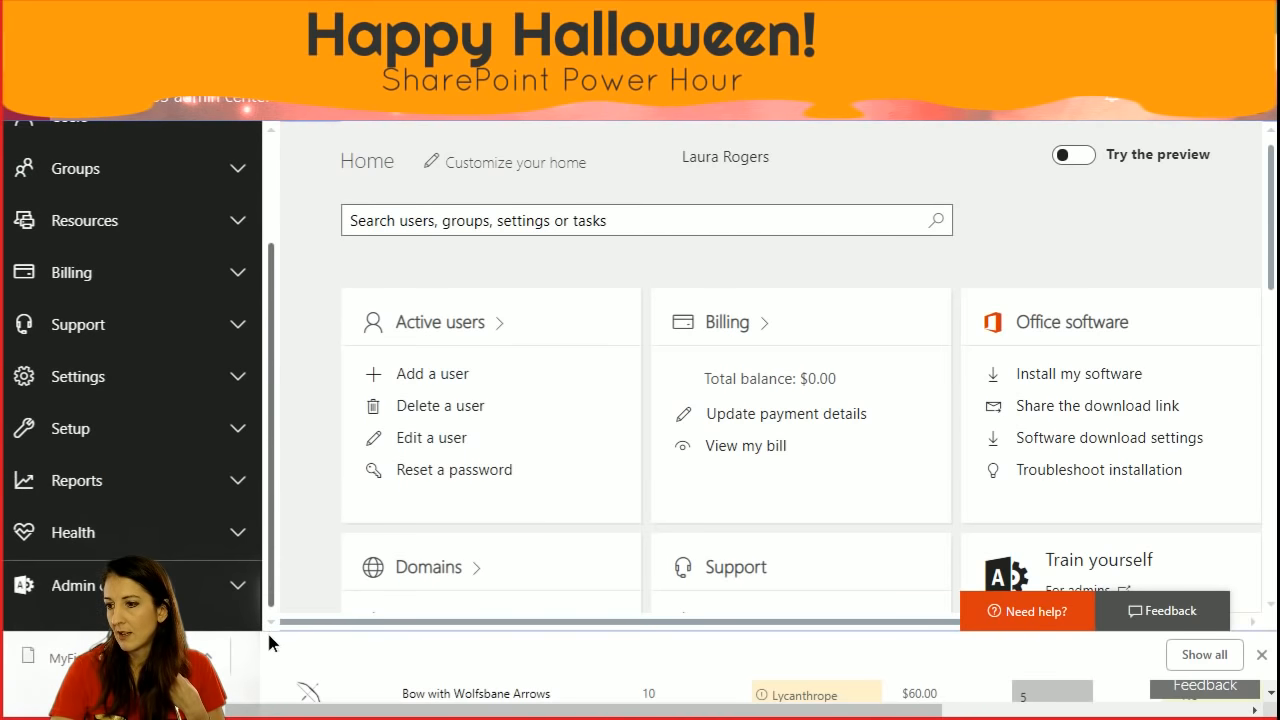
pyautogui.click(223, 584)
pyautogui.click(270, 517)
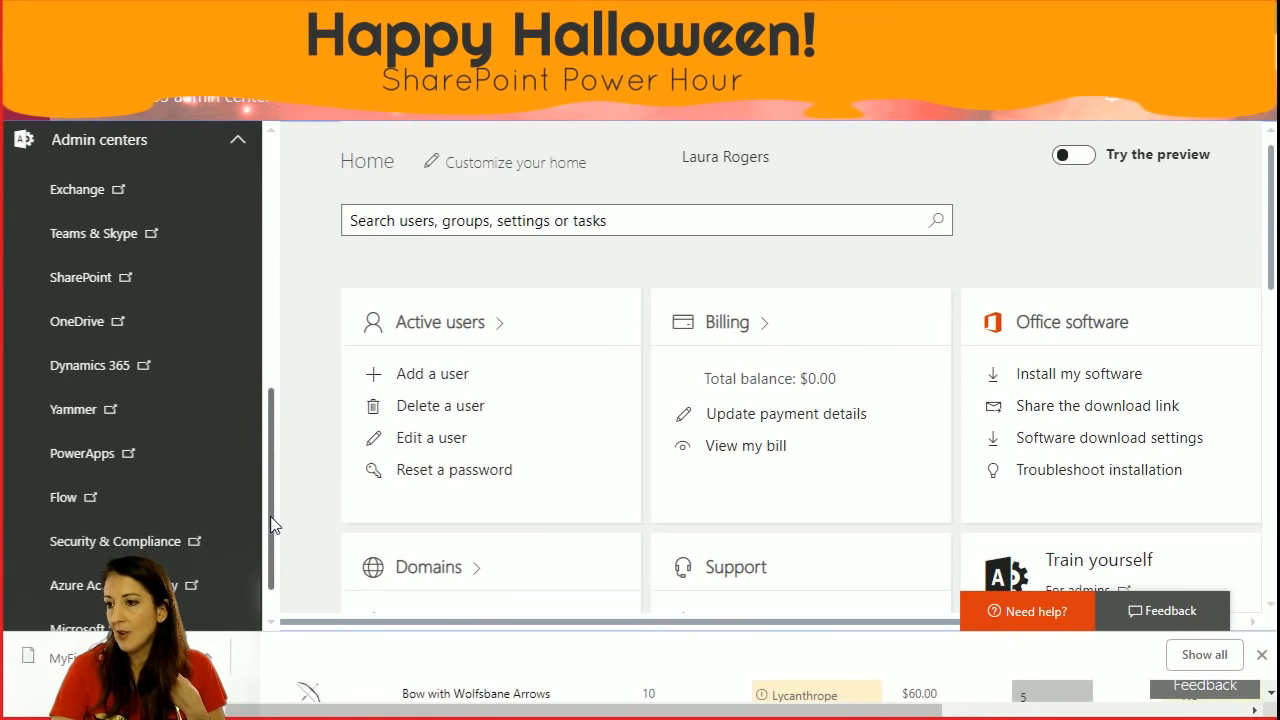
pyautogui.click(86, 277)
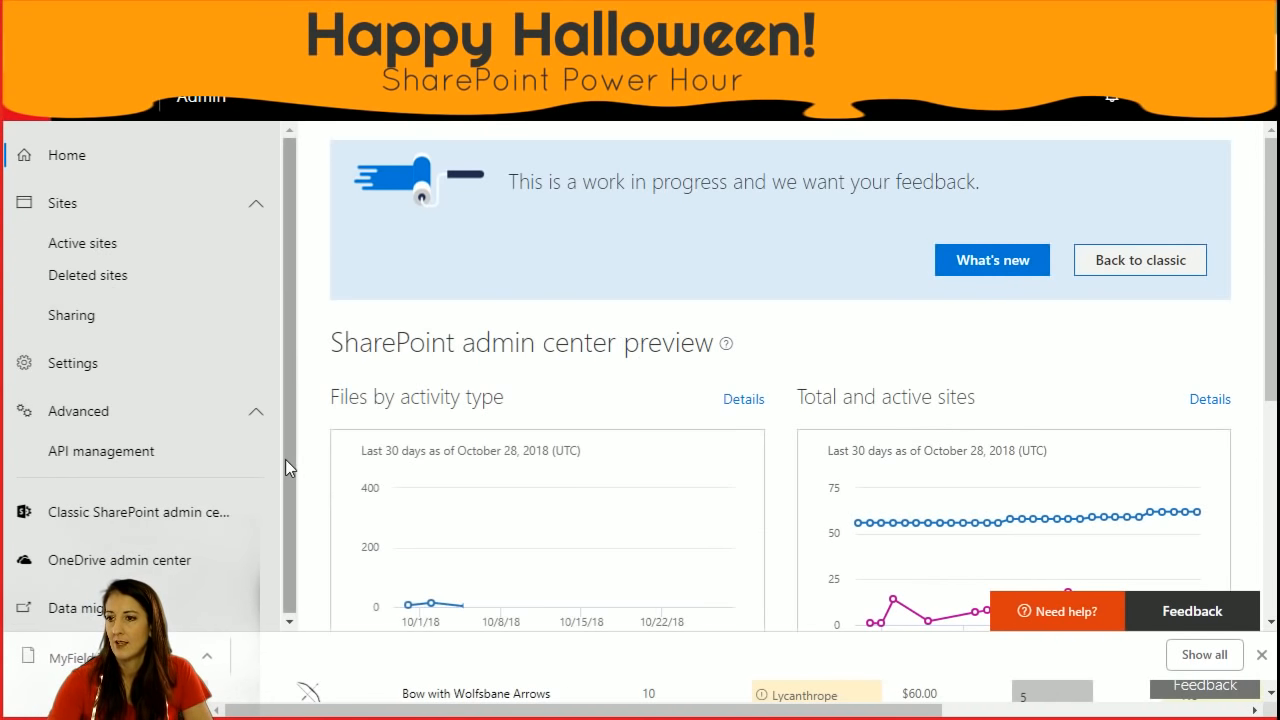
# Look at the SharePoint admin settings and open the apps page of the classic SharePoint admin center.
pyautogui.click(240, 423)
pyautogui.click(240, 423)
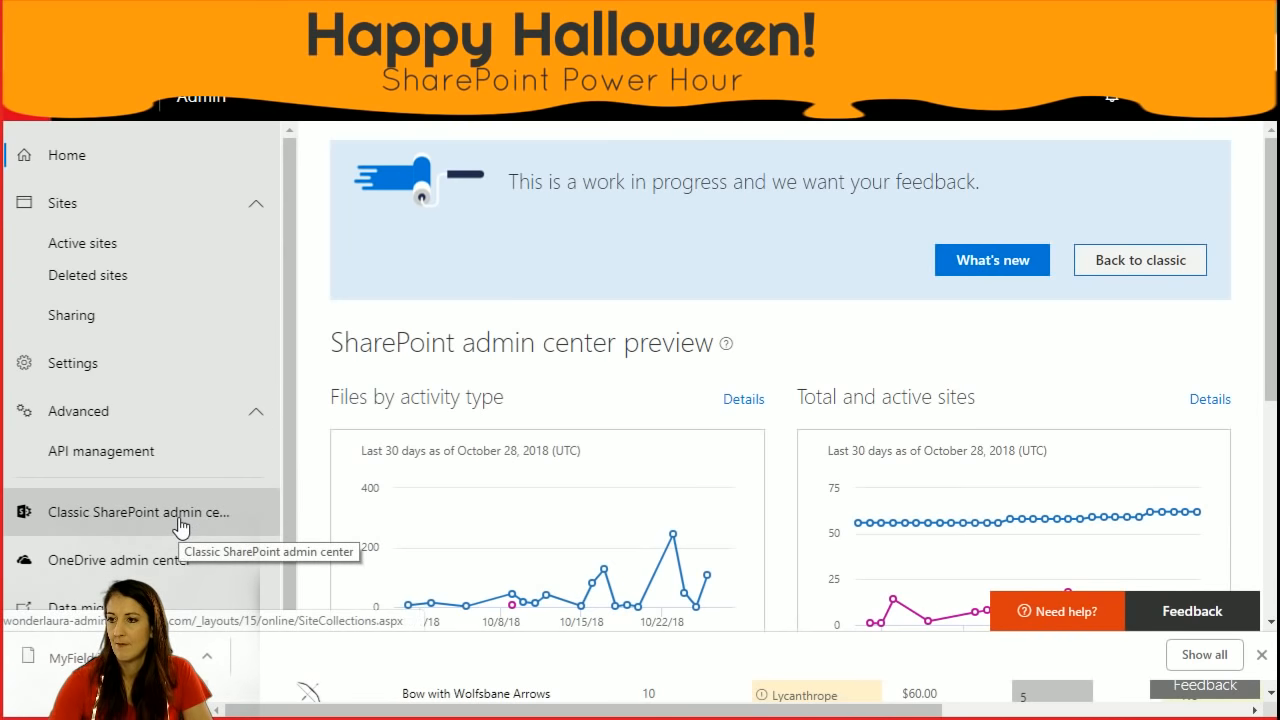
pyautogui.click(90, 370)
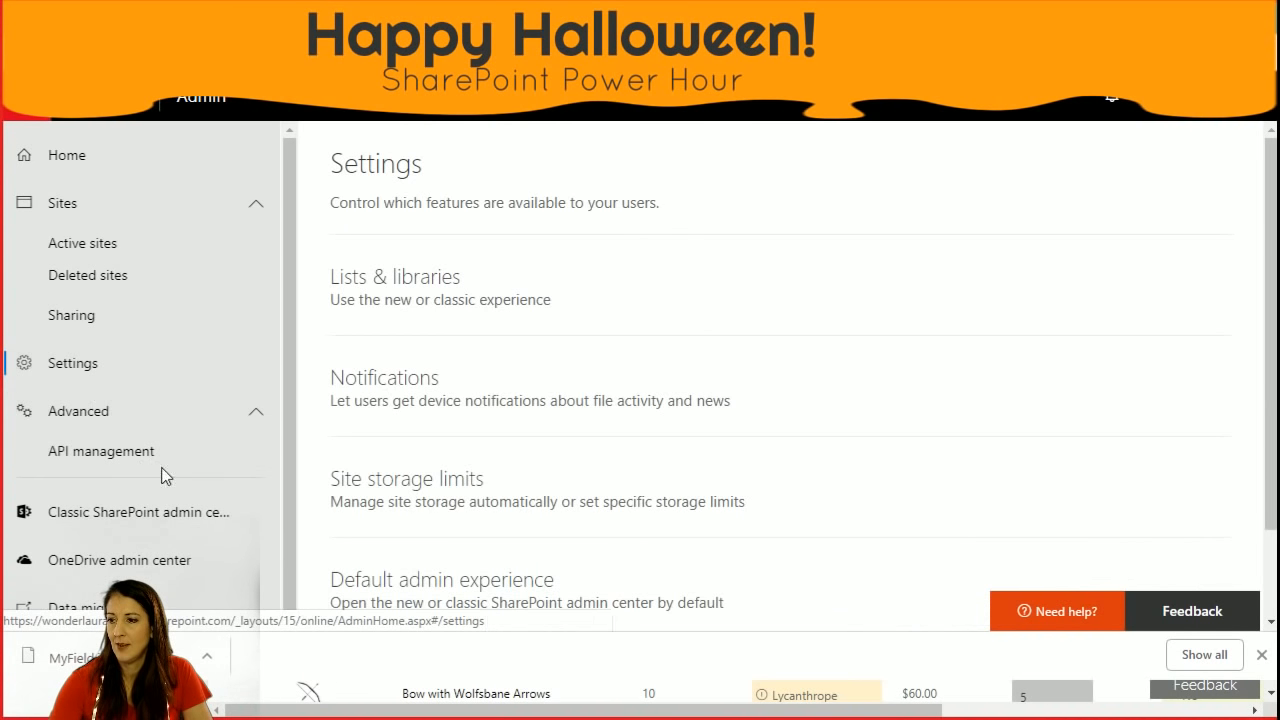
pyautogui.scroll(-1, 454, 400)
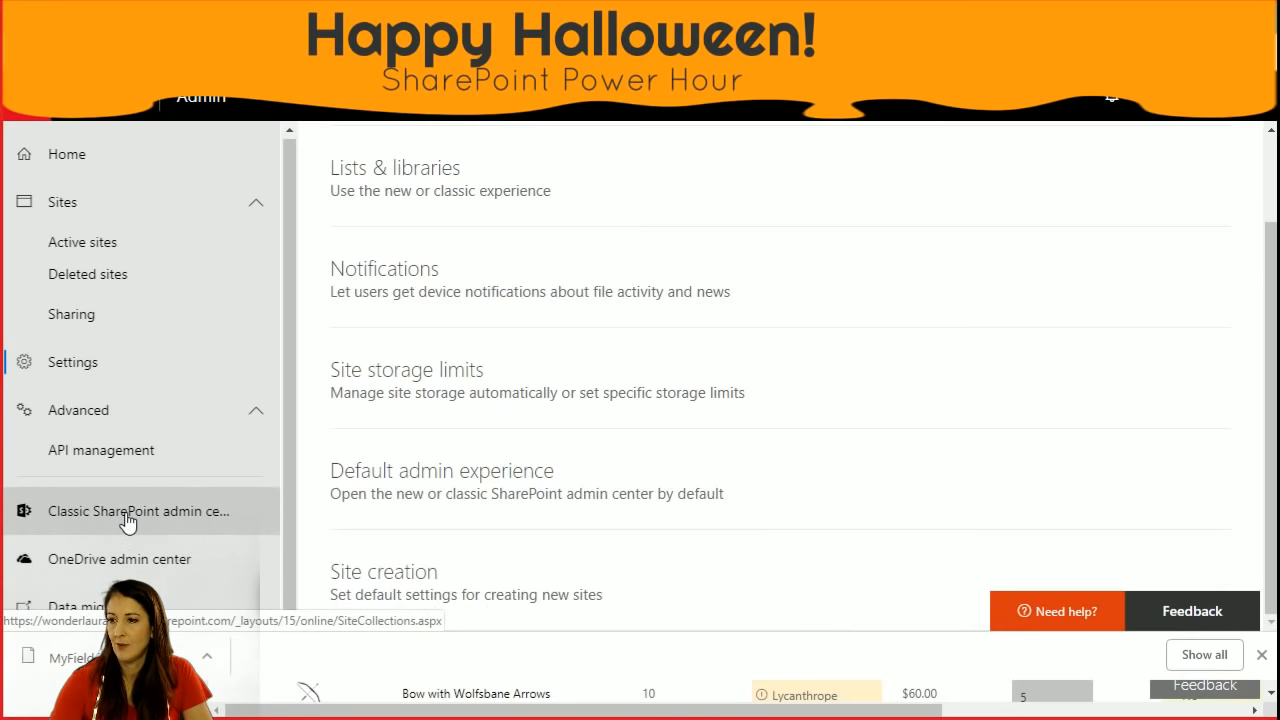
pyautogui.click(127, 519)
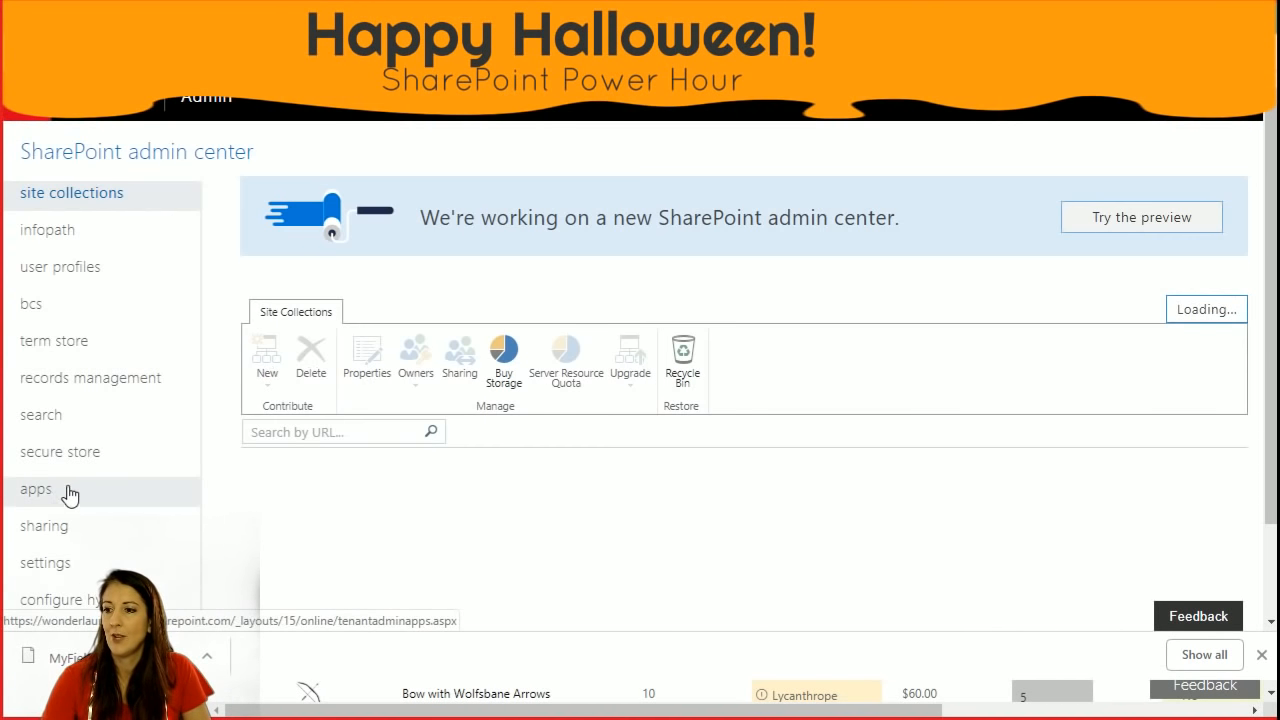
pyautogui.click(54, 498)
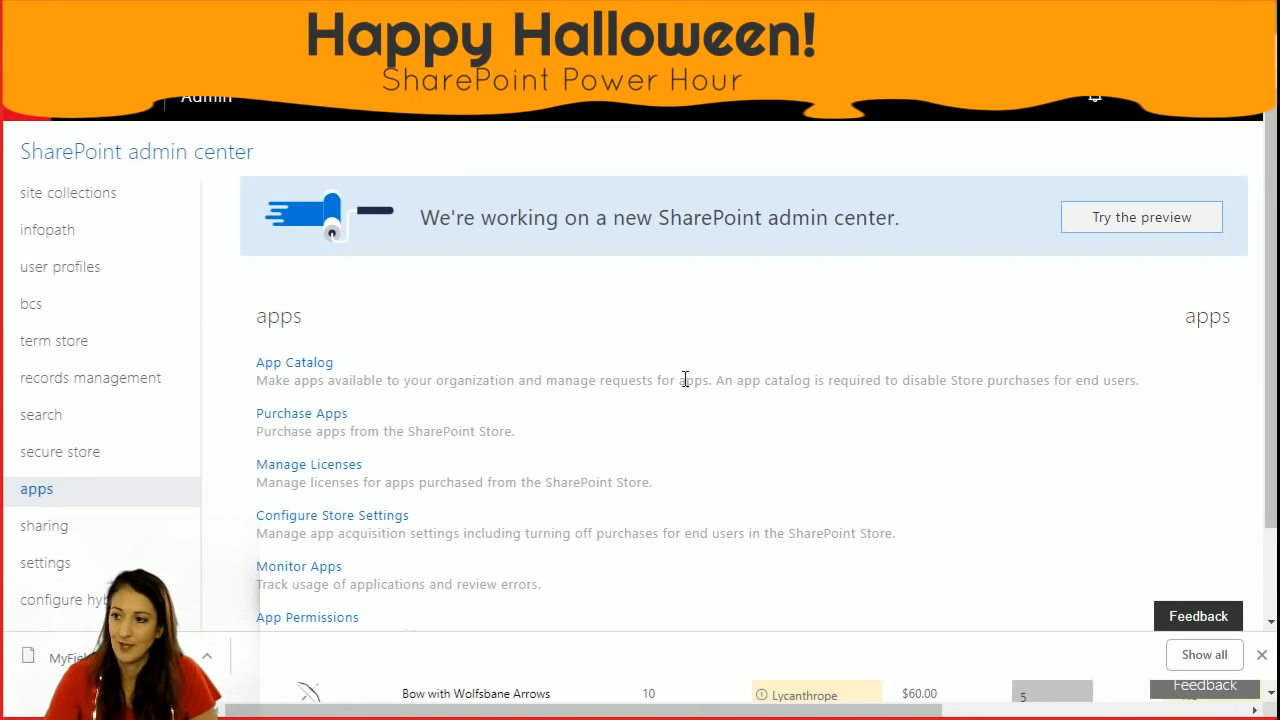
# Return through the browser history to the Apps for SharePoint catalog page.
pyautogui.rightClick(18, 52)
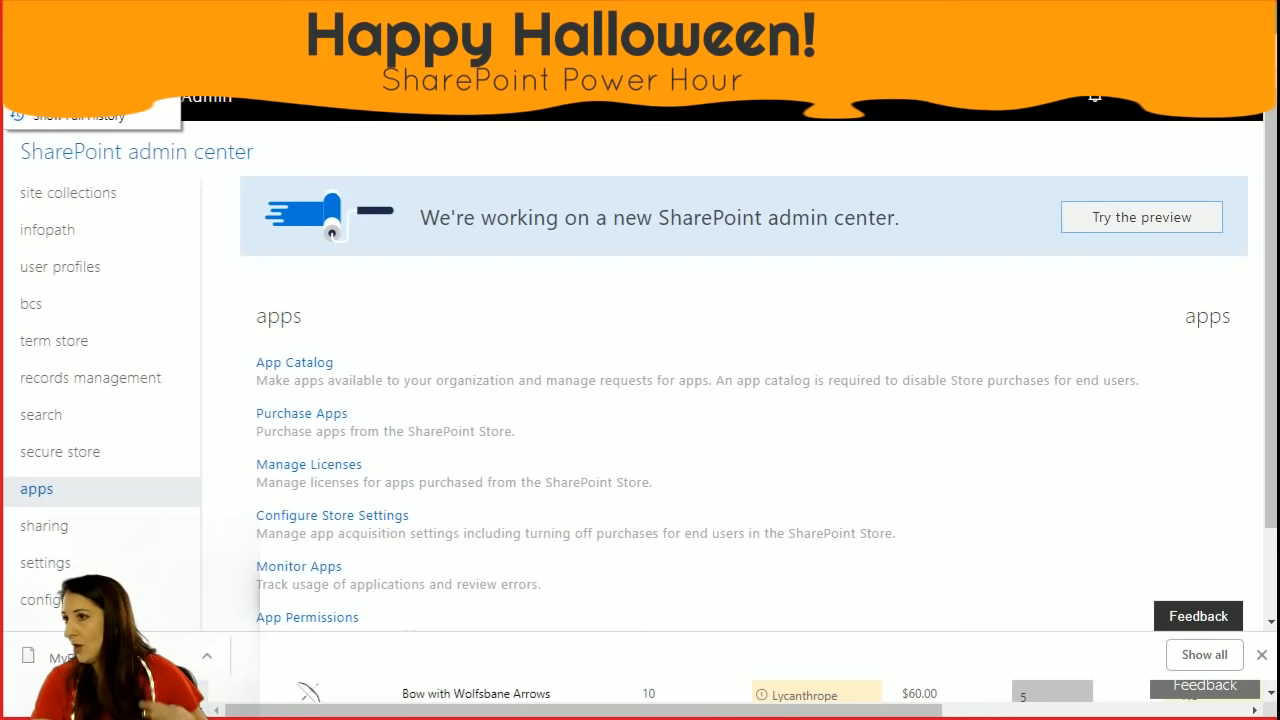
pyautogui.click(130, 15)
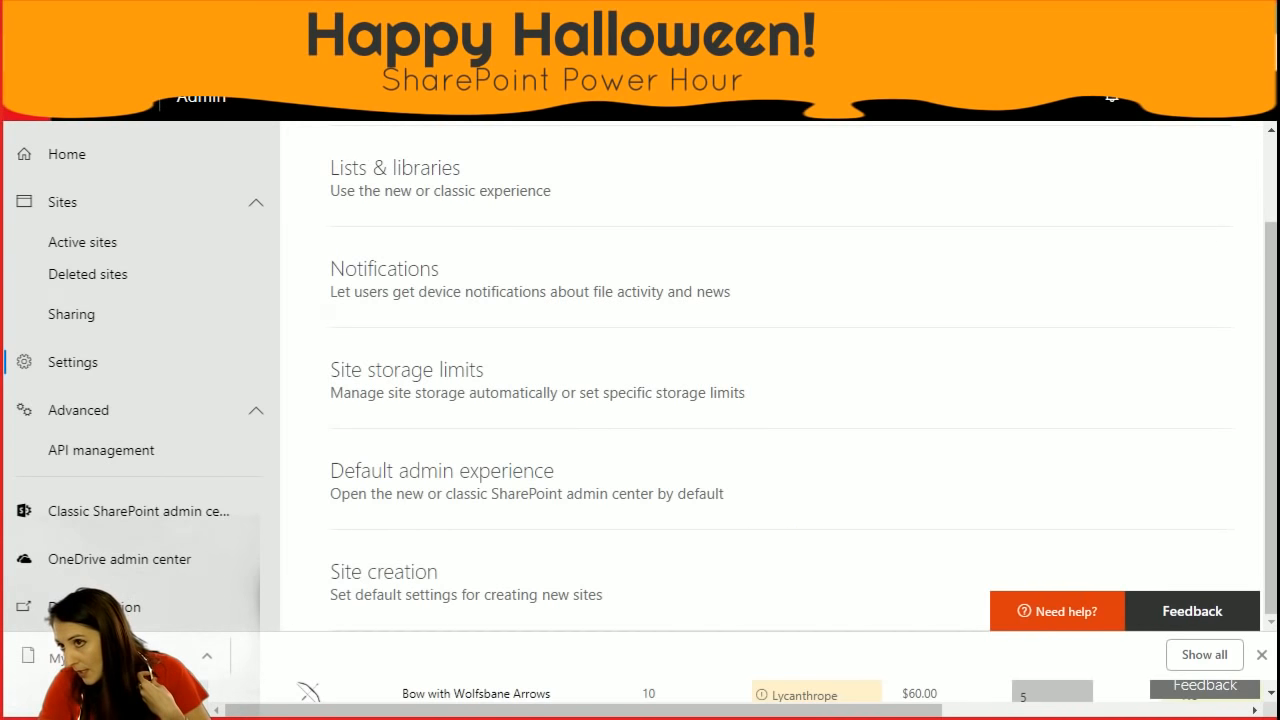
pyautogui.click(200, 15)
pyautogui.rightClick(18, 52)
pyautogui.click(71, 137)
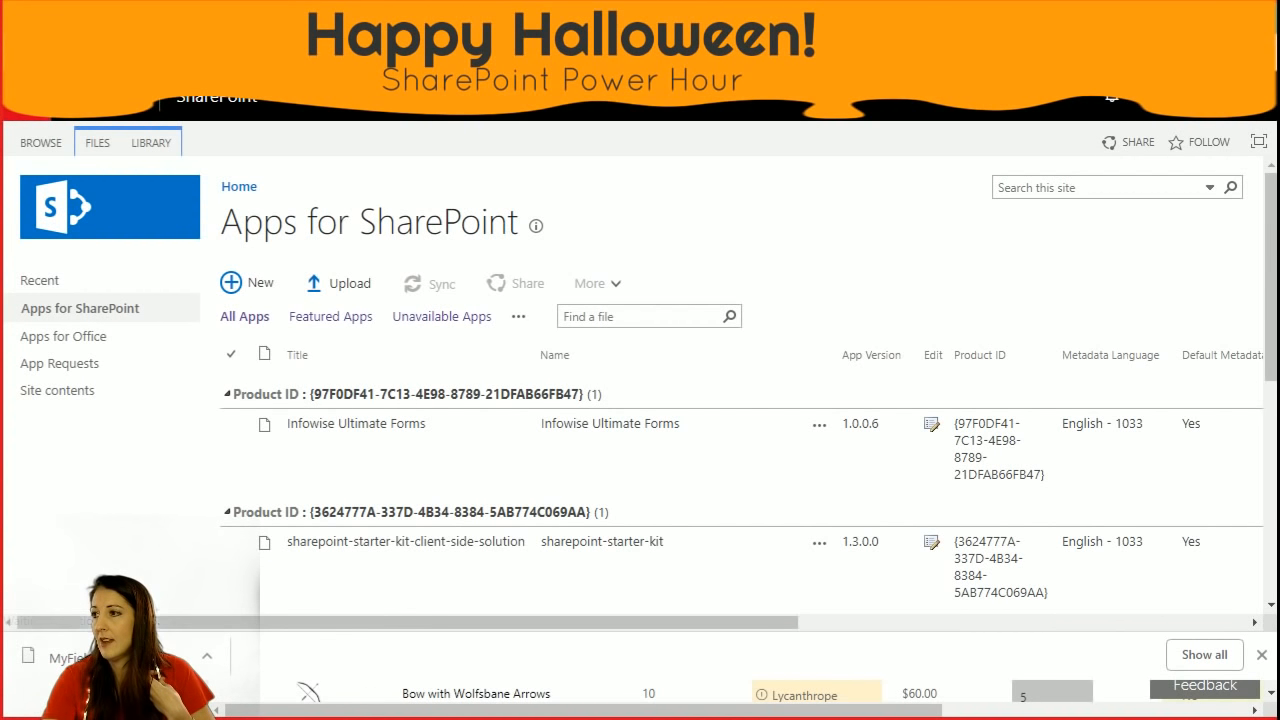
# Remove the trailing characters after AppCatalog from the page address and load the shortened address.
pyautogui.press('Delete')
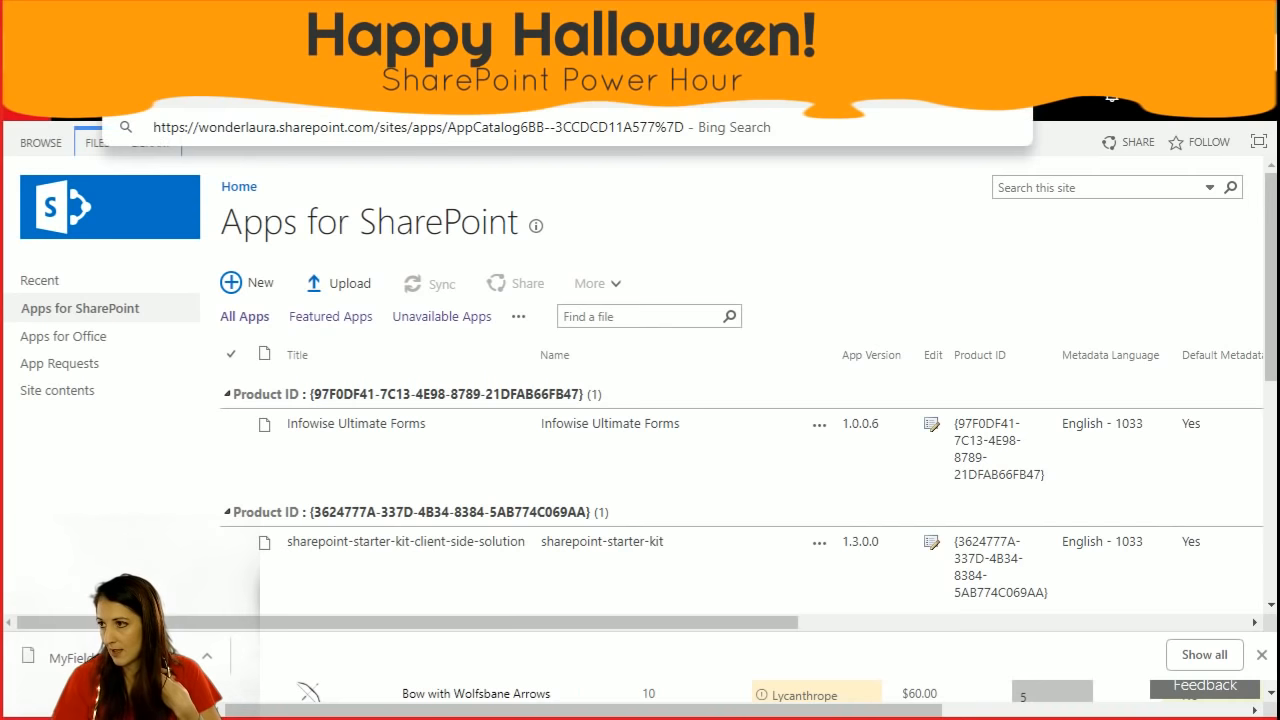
pyautogui.press('Delete')
pyautogui.press('Delete')
pyautogui.press('Delete')
pyautogui.press('Delete')
pyautogui.press('Delete')
pyautogui.press('Delete')
pyautogui.press('Delete')
pyautogui.press('Delete')
pyautogui.press('Delete')
pyautogui.press('Delete')
pyautogui.press('Delete')
pyautogui.press('Delete')
pyautogui.press('Delete')
pyautogui.press('Delete')
pyautogui.press('Delete')
pyautogui.press('Delete')
pyautogui.press('Delete')
pyautogui.press('Delete')
pyautogui.press('Delete')
pyautogui.press('Delete')
pyautogui.press('Return')
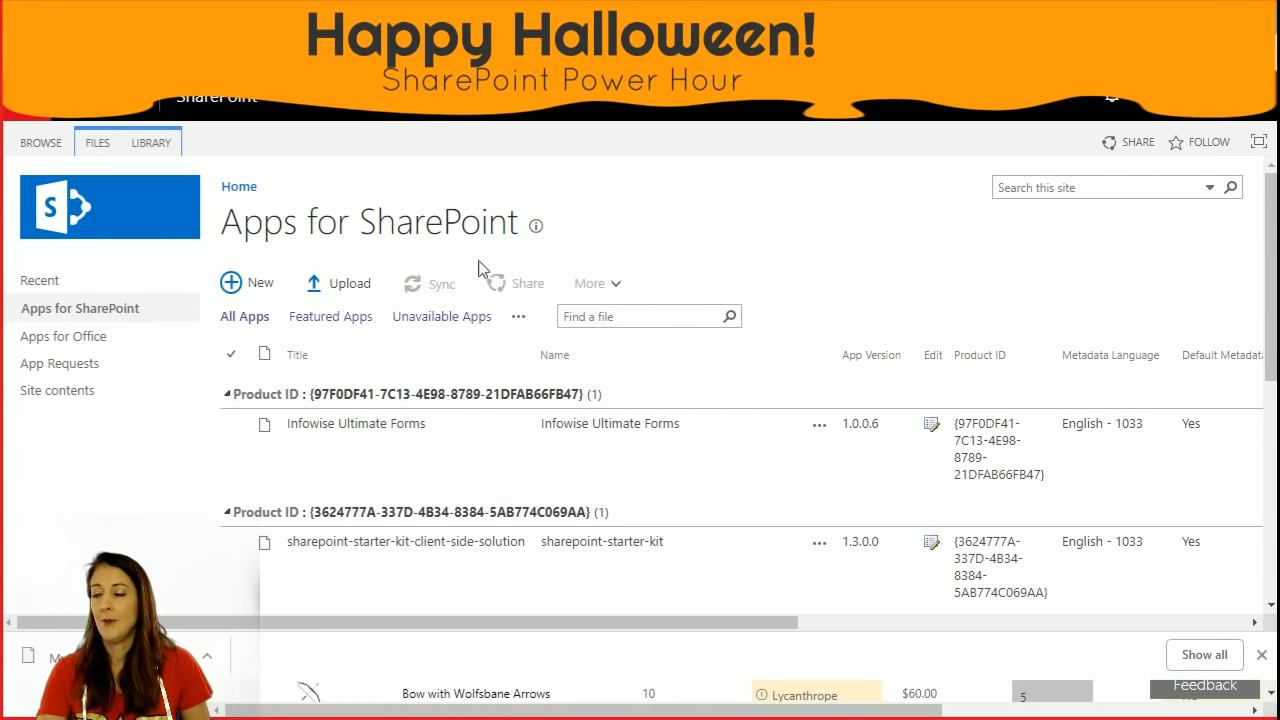
# Open the app upload form, cancel it, and select the Column Formatter app in the catalog.
pyautogui.click(344, 288)
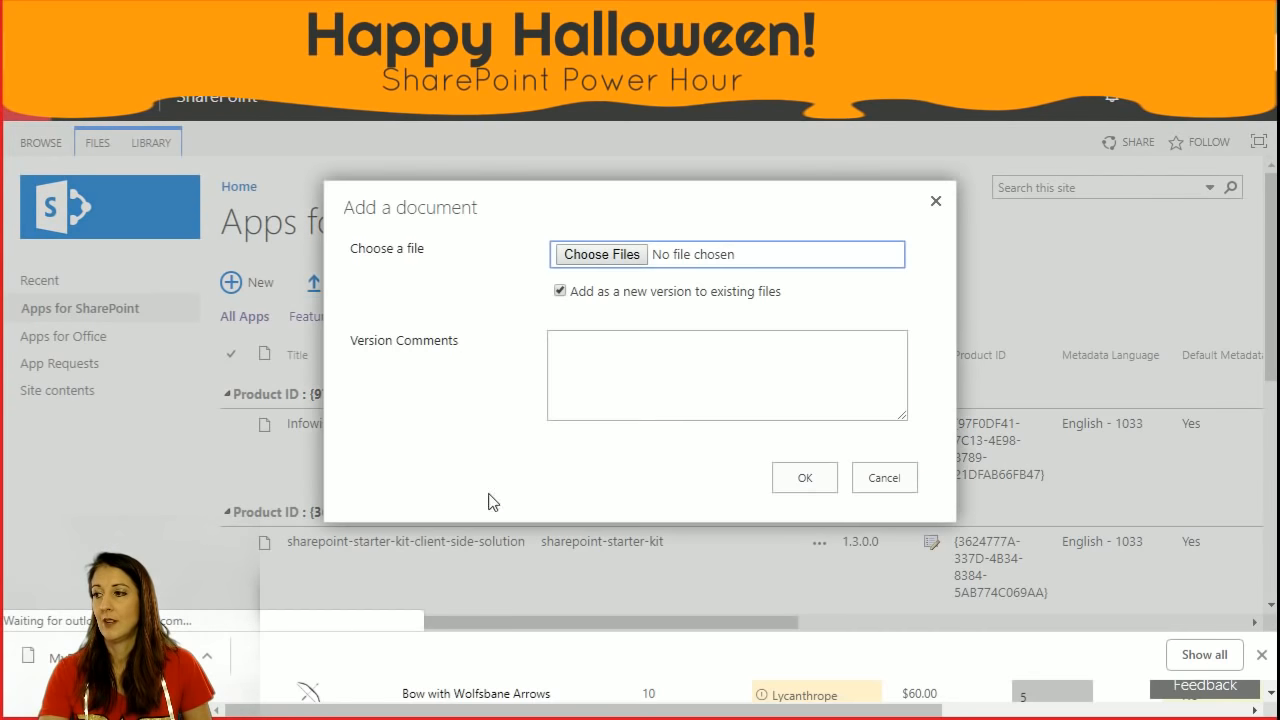
pyautogui.click(882, 480)
pyautogui.scroll(-5, 518, 584)
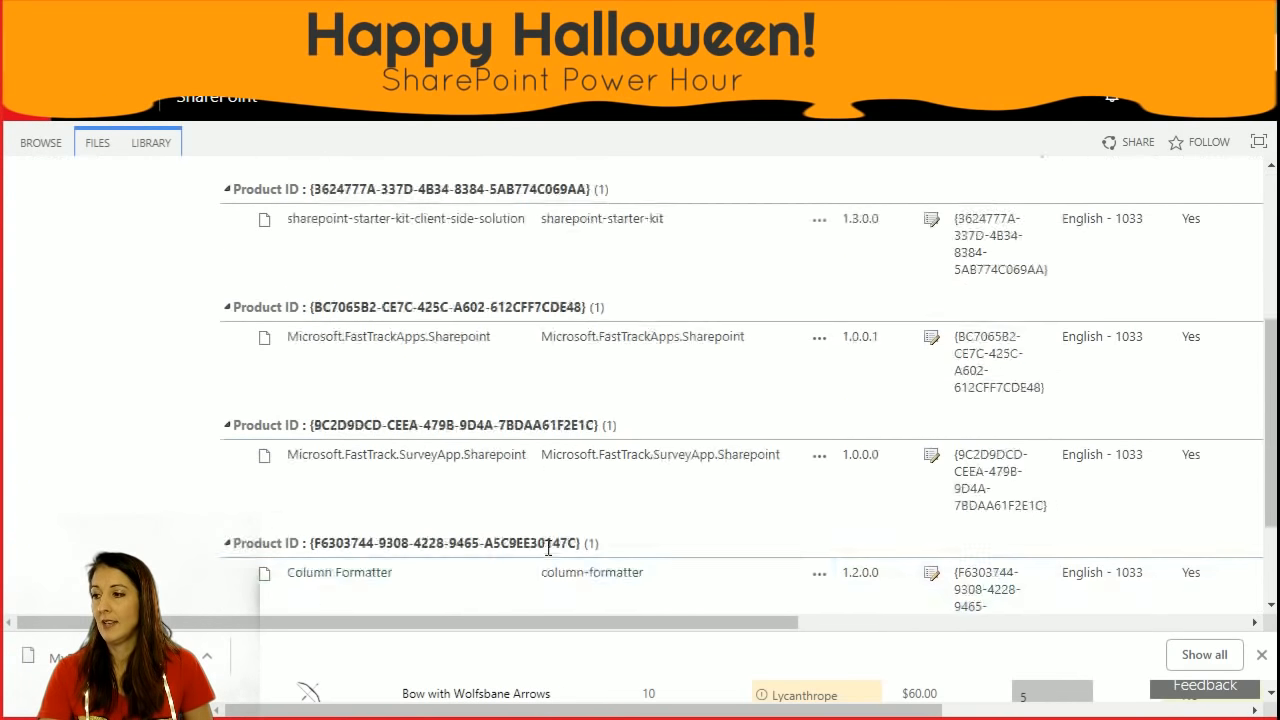
pyautogui.click(734, 458)
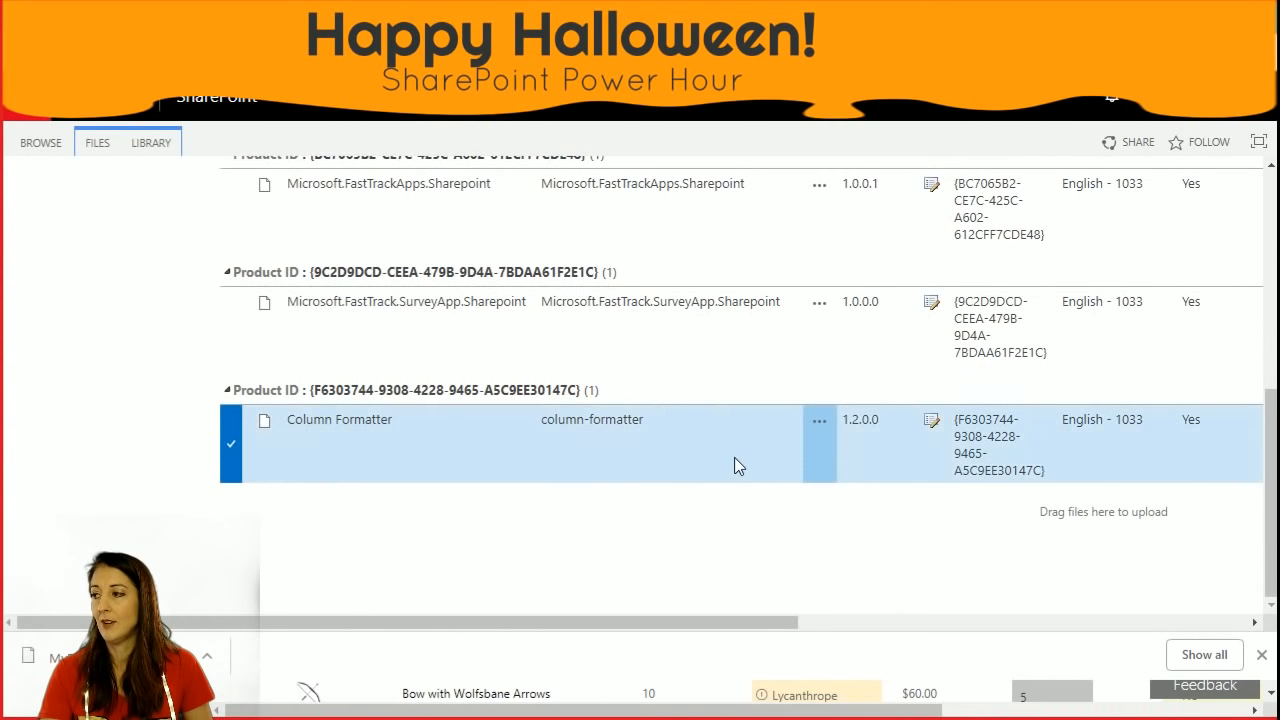
# Start a new page on the Modern Demo site and locate Column Formatter in its web part list.
pyautogui.click(440, 12)
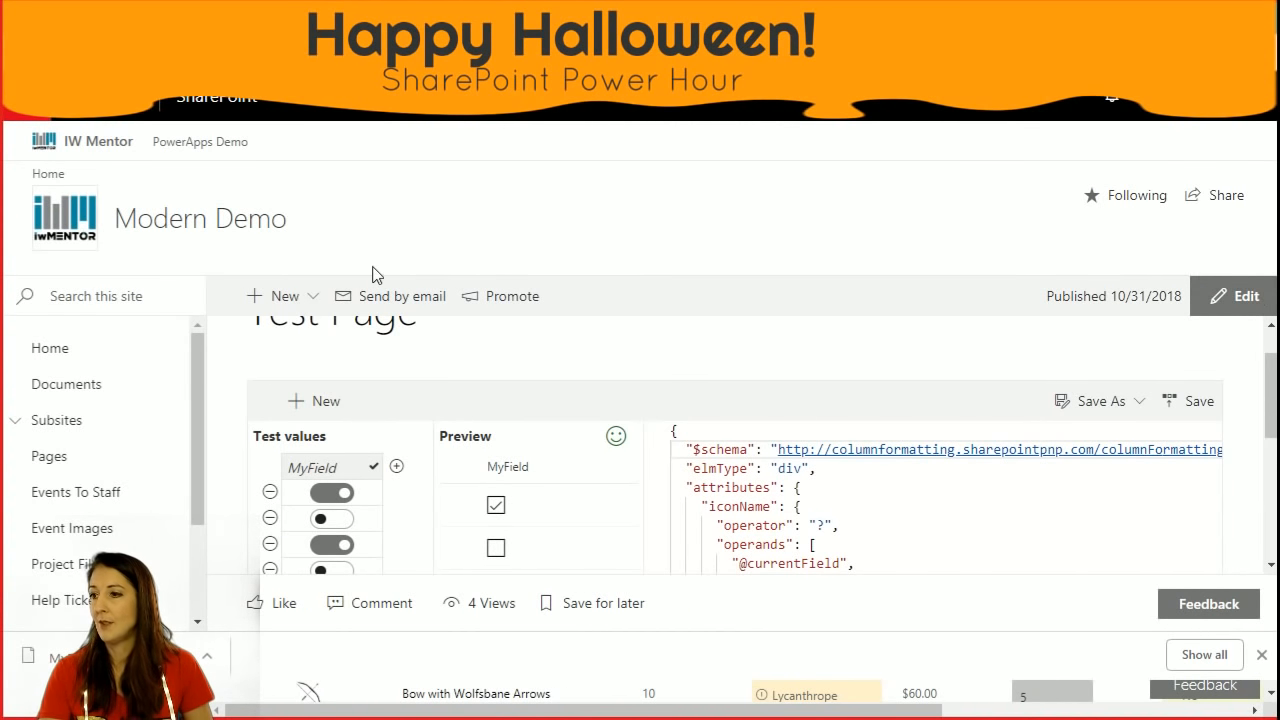
pyautogui.click(99, 358)
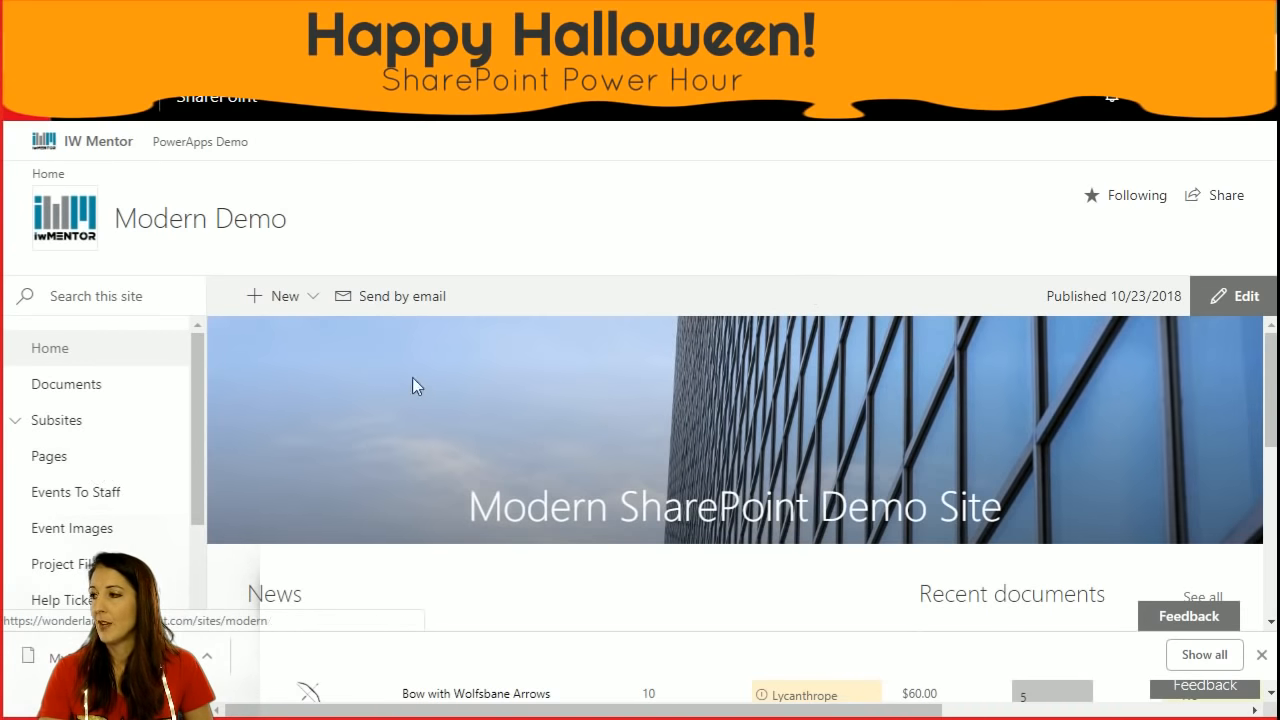
pyautogui.click(278, 296)
pyautogui.click(284, 400)
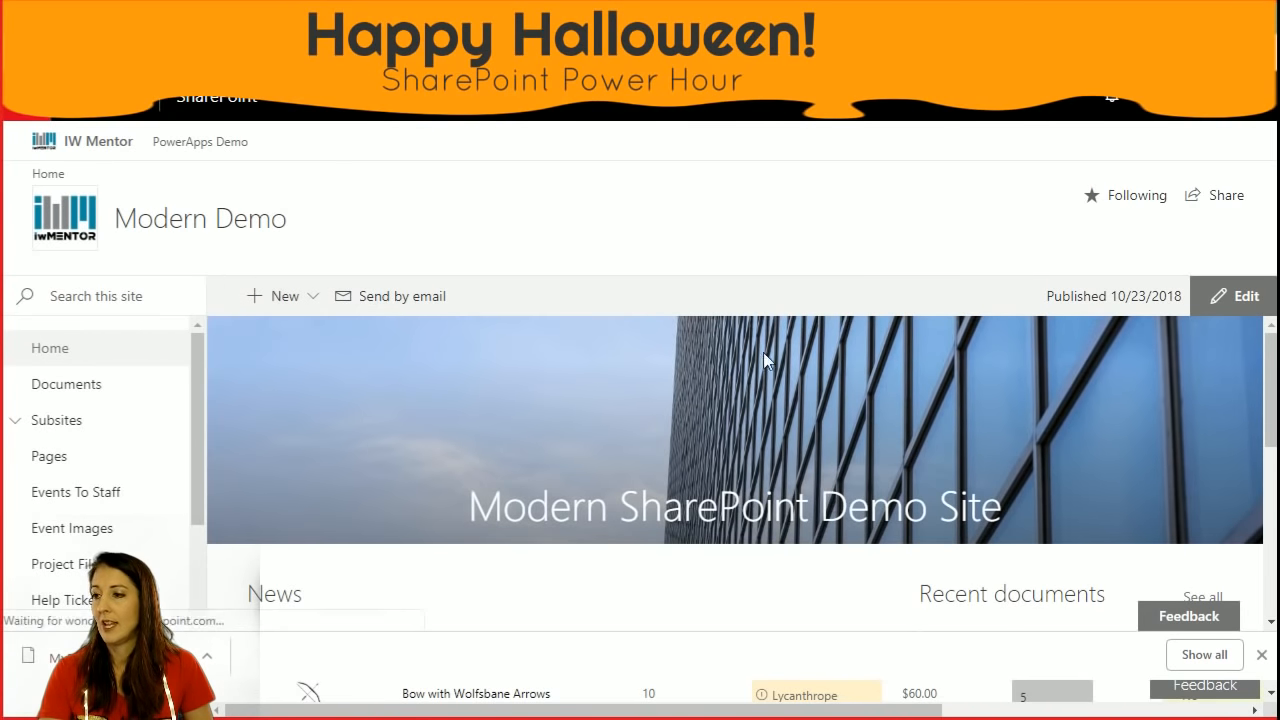
pyautogui.click(760, 576)
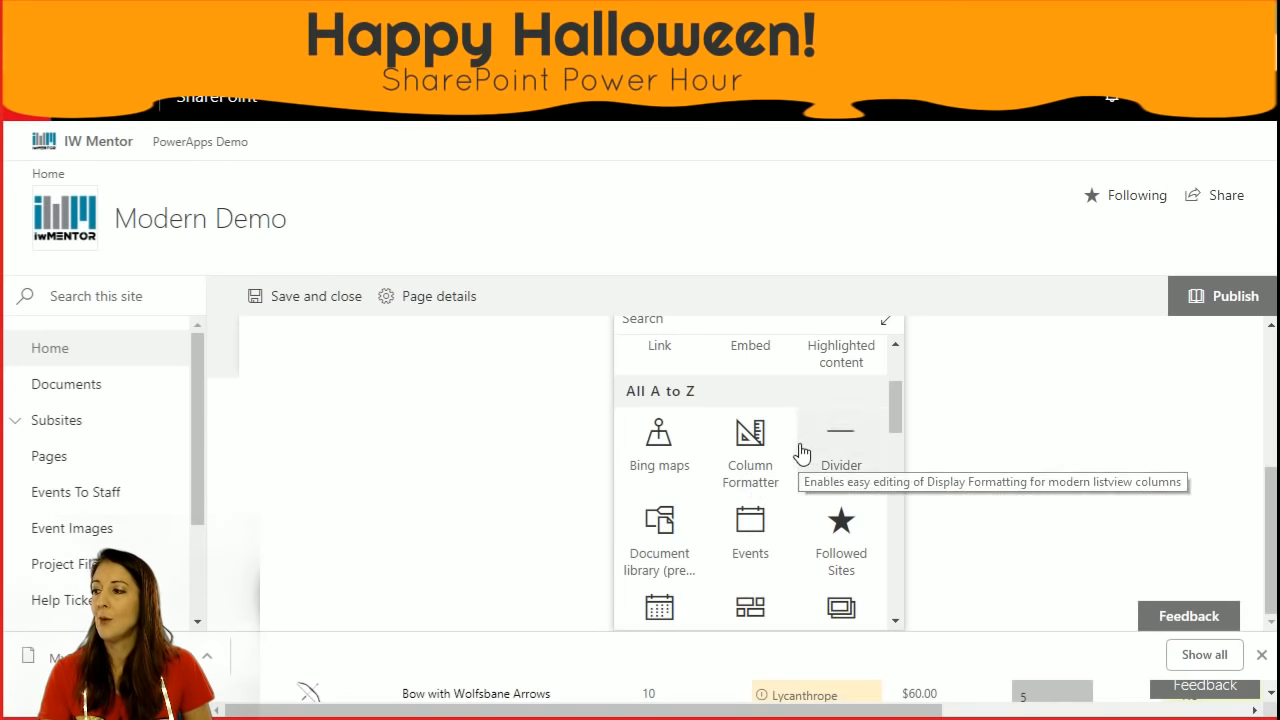
pyautogui.moveTo(896, 415)
pyautogui.mouseDown()
pyautogui.moveTo(891, 392)
pyautogui.moveTo(895, 425)
pyautogui.mouseUp()
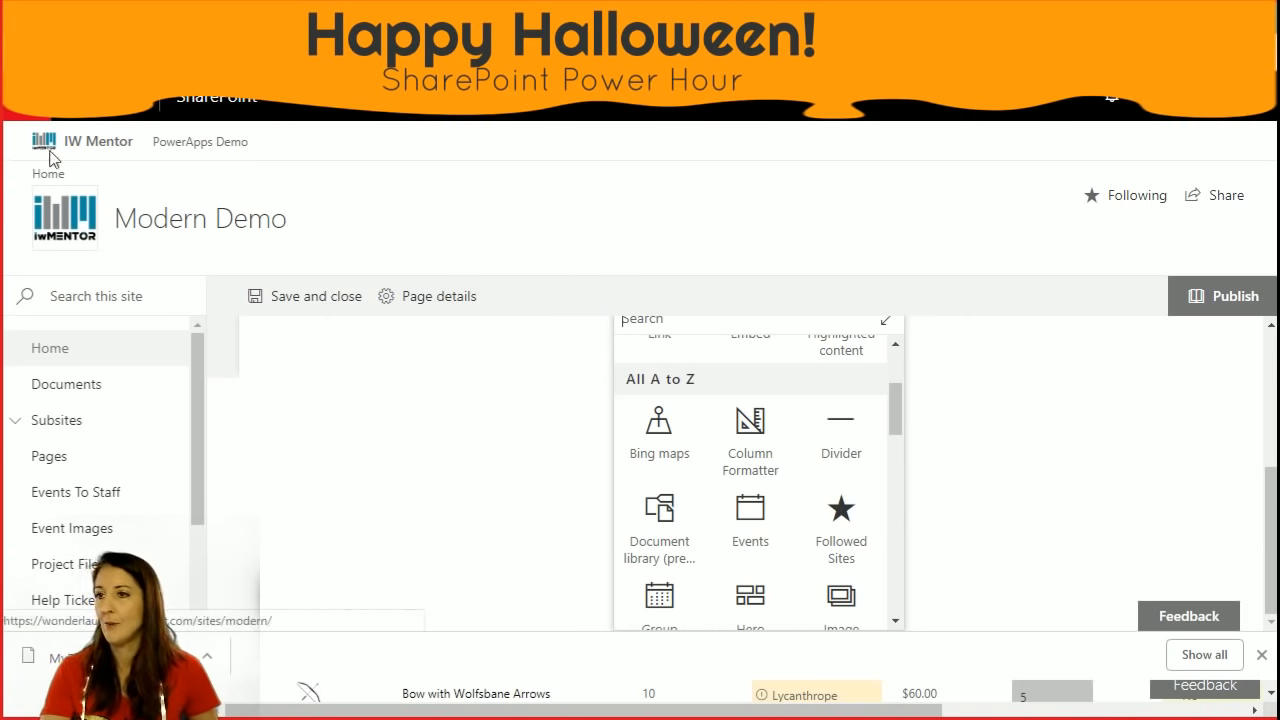
# Go back to the published Test Page and bring its Column Formatter web part into view.
pyautogui.rightClick(20, 50)
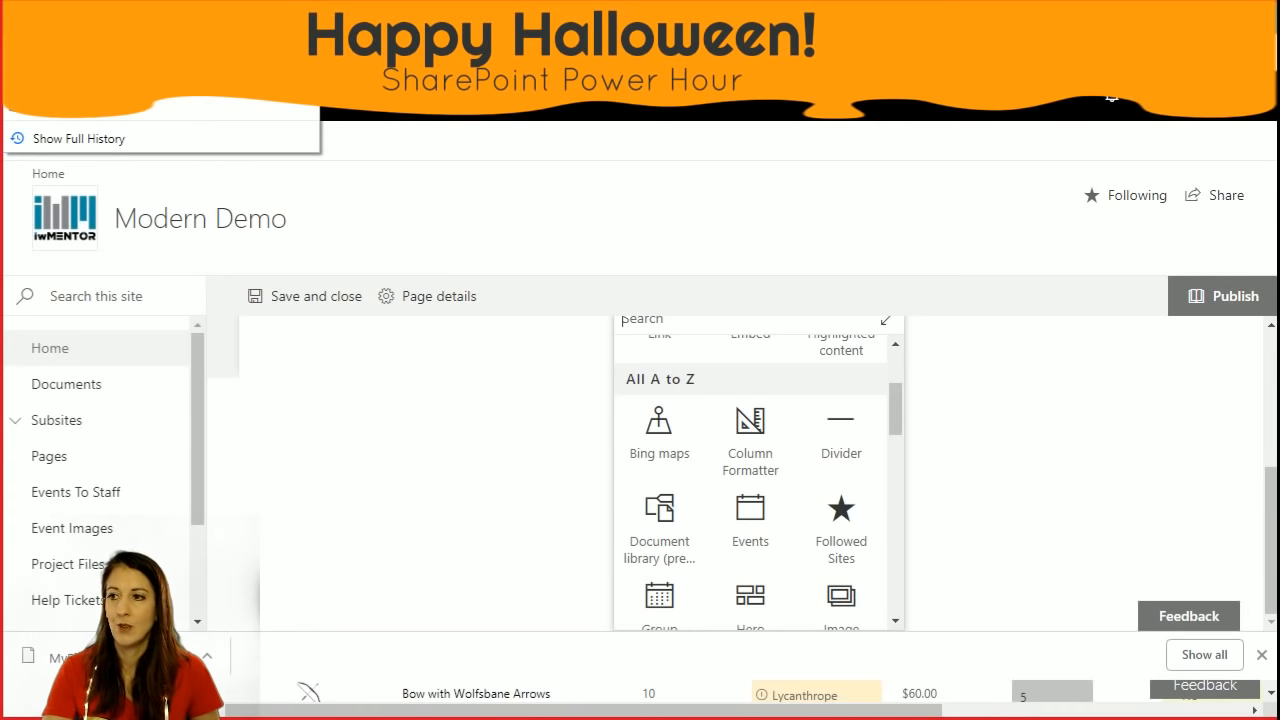
pyautogui.click(78, 112)
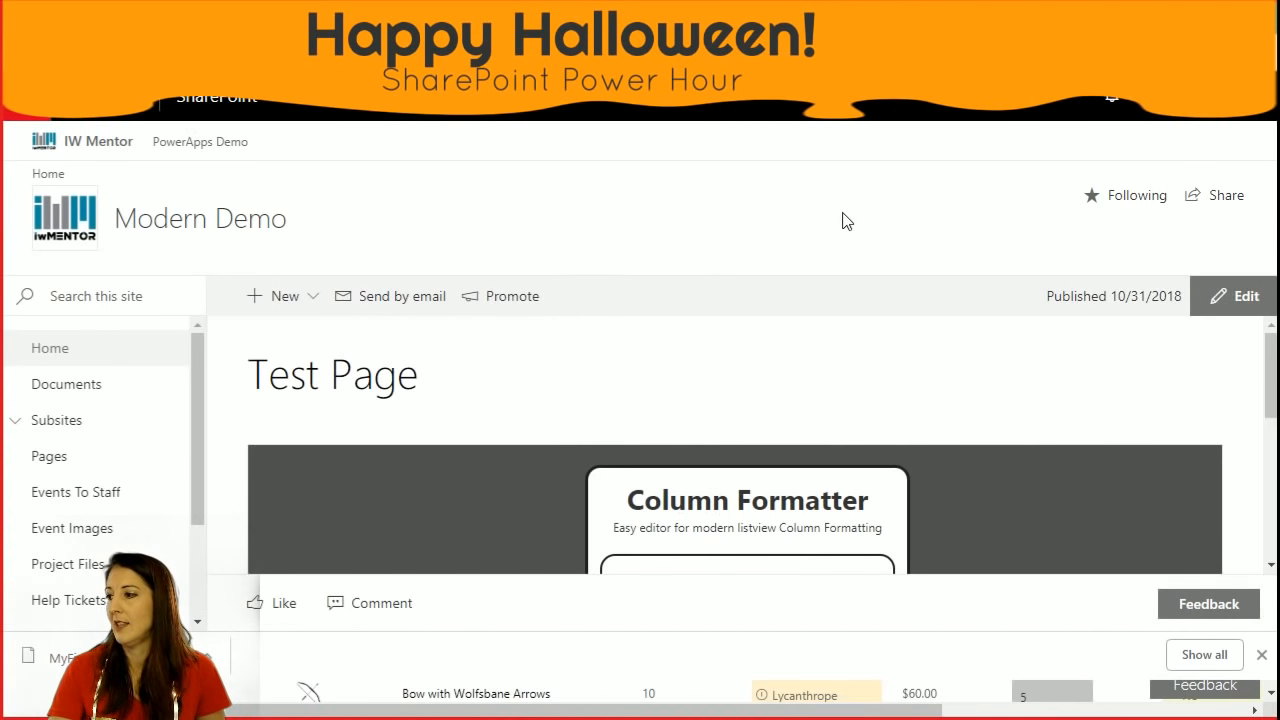
pyautogui.scroll(-3, 943, 430)
pyautogui.scroll(2, 943, 430)
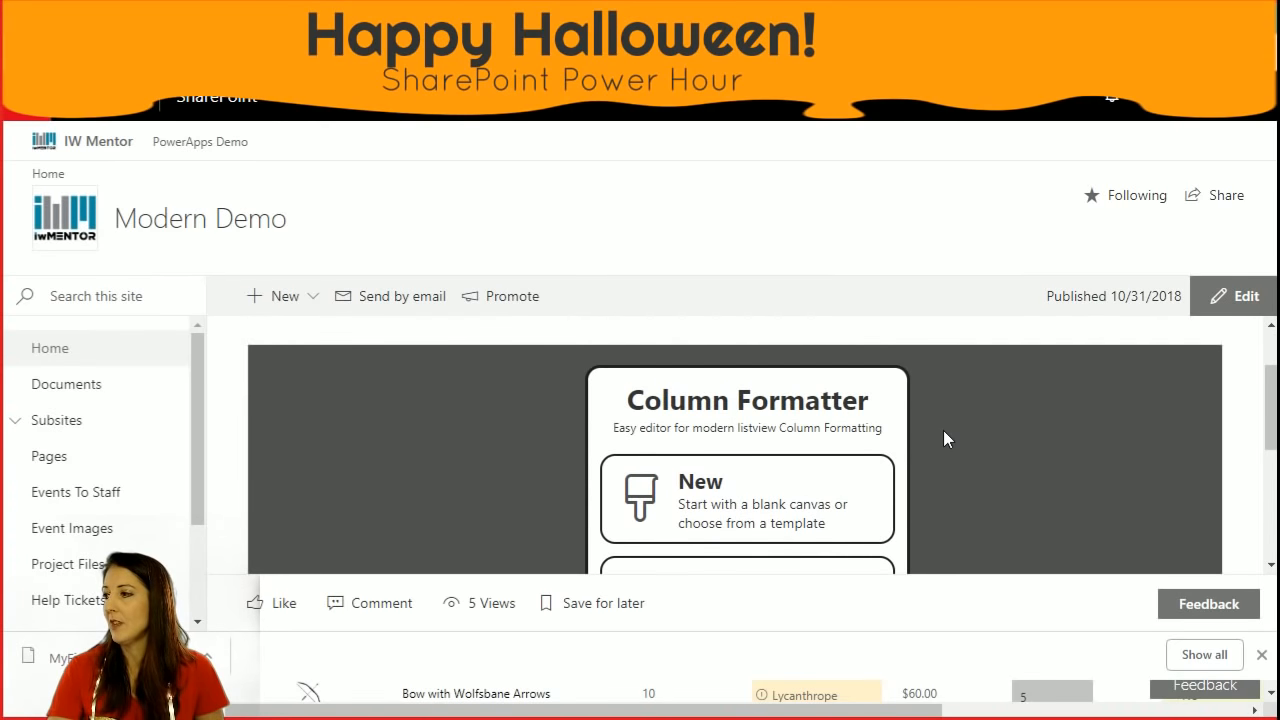
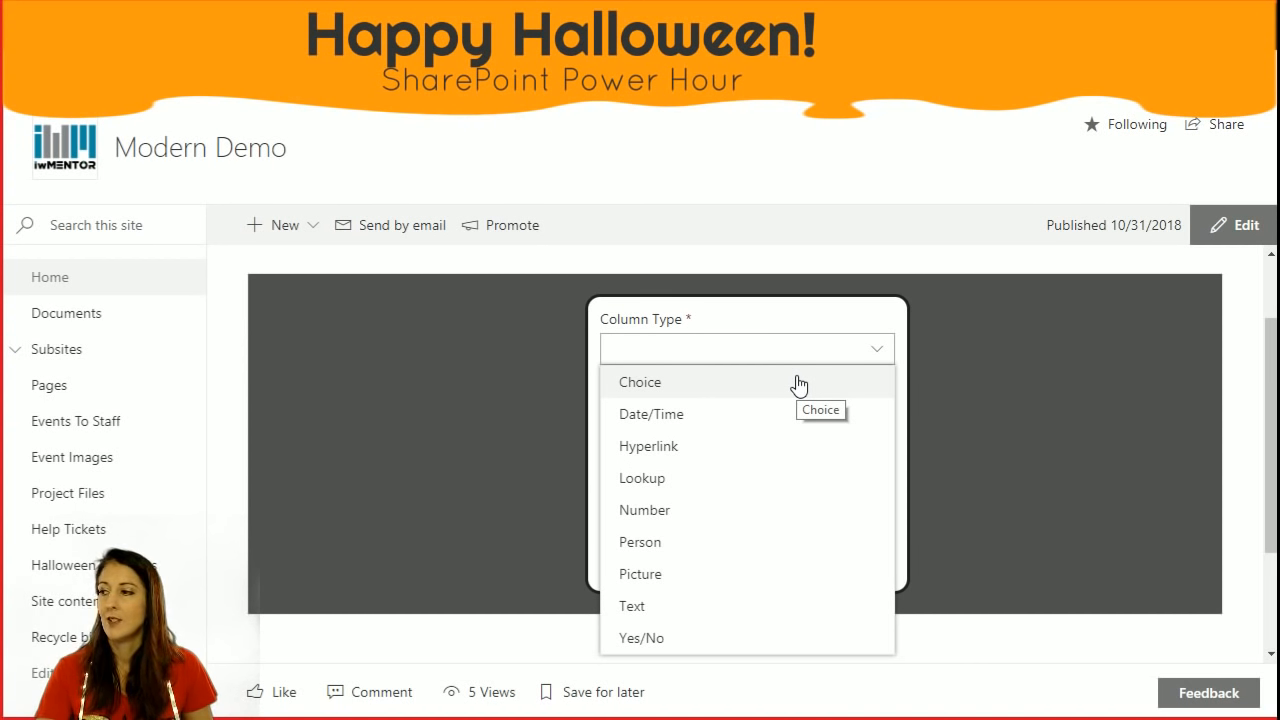
# Create a new column format for the Choice column type, starting from scratch.
pyautogui.click(798, 385)
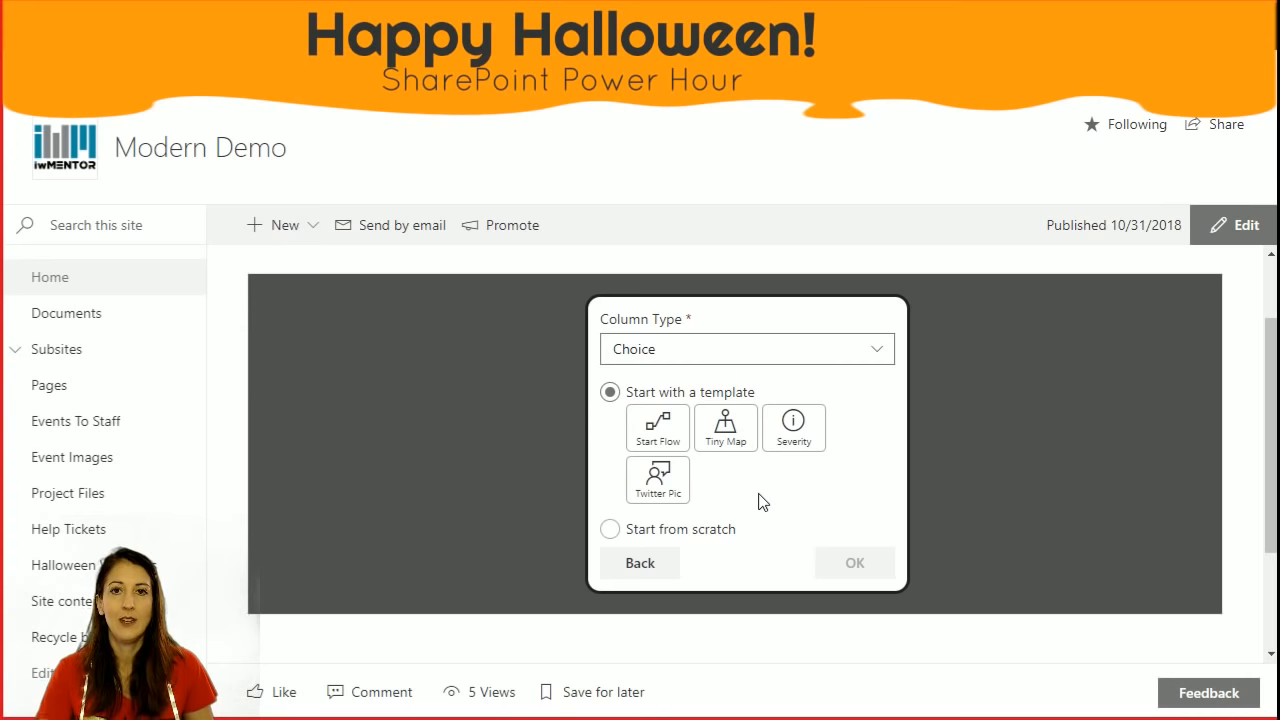
pyautogui.click(610, 532)
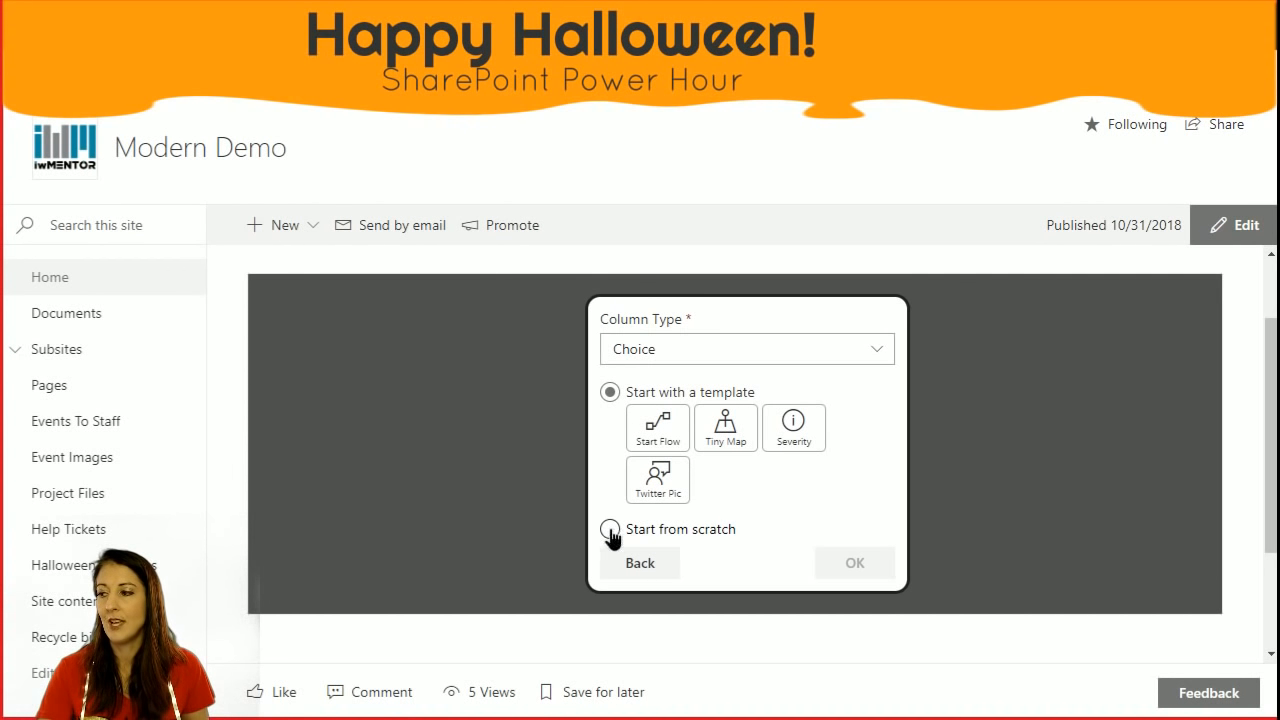
pyautogui.click(857, 563)
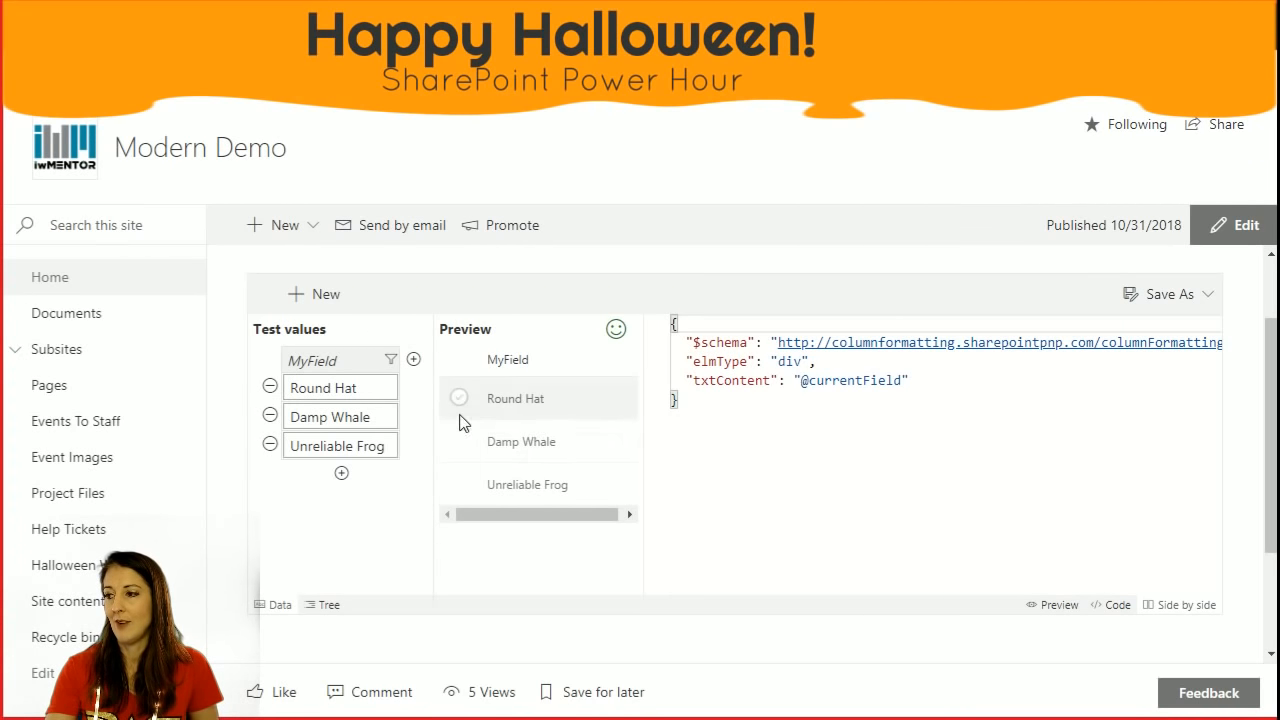
pyautogui.click(463, 447)
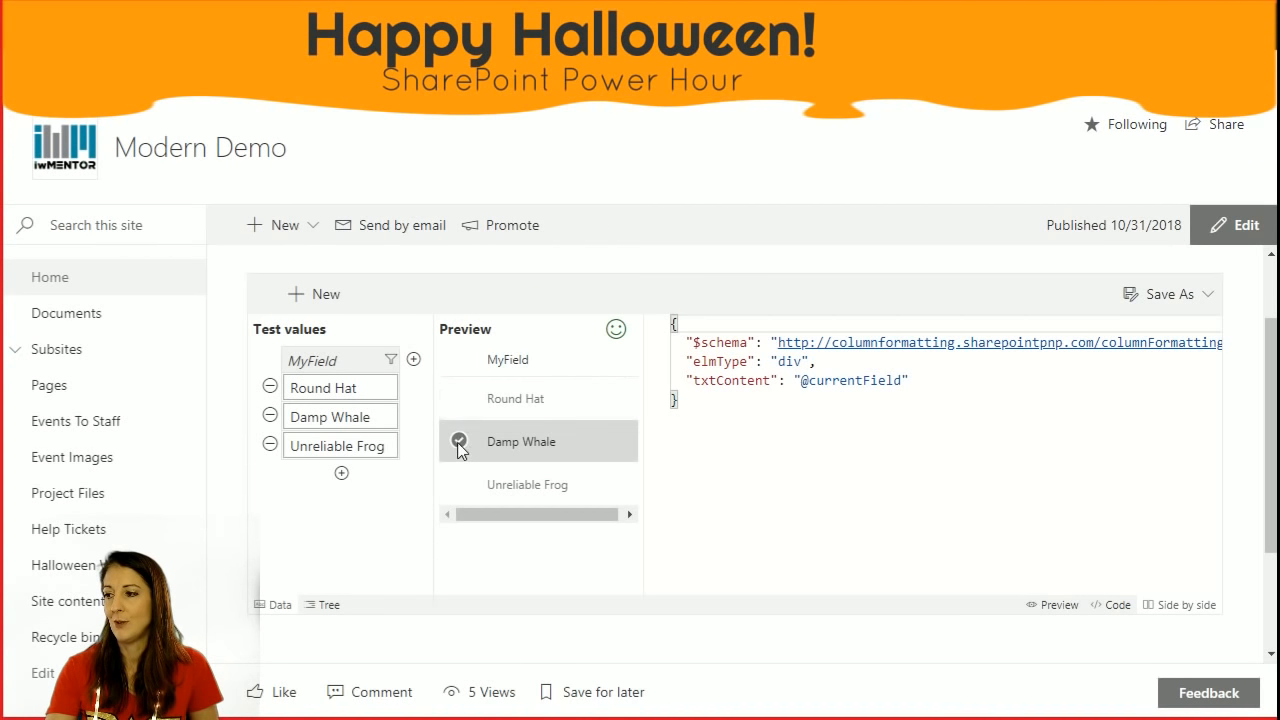
pyautogui.click(460, 446)
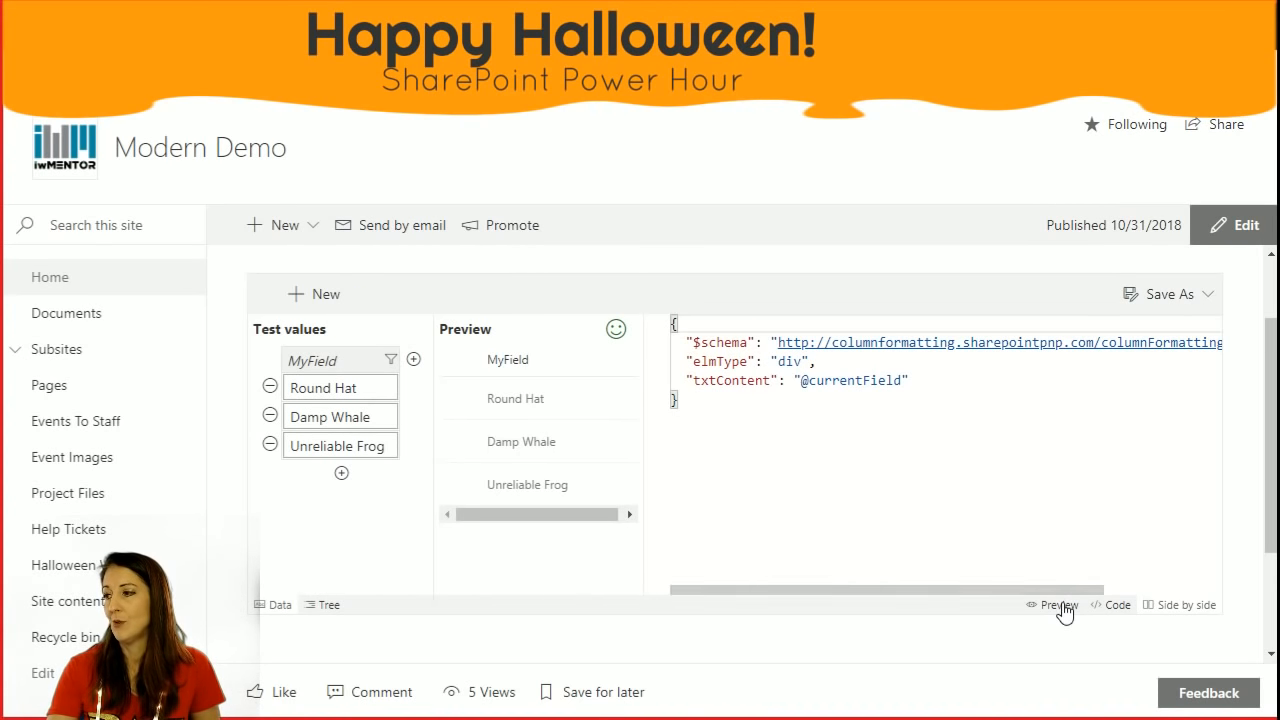
# Start a new column format for the Choice column type using the Severity template.
pyautogui.click(315, 294)
pyautogui.click(650, 416)
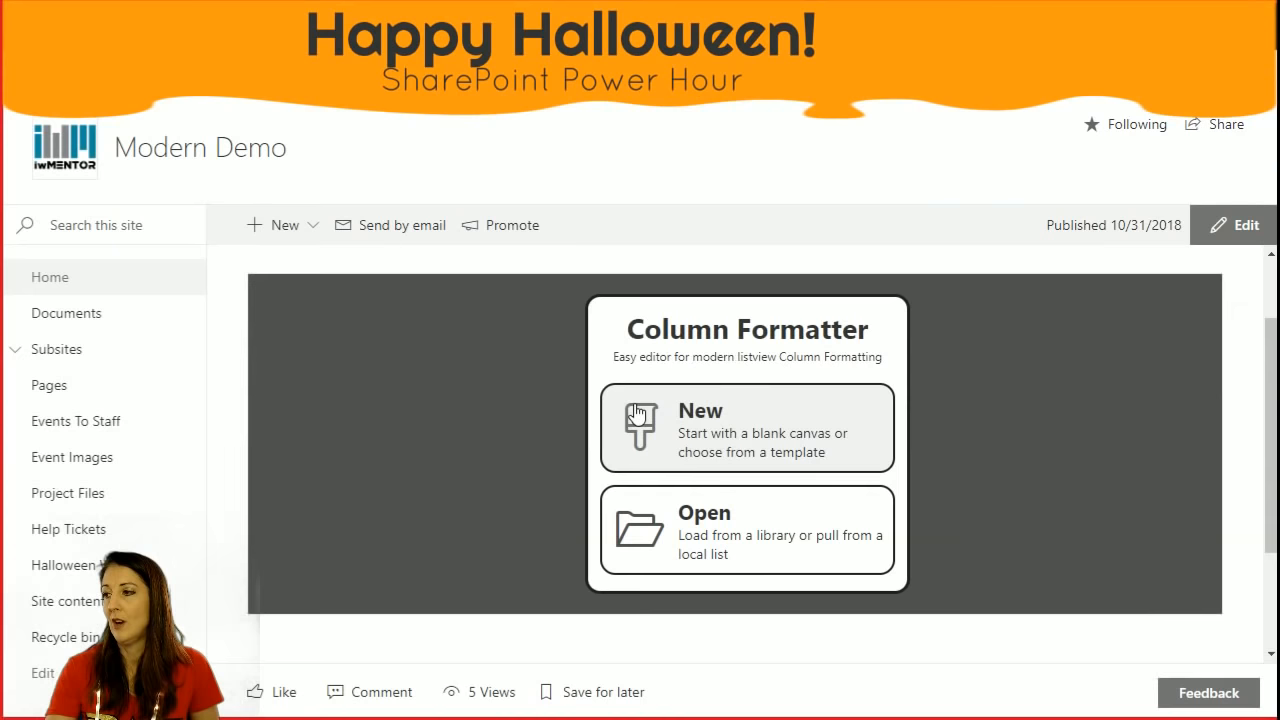
pyautogui.click(763, 449)
pyautogui.click(665, 350)
pyautogui.click(667, 383)
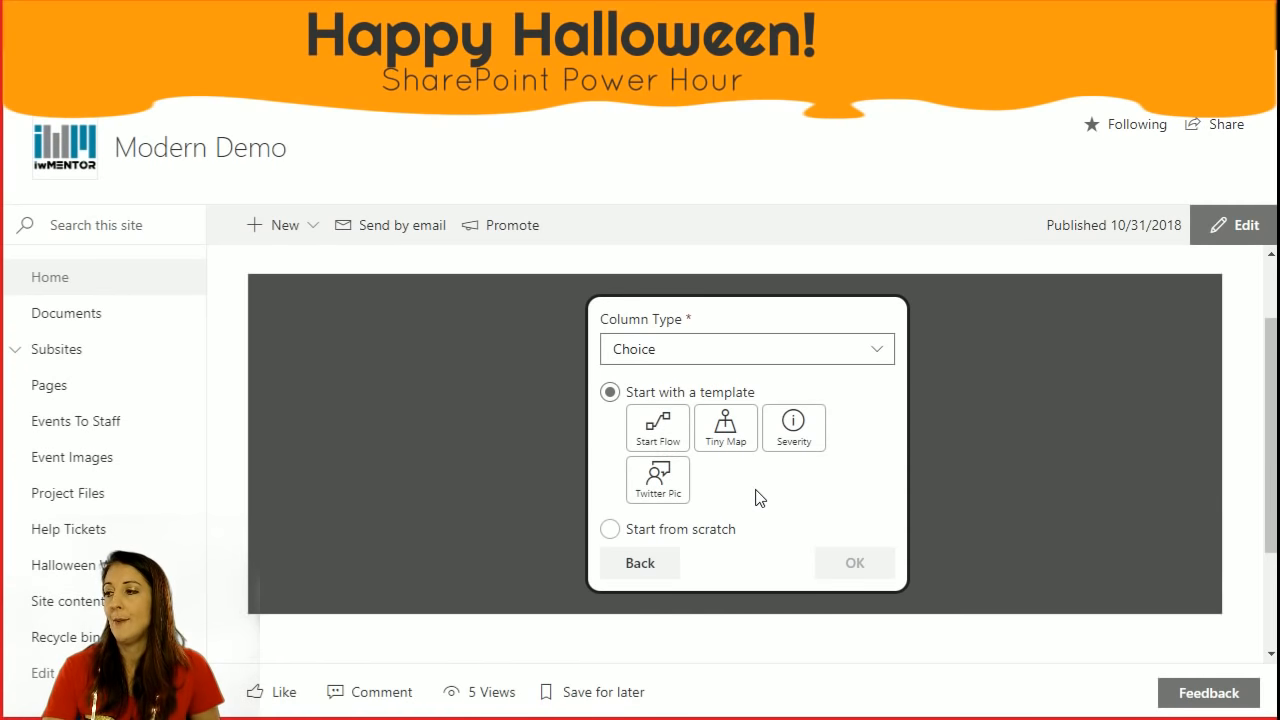
pyautogui.click(800, 431)
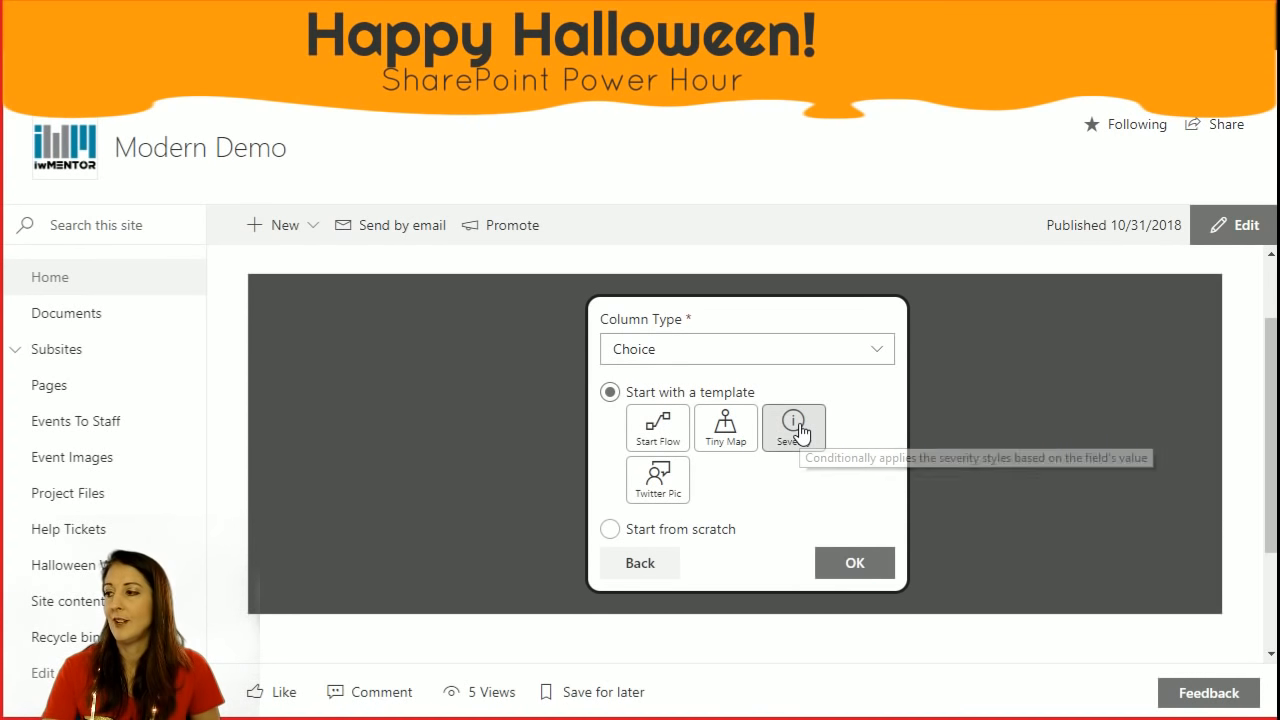
pyautogui.click(843, 565)
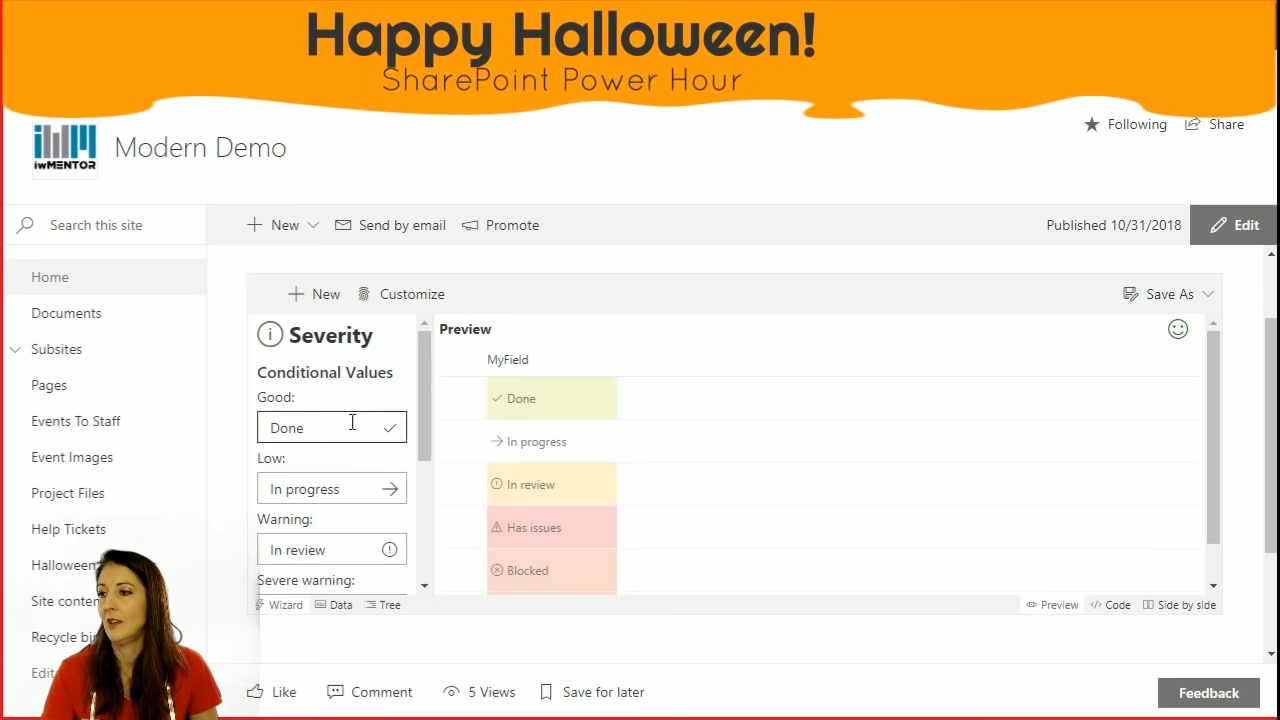
# Set the Severity template's Good conditional value to Awesome and its Low value to Low.
pyautogui.moveTo(350, 428); pyautogui.dragTo(272, 427)
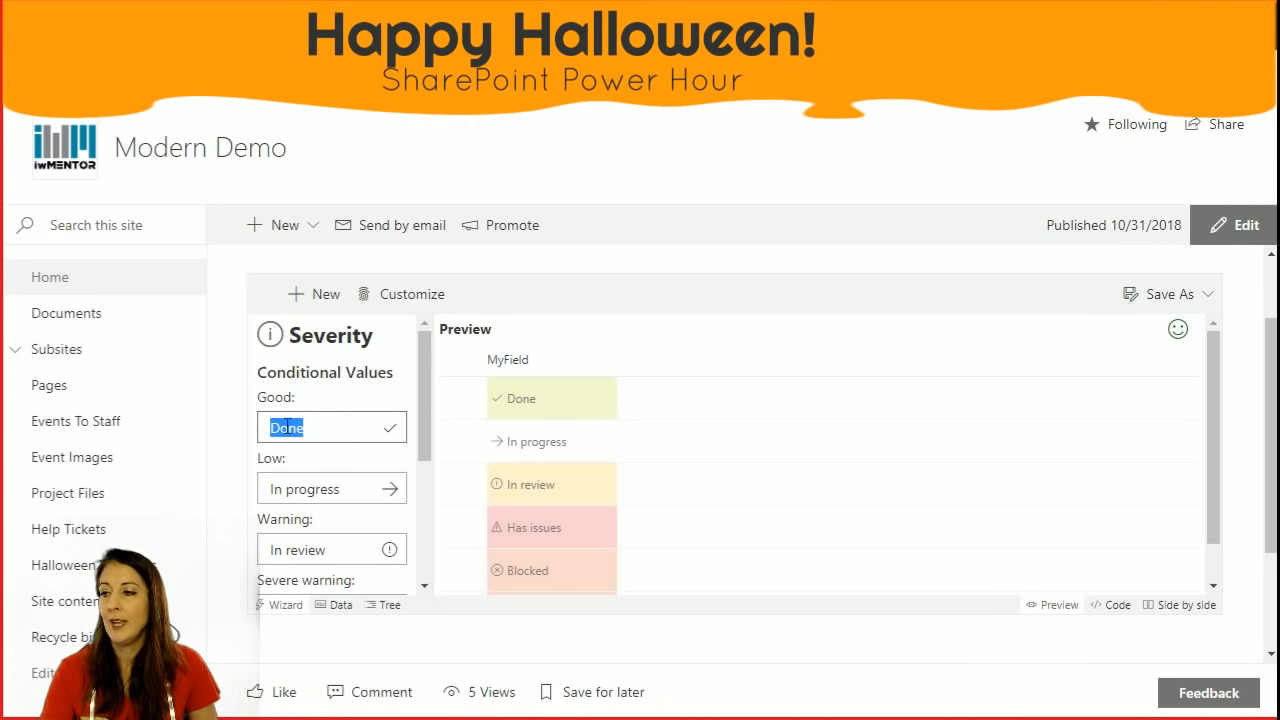
pyautogui.write('Awes')
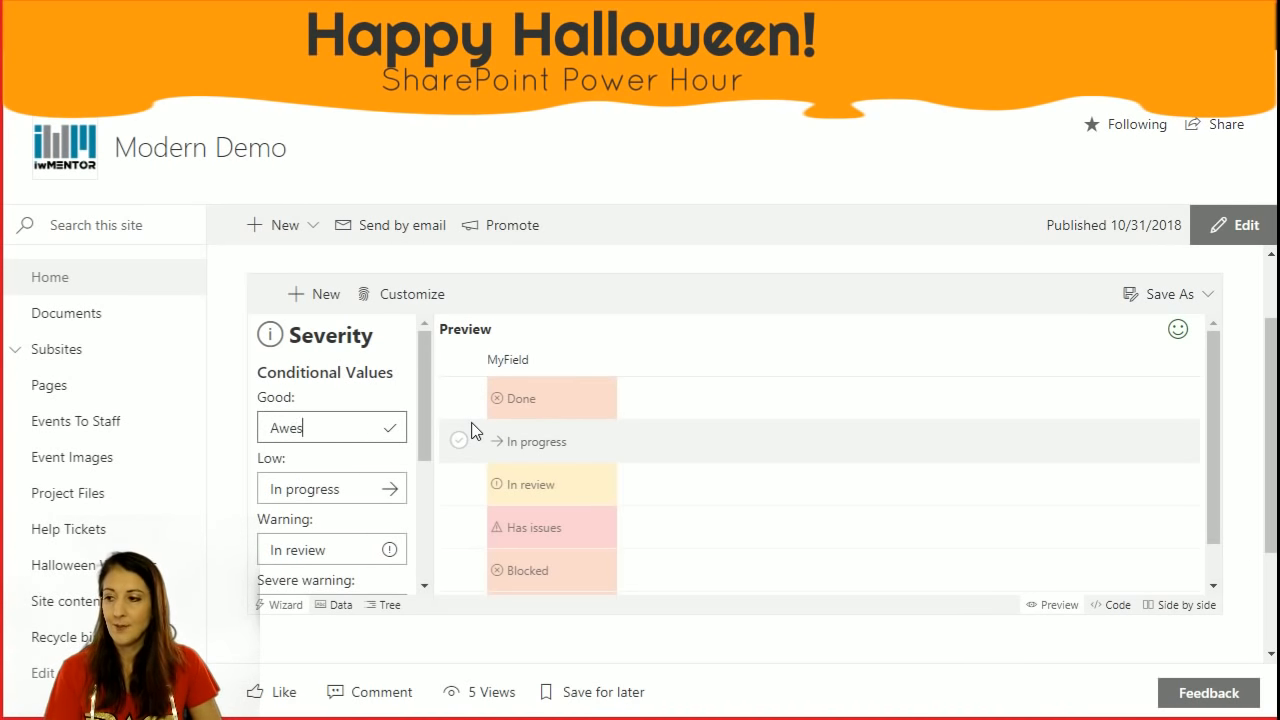
pyautogui.write('ome')
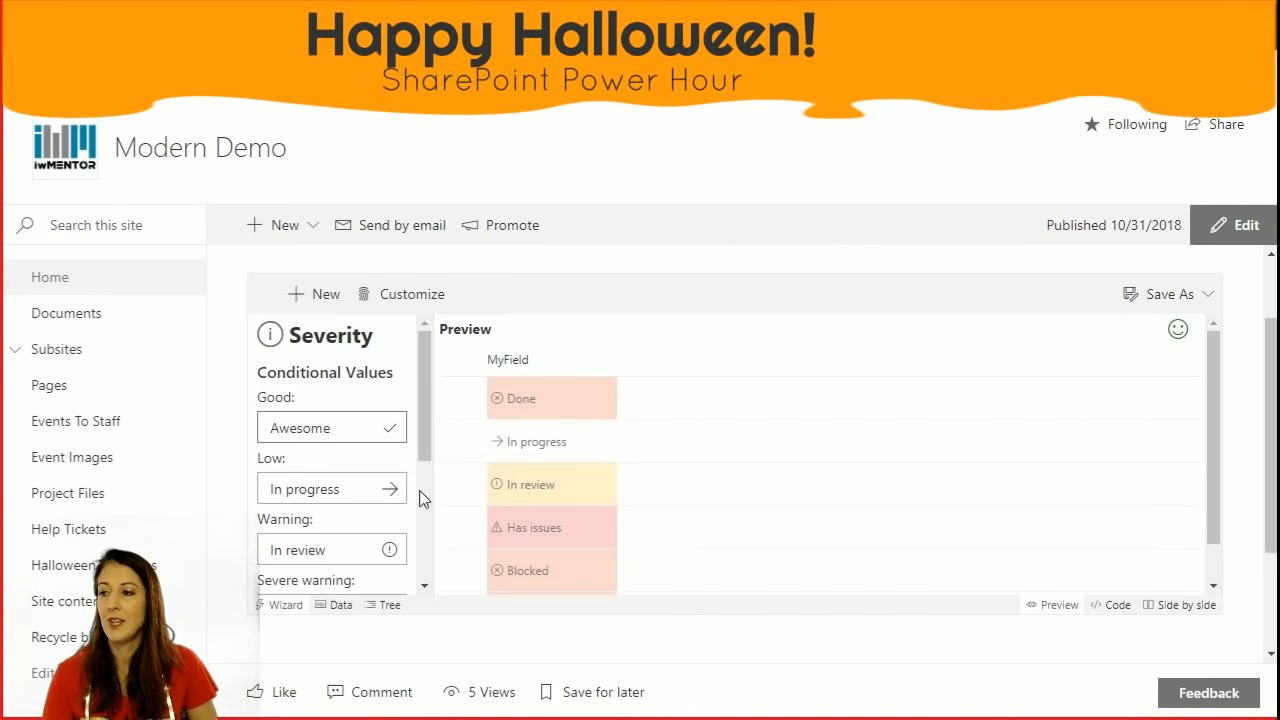
pyautogui.click(357, 487)
pyautogui.moveTo(357, 487); pyautogui.dragTo(222, 495)
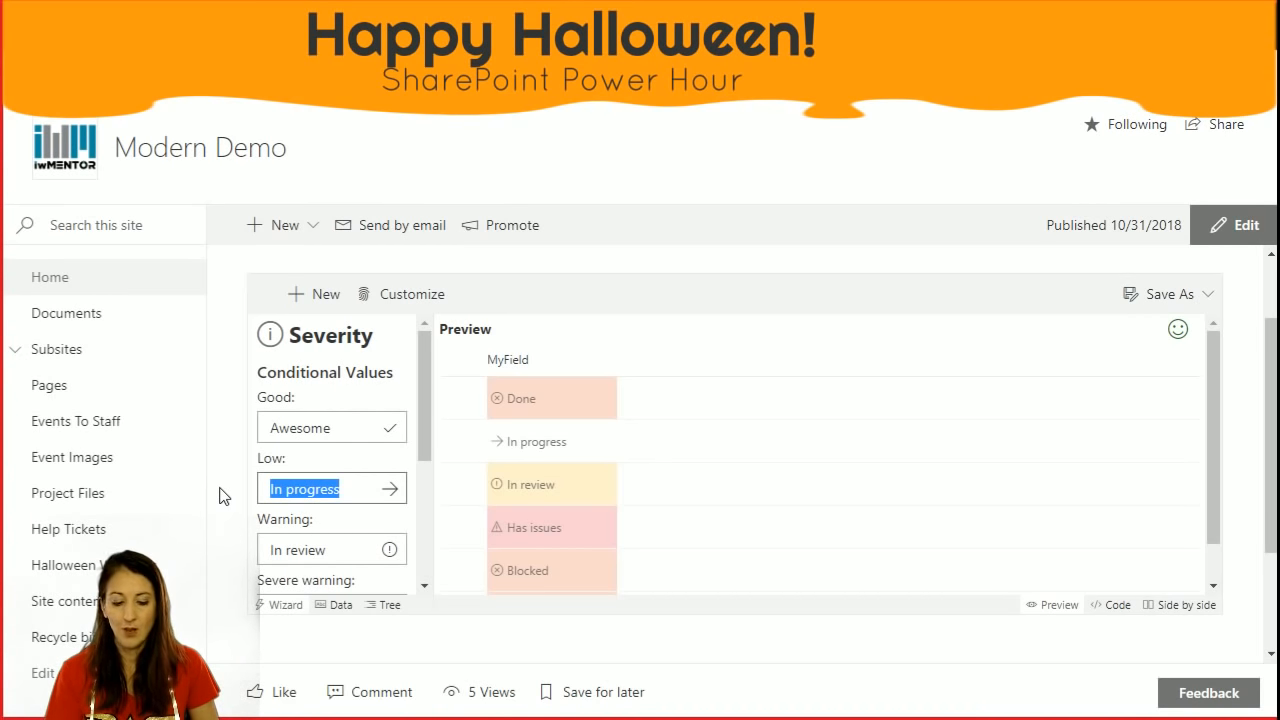
pyautogui.write('Low')
# Set the Severity template's Warning value to Pending and its Severe warning value to Problem.
pyautogui.click(316, 548)
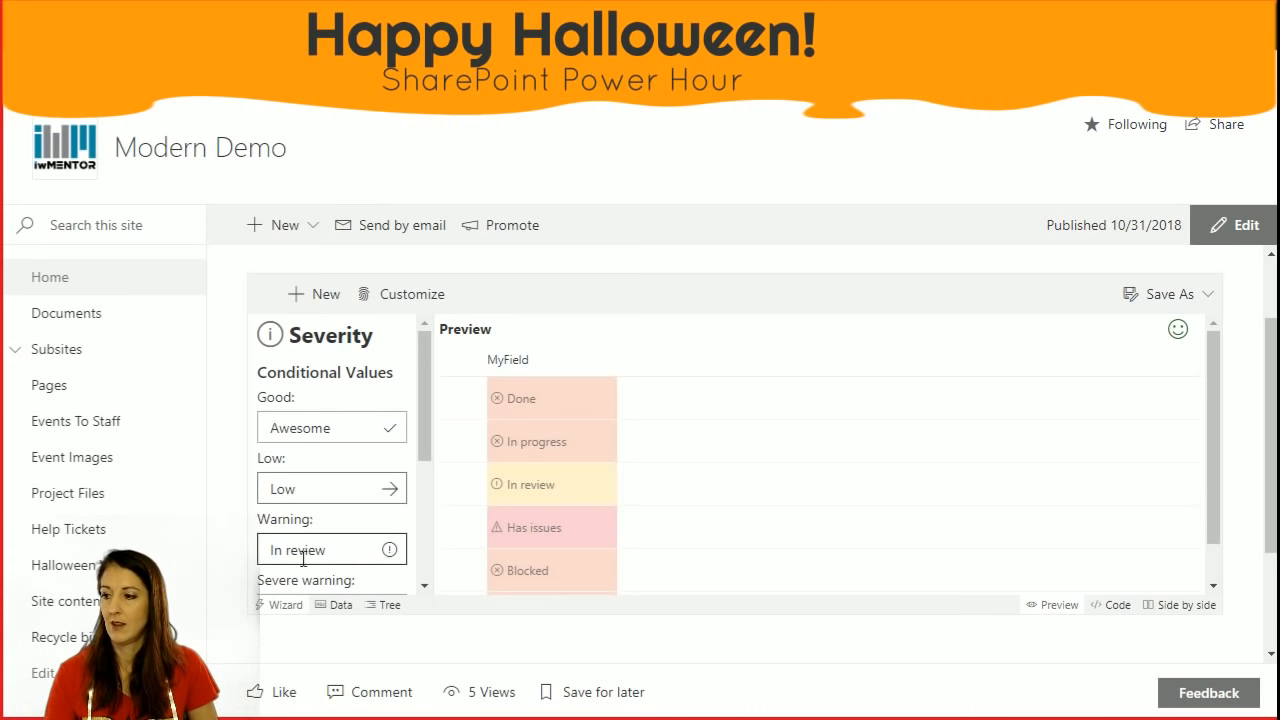
pyautogui.moveTo(326, 549); pyautogui.dragTo(260, 549)
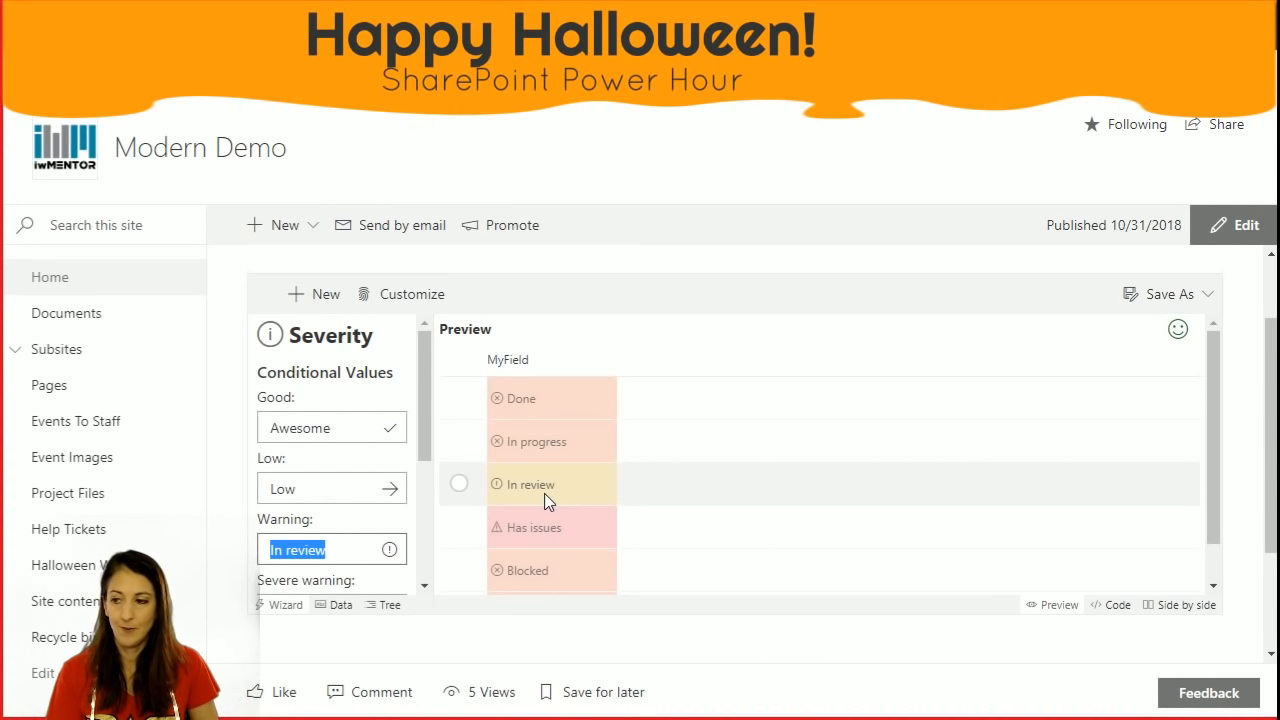
pyautogui.write('Pending')
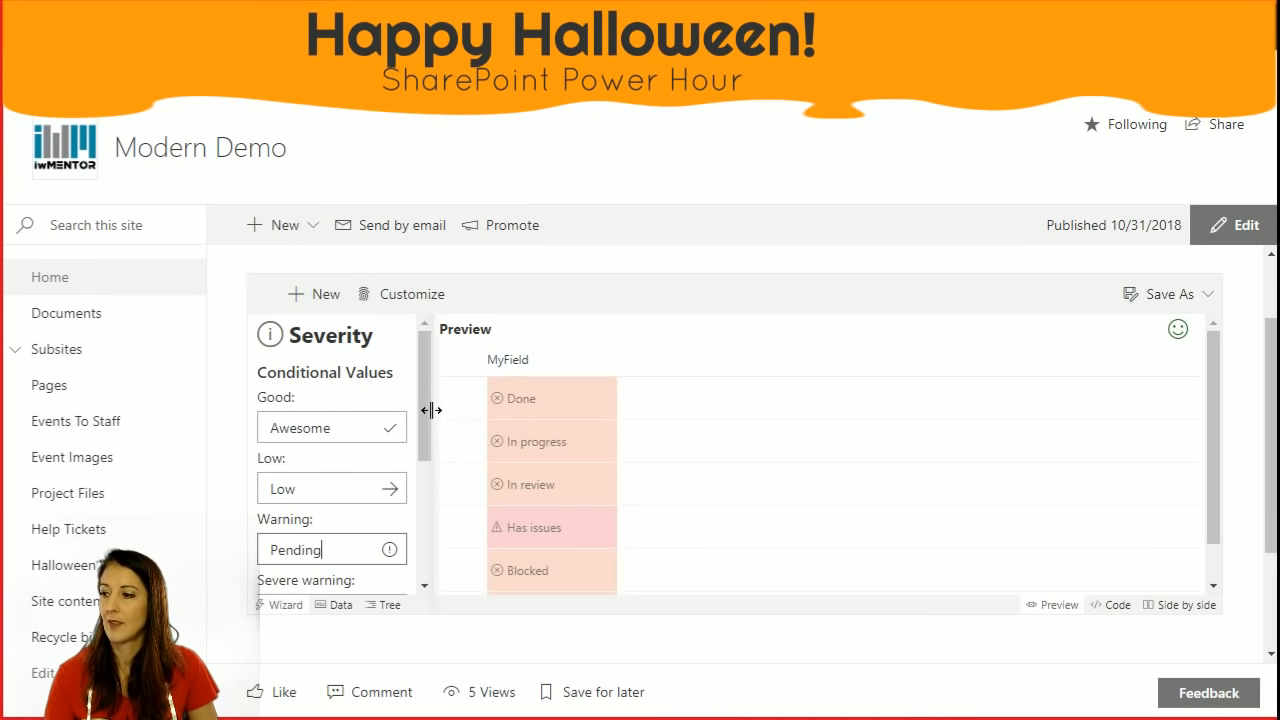
pyautogui.moveTo(429, 417); pyautogui.dragTo(429, 467)
pyautogui.moveTo(335, 502); pyautogui.dragTo(206, 506)
pyautogui.write('Problem')
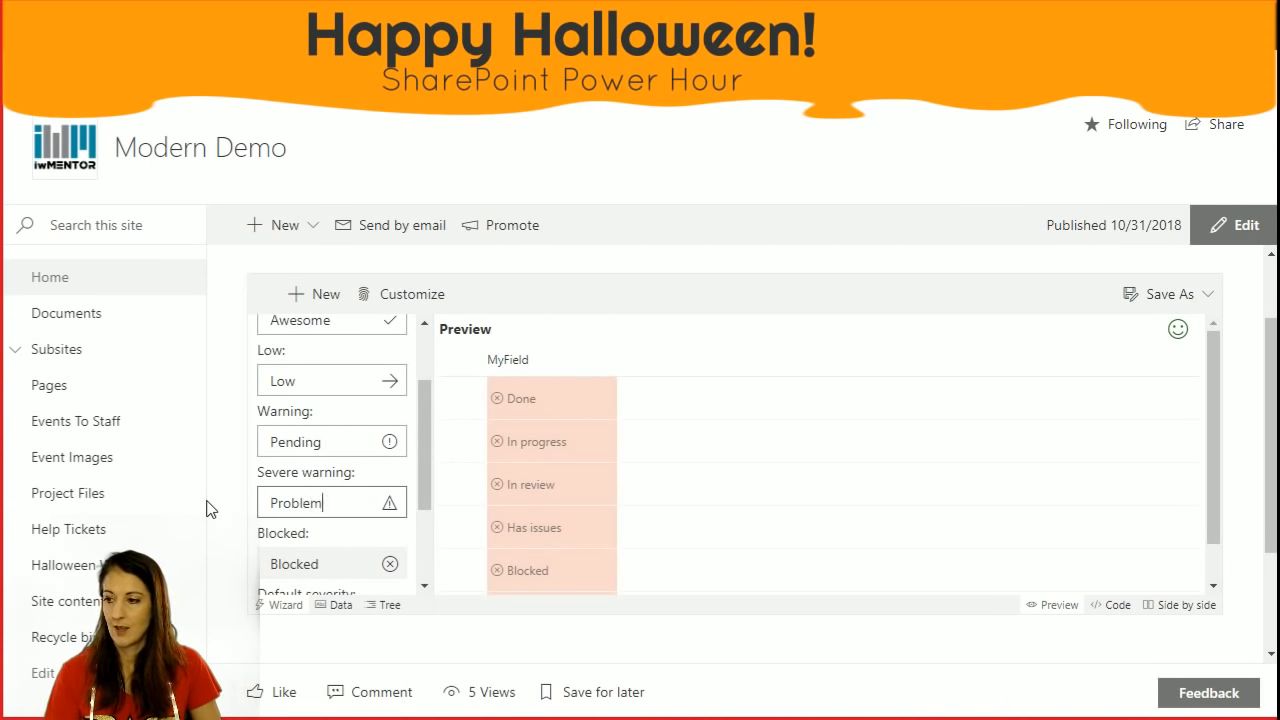
pyautogui.click(352, 450)
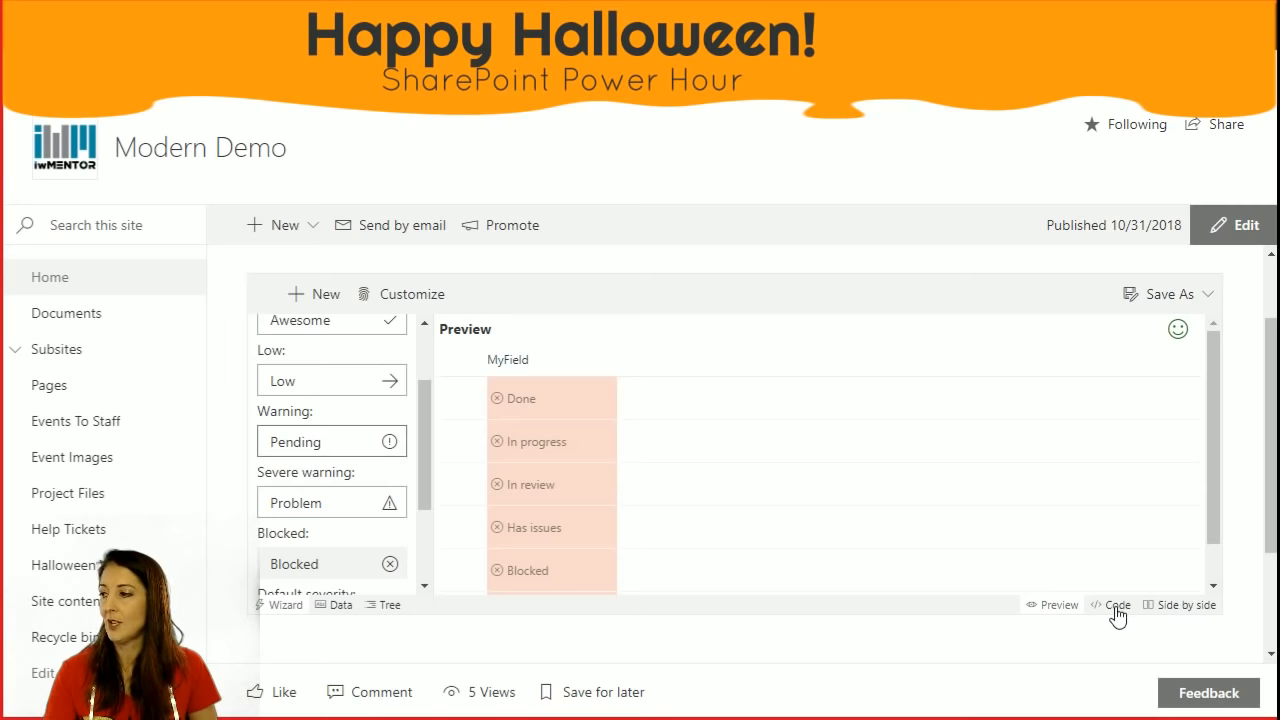
# Show the preview and code side by side and examine the severity conditions in the JSON.
pyautogui.click(1188, 607)
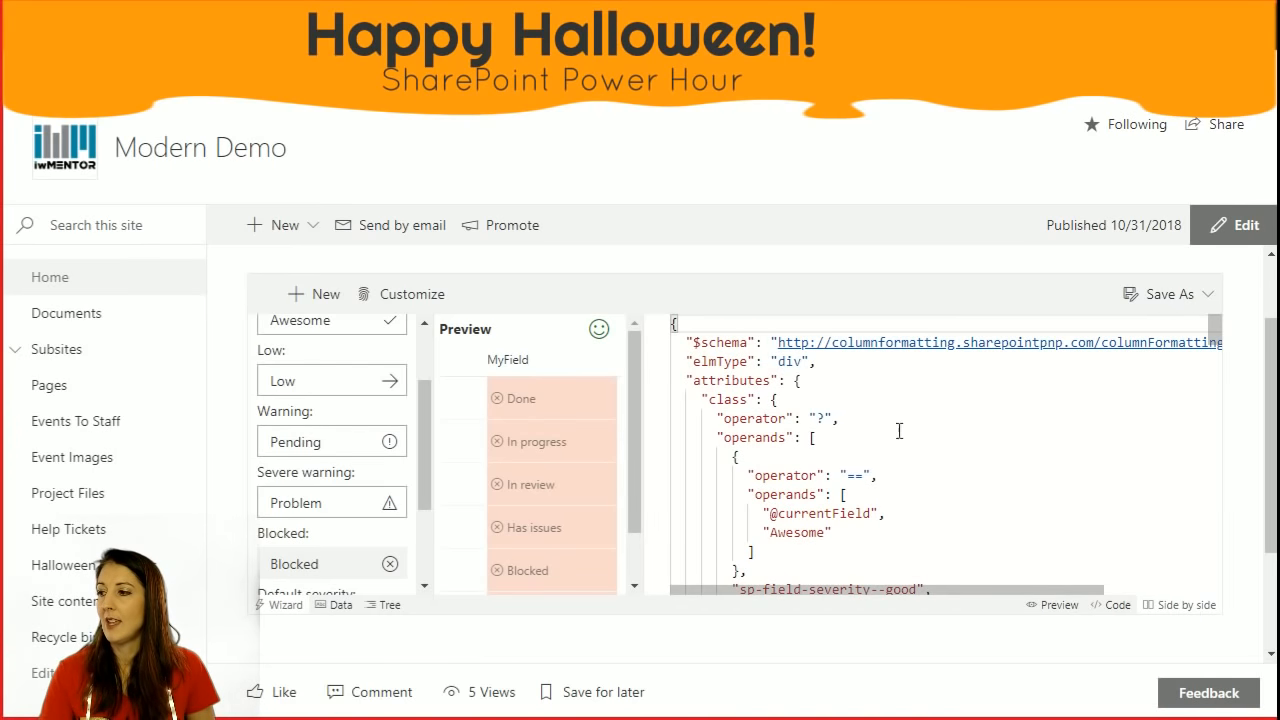
pyautogui.scroll(-1, 871, 423)
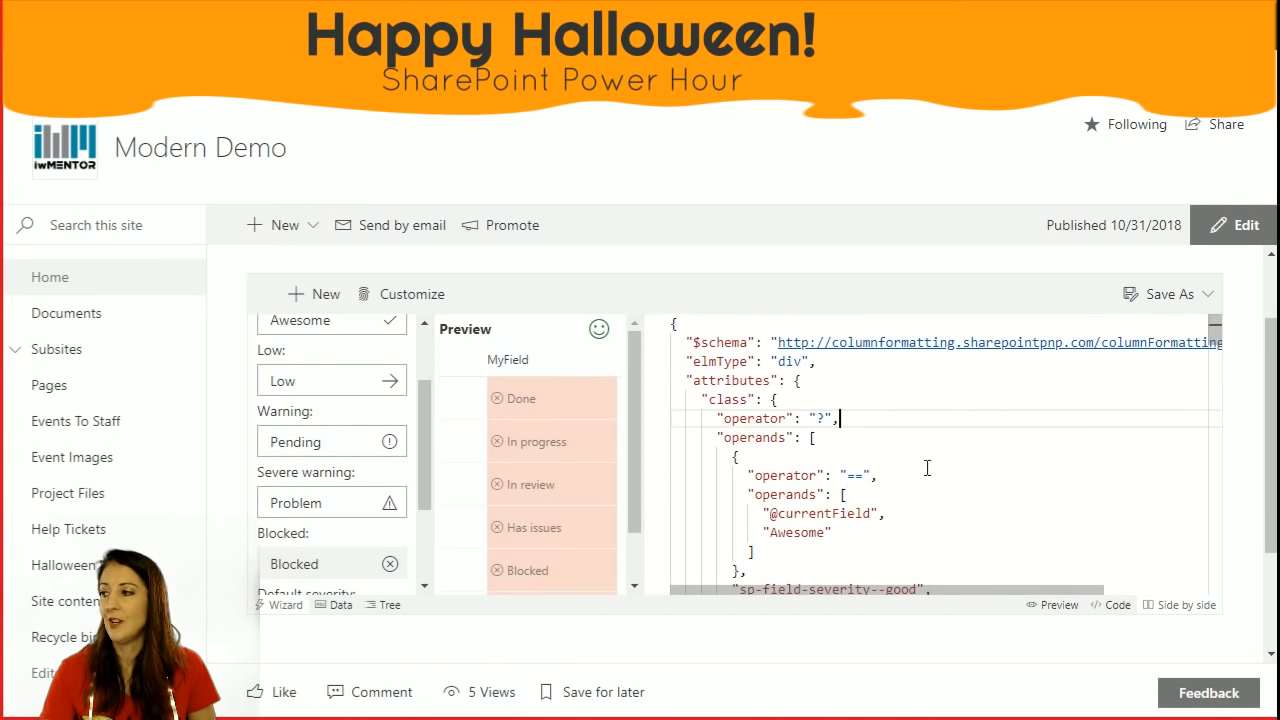
pyautogui.scroll(-2, 926, 466)
pyautogui.scroll(-2, 925, 466)
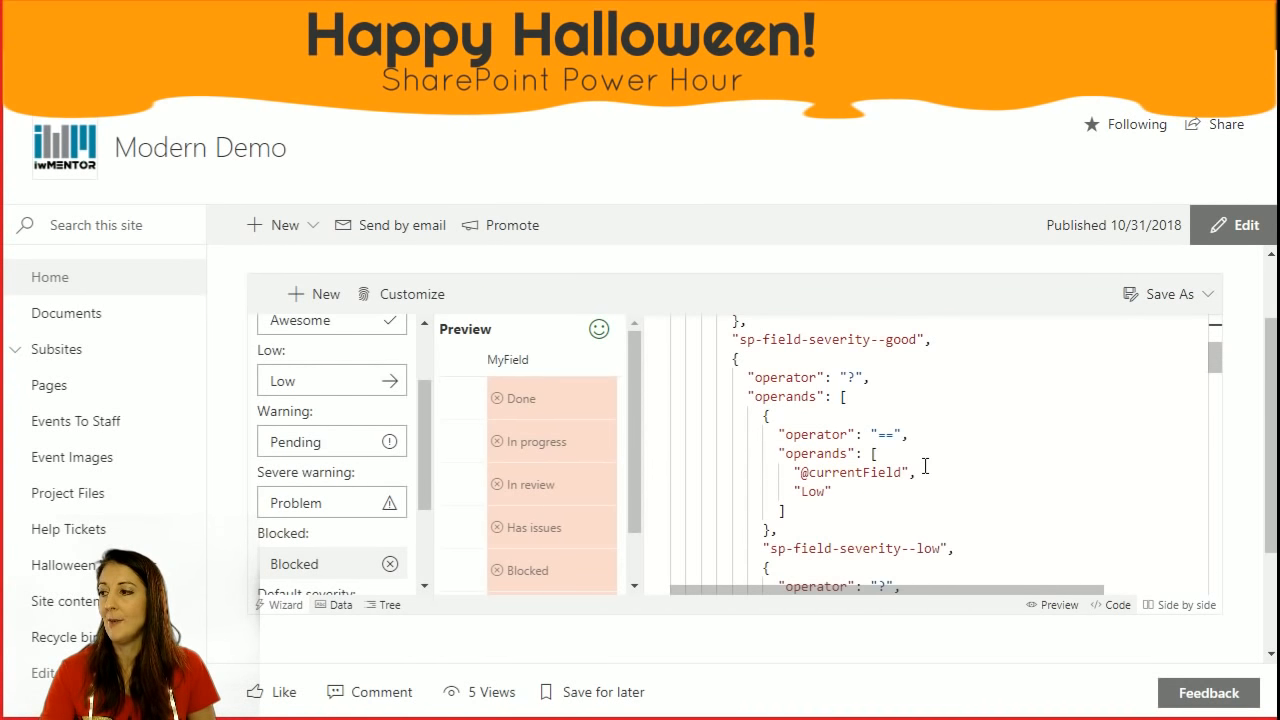
pyautogui.scroll(-1, 855, 493)
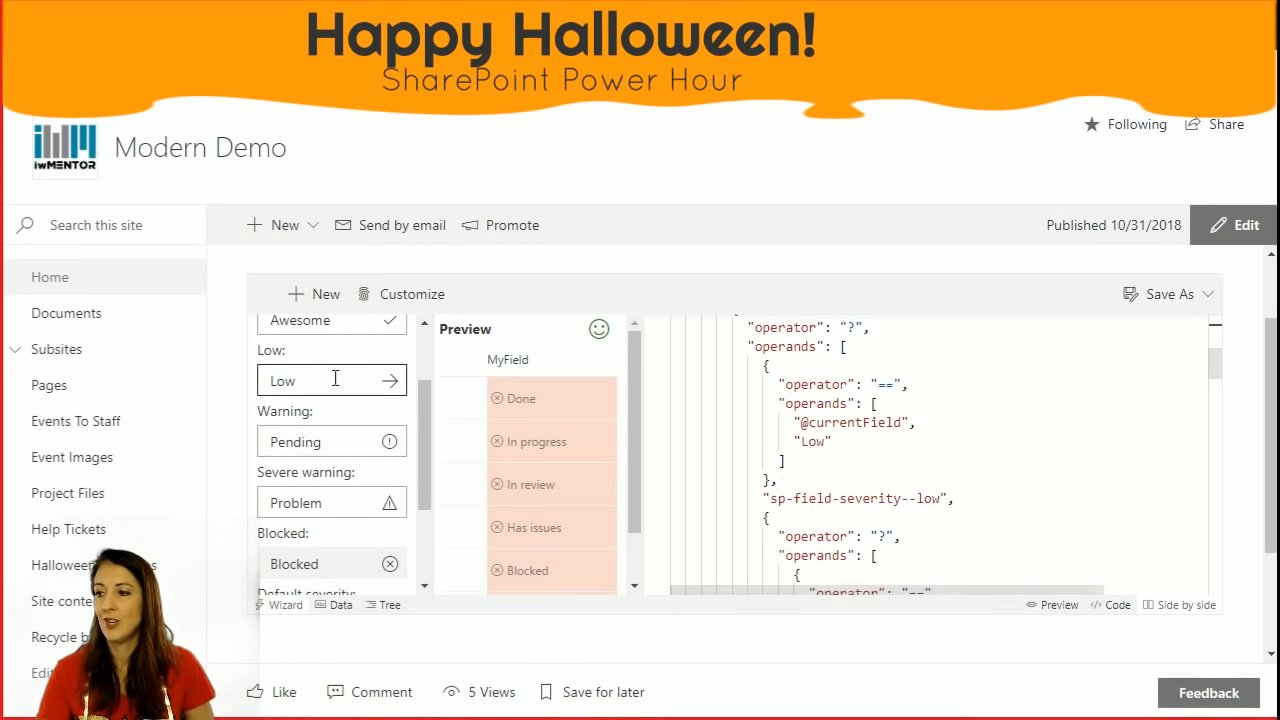
# Set the Low conditional value to None and check the matching operand in the code.
pyautogui.moveTo(335, 379); pyautogui.dragTo(250, 368)
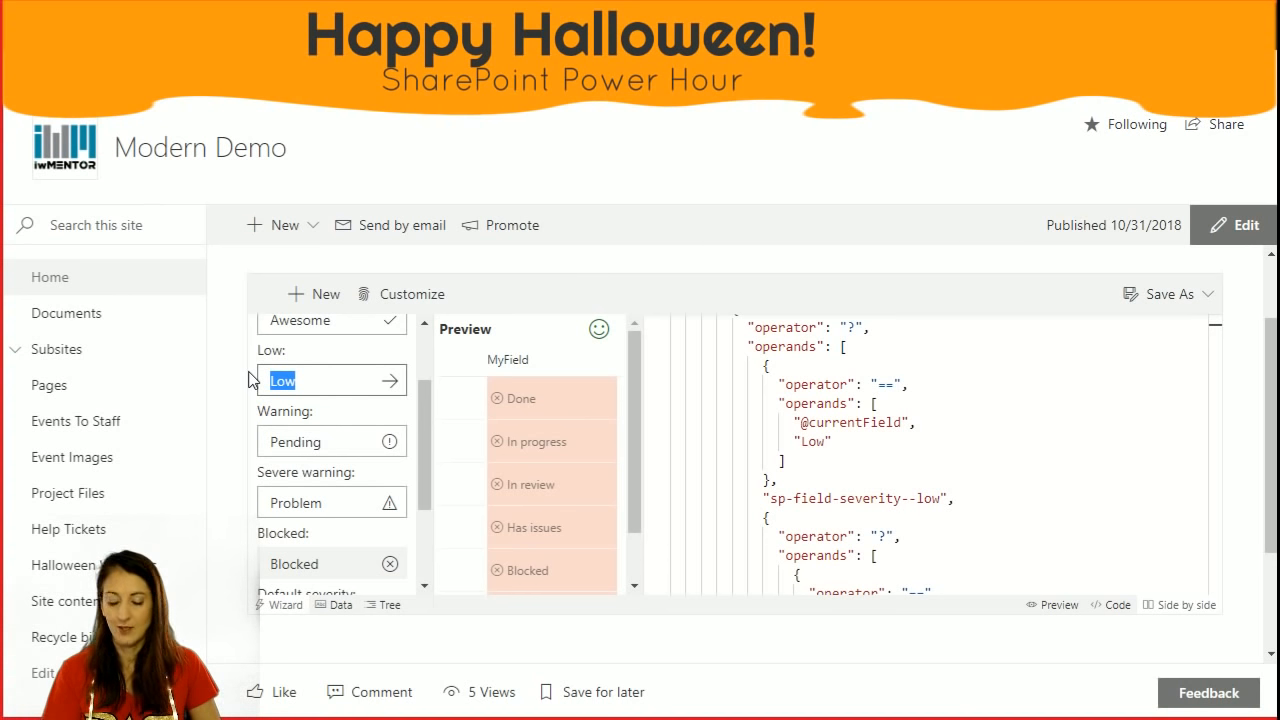
pyautogui.write('None')
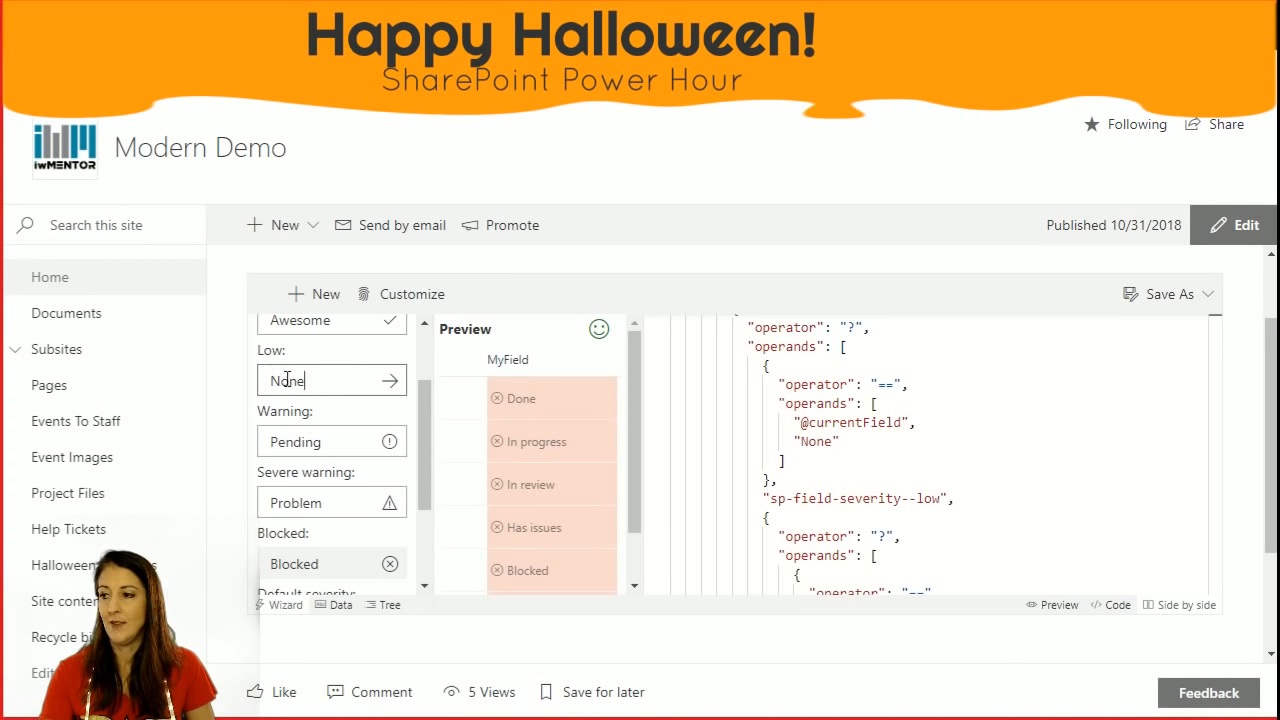
pyautogui.click(848, 440)
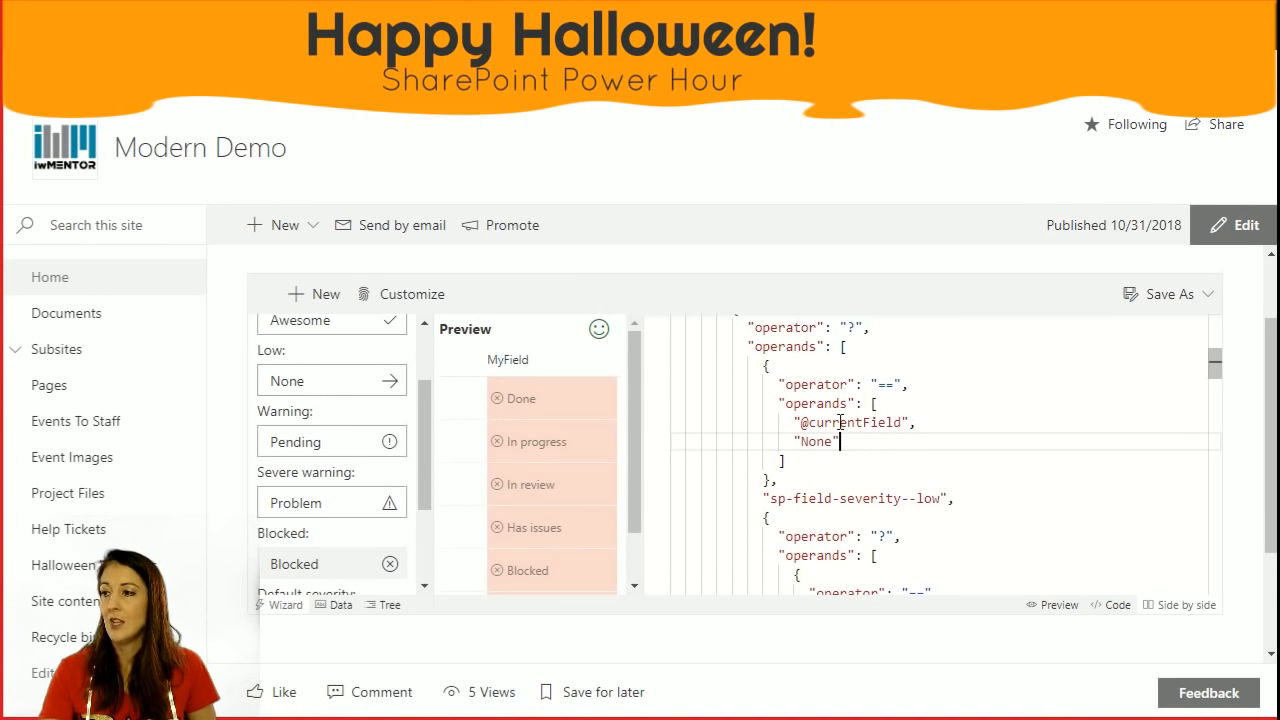
# Customize the format by removing its wizard, and show the preview and editable code side by side.
pyautogui.click(406, 290)
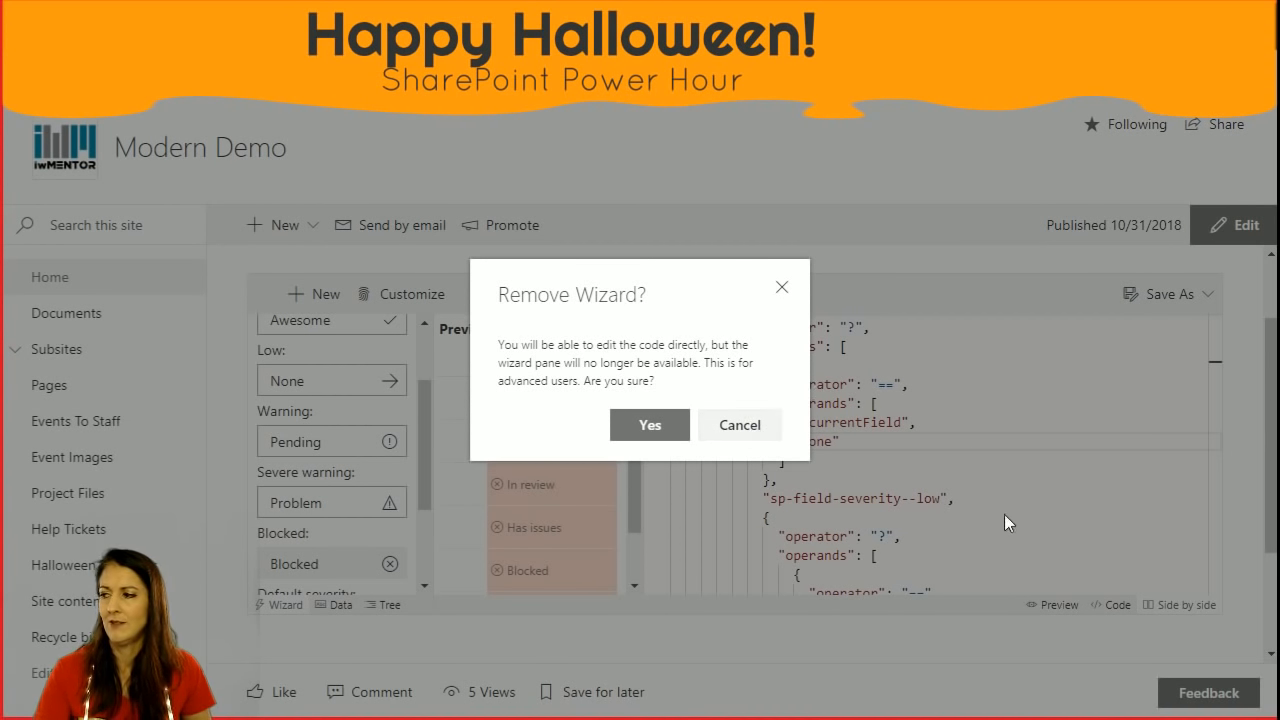
pyautogui.click(650, 425)
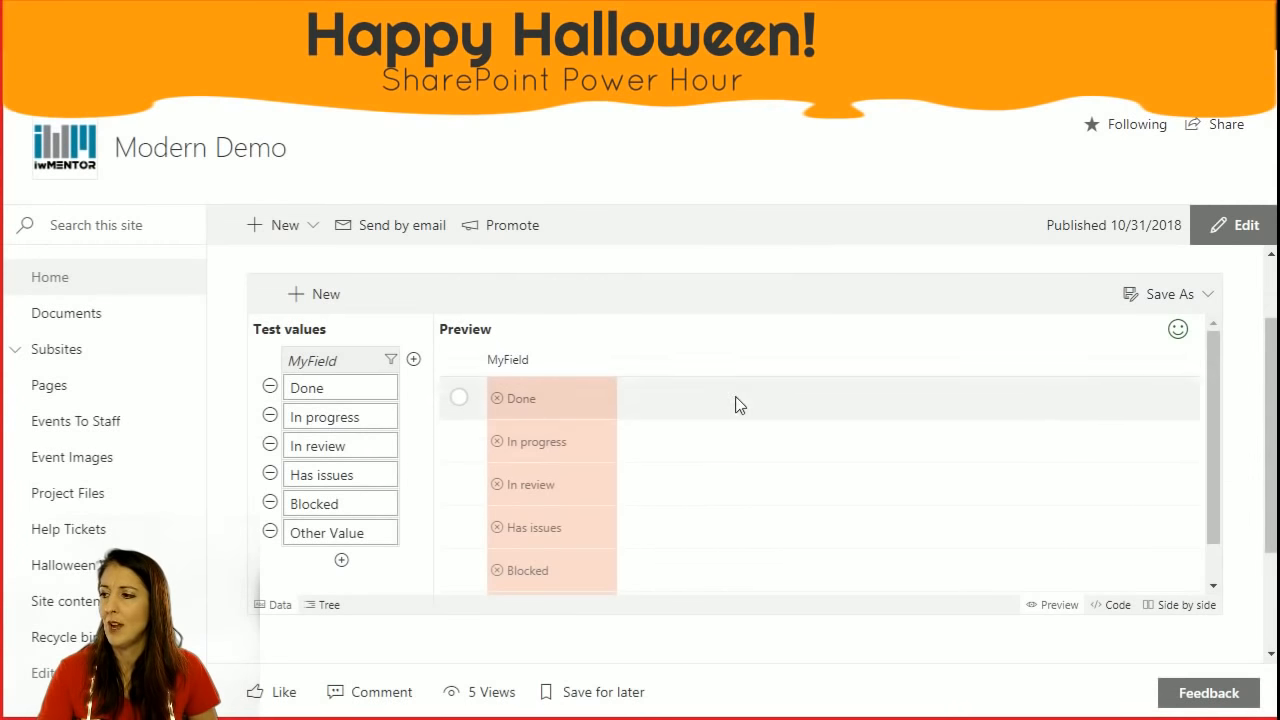
pyautogui.click(1168, 606)
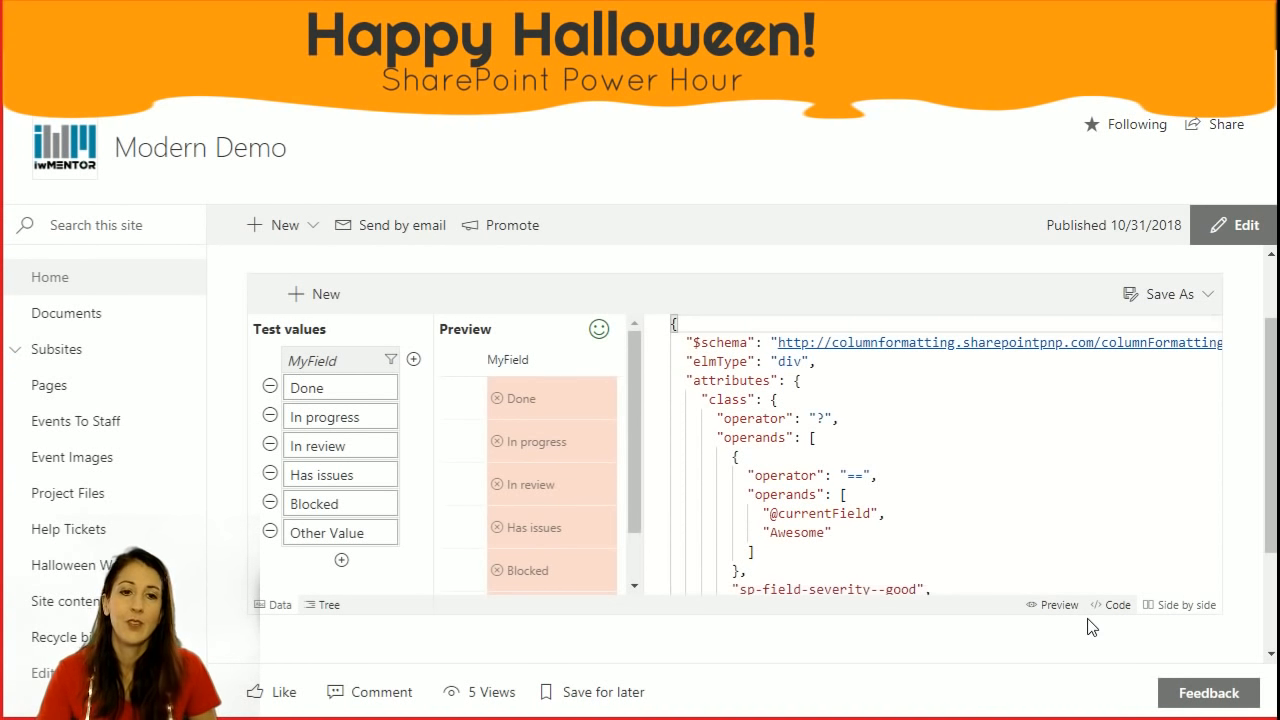
# Select the column format's entire JSON code in the code editor.
pyautogui.click(873, 431)
pyautogui.click(906, 563)
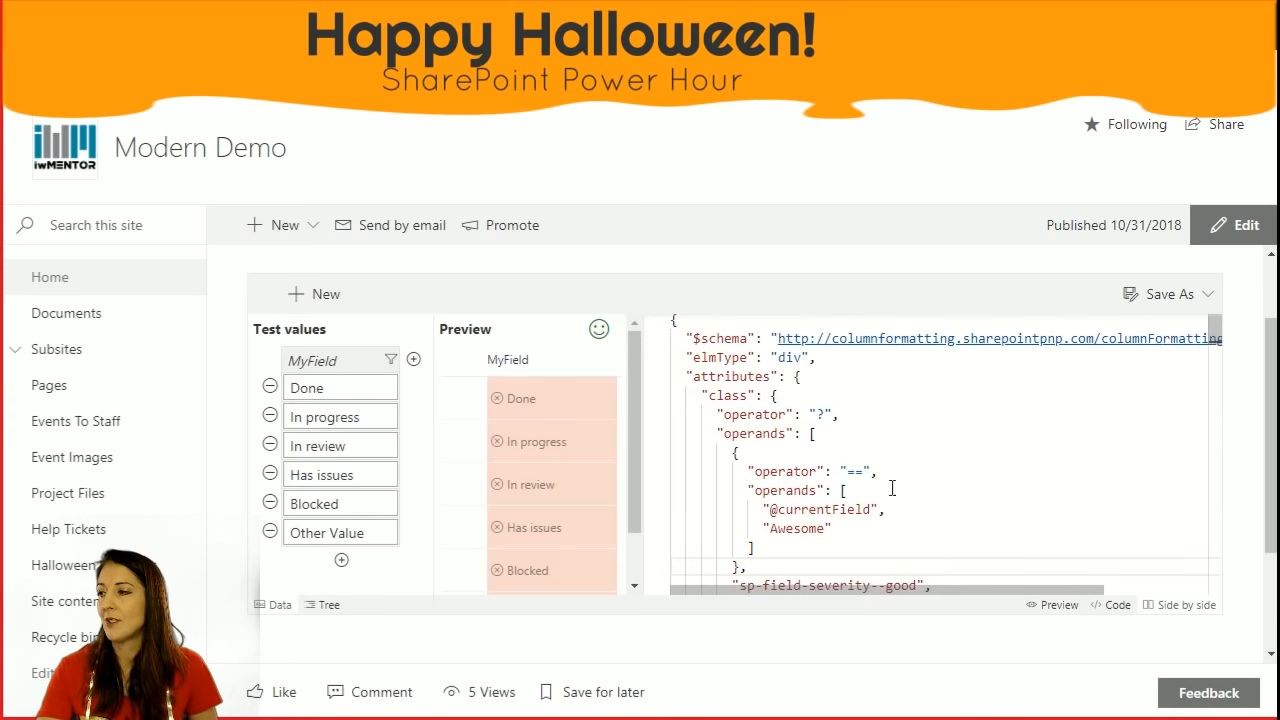
pyautogui.click(868, 442)
pyautogui.hotkey('ctrl', 'a')
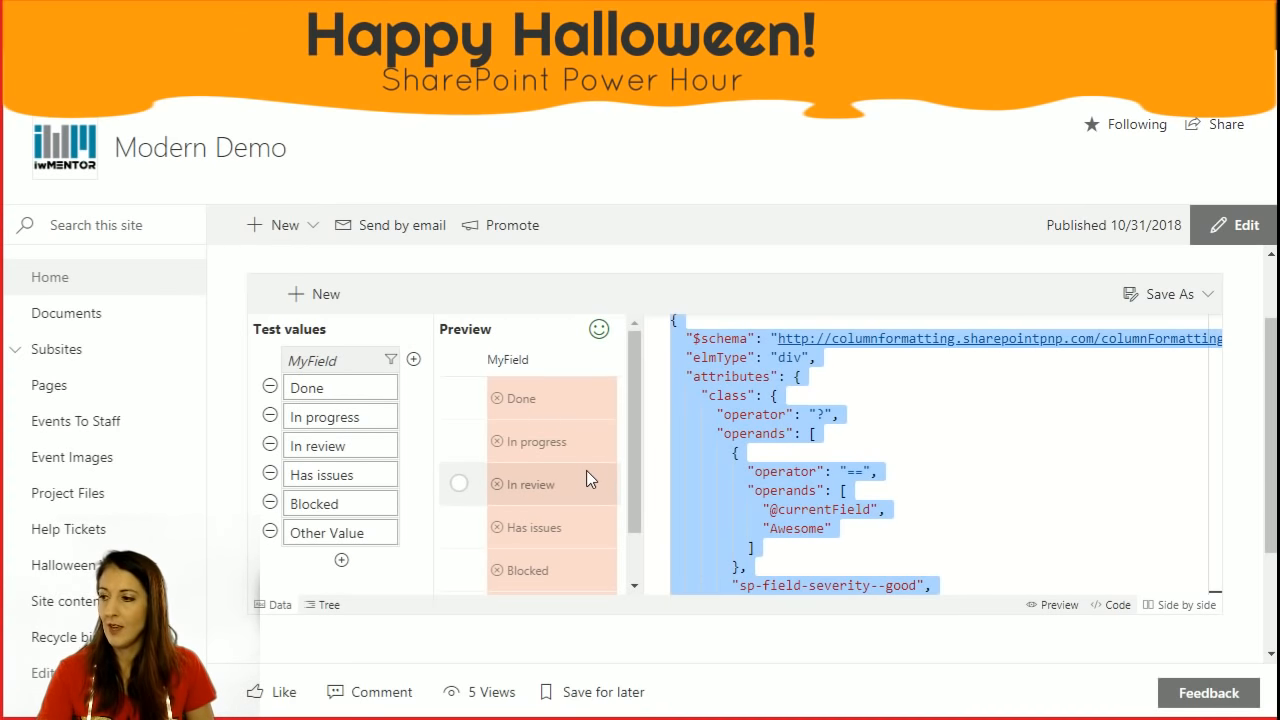
# Switch to the browser tab with the Halloween Weapons list and open the site's Help Tickets list.
pyautogui.hotkey('alt', 'Tab')
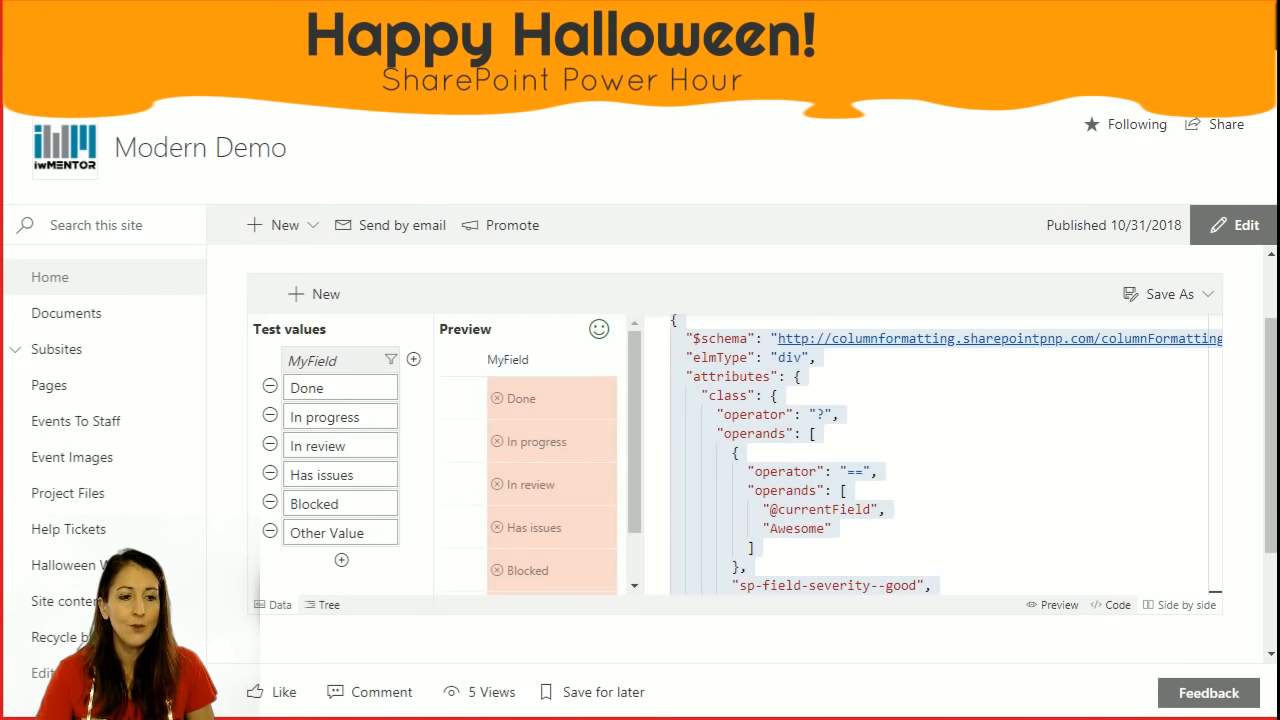
pyautogui.hotkey('alt', 'Tab')
pyautogui.hotkey('alt', 'Tab')
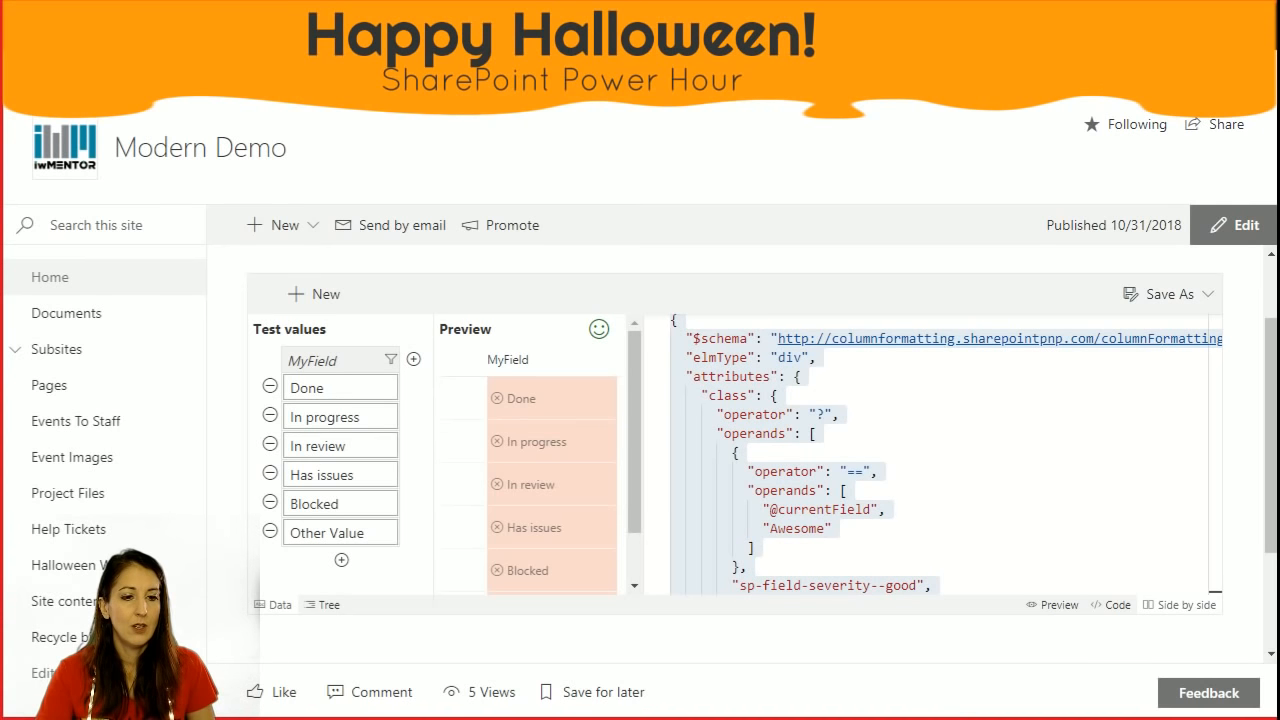
pyautogui.hotkey('ctrl', 'Tab')
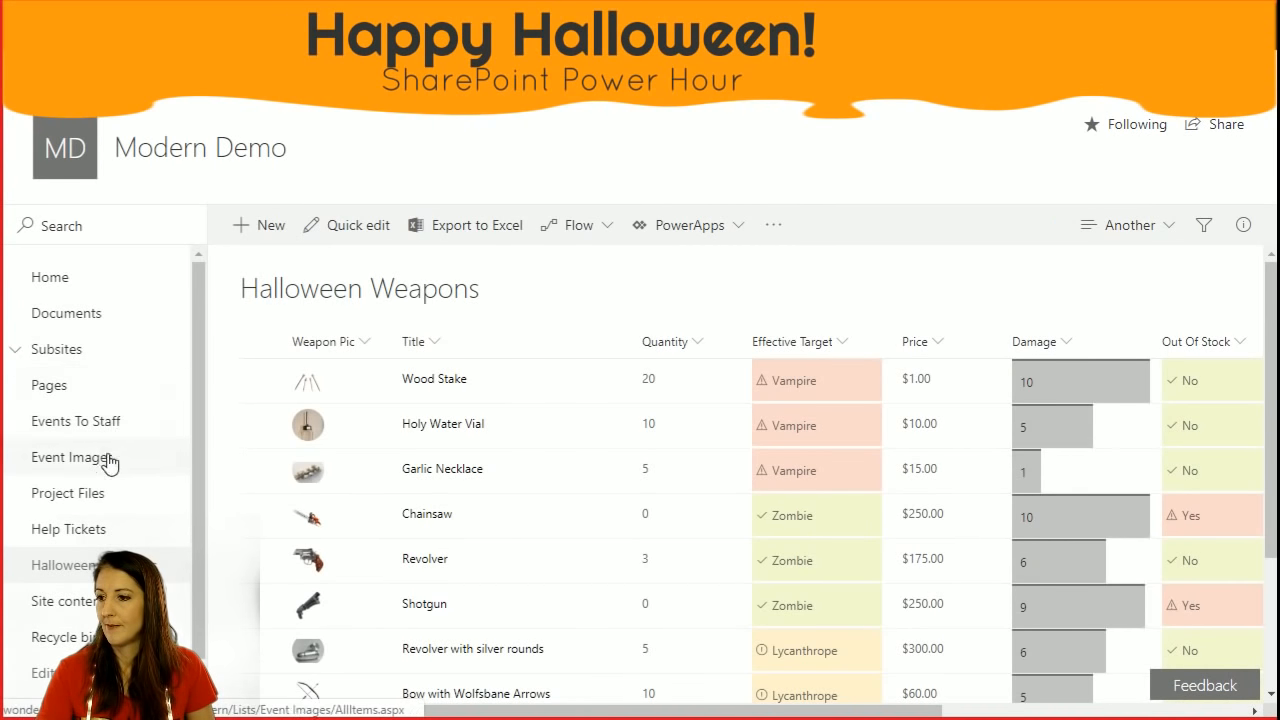
pyautogui.click(104, 533)
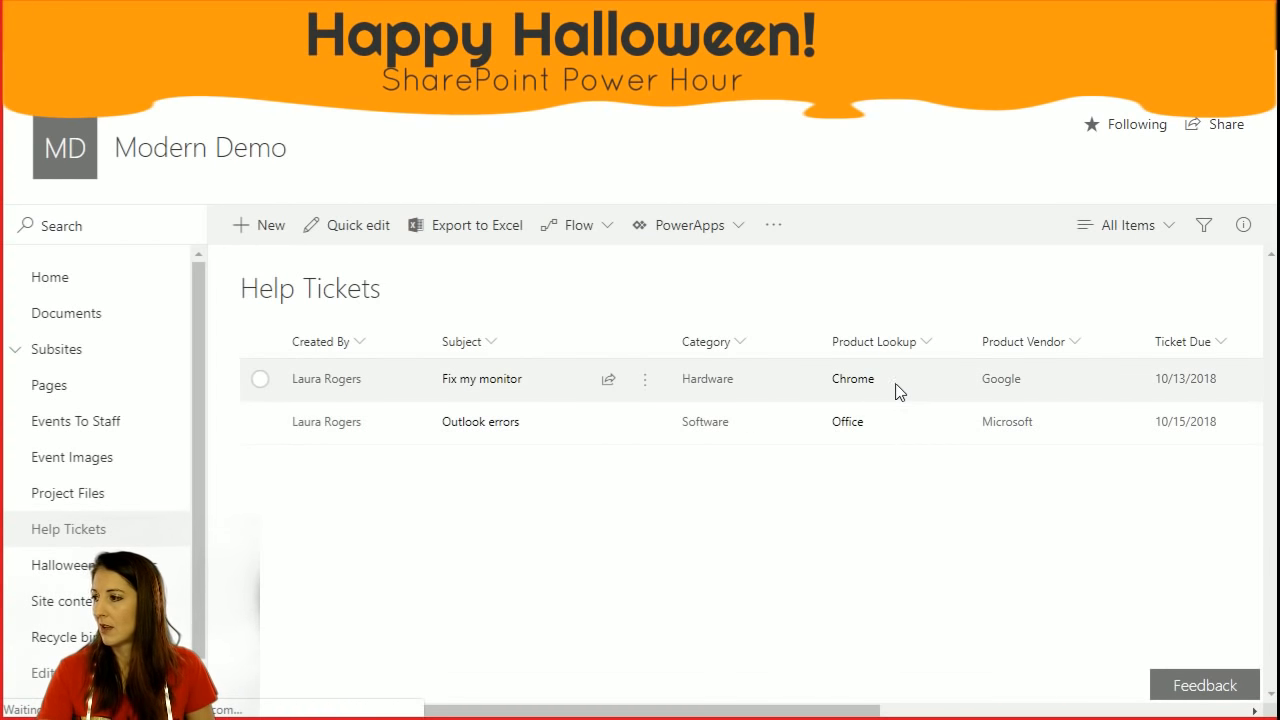
# Look through the column settings available for the Department column in Help Tickets, leaving them unchanged.
pyautogui.moveTo(846, 716); pyautogui.dragTo(1135, 697)
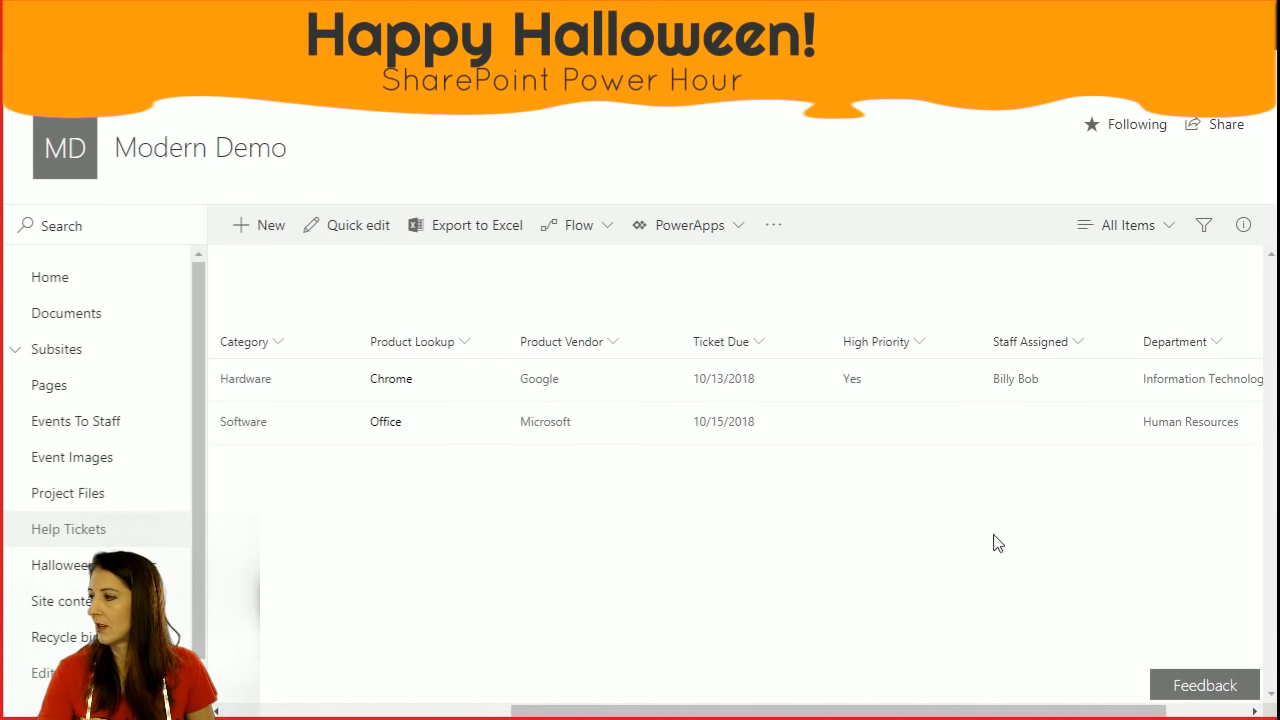
pyautogui.moveTo(985, 707); pyautogui.dragTo(1043, 707)
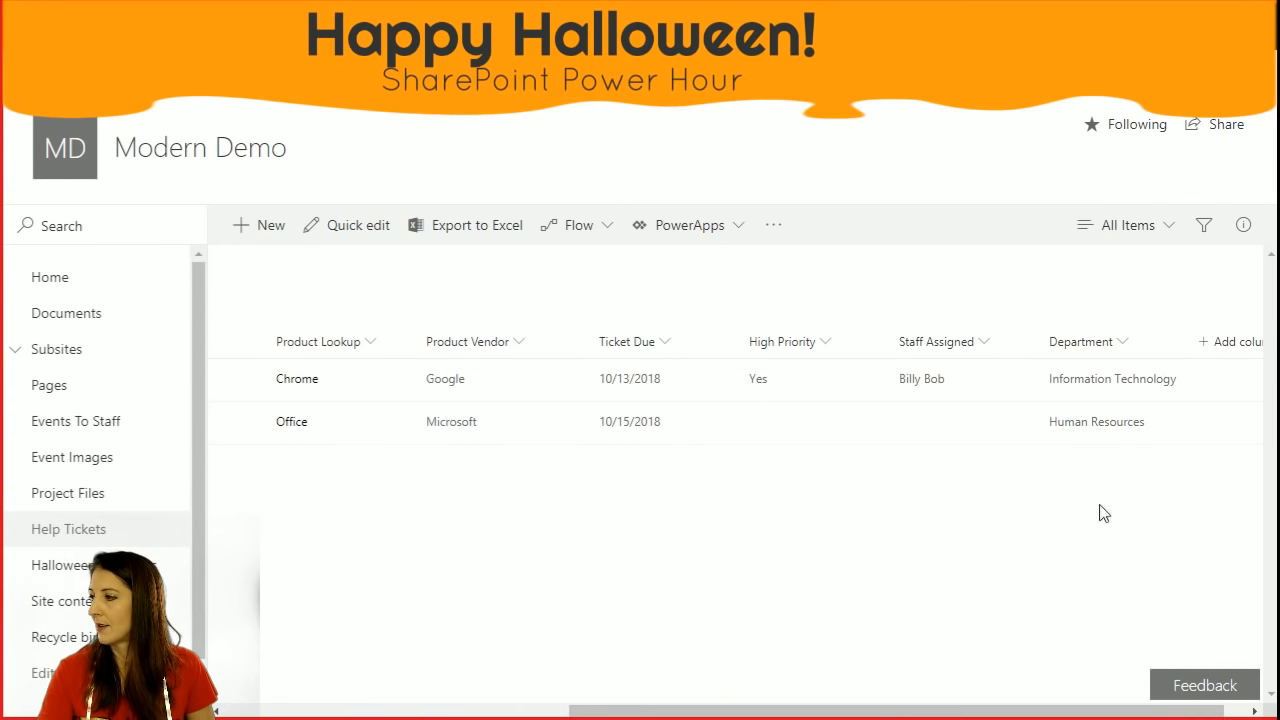
pyautogui.click(1118, 346)
pyautogui.moveTo(1180, 538)
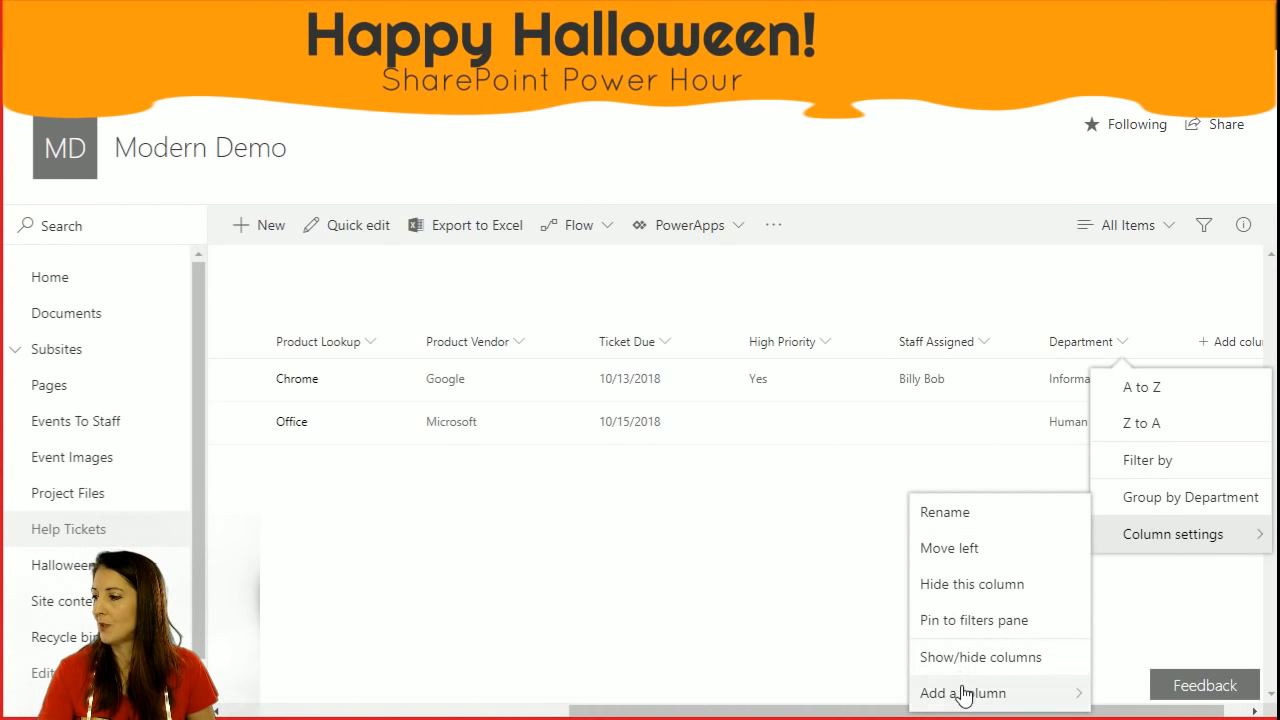
pyautogui.click(902, 487)
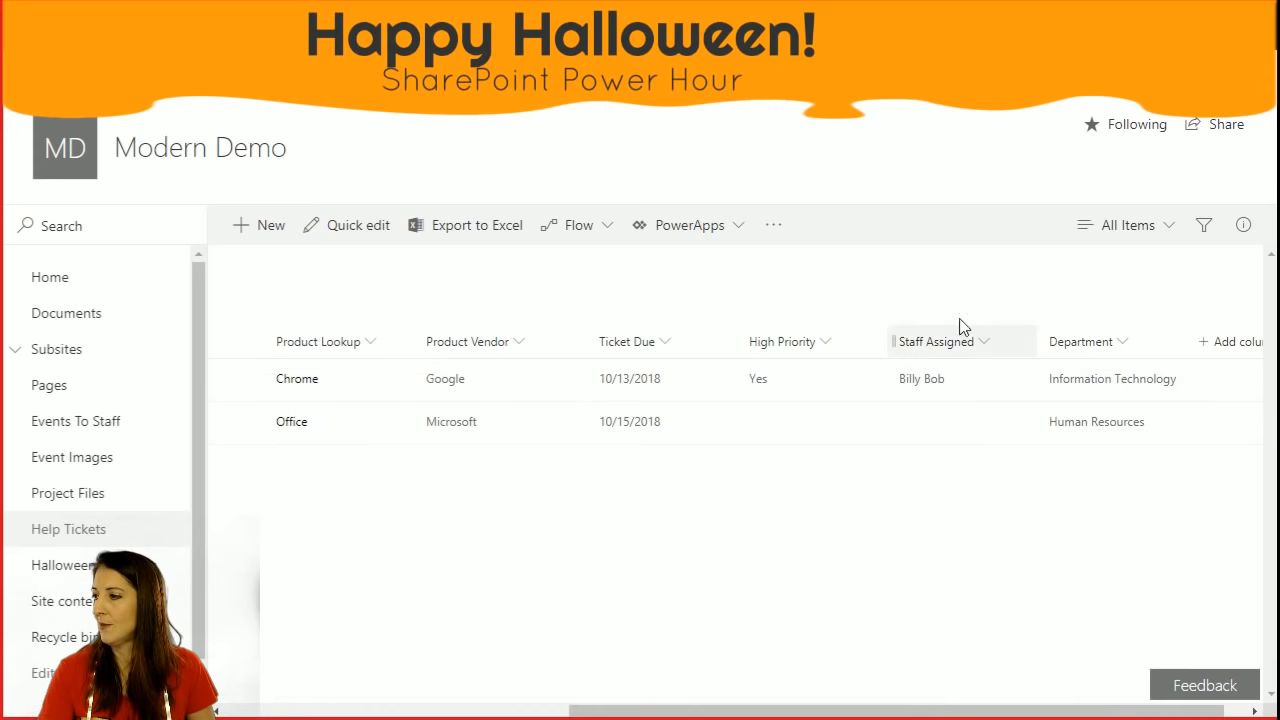
# Try pasting the copied JSON into the High Priority column's formatting settings, review it from the start, and cancel without saving.
pyautogui.click(829, 344)
pyautogui.moveTo(880, 543)
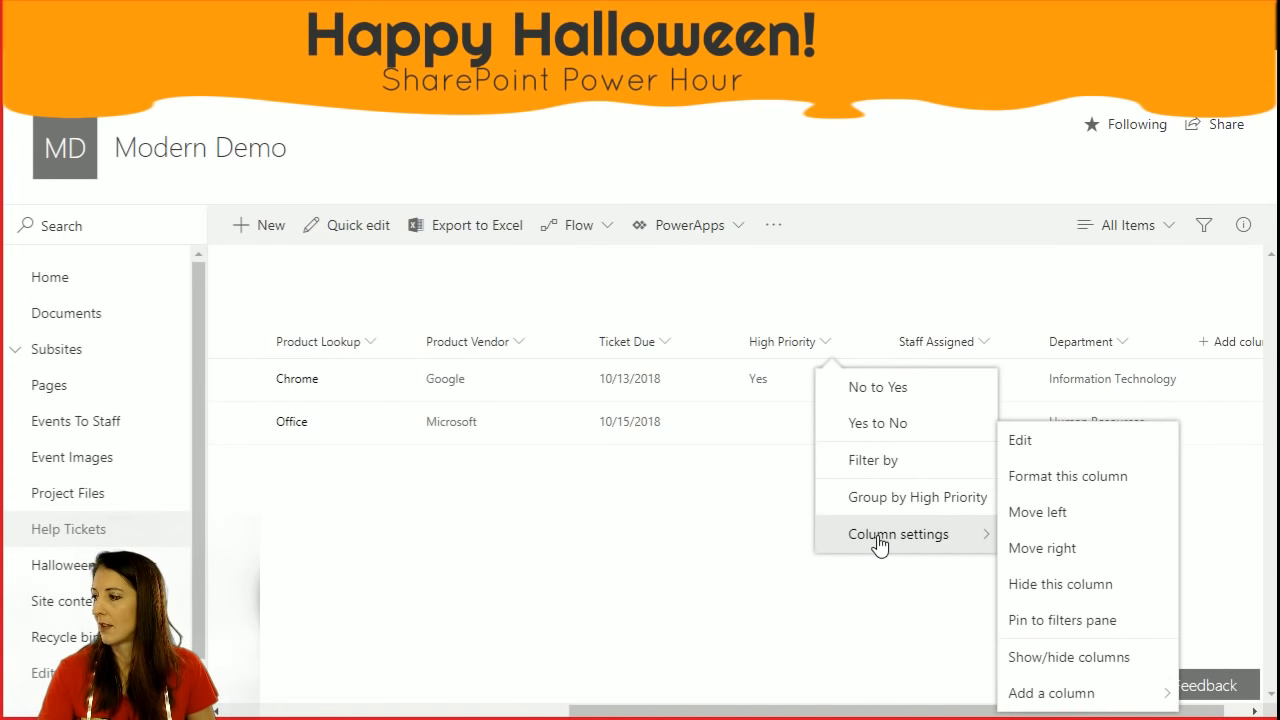
pyautogui.click(1112, 478)
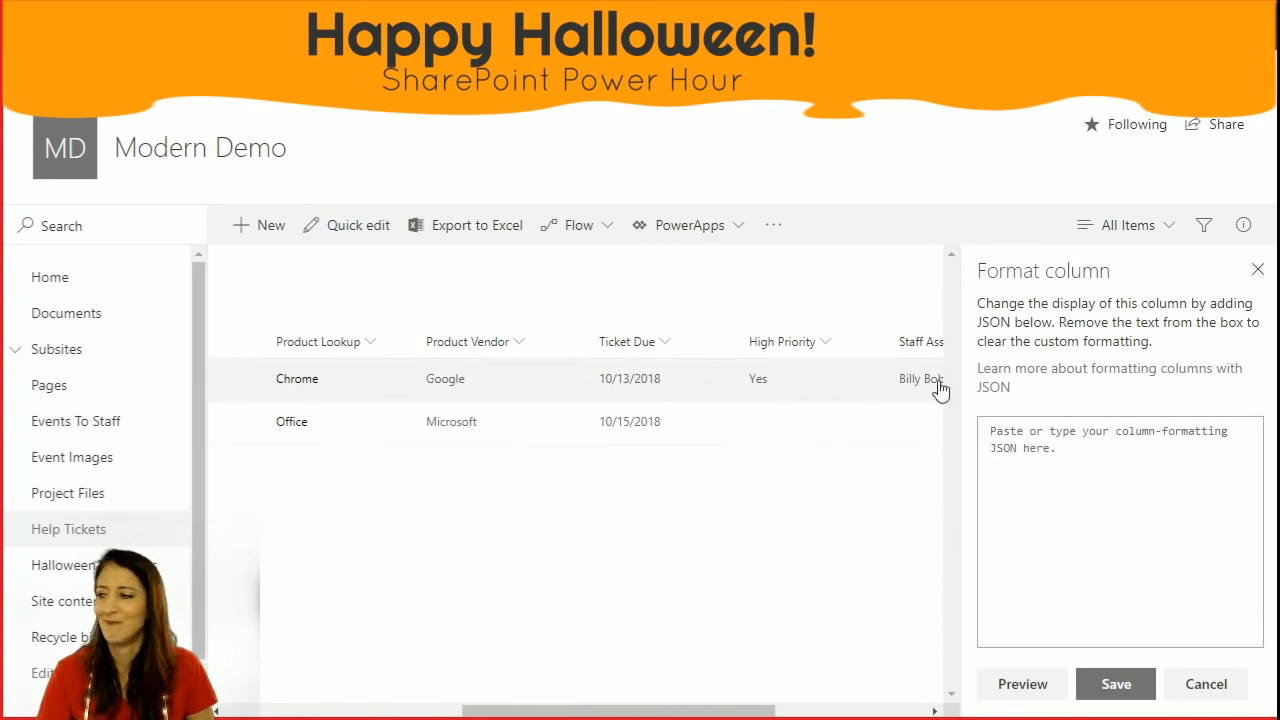
pyautogui.click(1083, 429)
pyautogui.hotkey('ctrl', 'v')
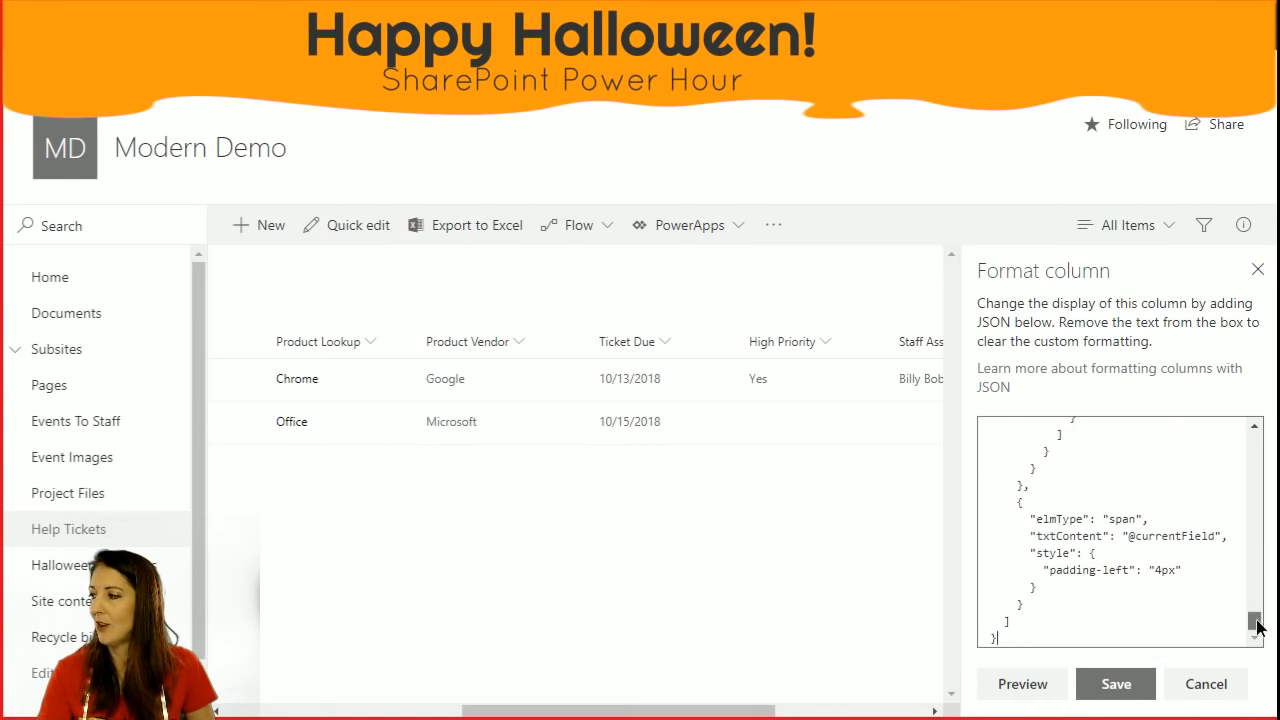
pyautogui.moveTo(1256, 625); pyautogui.dragTo(1260, 435)
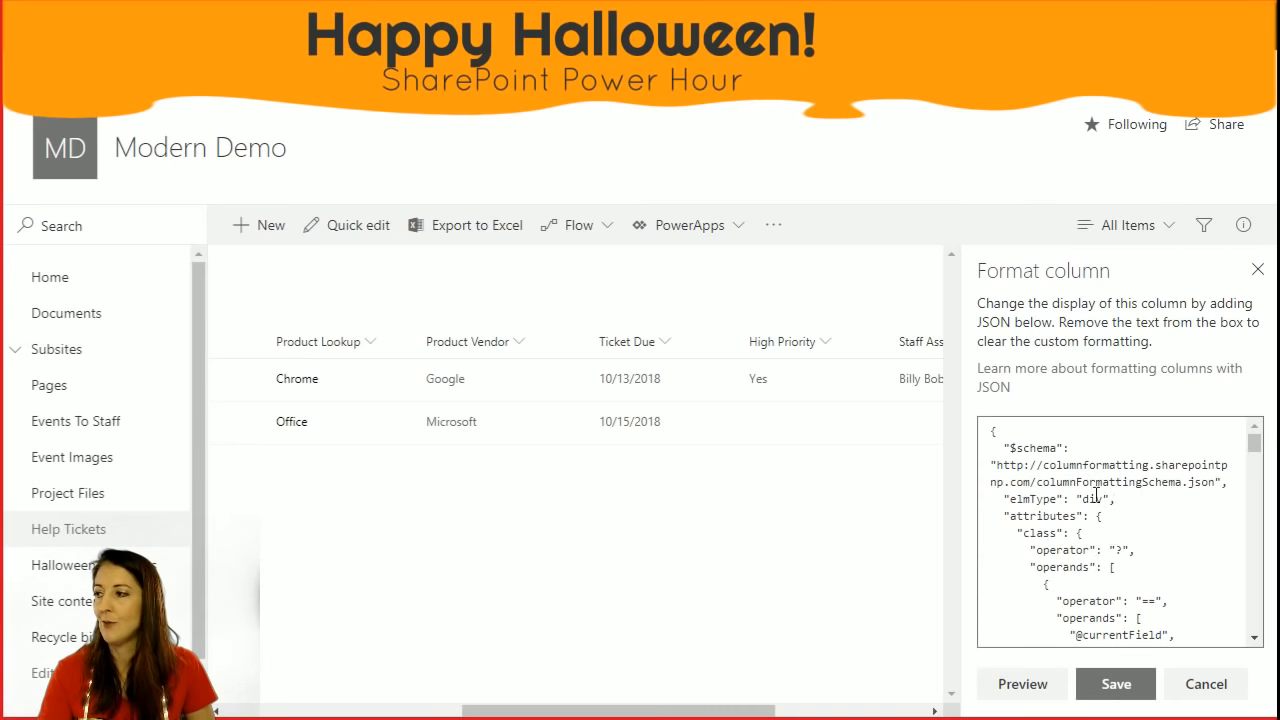
pyautogui.click(1203, 684)
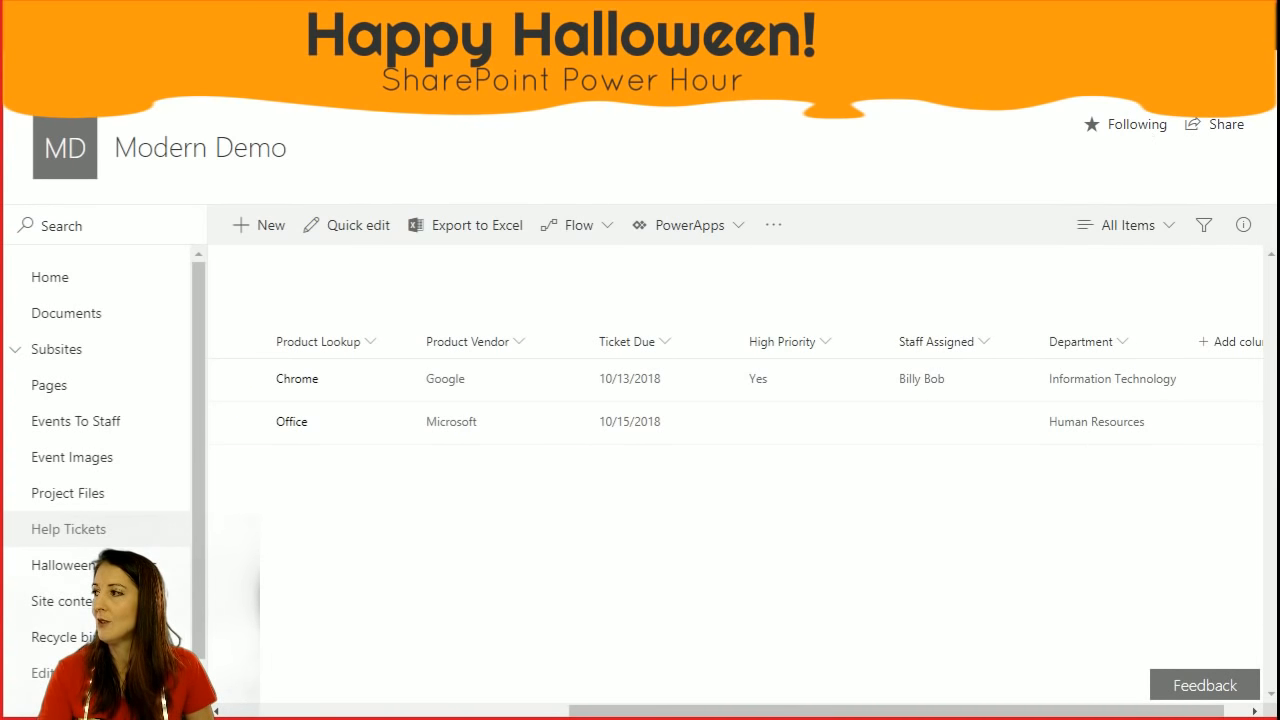
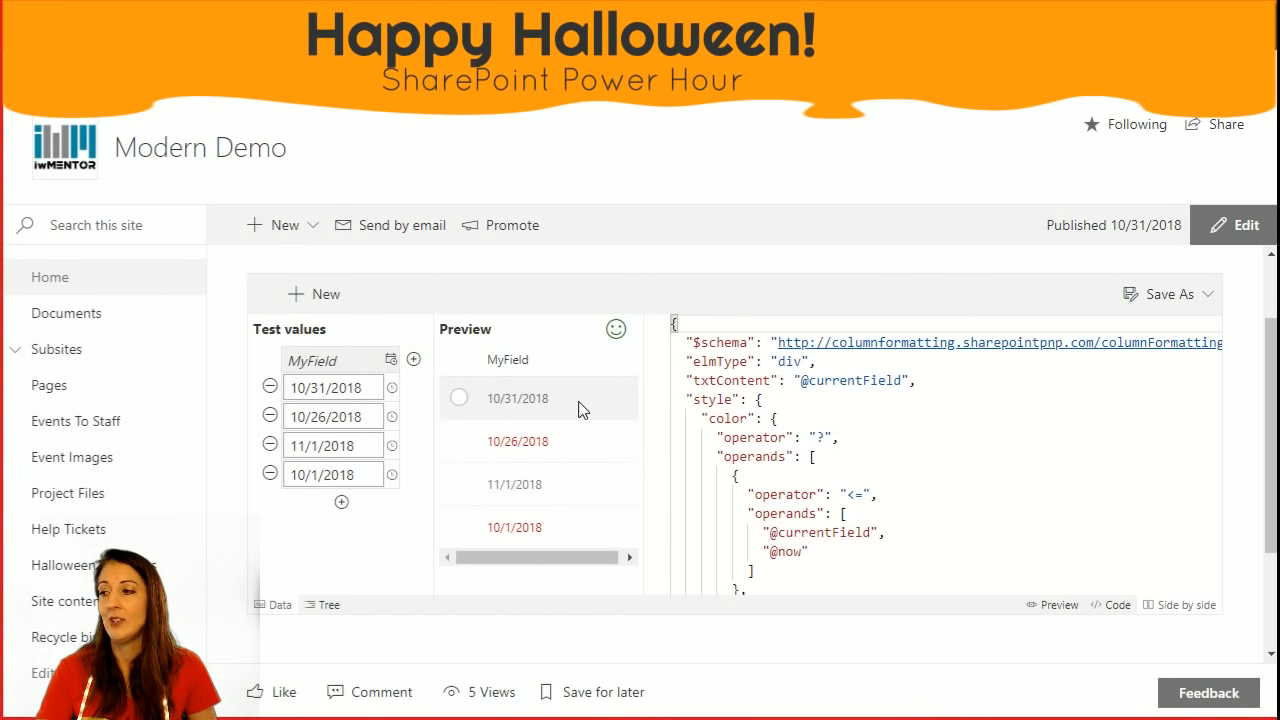
# Create a new column format for the Date/Time column type from the Overdue Task template.
pyautogui.click(318, 294)
pyautogui.click(648, 420)
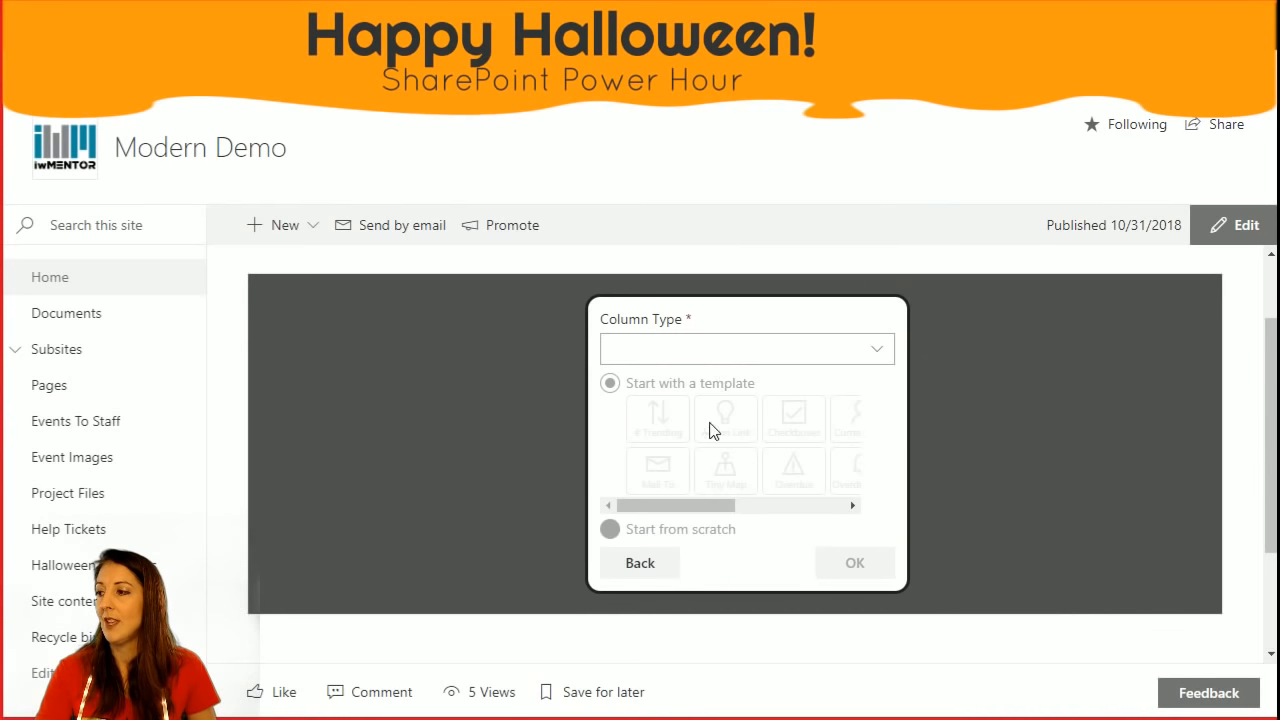
pyautogui.click(723, 360)
pyautogui.click(688, 416)
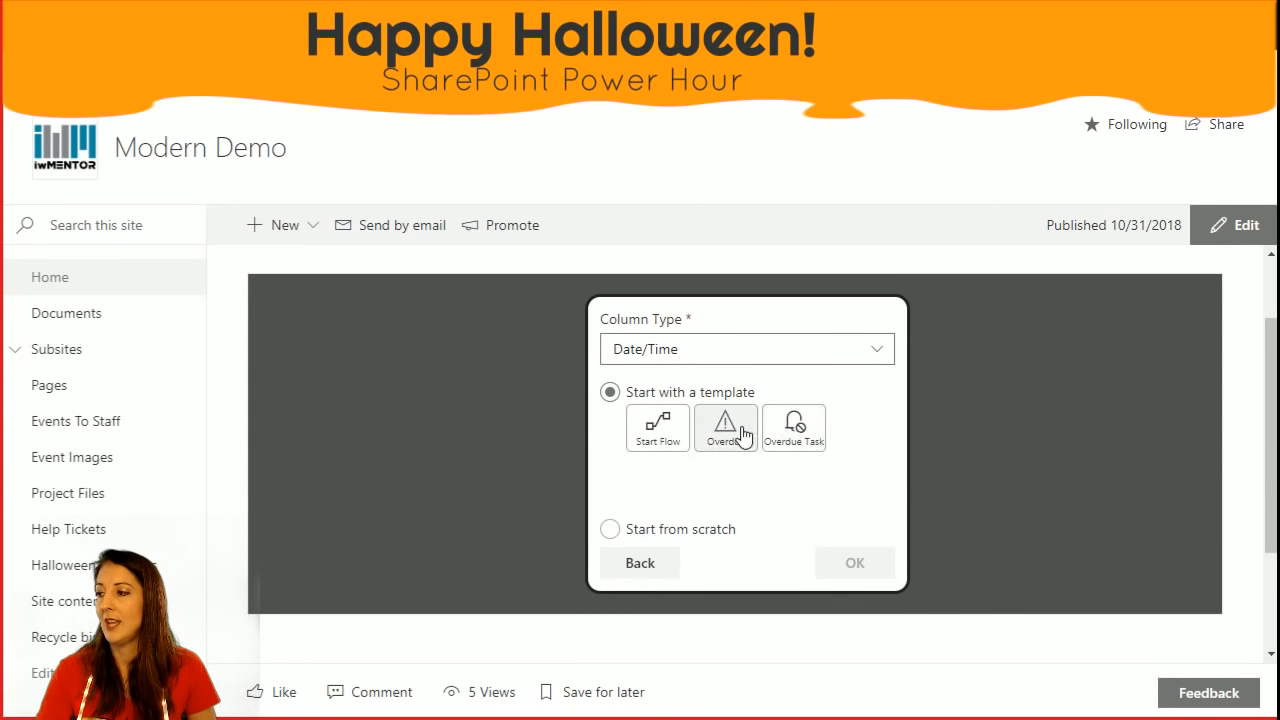
pyautogui.click(808, 430)
pyautogui.click(841, 563)
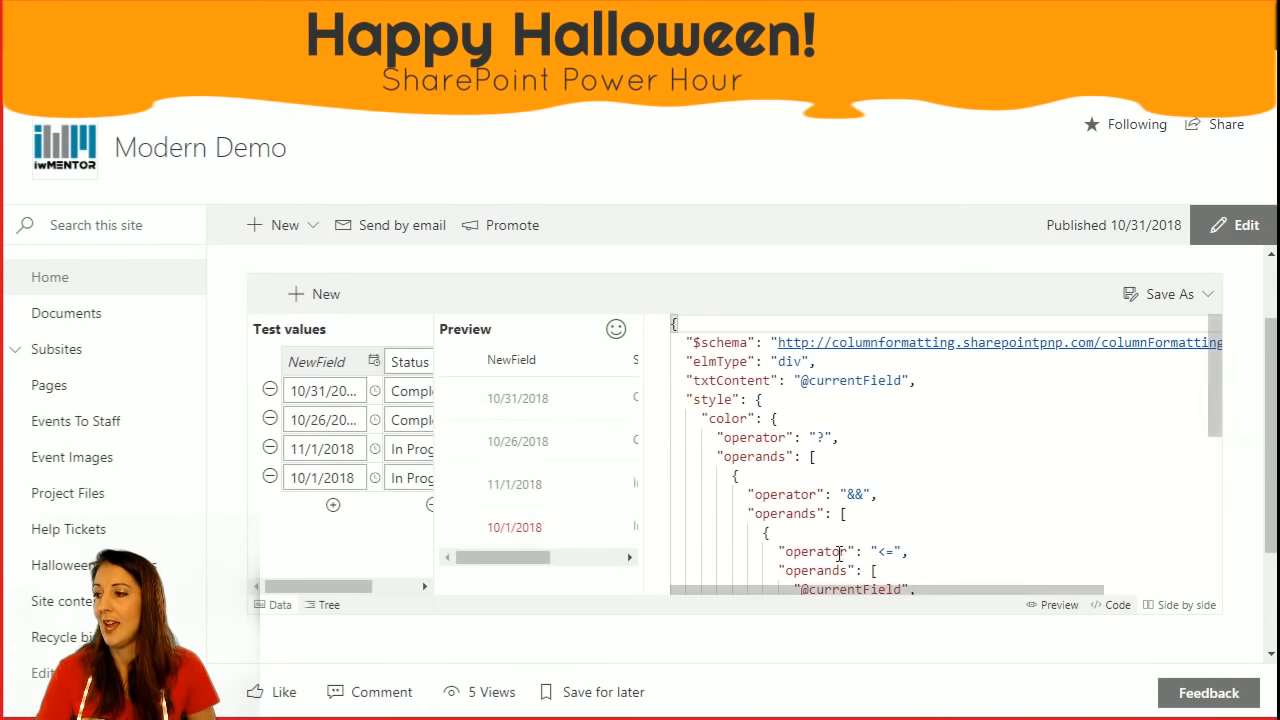
# Examine the Overdue Task format's test values, preview and code, especially the condition that references the Status field.
pyautogui.moveTo(352, 596)
pyautogui.mouseDown()
pyautogui.moveTo(385, 592)
pyautogui.moveTo(358, 593)
pyautogui.mouseUp()
pyautogui.moveTo(527, 560)
pyautogui.mouseDown()
pyautogui.moveTo(571, 569)
pyautogui.moveTo(520, 568)
pyautogui.moveTo(591, 563)
pyautogui.moveTo(542, 563)
pyautogui.mouseUp()
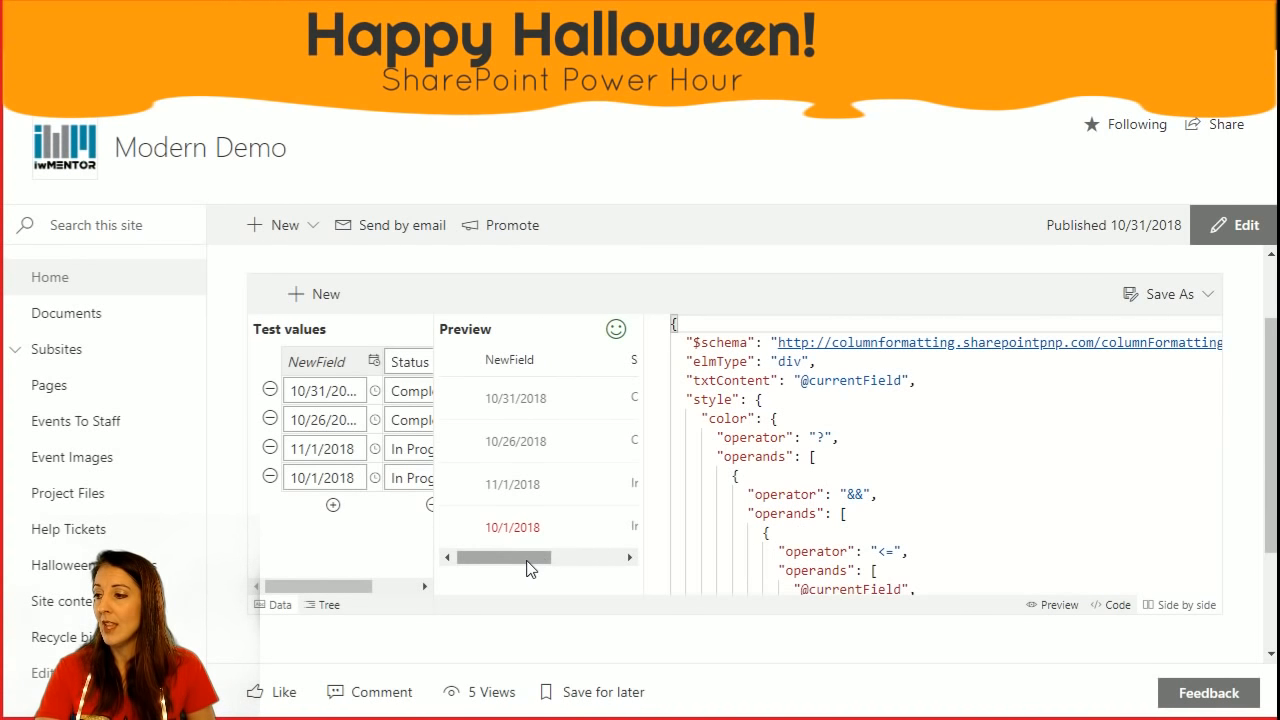
pyautogui.moveTo(526, 566); pyautogui.dragTo(486, 569)
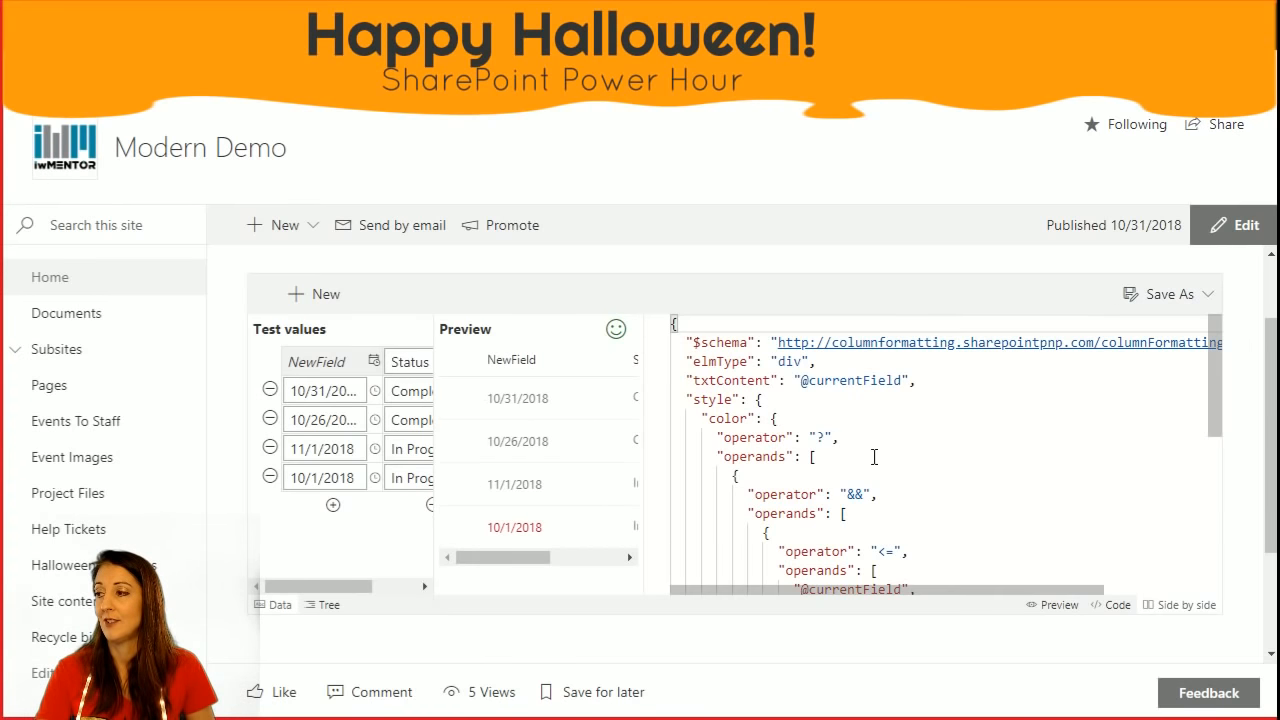
pyautogui.scroll(-5, 876, 456)
pyautogui.scroll(2, 876, 456)
pyautogui.scroll(-3, 876, 456)
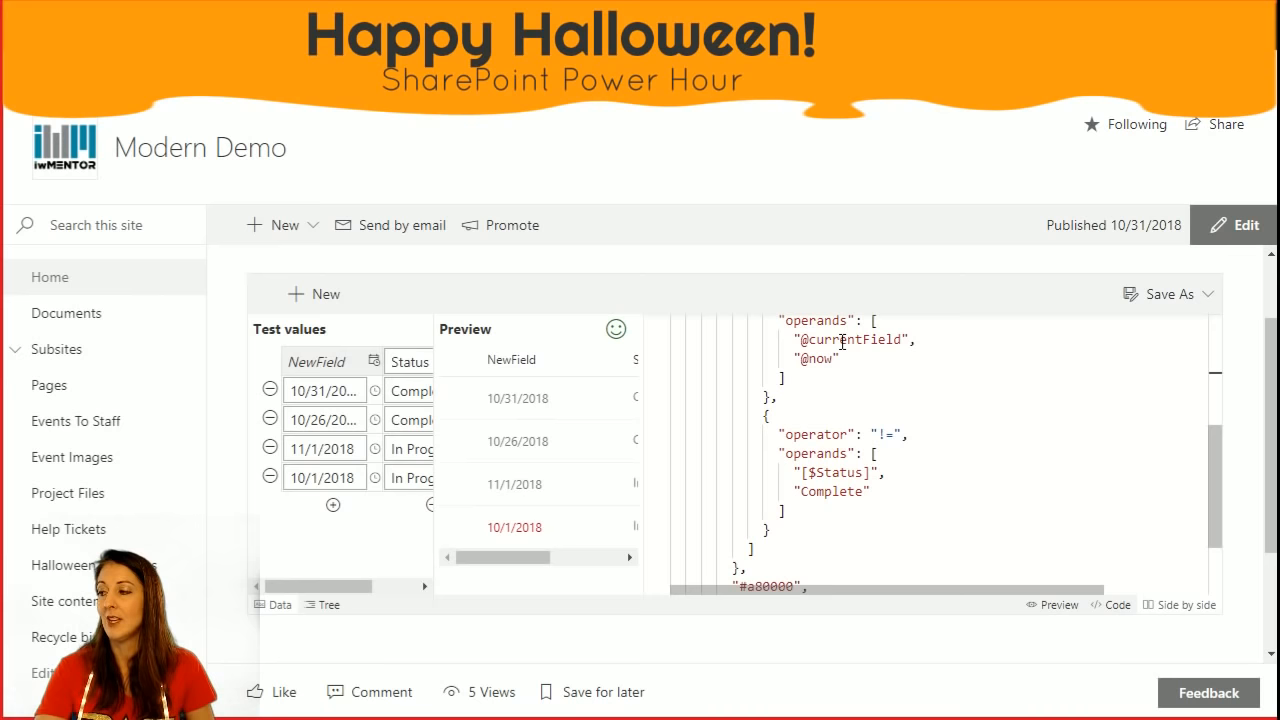
pyautogui.click(830, 472)
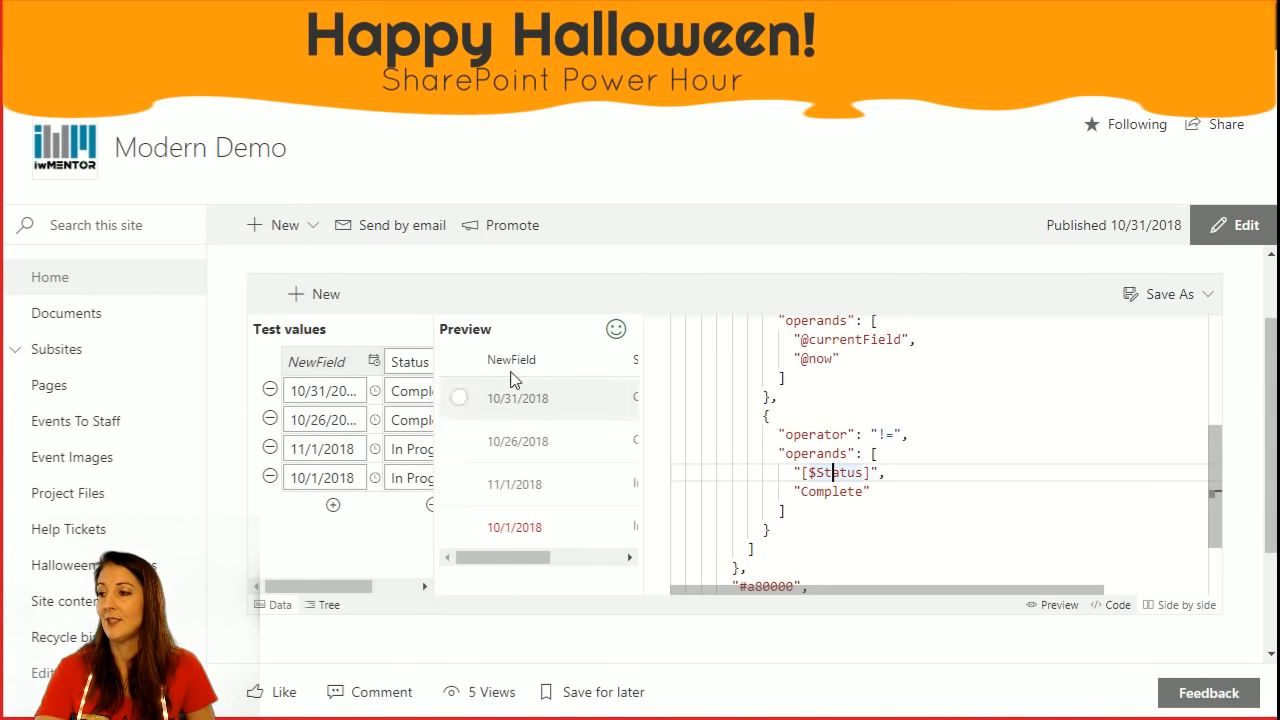
pyautogui.moveTo(357, 586); pyautogui.dragTo(391, 586)
pyautogui.doubleClick(400, 361)
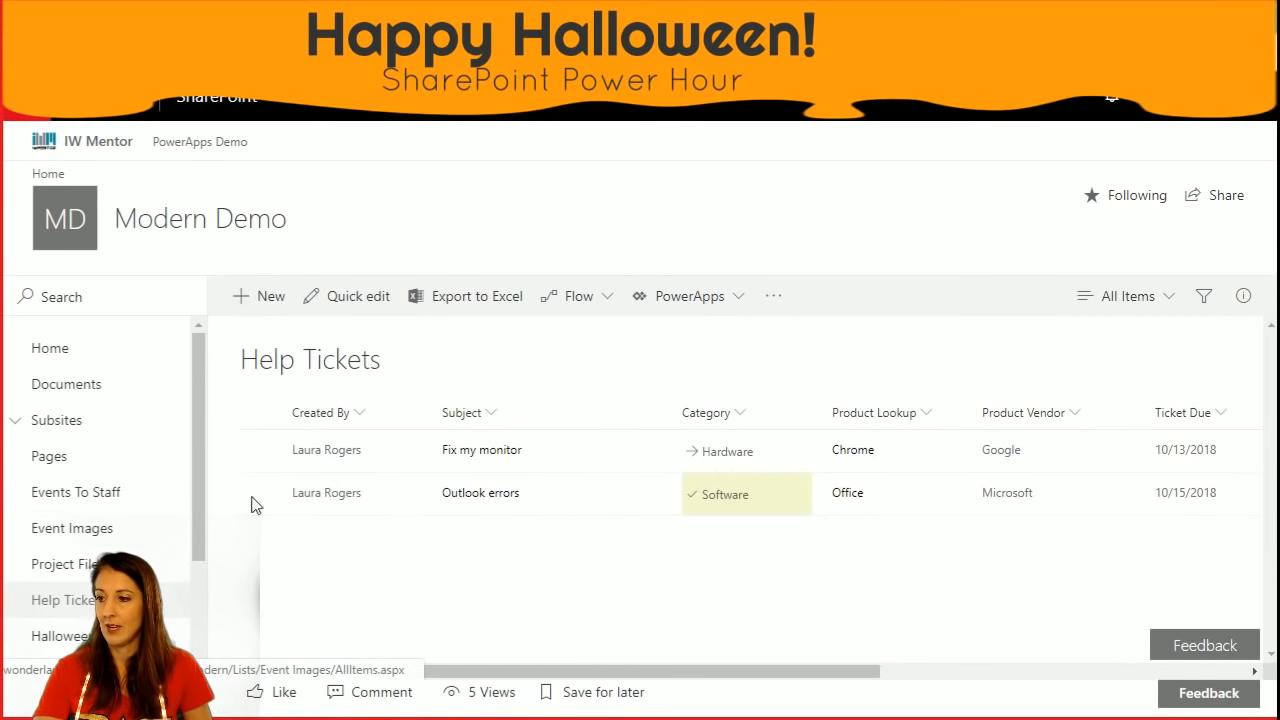
# Switch to the Help Tickets list and, from its list settings, open the page for adding existing site columns.
pyautogui.moveTo(653, 678); pyautogui.dragTo(1063, 680)
pyautogui.click(1158, 108)
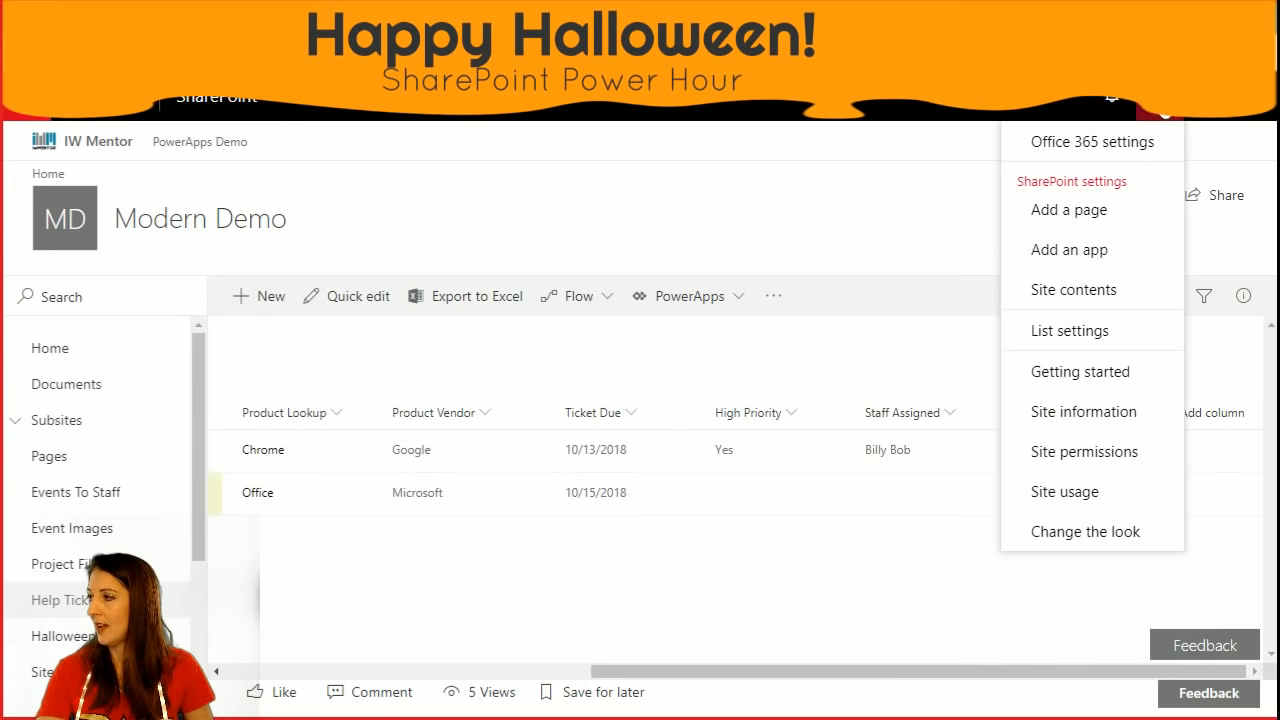
pyautogui.click(1120, 335)
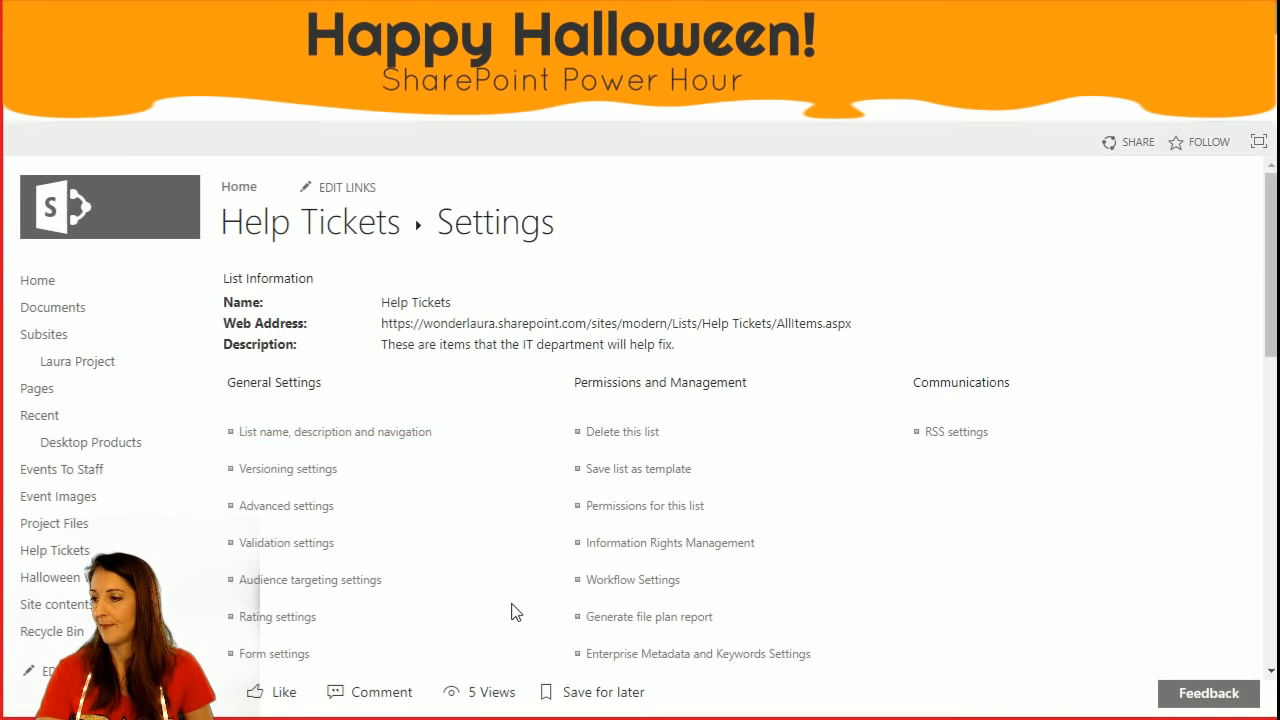
pyautogui.scroll(-5, 455, 550)
pyautogui.scroll(-2, 455, 550)
pyautogui.scroll(1, 446, 482)
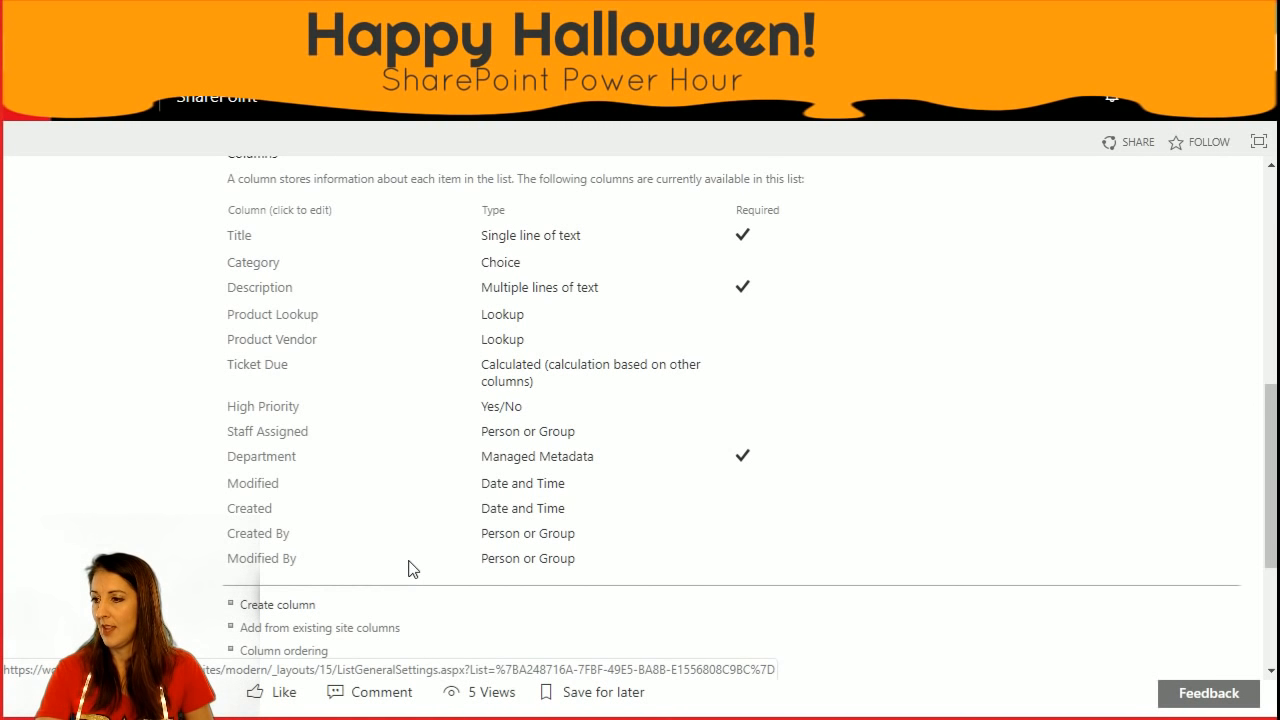
pyautogui.scroll(-1, 368, 483)
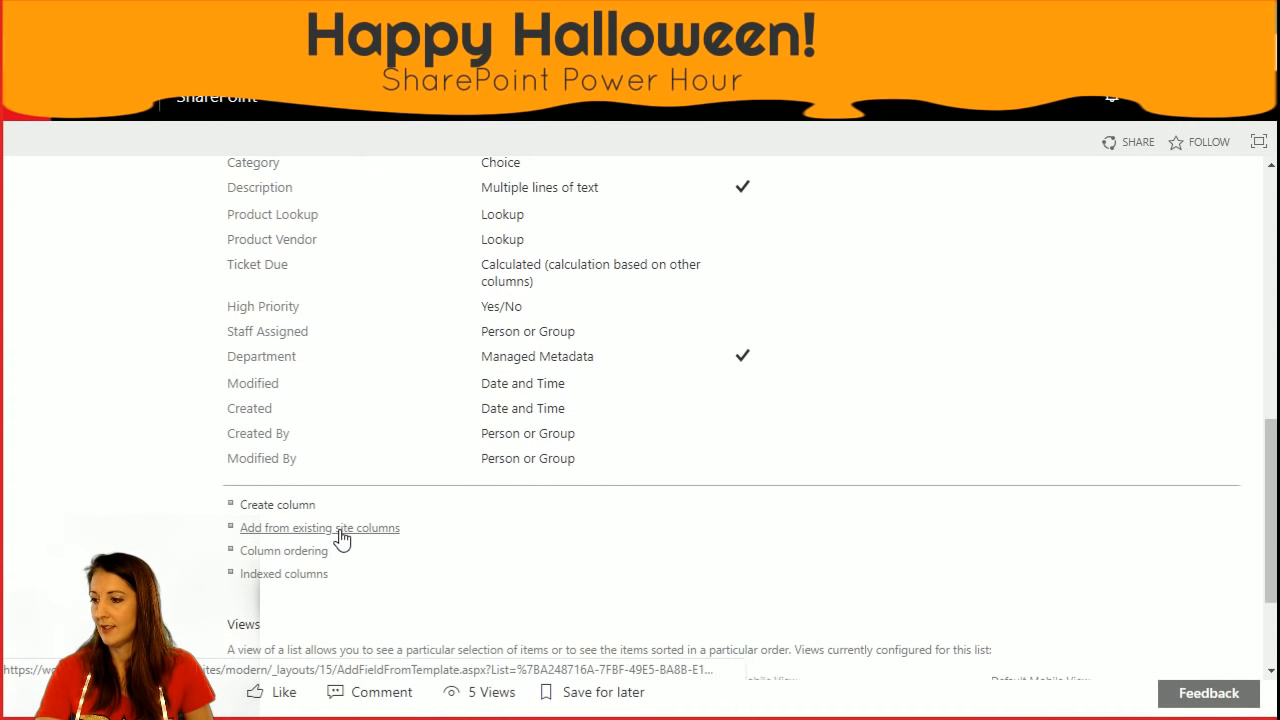
pyautogui.click(345, 537)
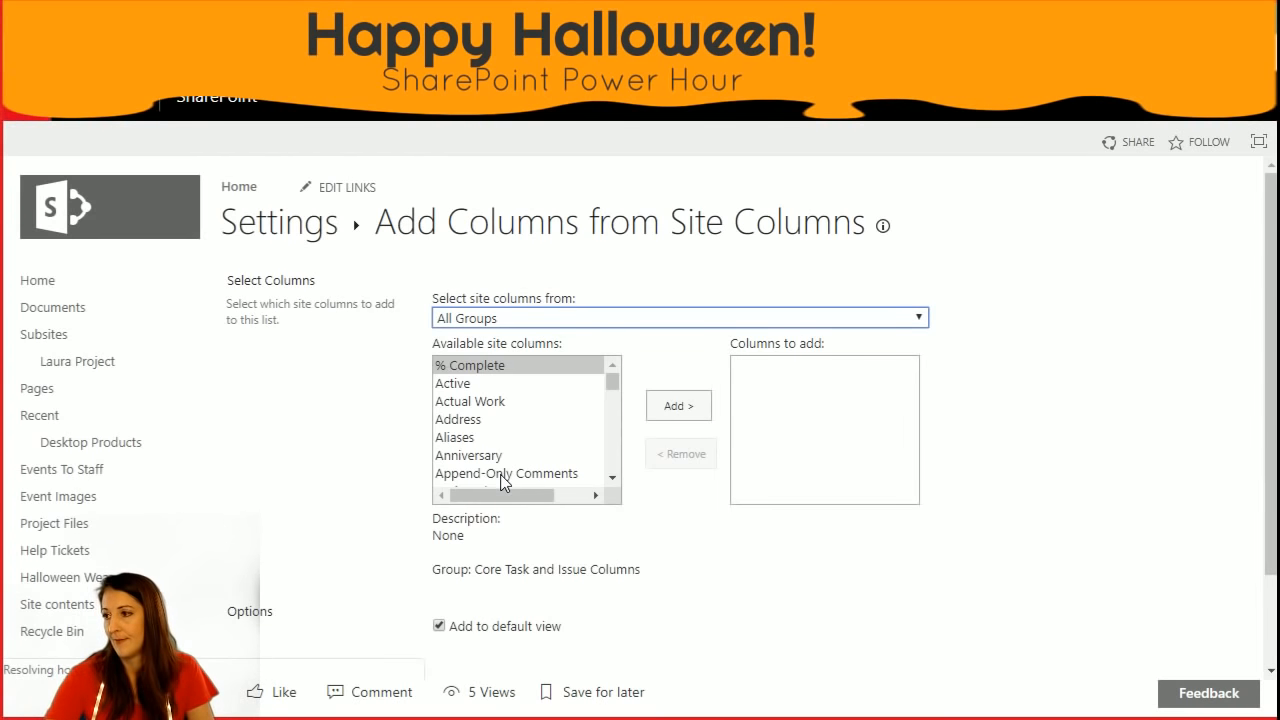
# Add the existing Status site column to the Help Tickets list and its default view.
pyautogui.click(517, 421)
pyautogui.press('s')
pyautogui.press('t')
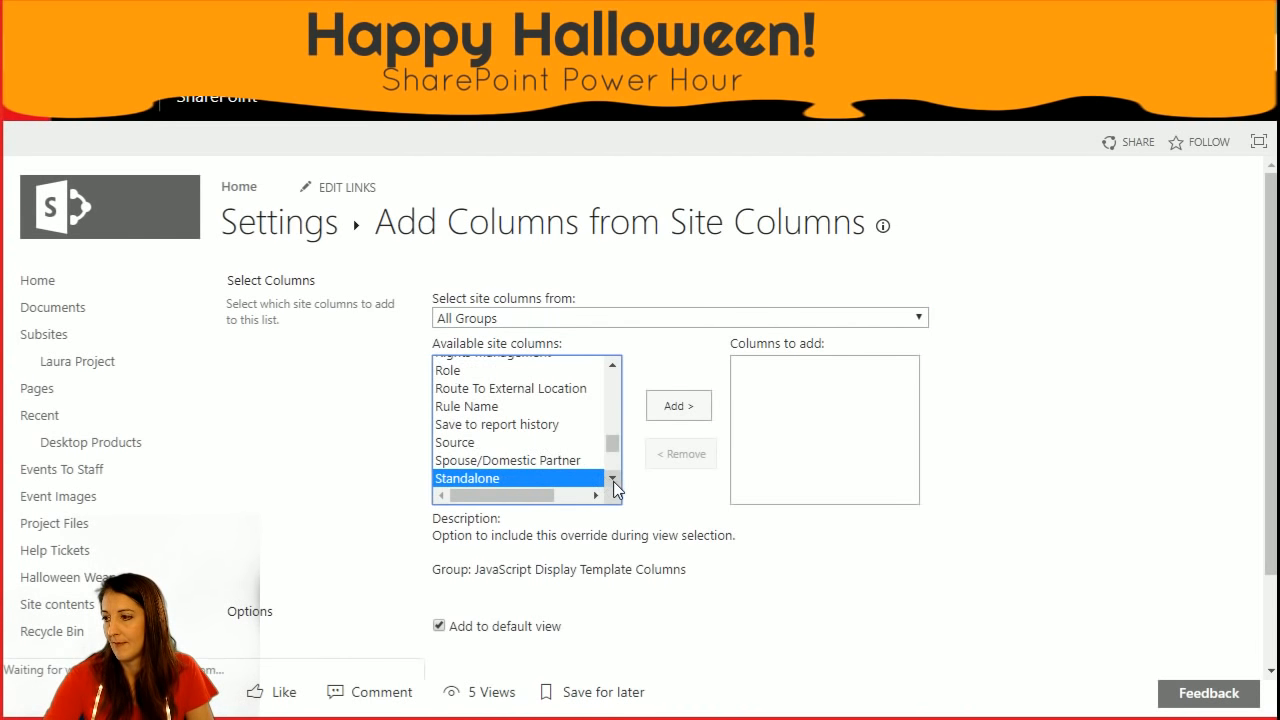
pyautogui.doubleClick(613, 479)
pyautogui.doubleClick(613, 479)
pyautogui.click(514, 457)
pyautogui.click(704, 406)
pyautogui.scroll(-1, 1160, 600)
pyautogui.click(830, 589)
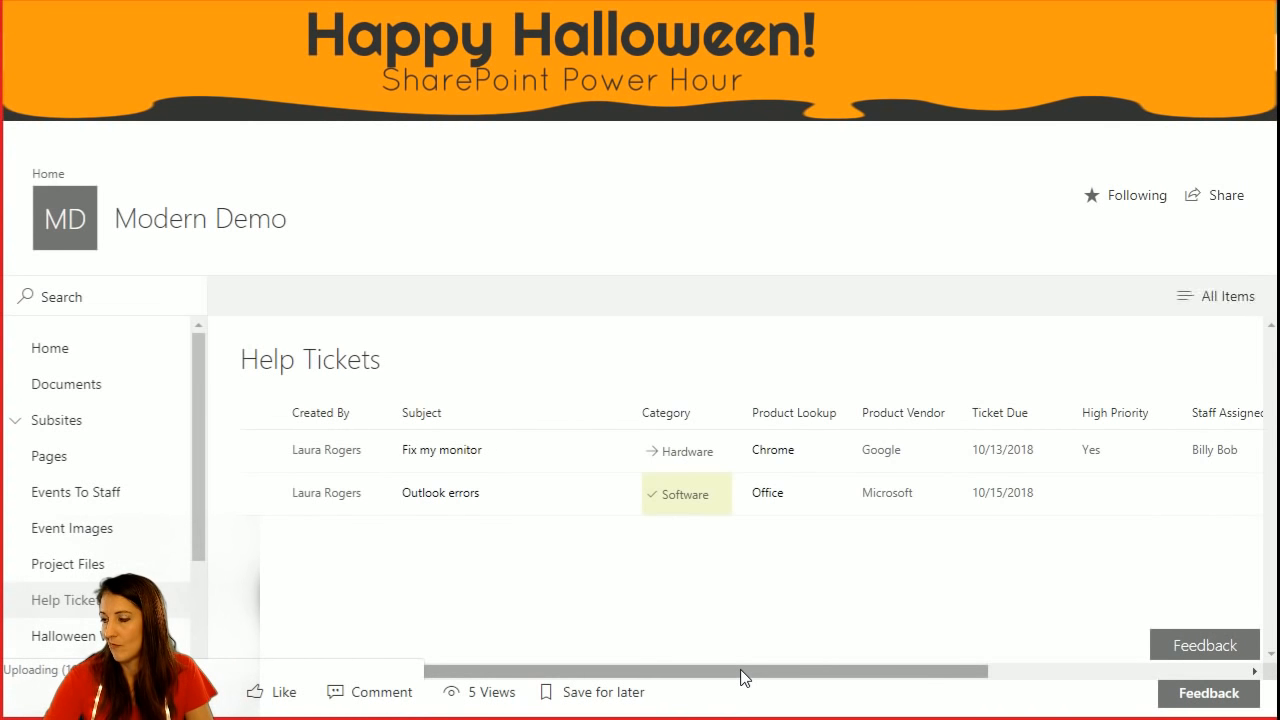
# Move the Status column in the Help Tickets view so it sits between Product Vendor and Ticket Due.
pyautogui.moveTo(741, 677); pyautogui.dragTo(1154, 652)
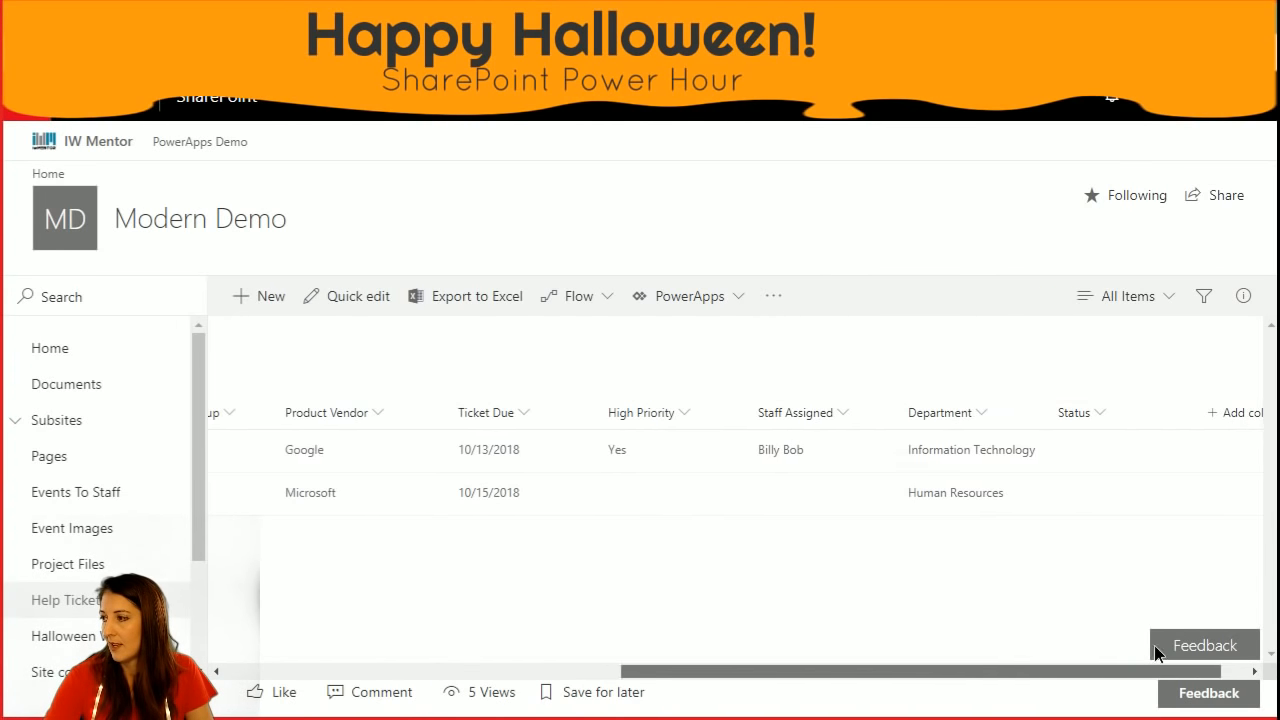
pyautogui.click(1096, 415)
pyautogui.moveTo(1096, 415)
pyautogui.mouseDown()
pyautogui.moveTo(943, 427)
pyautogui.moveTo(388, 412)
pyautogui.moveTo(463, 420)
pyautogui.mouseUp()
pyautogui.click(1137, 310)
pyautogui.click(1071, 414)
pyautogui.click(623, 488)
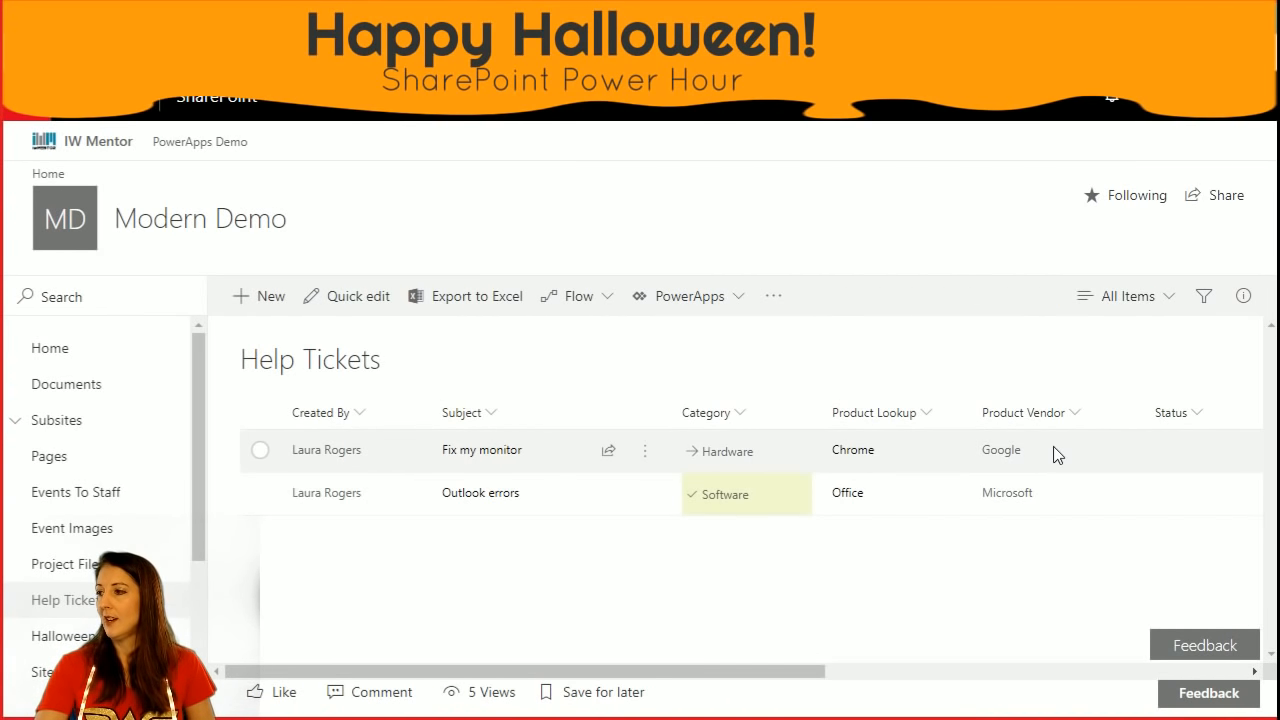
# Put the list into quick edit and set the Status of the "Fix my monitor" ticket to Not Started.
pyautogui.click(350, 296)
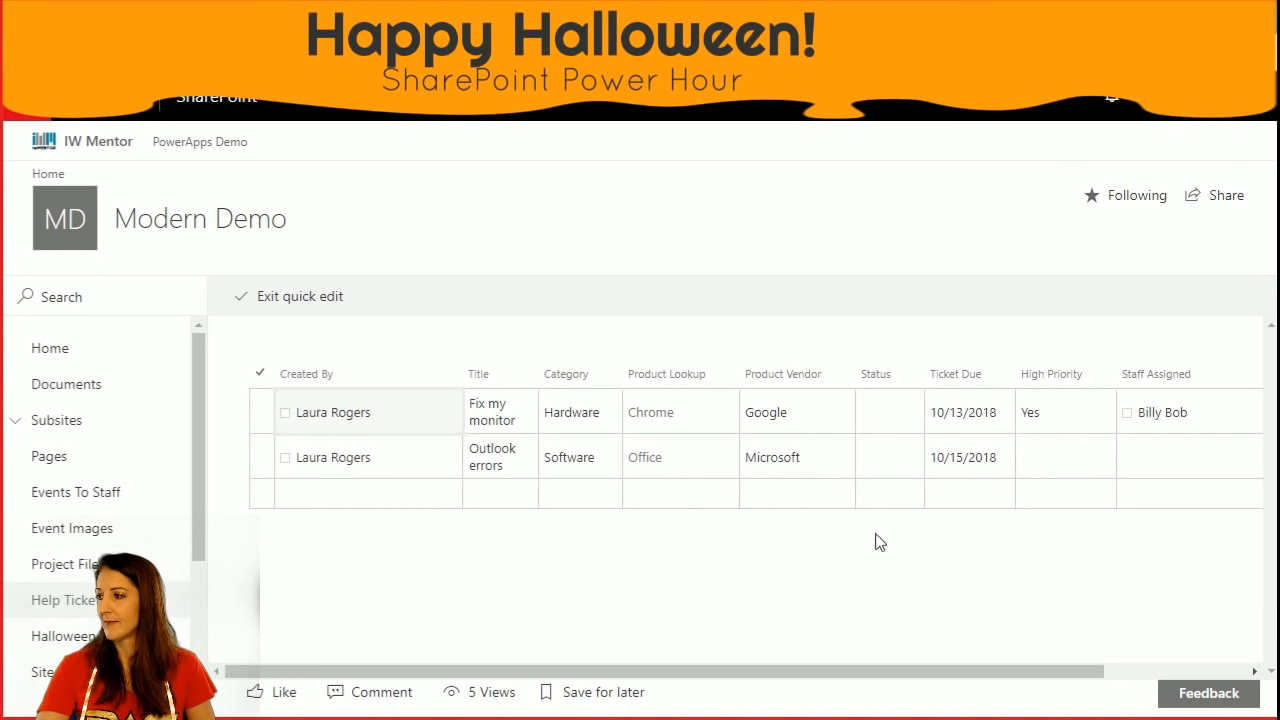
pyautogui.click(894, 413)
pyautogui.click(910, 414)
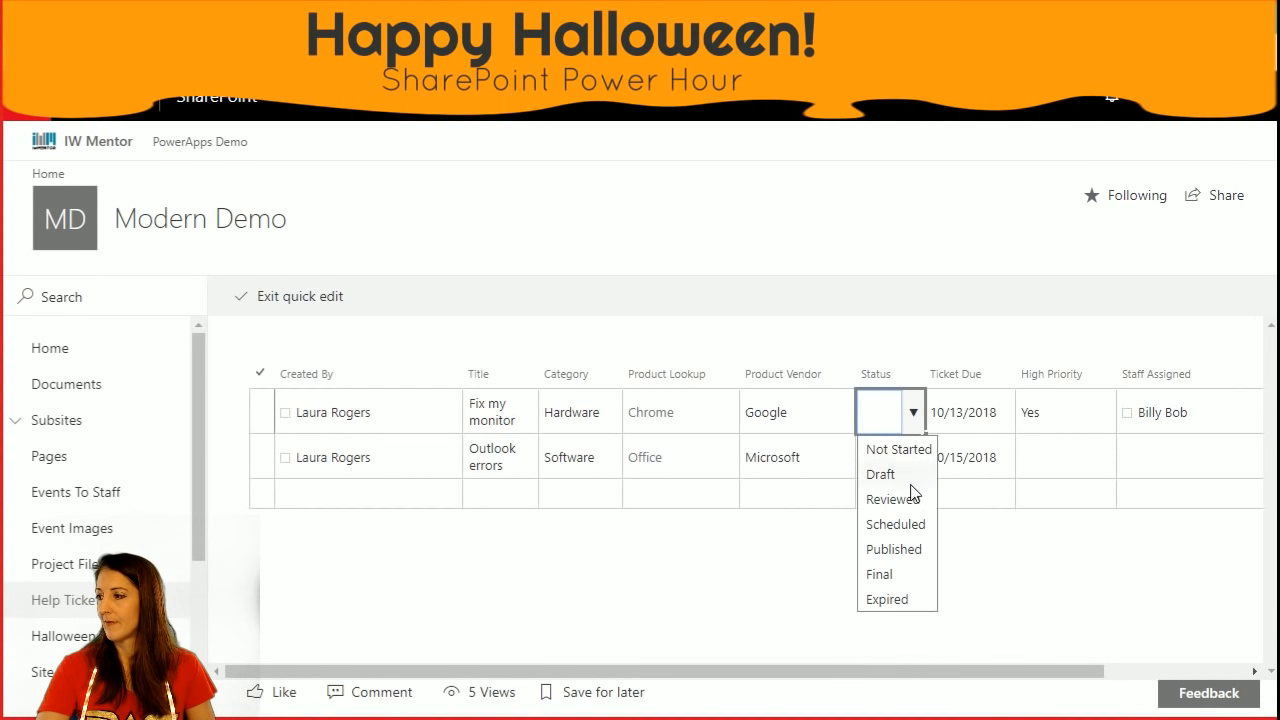
pyautogui.click(900, 450)
# Set the Status of the "Outlook errors" ticket to Reviewed and exit quick edit.
pyautogui.click(903, 458)
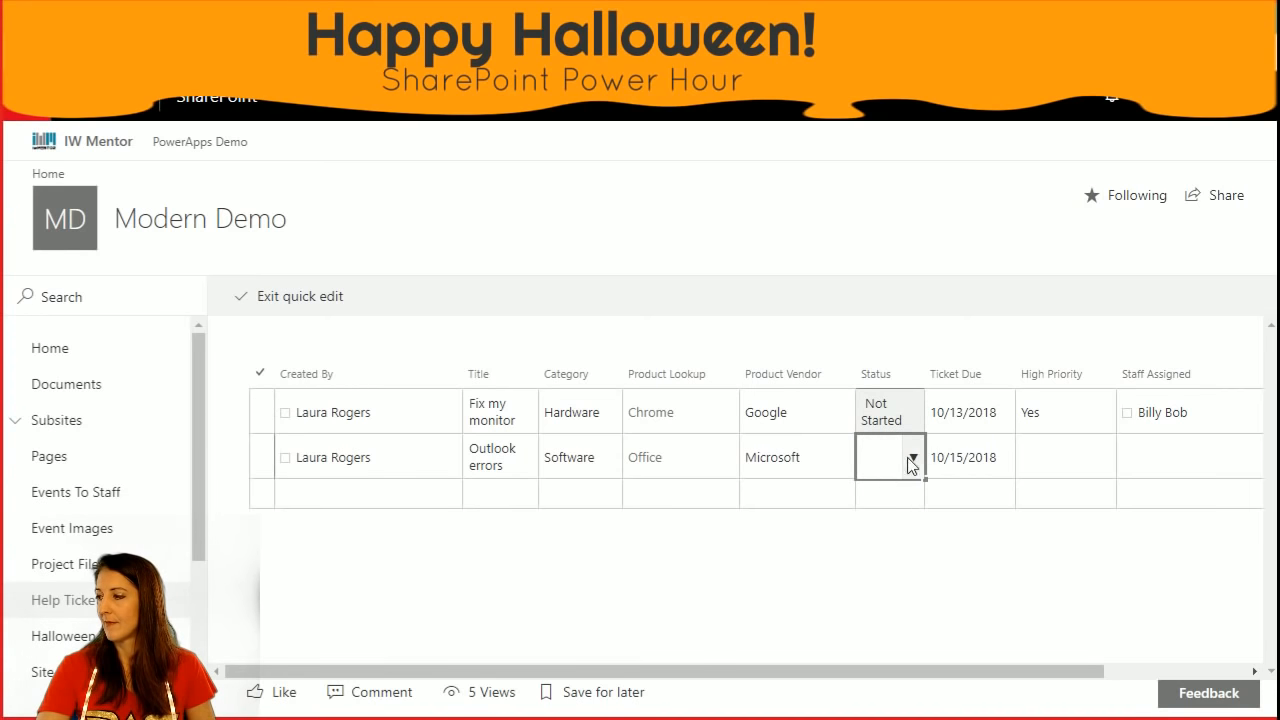
pyautogui.click(915, 458)
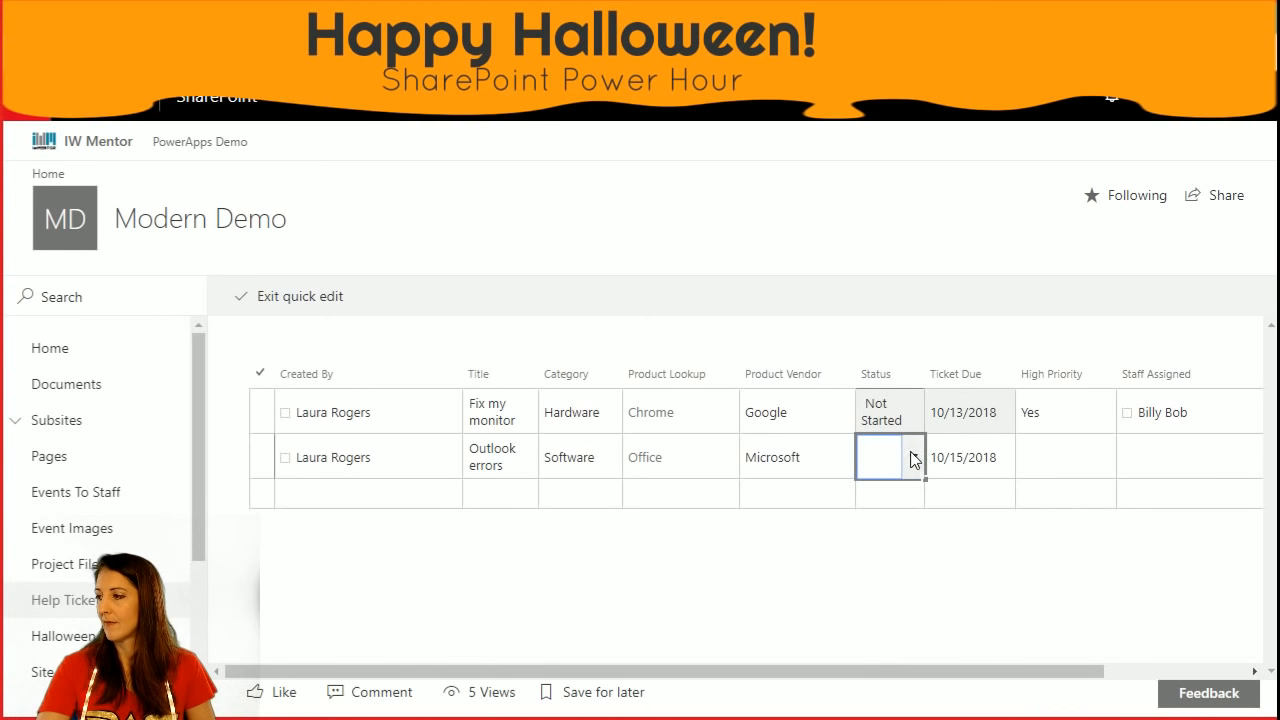
pyautogui.click(913, 459)
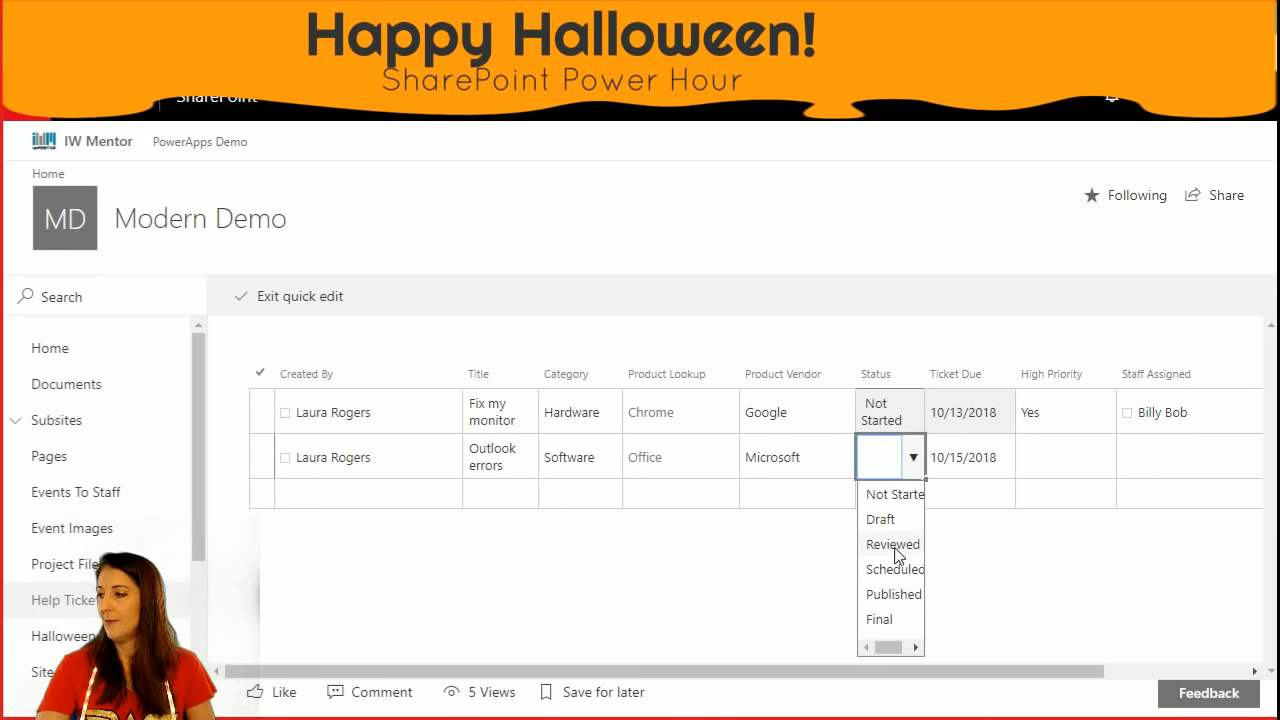
pyautogui.click(893, 544)
pyautogui.click(896, 494)
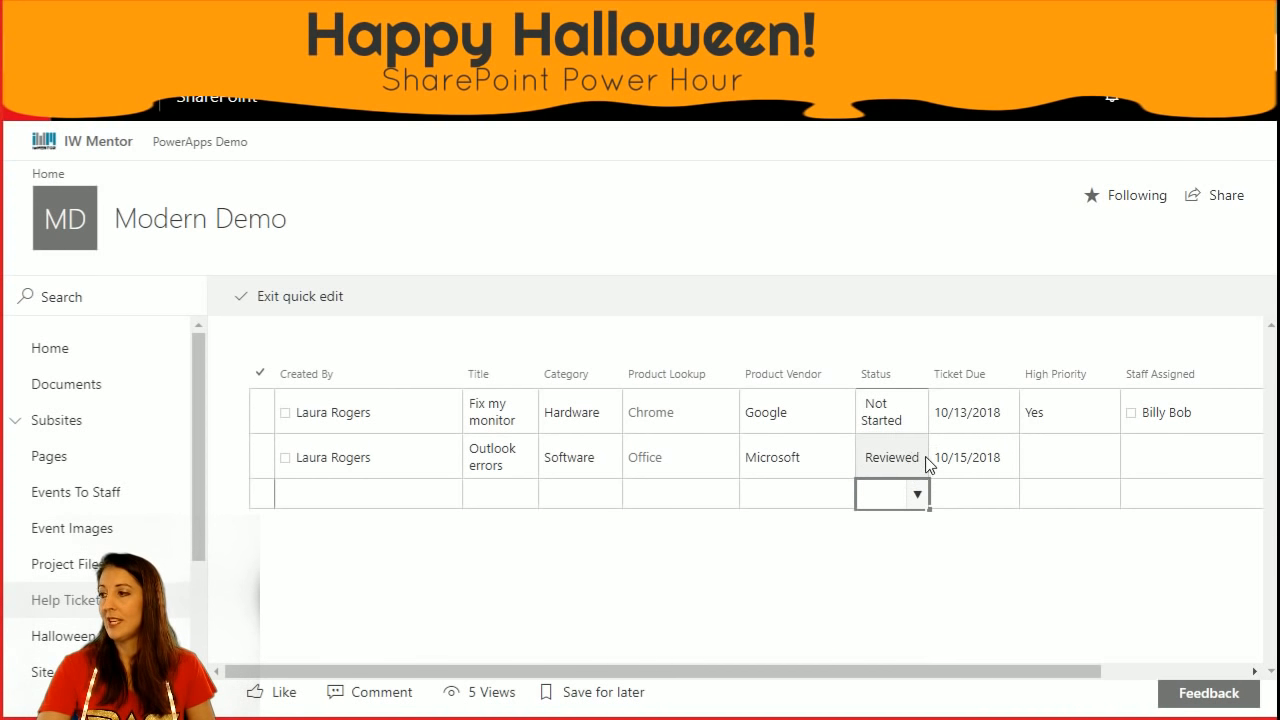
pyautogui.click(895, 458)
pyautogui.click(896, 407)
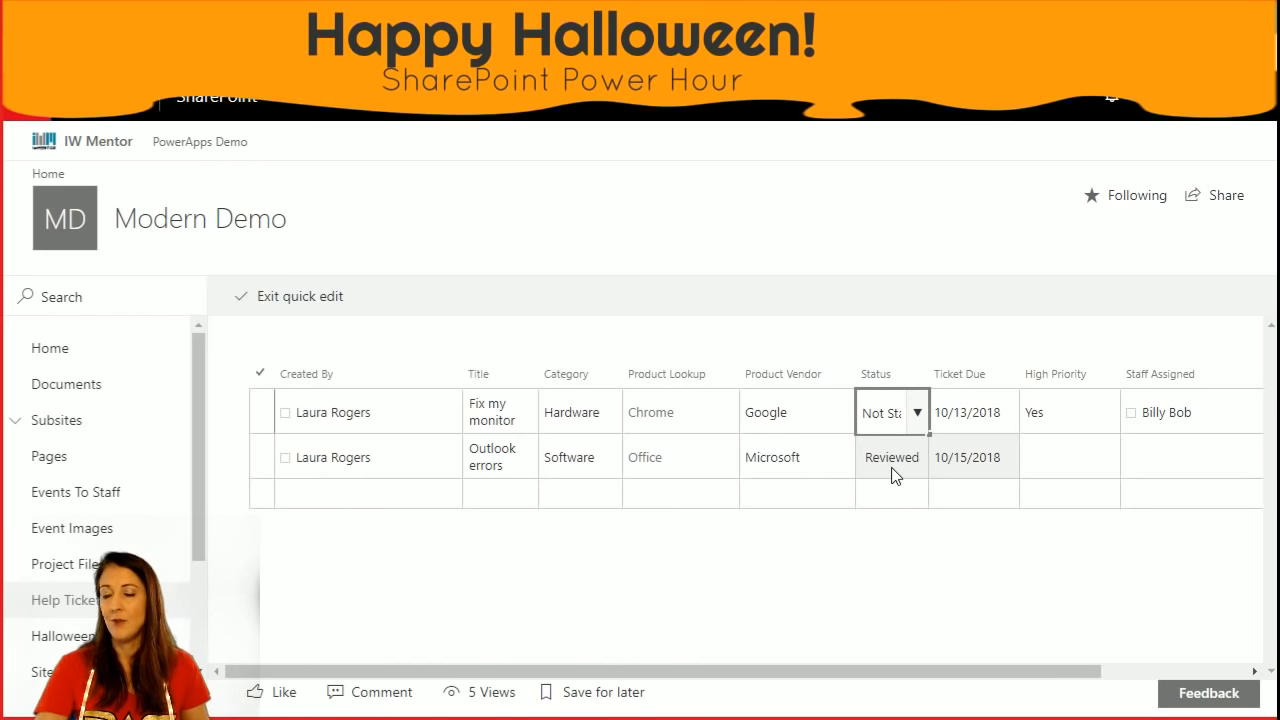
pyautogui.click(893, 467)
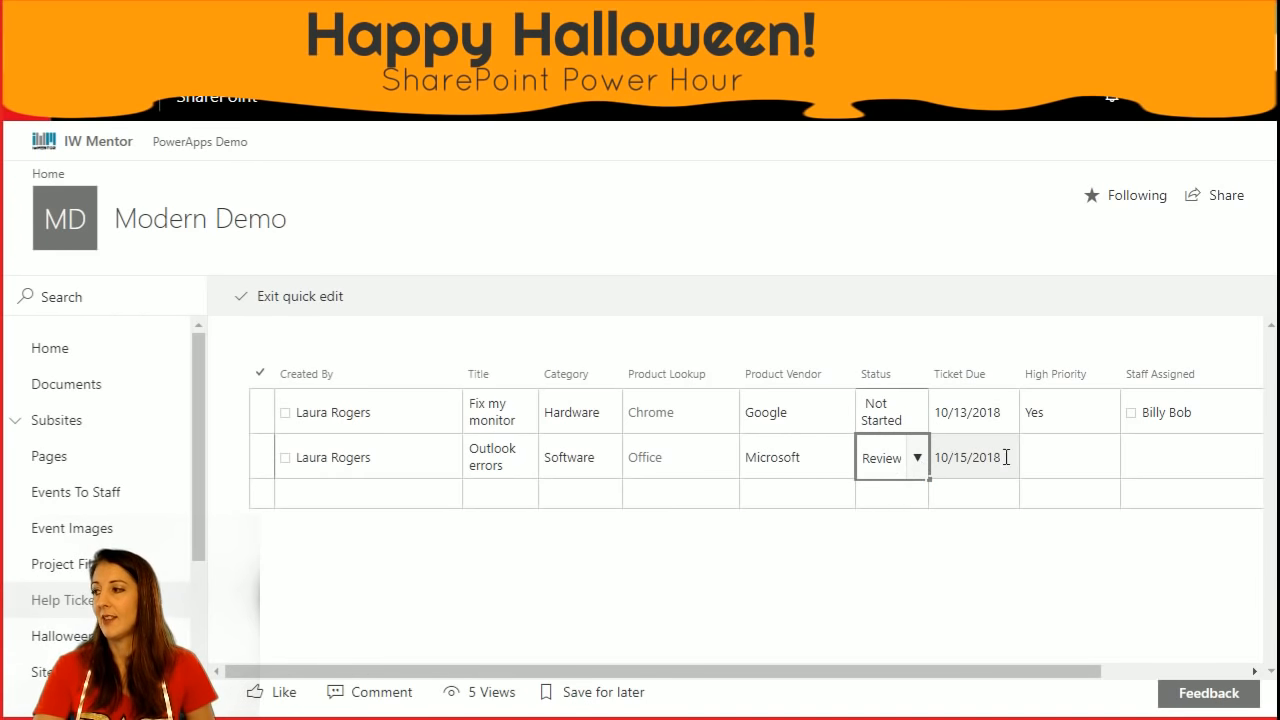
pyautogui.click(1068, 465)
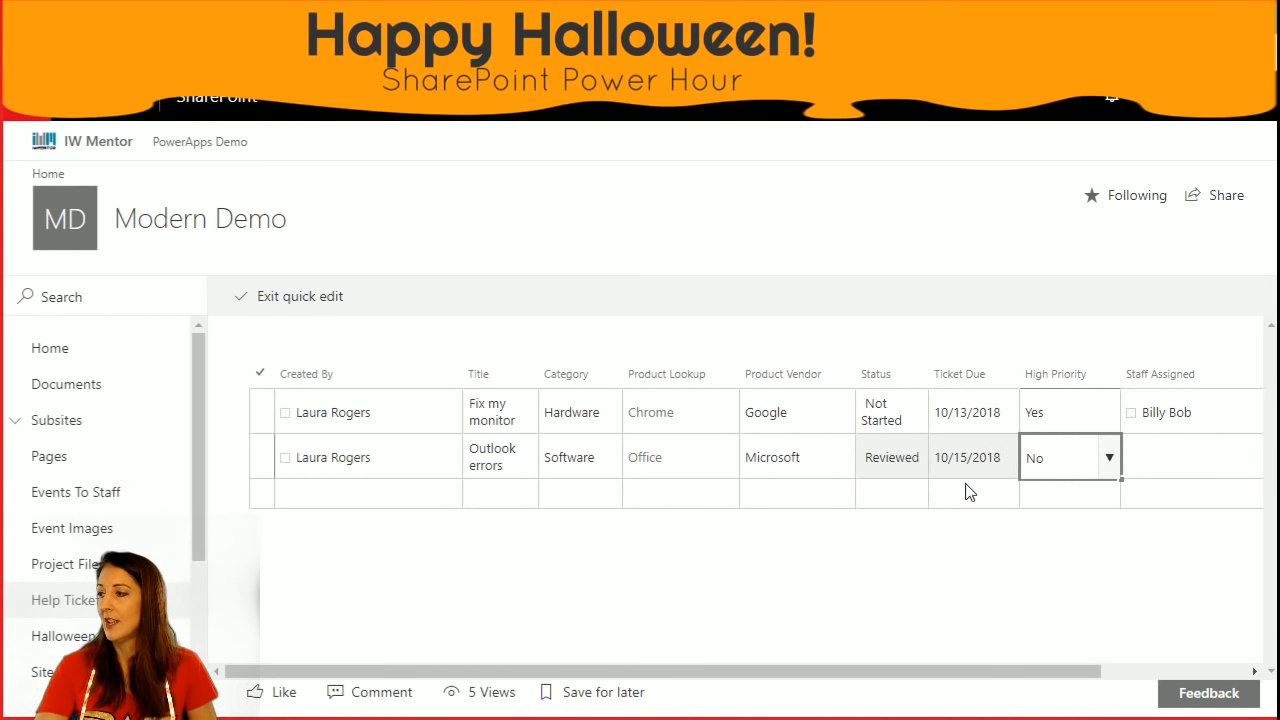
pyautogui.click(407, 501)
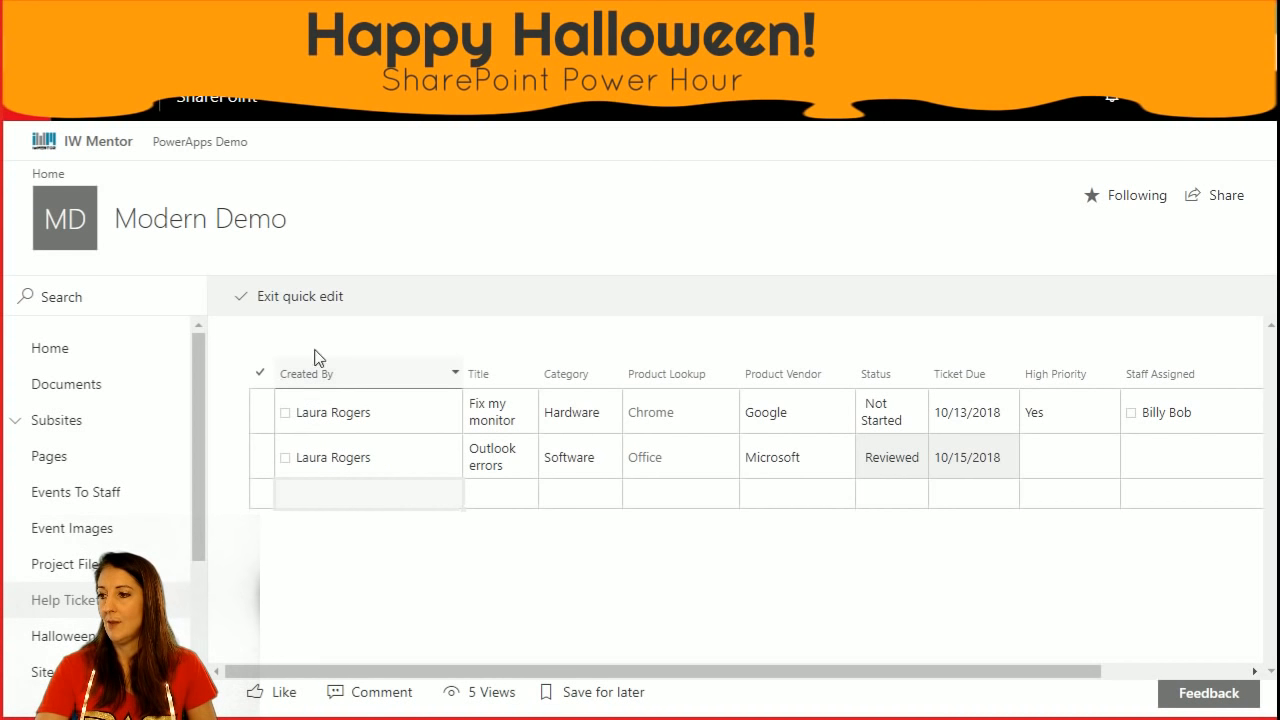
pyautogui.click(310, 298)
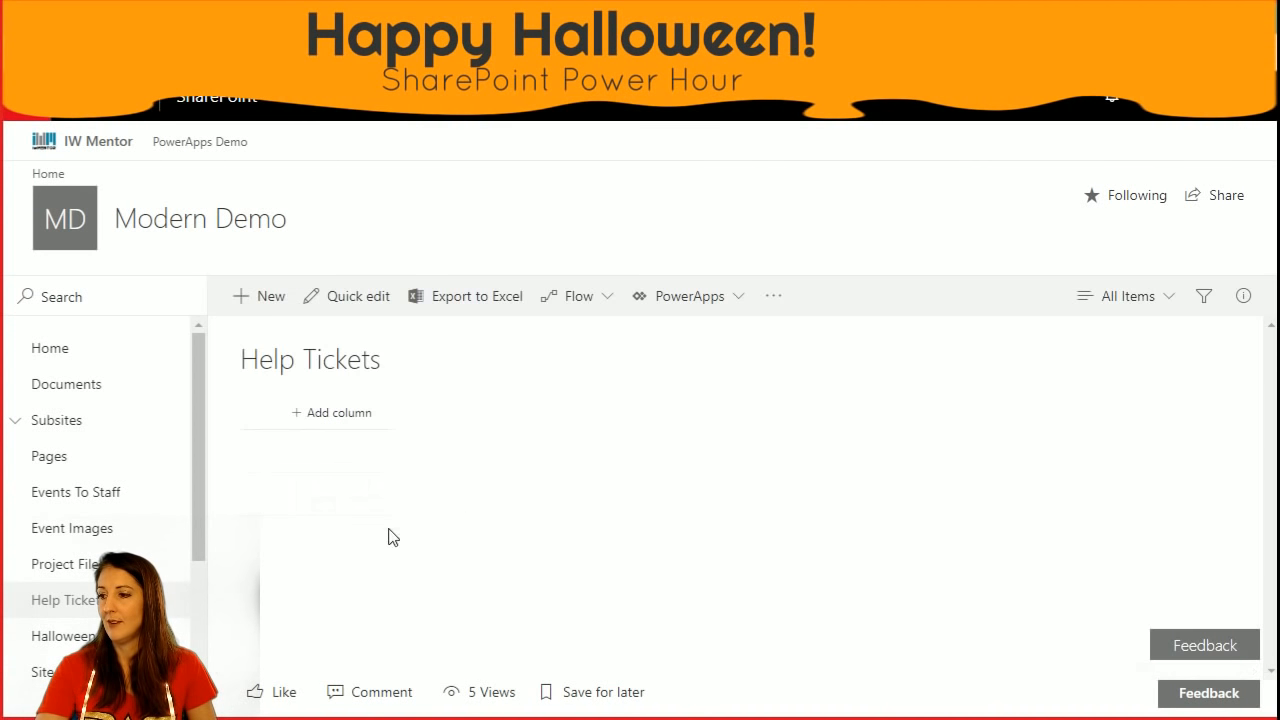
# Start a new Help Tickets item titled "Broken desk" with category Hardware and description "stuff".
pyautogui.click(268, 300)
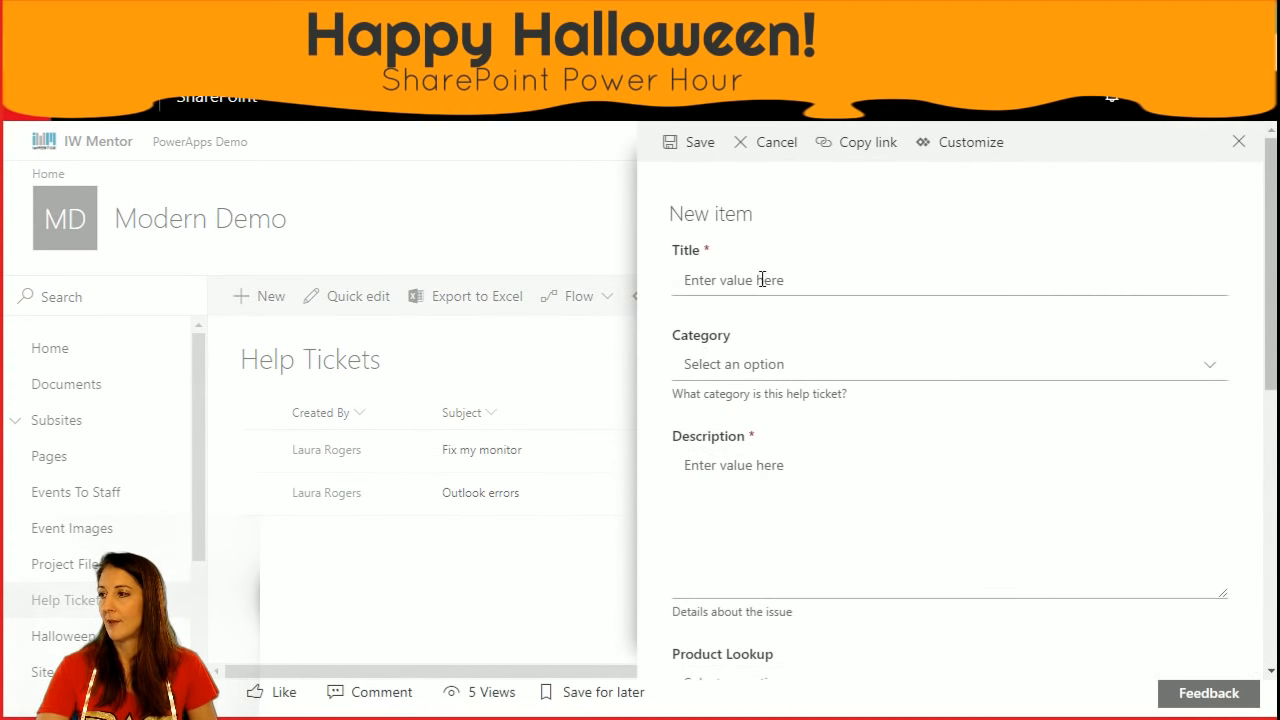
pyautogui.click(762, 280)
pyautogui.write('Broken desk')
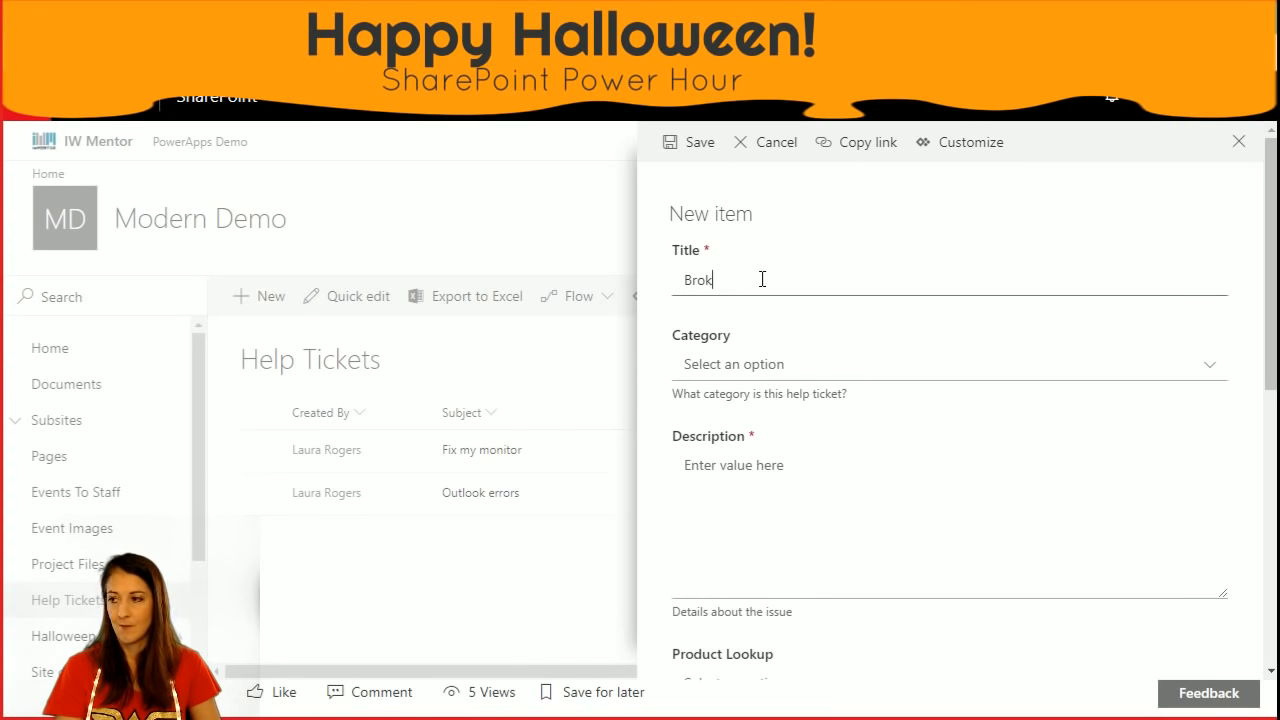
pyautogui.click(765, 365)
pyautogui.click(756, 431)
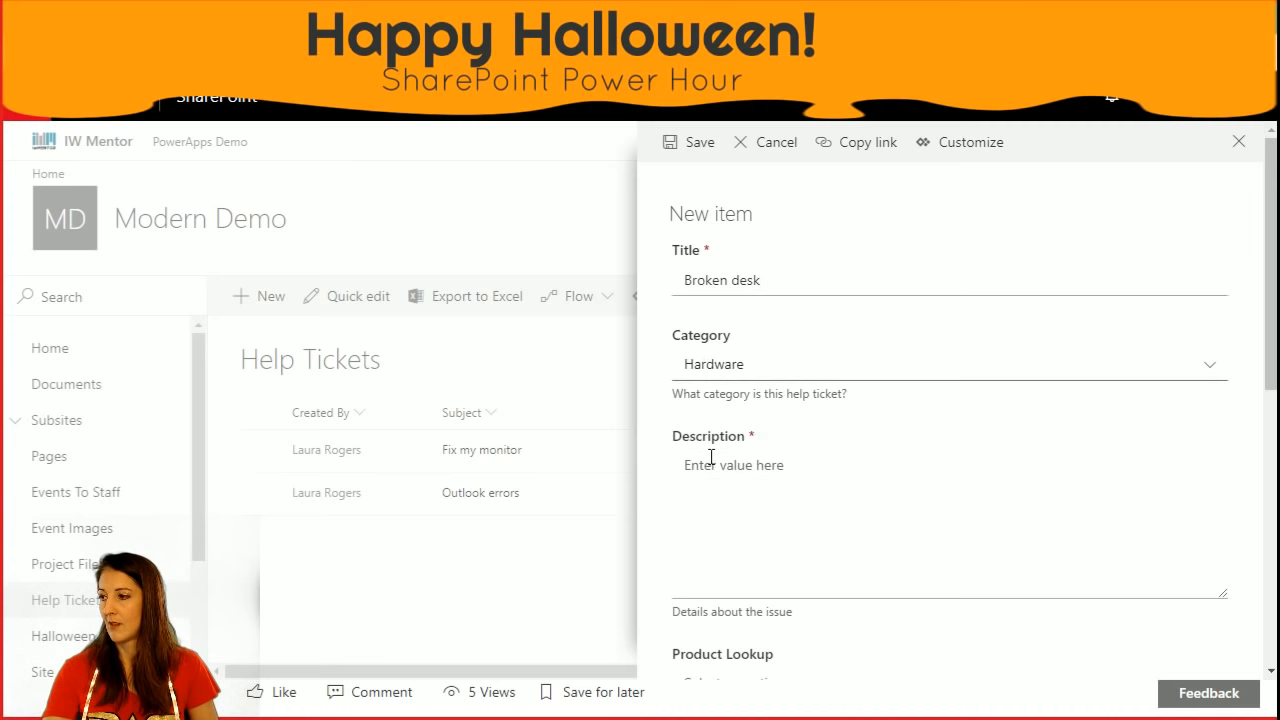
pyautogui.click(742, 477)
pyautogui.write('stuff')
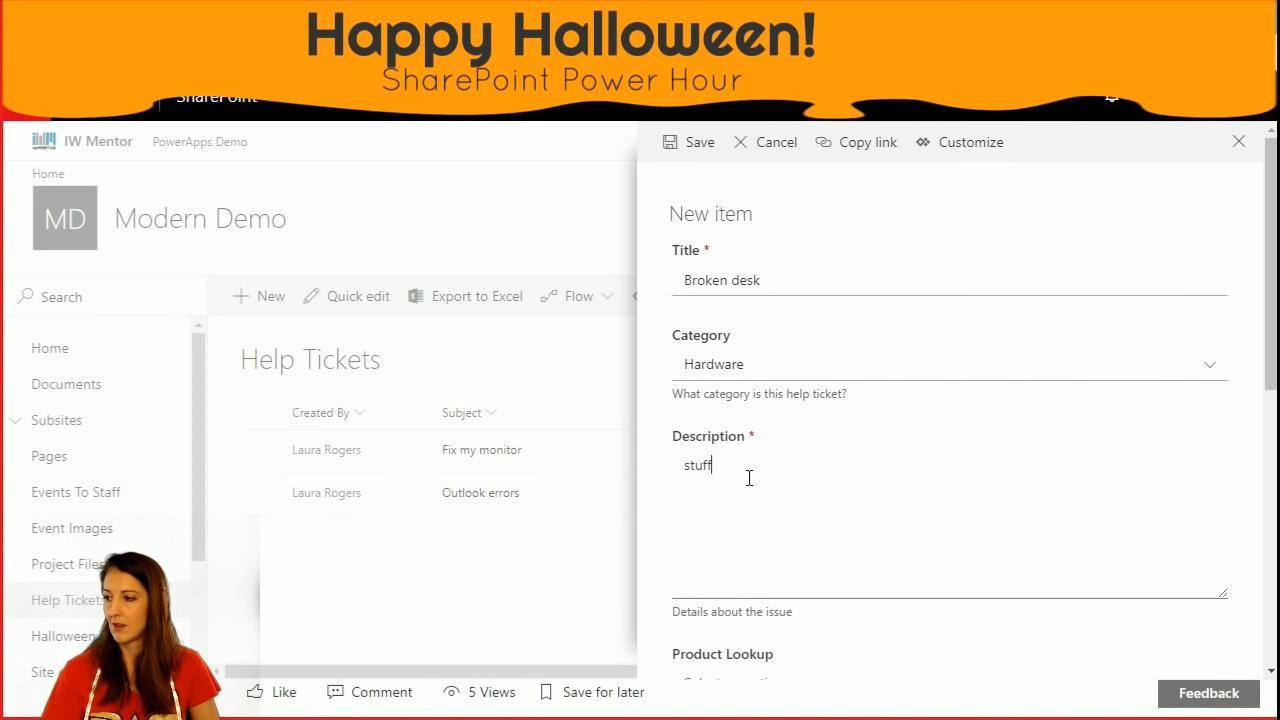
# Set the new ticket's product to Chrome, High Priority to Yes and Department to Income Statement, and save the item.
pyautogui.scroll(-3, 749, 478)
pyautogui.click(765, 490)
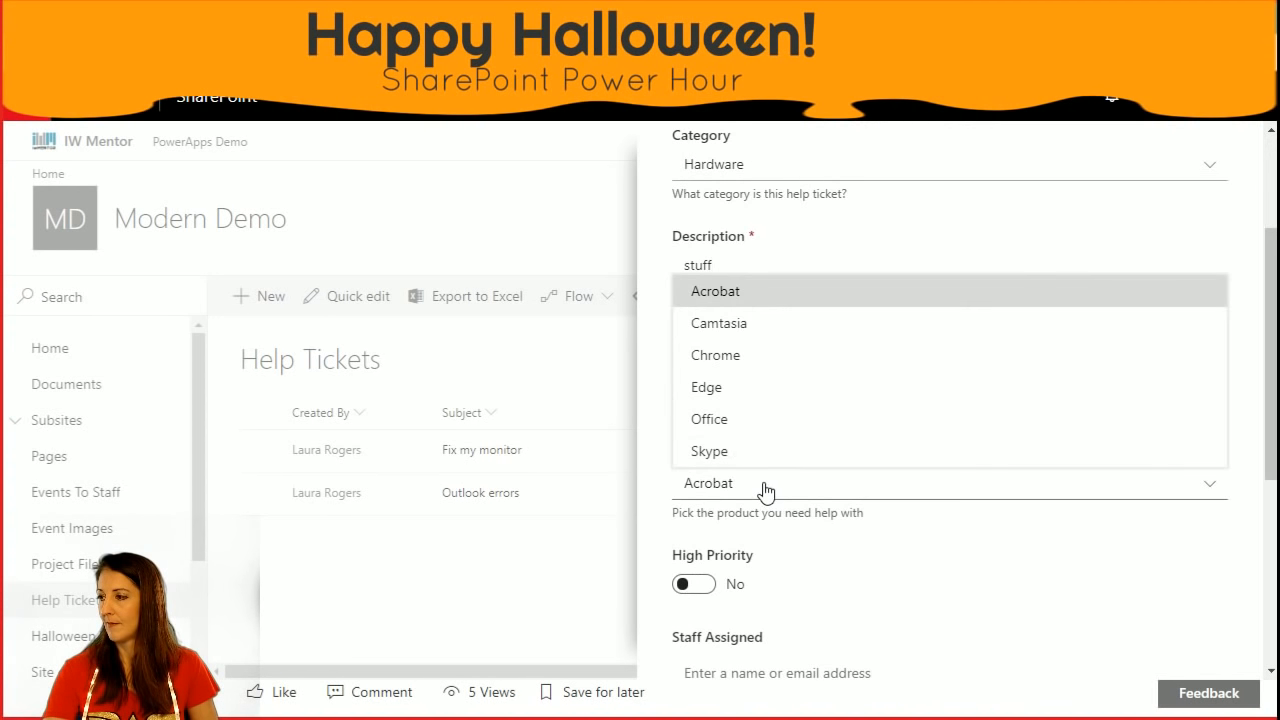
pyautogui.click(747, 358)
pyautogui.scroll(-2, 820, 530)
pyautogui.click(708, 388)
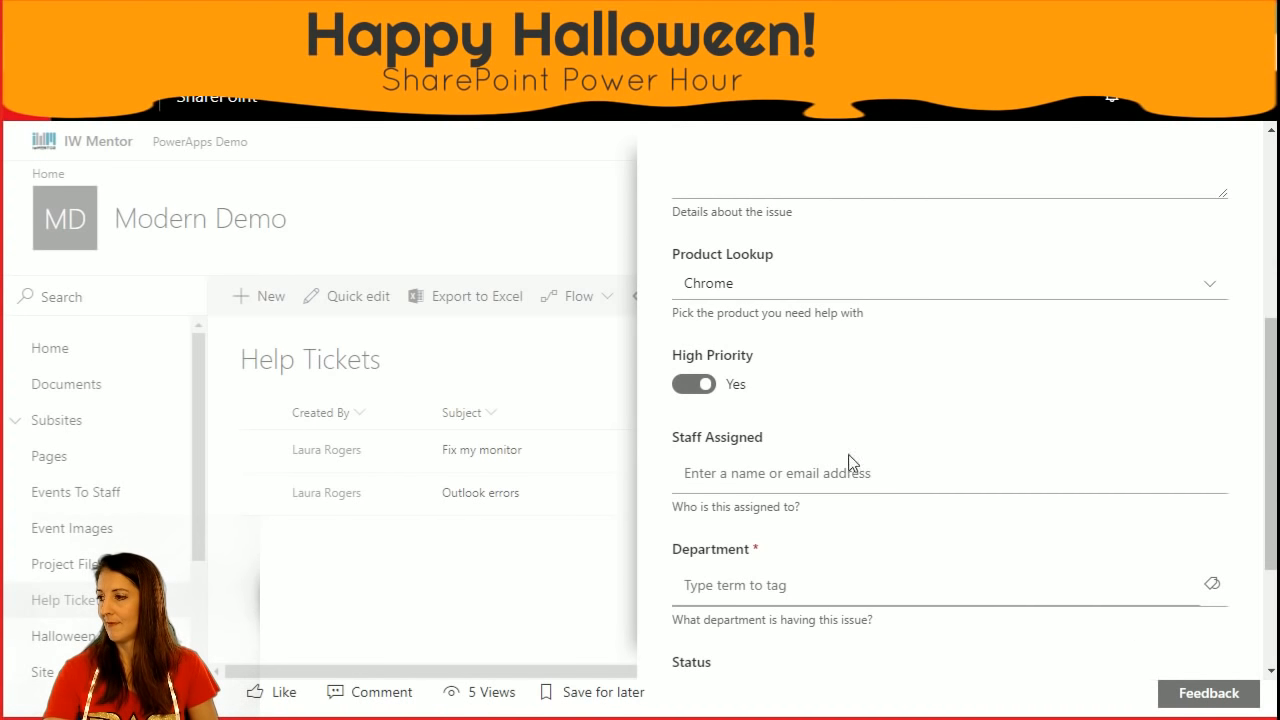
pyautogui.scroll(-2, 818, 456)
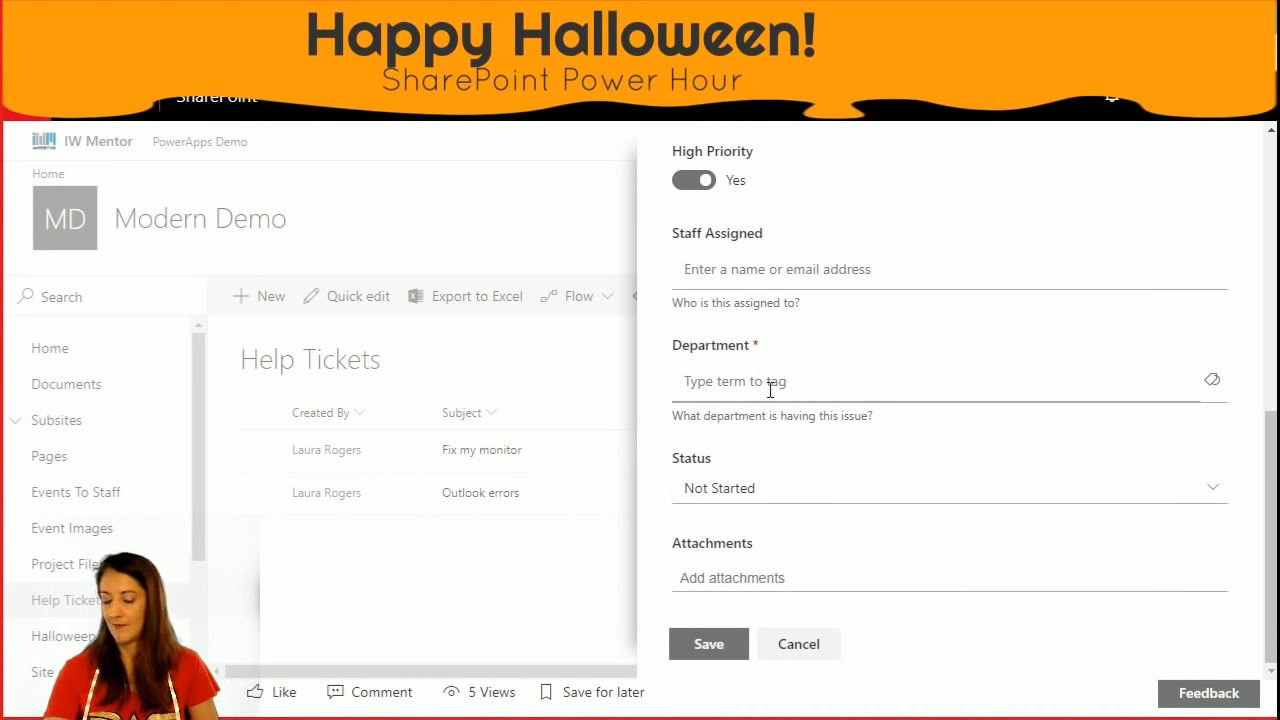
pyautogui.write('in')
pyautogui.press('Tab')
pyautogui.press('Tab')
pyautogui.click(719, 648)
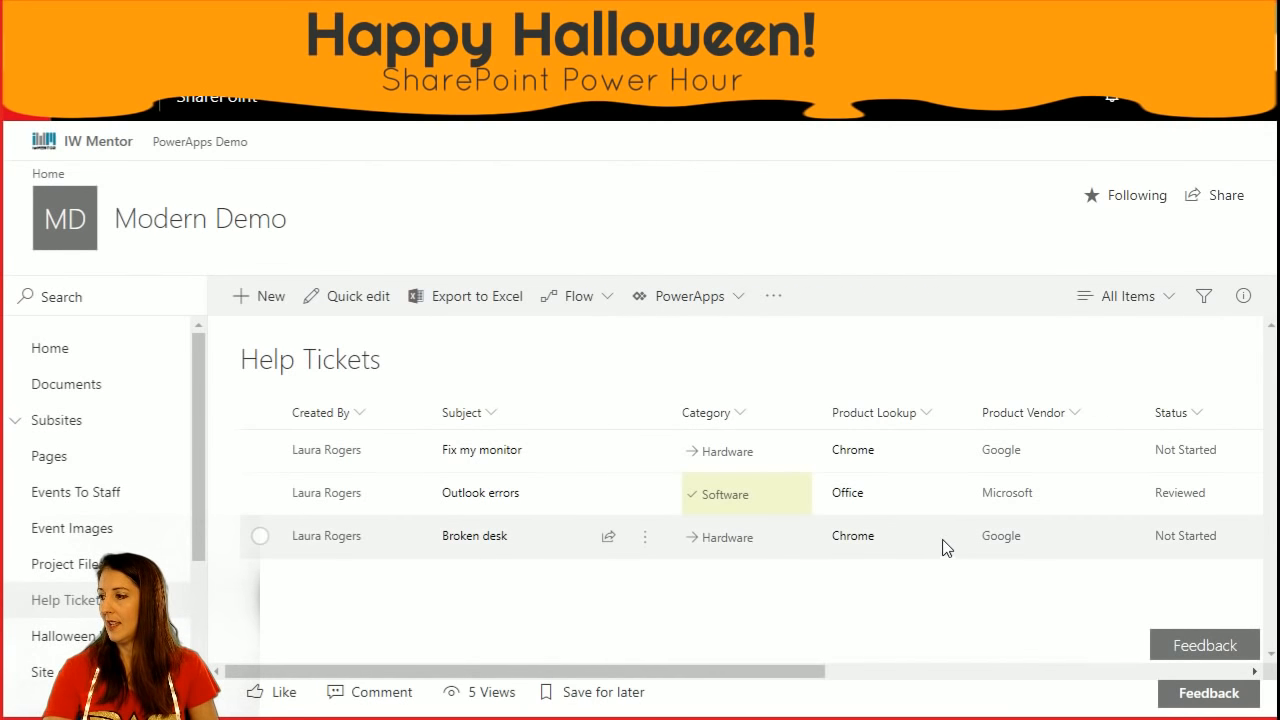
# Open the Status column from the Help Tickets list settings to check its internal name.
pyautogui.moveTo(720, 674); pyautogui.dragTo(951, 680)
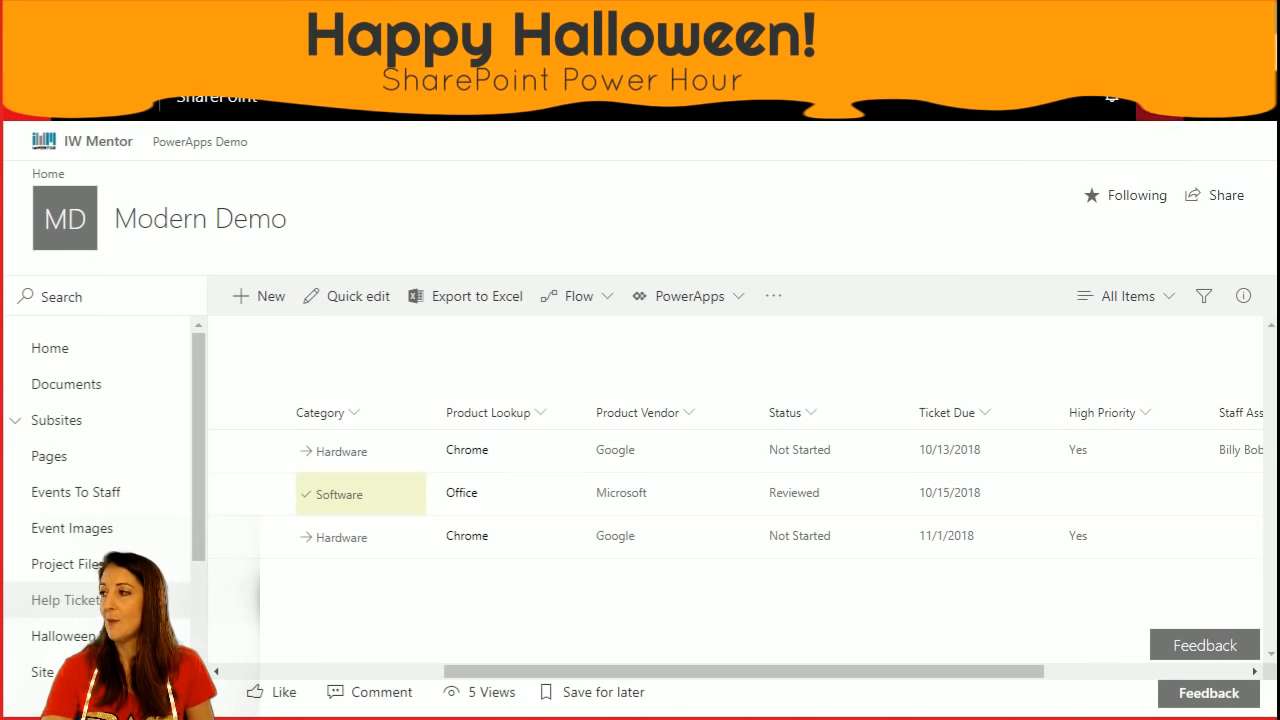
pyautogui.click(1111, 97)
pyautogui.click(1123, 331)
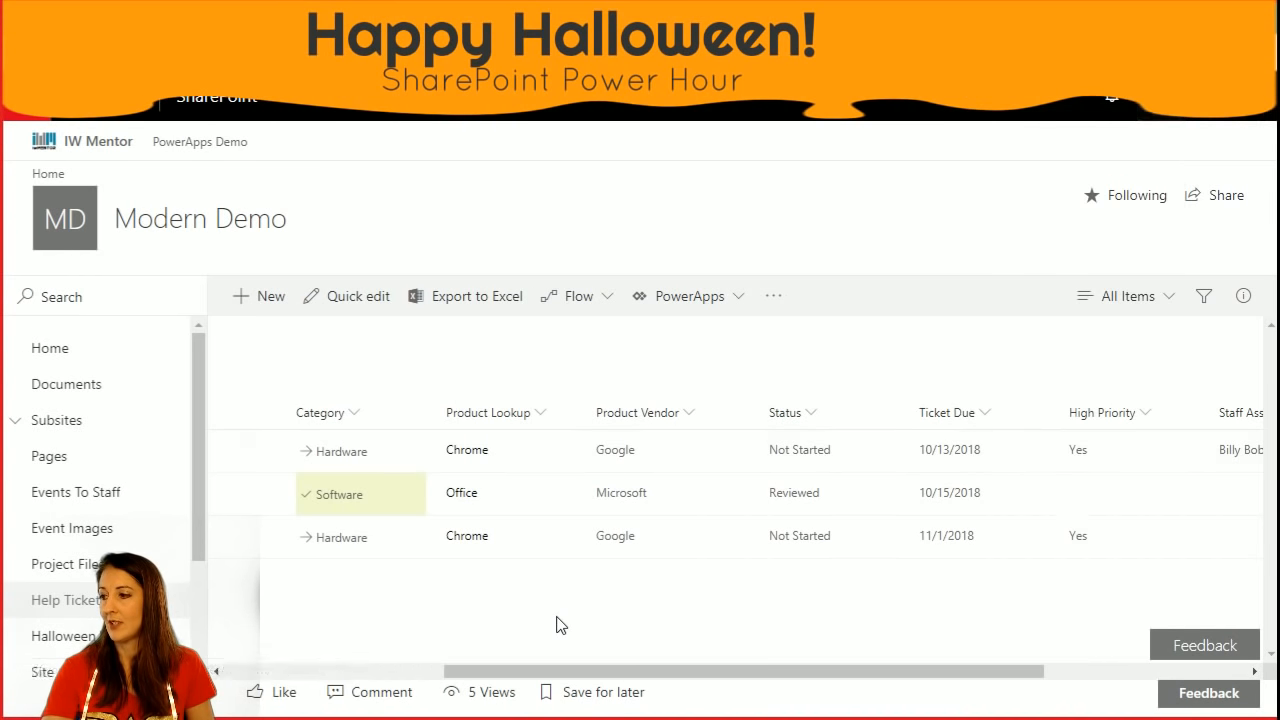
pyautogui.scroll(-6, 443, 591)
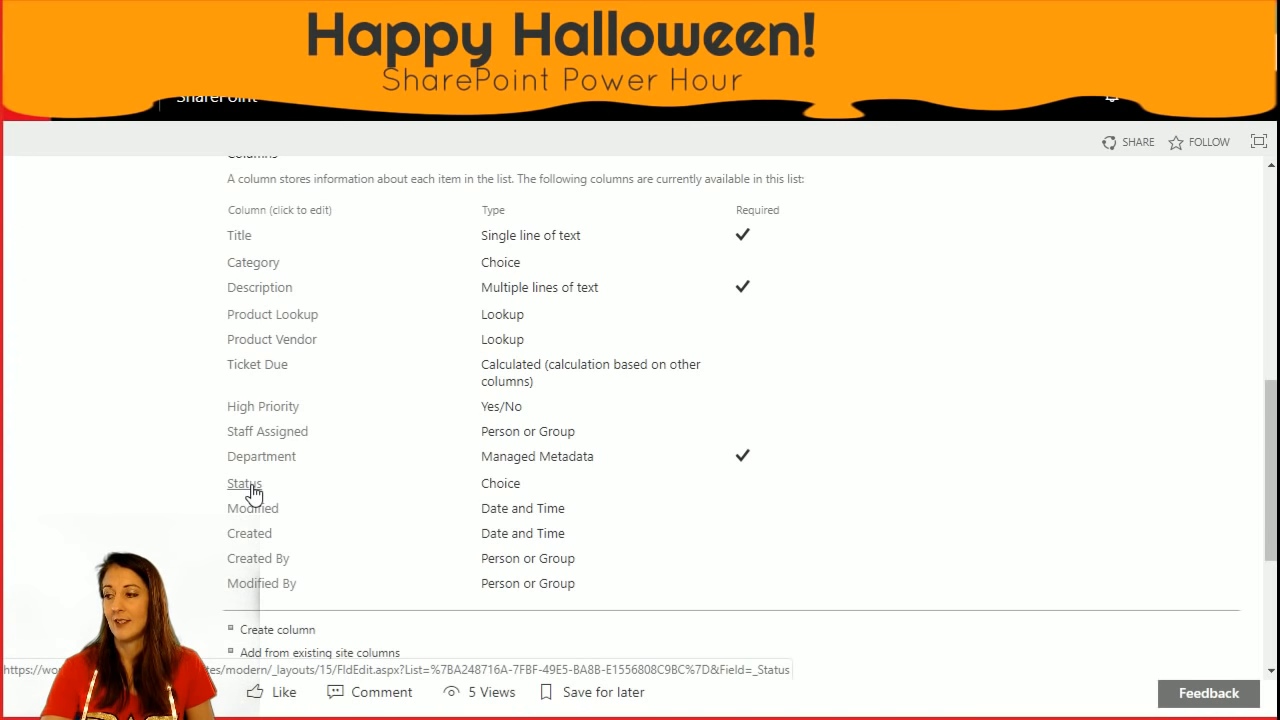
pyautogui.click(245, 484)
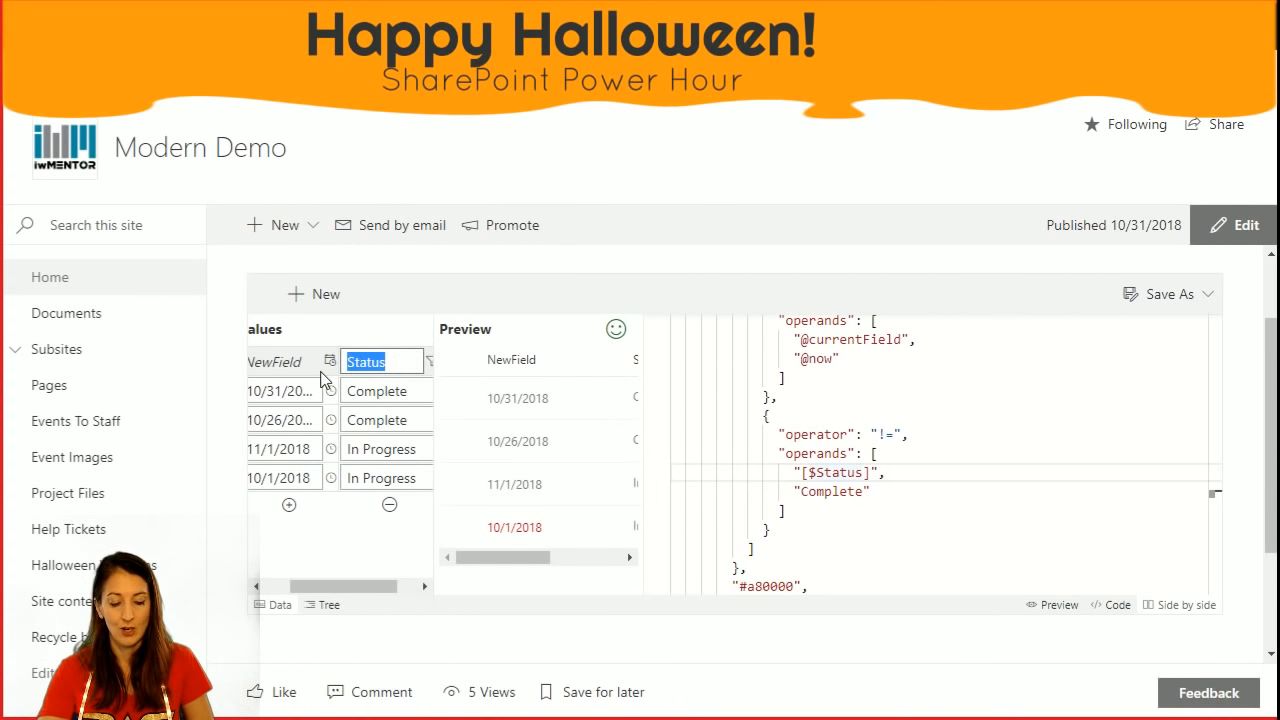
# Rename the Status test value column to _Status in the Column Formatter web part on the home page.
pyautogui.press('Home')
pyautogui.write('_')
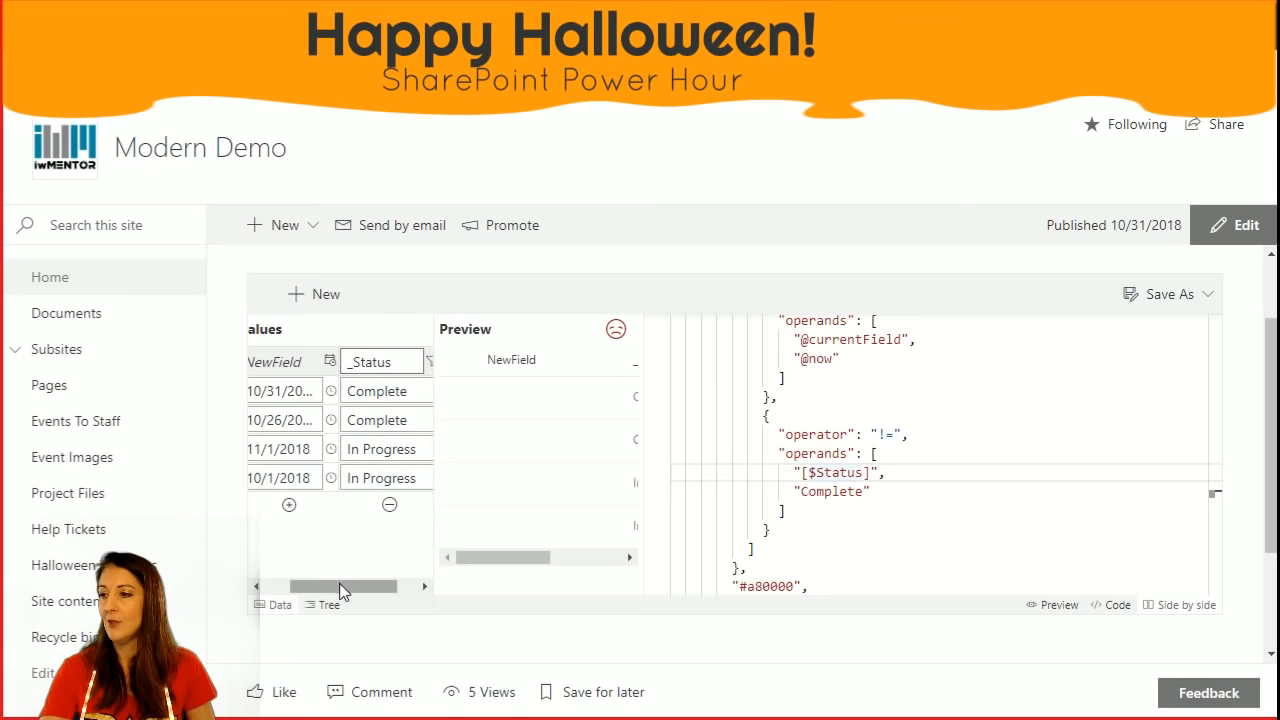
pyautogui.moveTo(340, 590)
pyautogui.mouseDown()
pyautogui.moveTo(286, 589)
pyautogui.moveTo(360, 590)
pyautogui.moveTo(316, 592)
pyautogui.mouseUp()
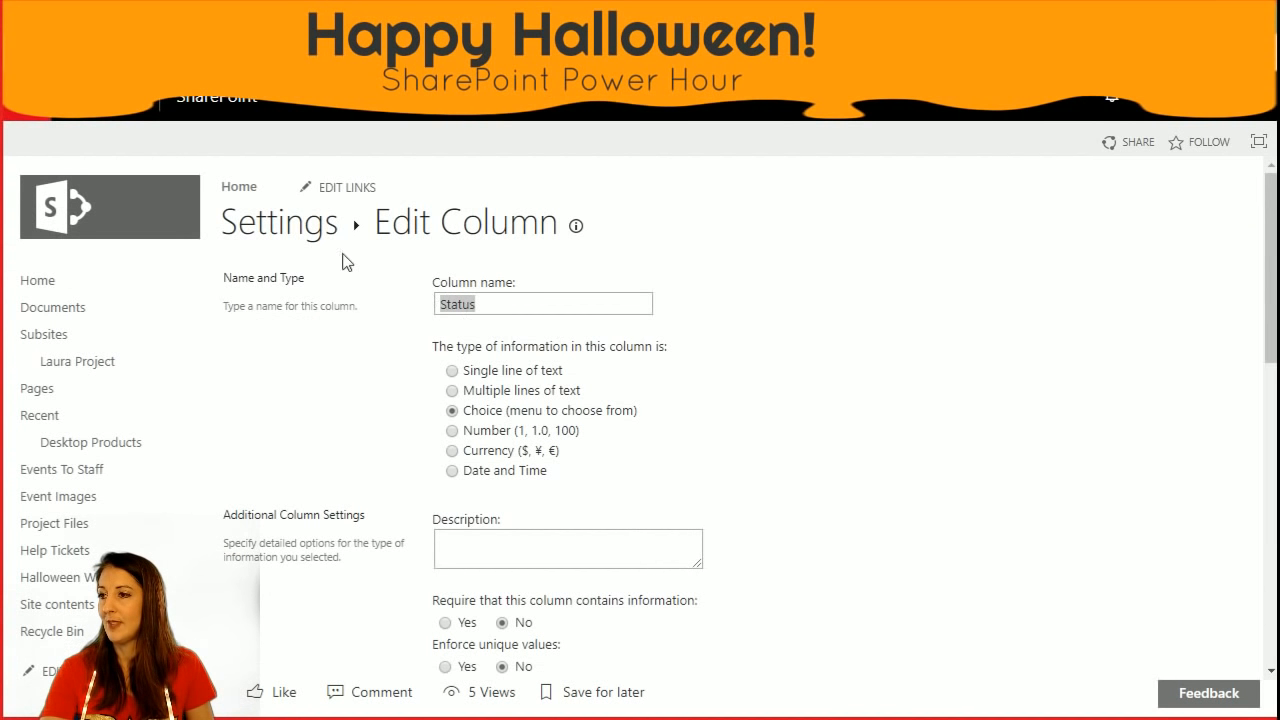
# Return from the column settings to the Help Tickets list and replace "Complete" with "Reviewed" in the Column Formatter's Status condition.
pyautogui.click(288, 228)
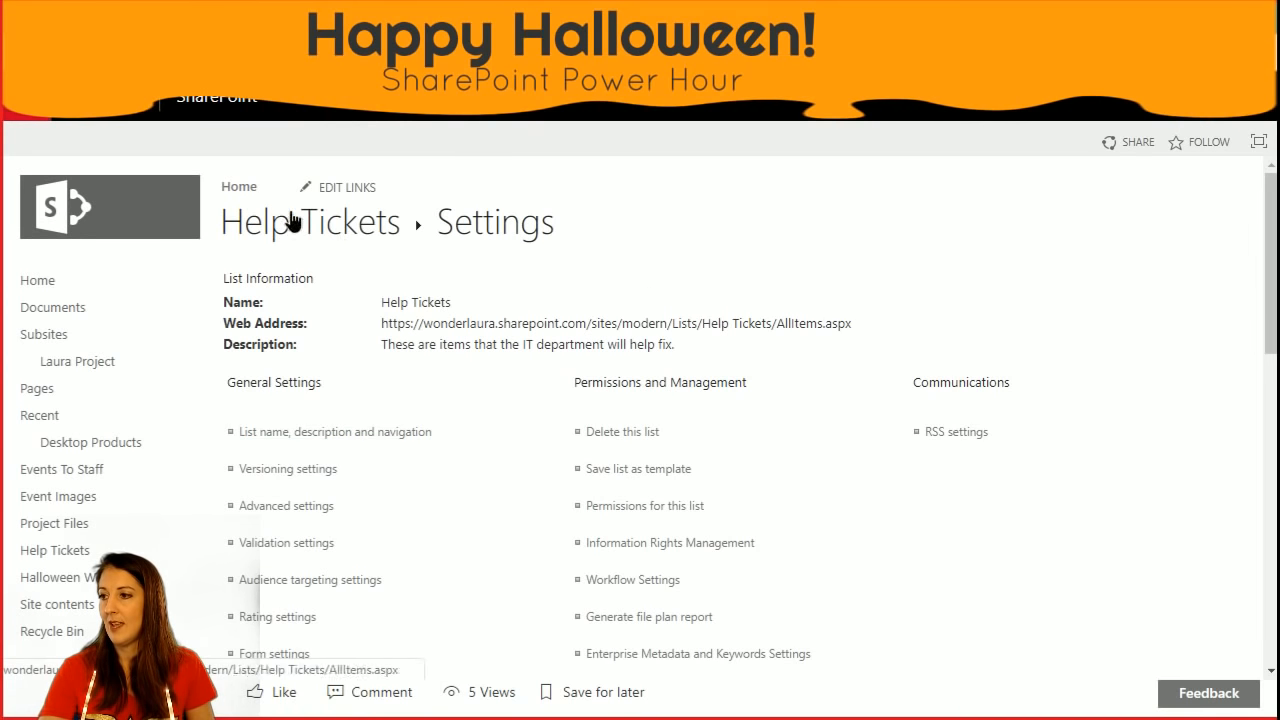
pyautogui.click(293, 222)
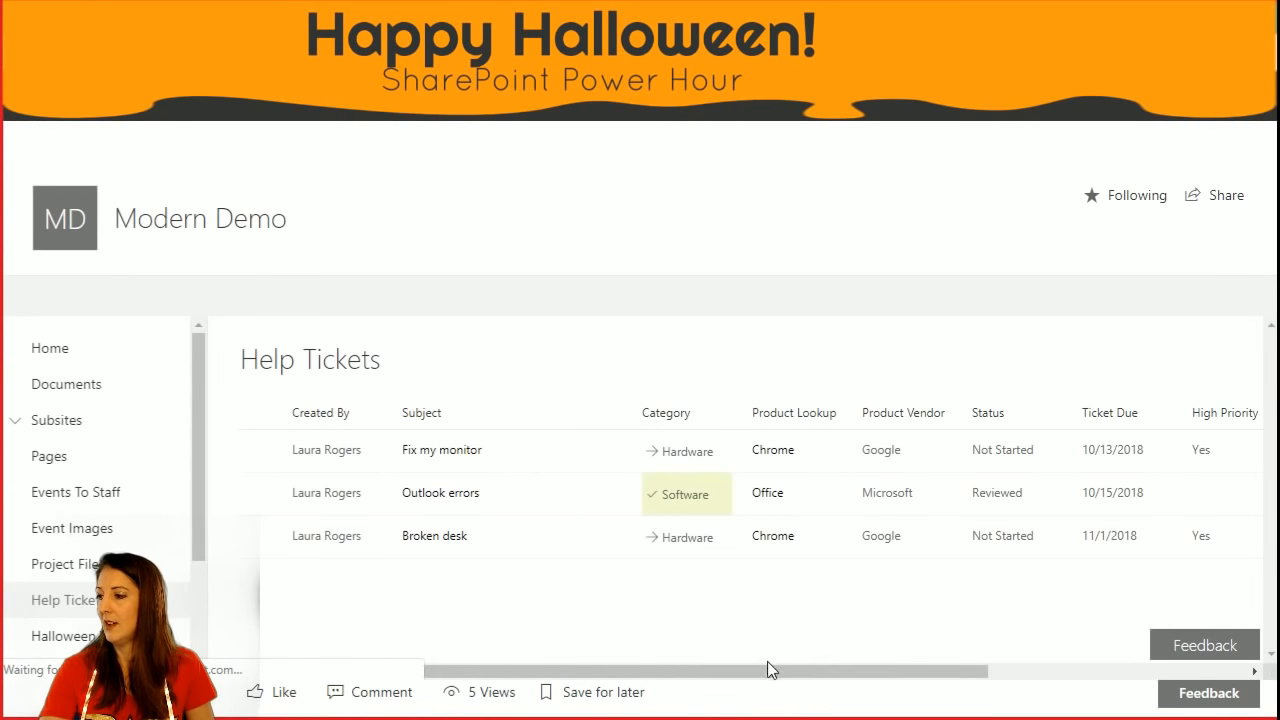
pyautogui.moveTo(767, 663); pyautogui.dragTo(687, 680)
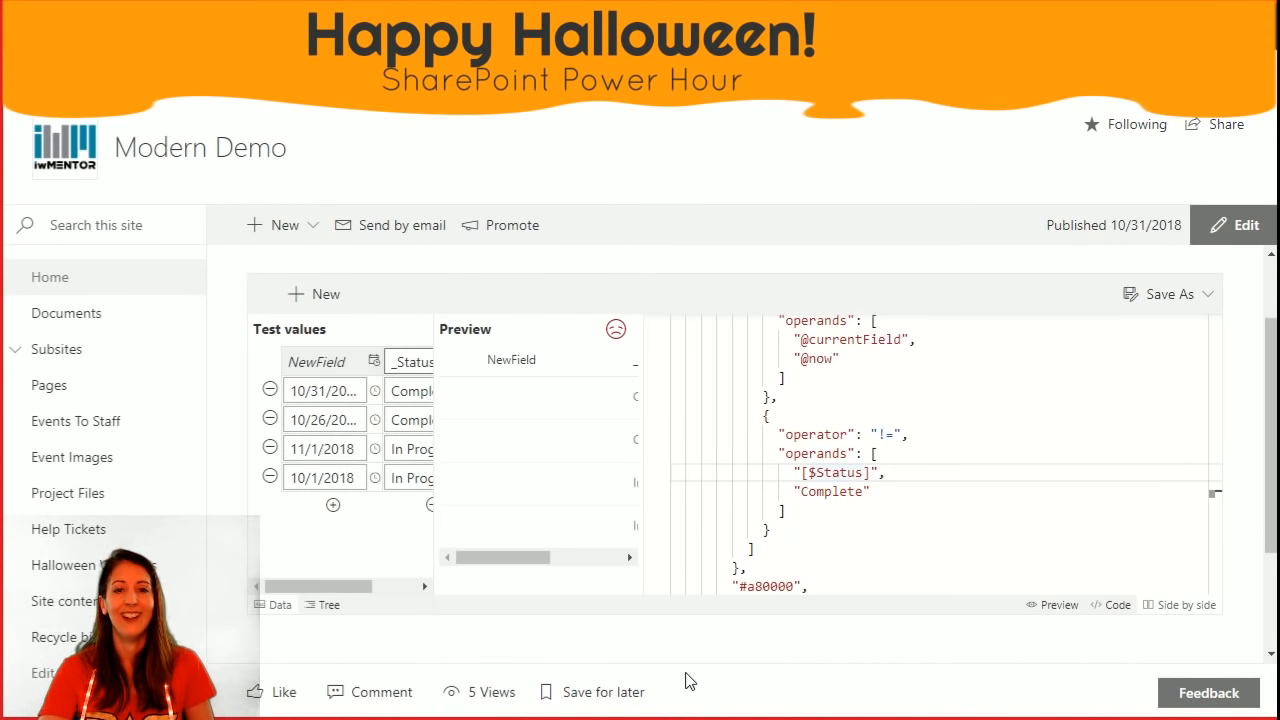
pyautogui.doubleClick(835, 493)
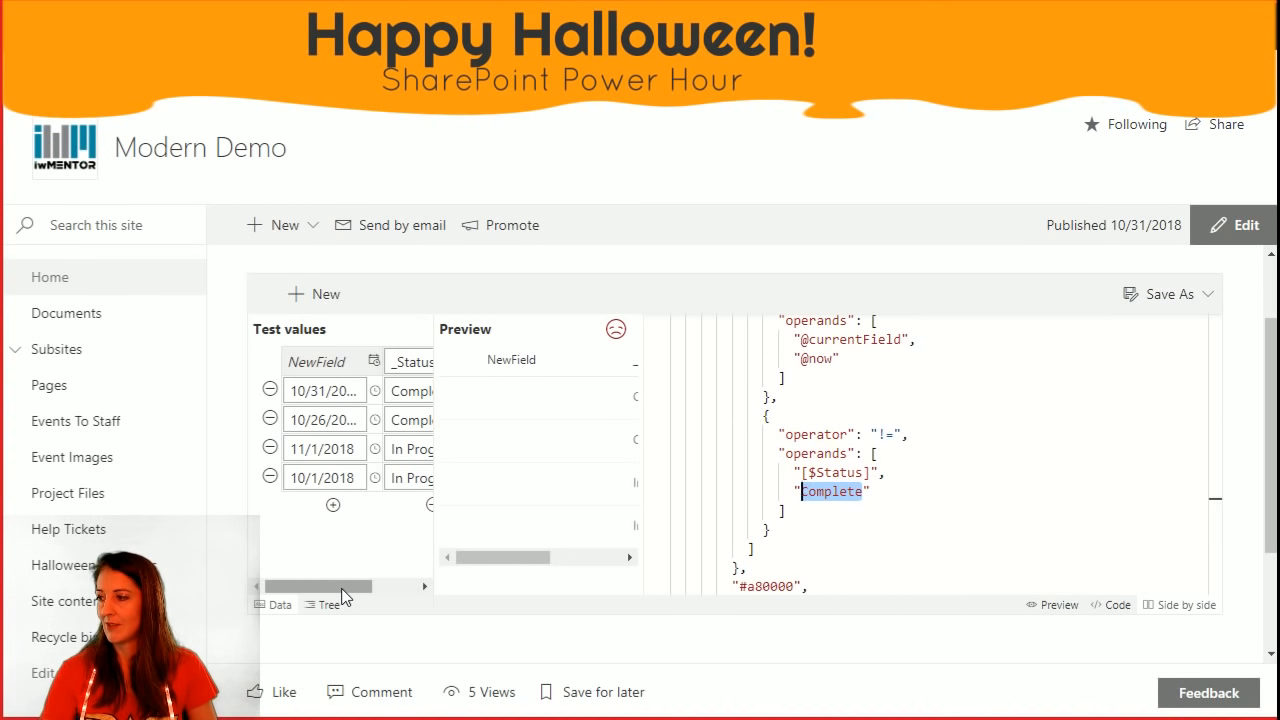
pyautogui.write('Reviewed')
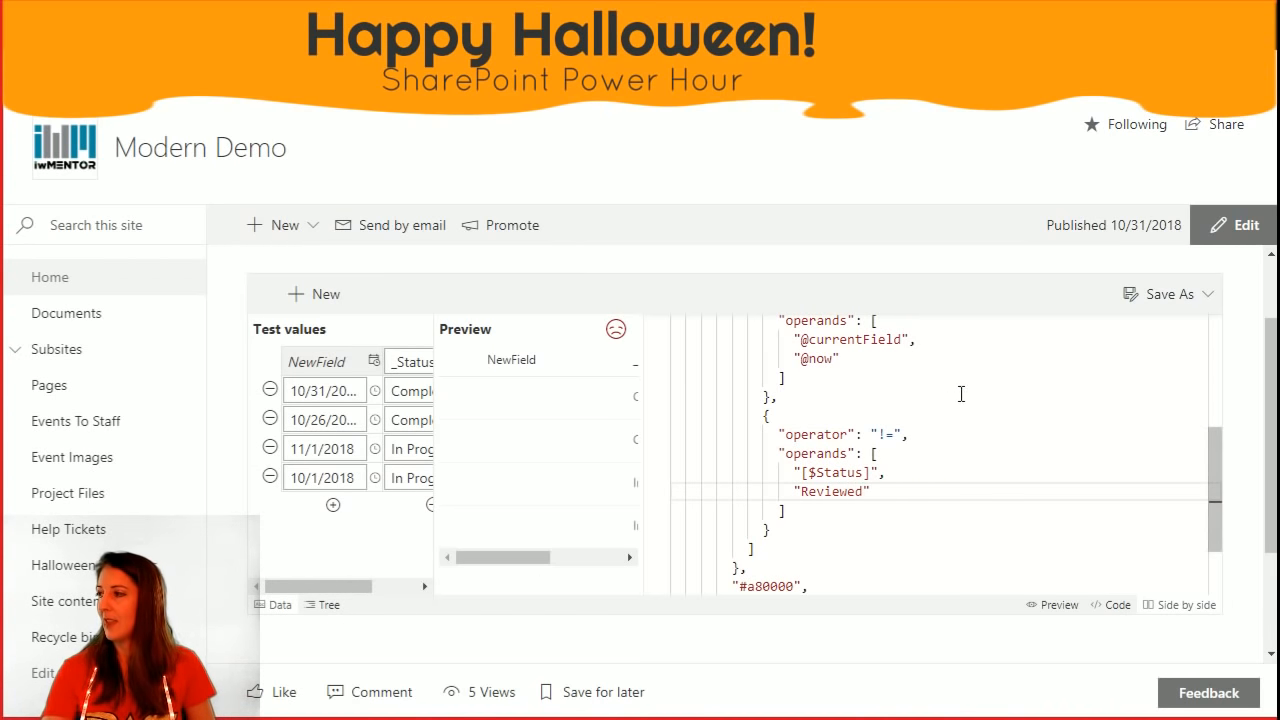
pyautogui.click(1167, 298)
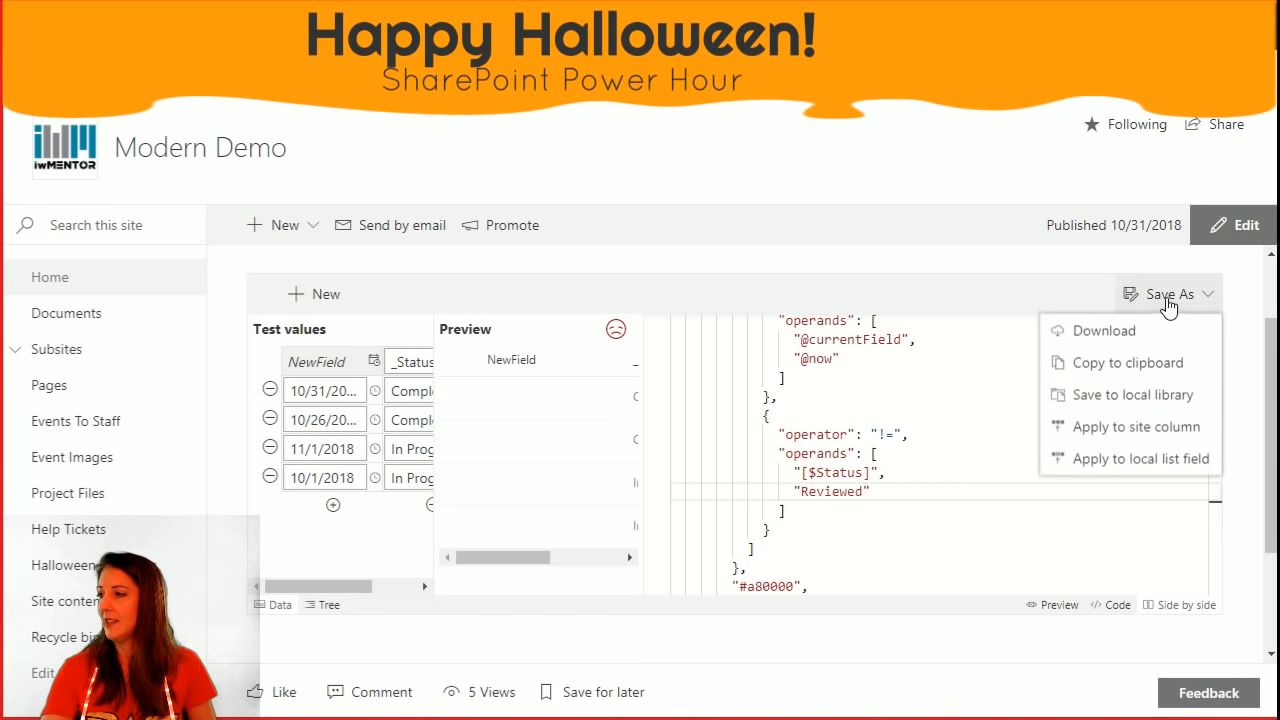
pyautogui.click(1121, 462)
pyautogui.click(600, 362)
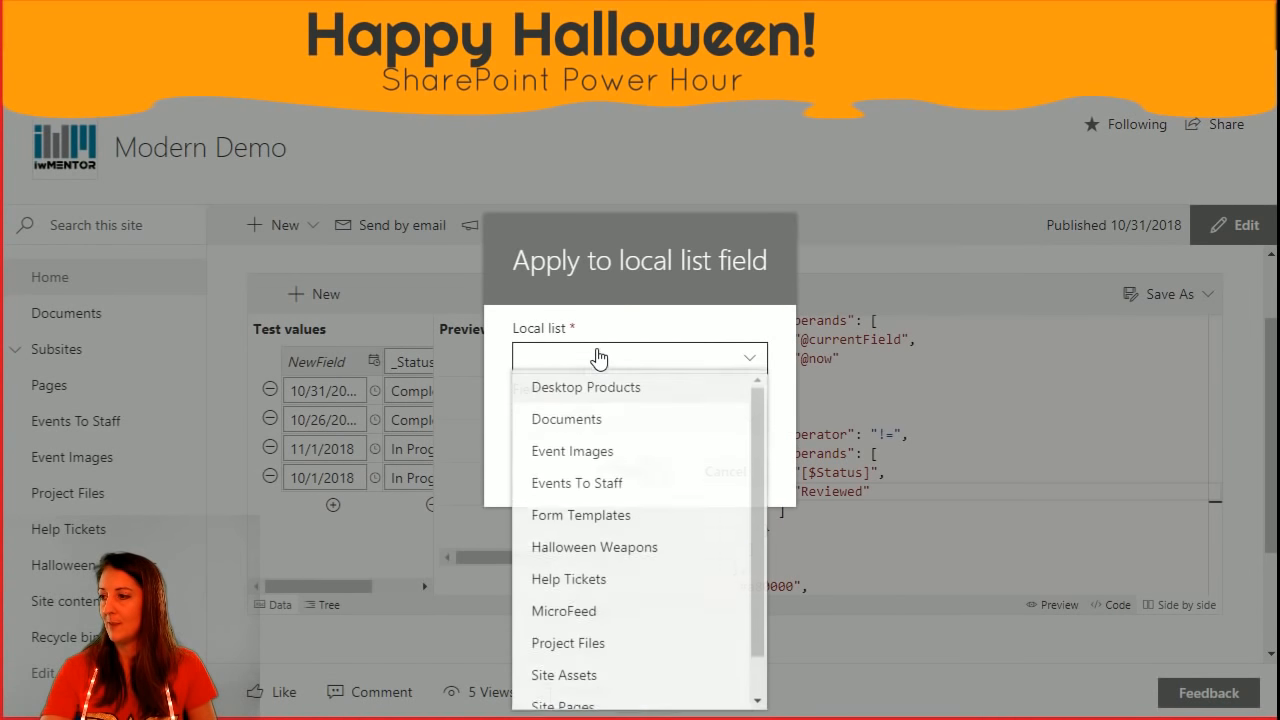
pyautogui.scroll(-1, 610, 440)
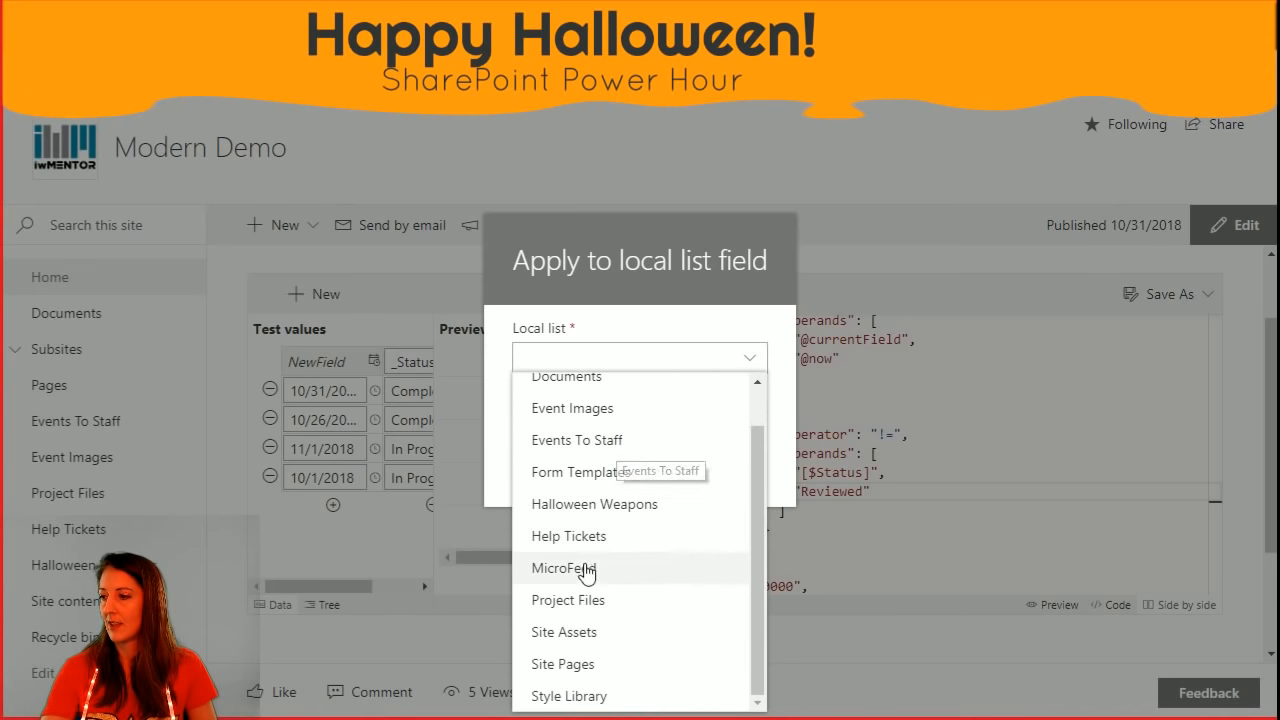
pyautogui.click(575, 522)
pyautogui.click(646, 424)
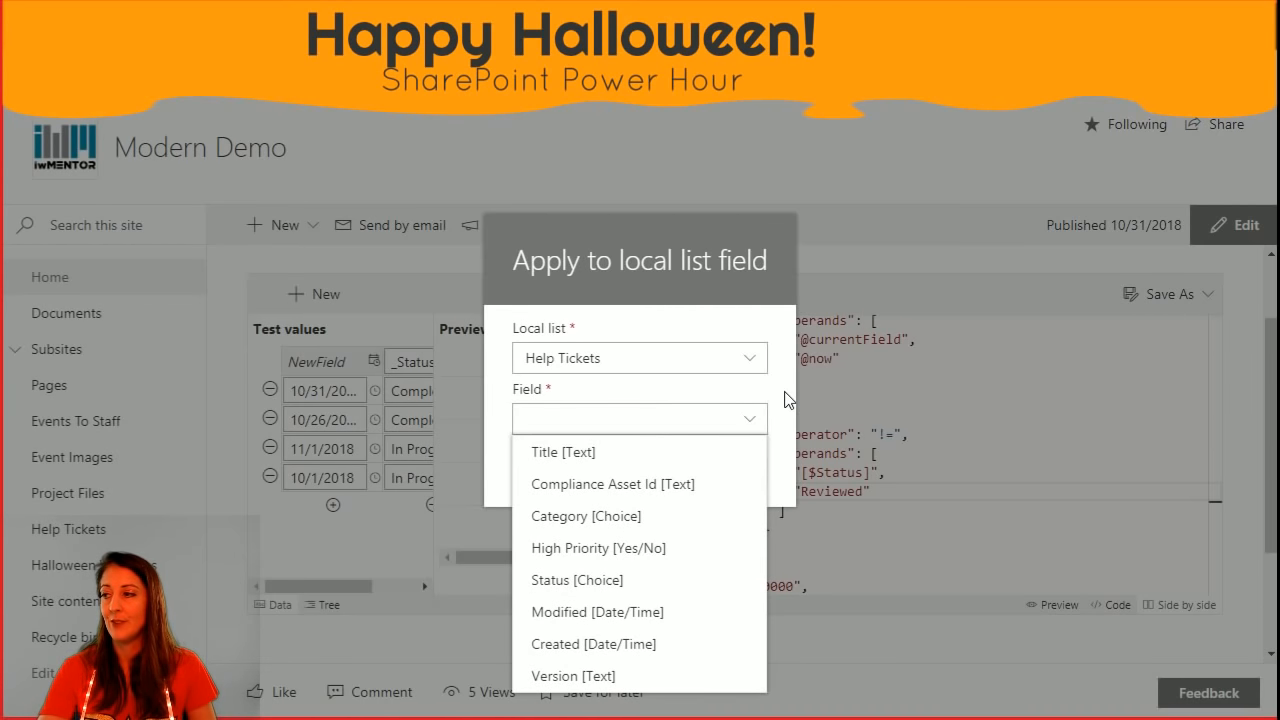
pyautogui.click(780, 436)
pyautogui.click(743, 469)
# Copy the entire formatting JSON from the Column Formatter and open column formatting for Ticket Due in the Help Tickets list.
pyautogui.moveTo(895, 437); pyautogui.dragTo(877, 440)
pyautogui.hotkey('ctrl', 'a')
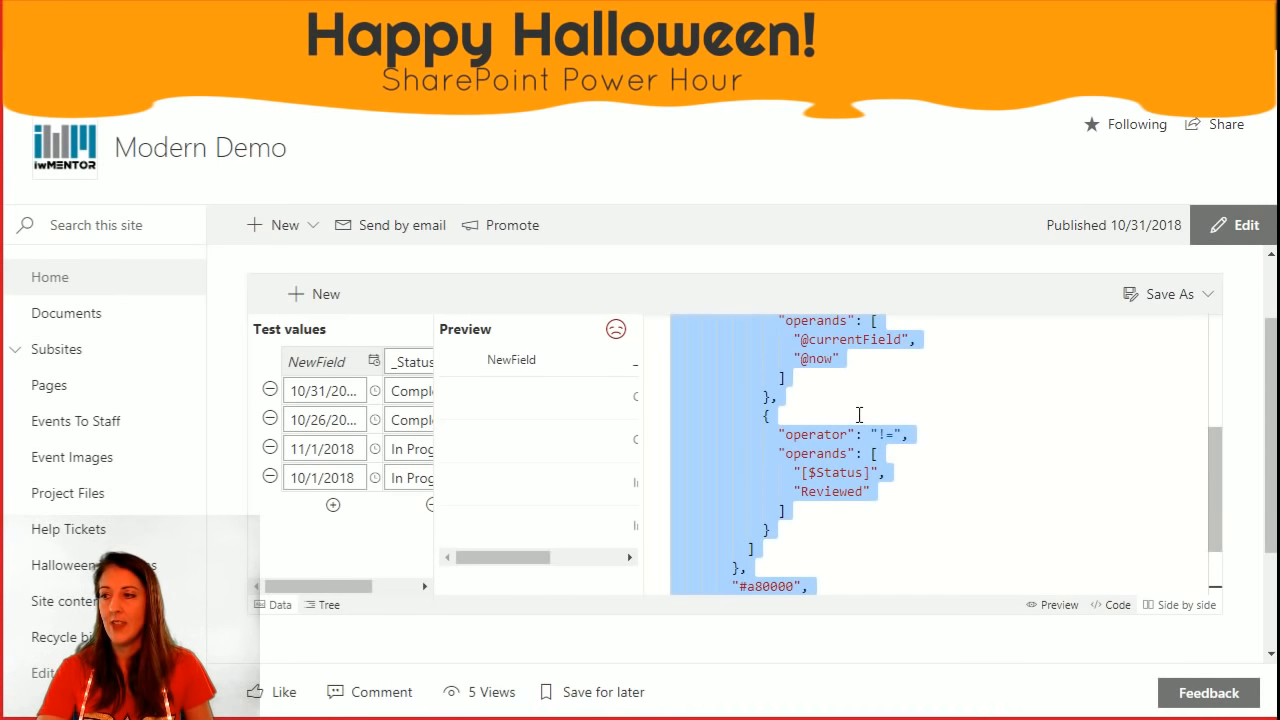
pyautogui.hotkey('alt', 'Tab')
pyautogui.moveTo(815, 676); pyautogui.dragTo(1063, 651)
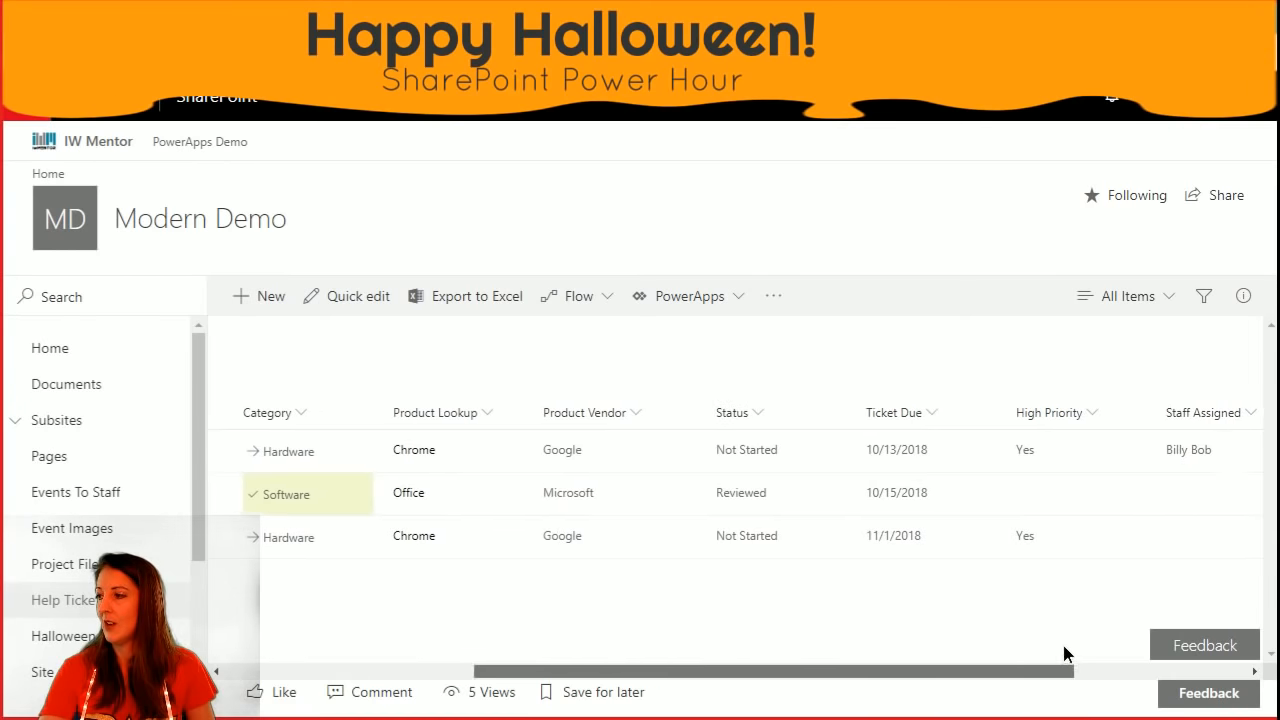
pyautogui.click(925, 413)
pyautogui.moveTo(968, 612)
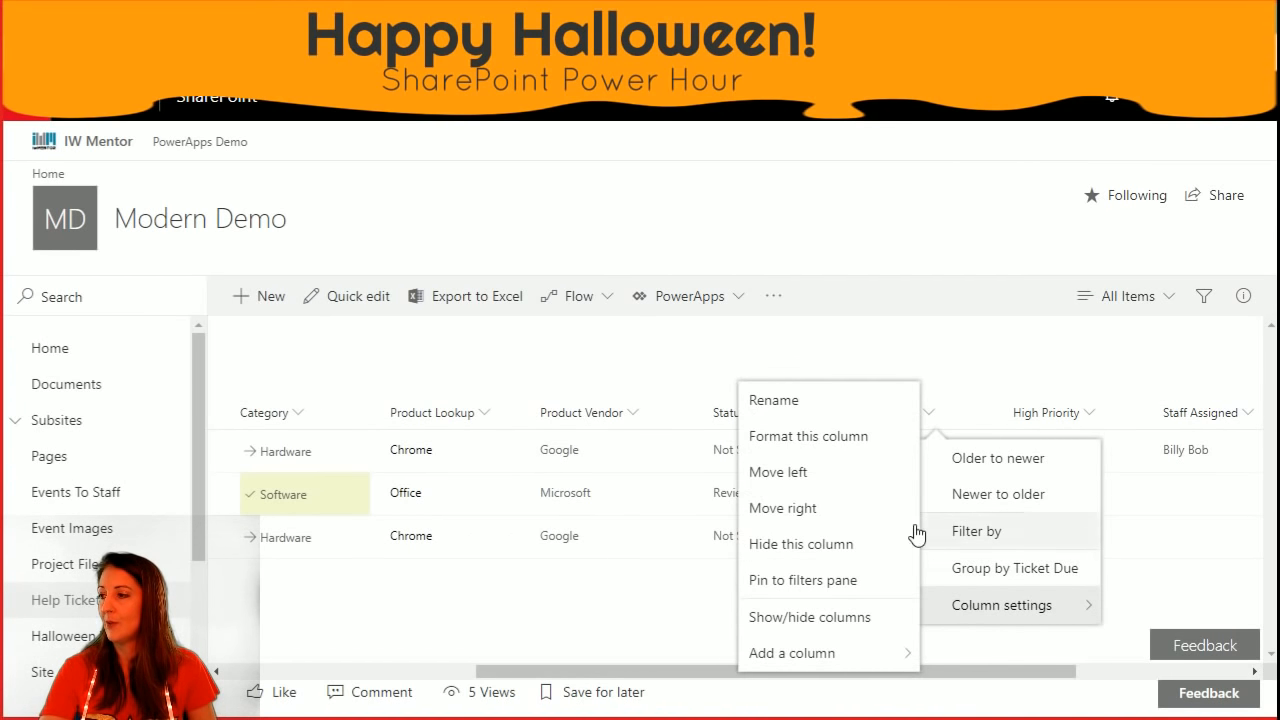
pyautogui.click(863, 440)
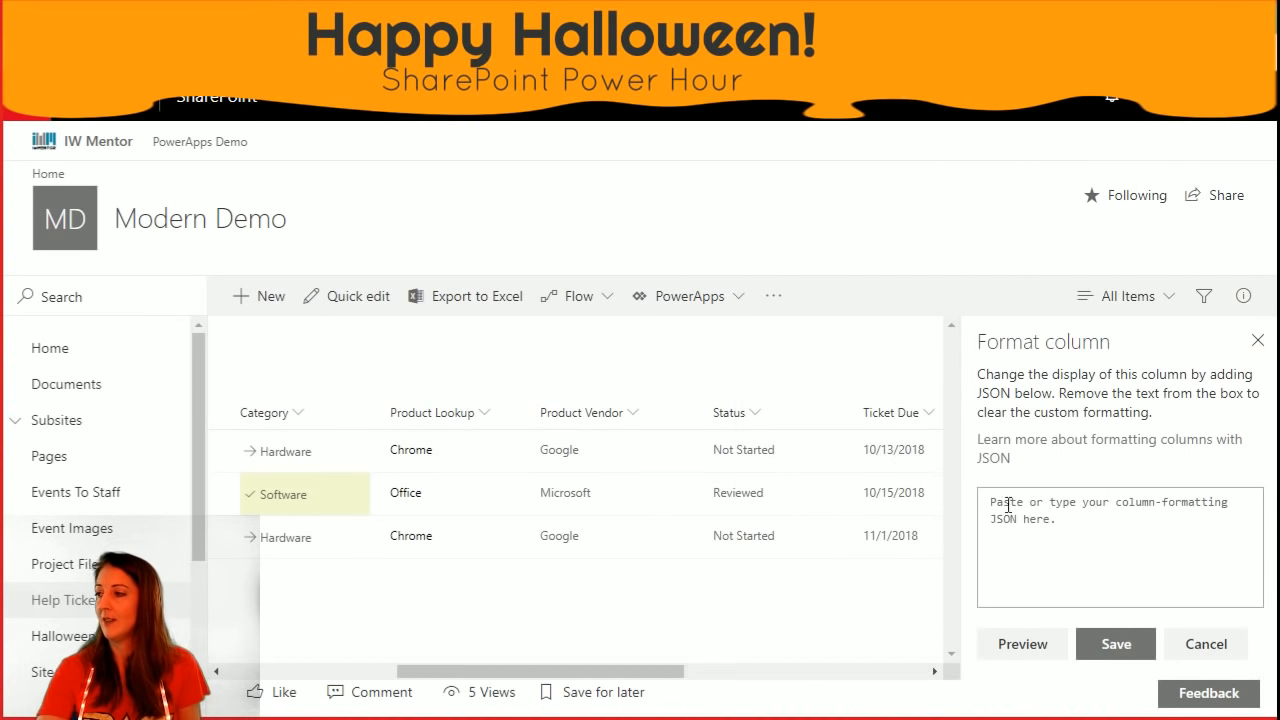
# Paste the copied JSON as the Ticket Due column format, preview it in the list and save it.
pyautogui.click(1068, 502)
pyautogui.hotkey('ctrl', 'v')
pyautogui.click(1040, 645)
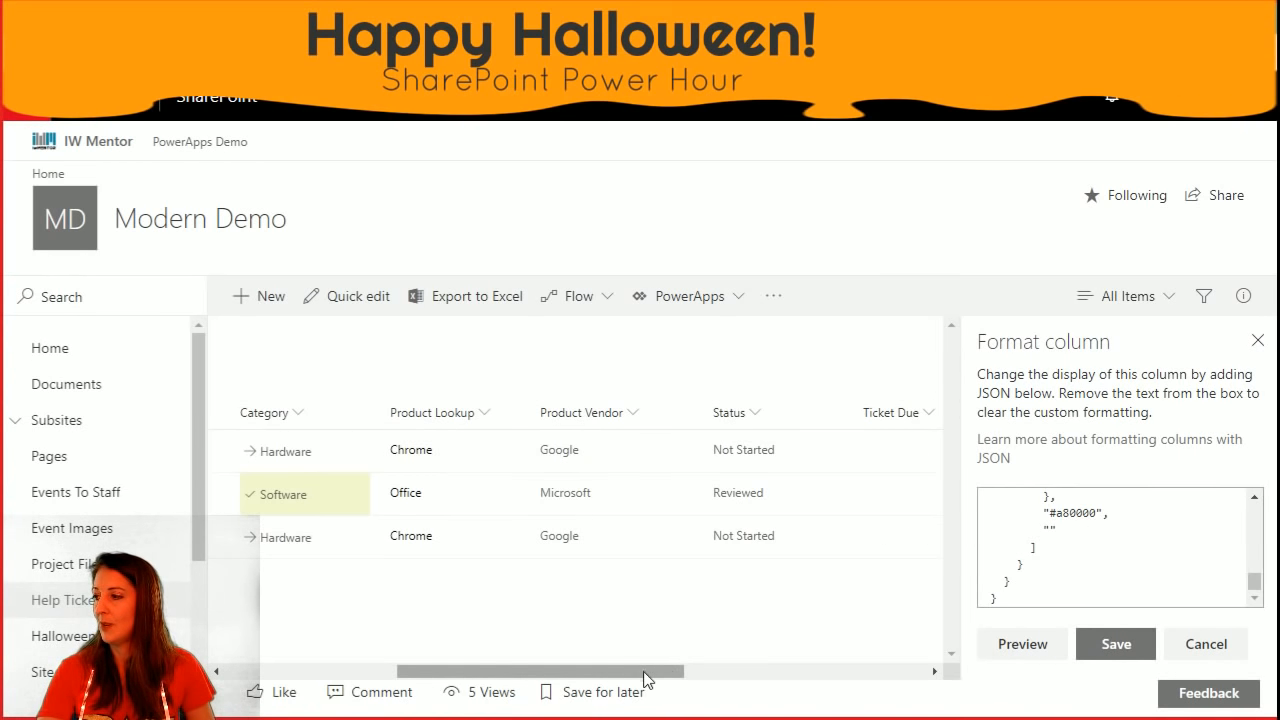
pyautogui.moveTo(631, 681); pyautogui.dragTo(763, 680)
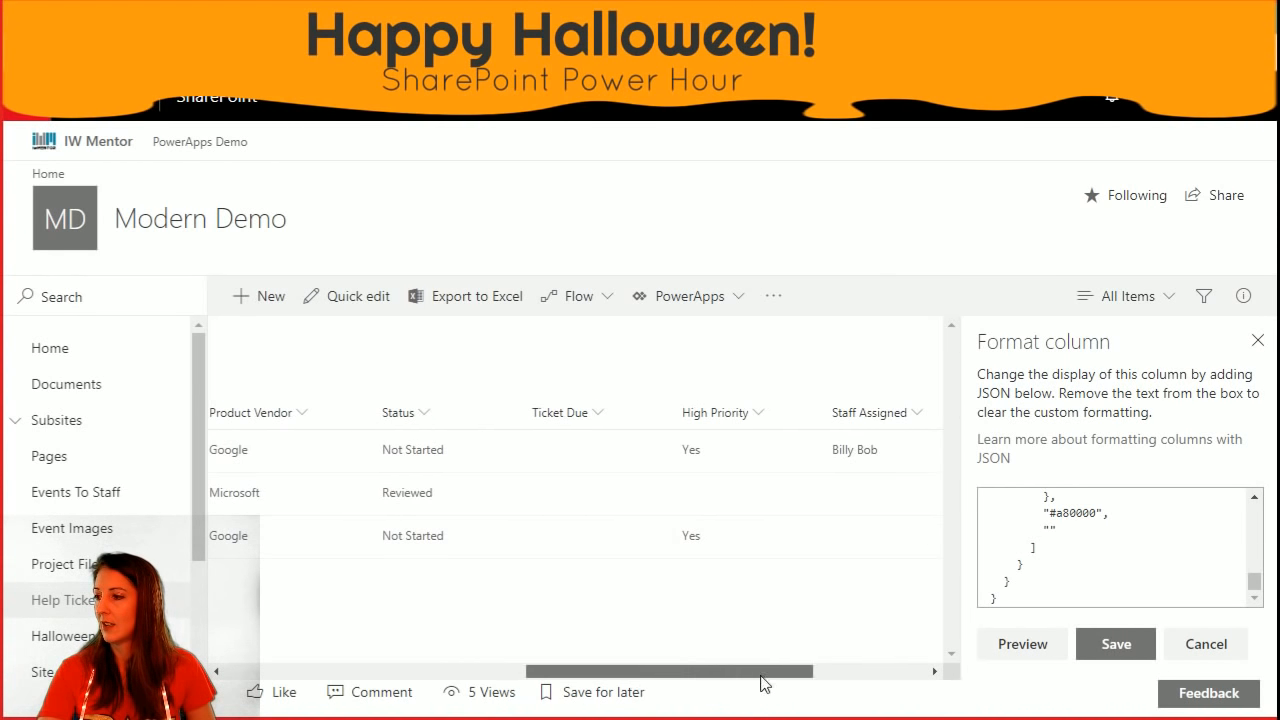
pyautogui.click(570, 447)
pyautogui.moveTo(1252, 580); pyautogui.dragTo(1264, 535)
pyautogui.click(1116, 645)
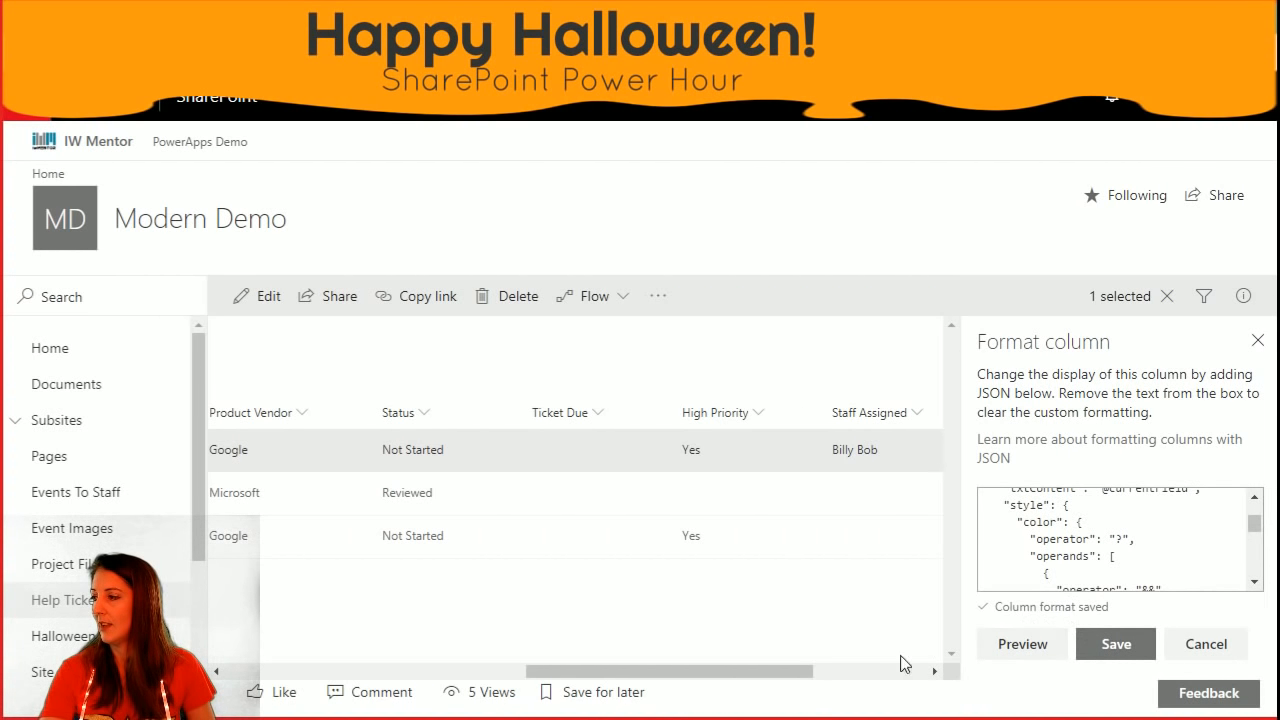
# Review the saved JSON from its beginning alongside the Ticket Due column, and close column formatting.
pyautogui.click(847, 667)
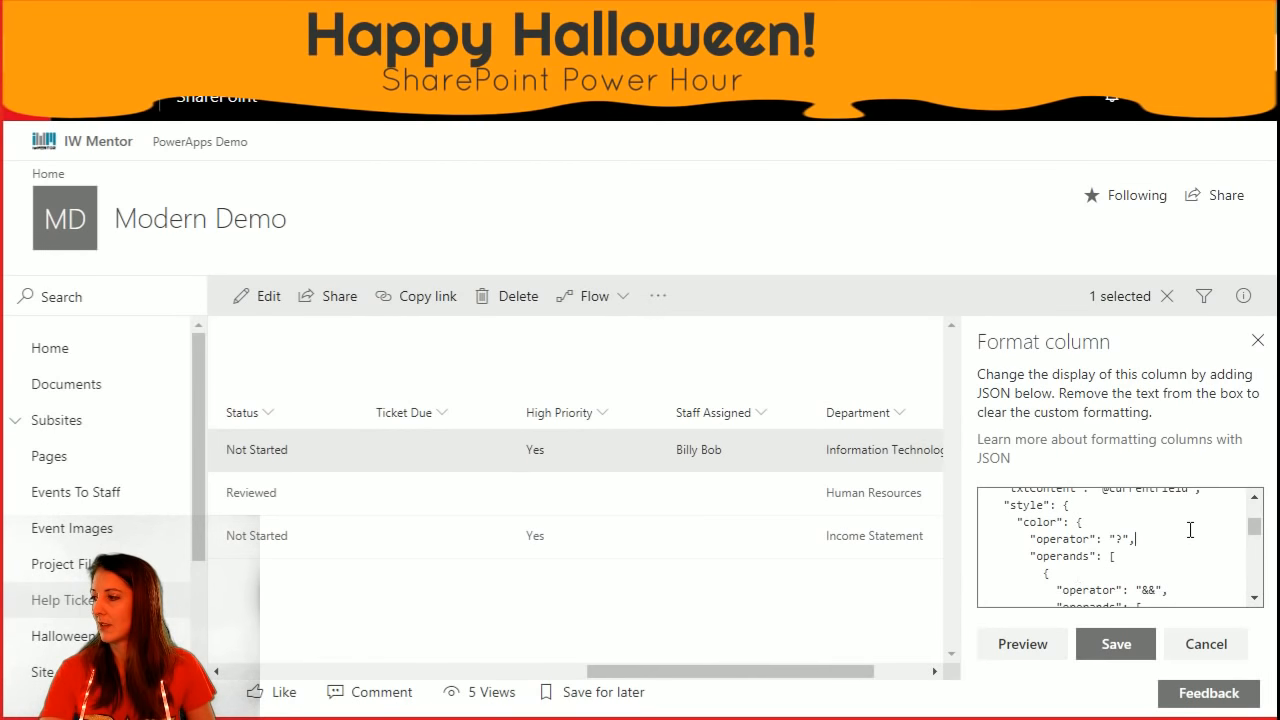
pyautogui.scroll(3, 1190, 530)
pyautogui.moveTo(1255, 520)
pyautogui.mouseDown()
pyautogui.moveTo(1265, 597)
pyautogui.moveTo(1250, 500)
pyautogui.mouseUp()
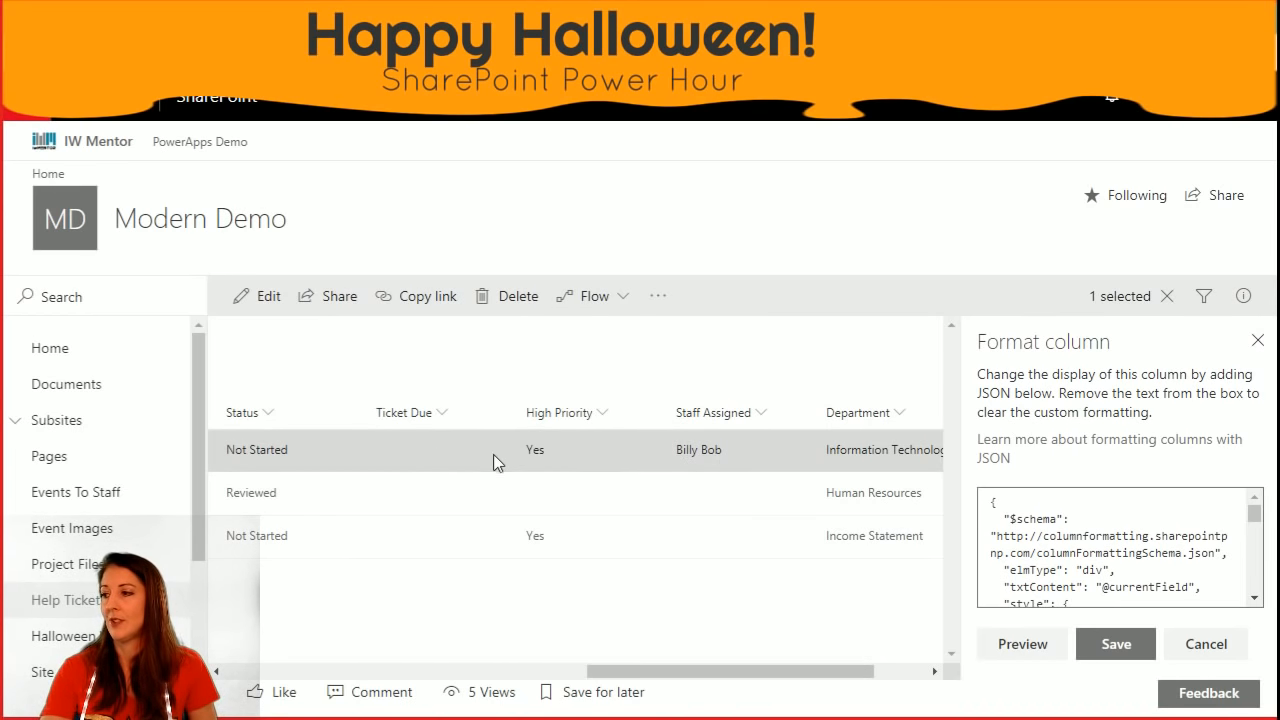
pyautogui.click(1192, 648)
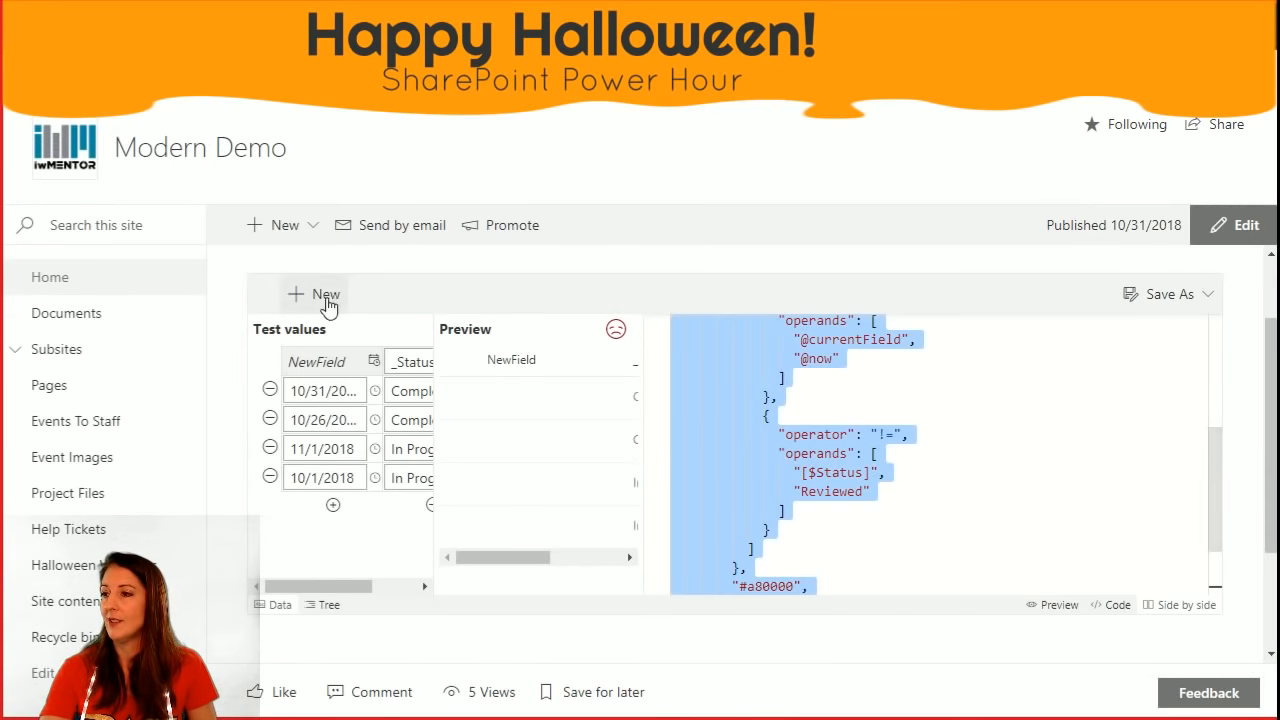
# Start a new column format for the Hyperlink column type from the Mail To template.
pyautogui.click(326, 296)
pyautogui.click(652, 420)
pyautogui.click(773, 424)
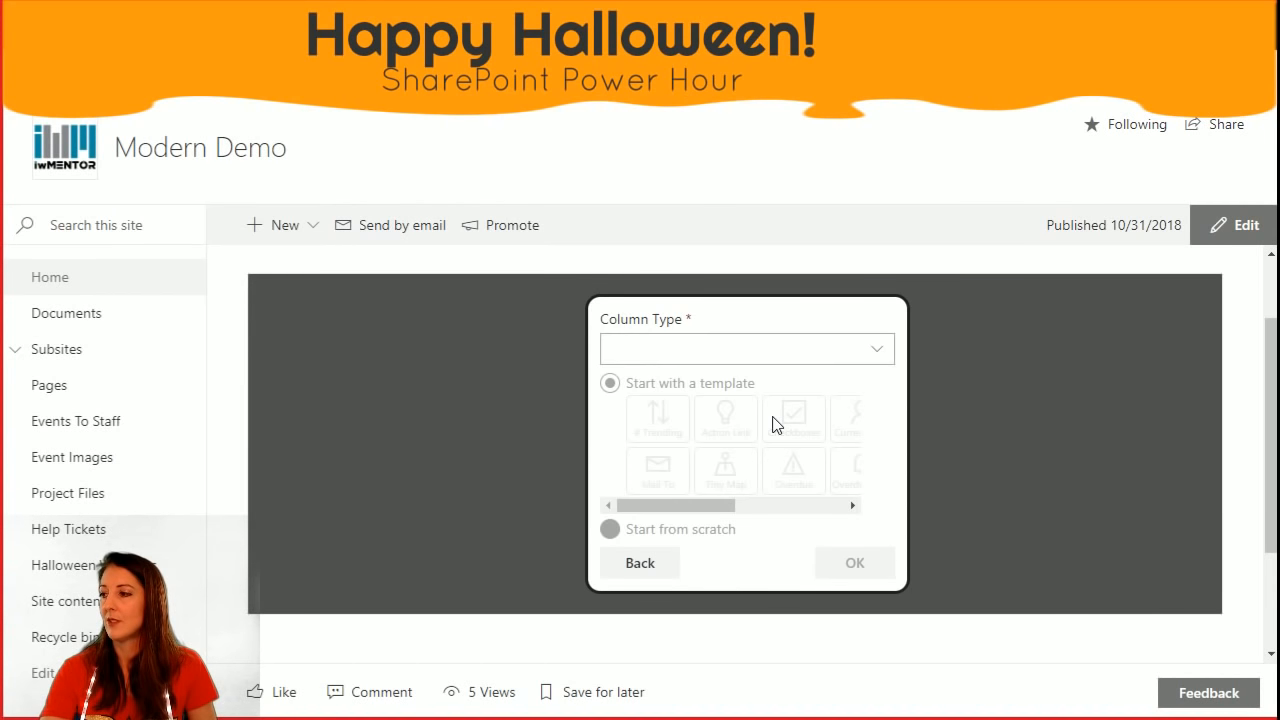
pyautogui.click(704, 360)
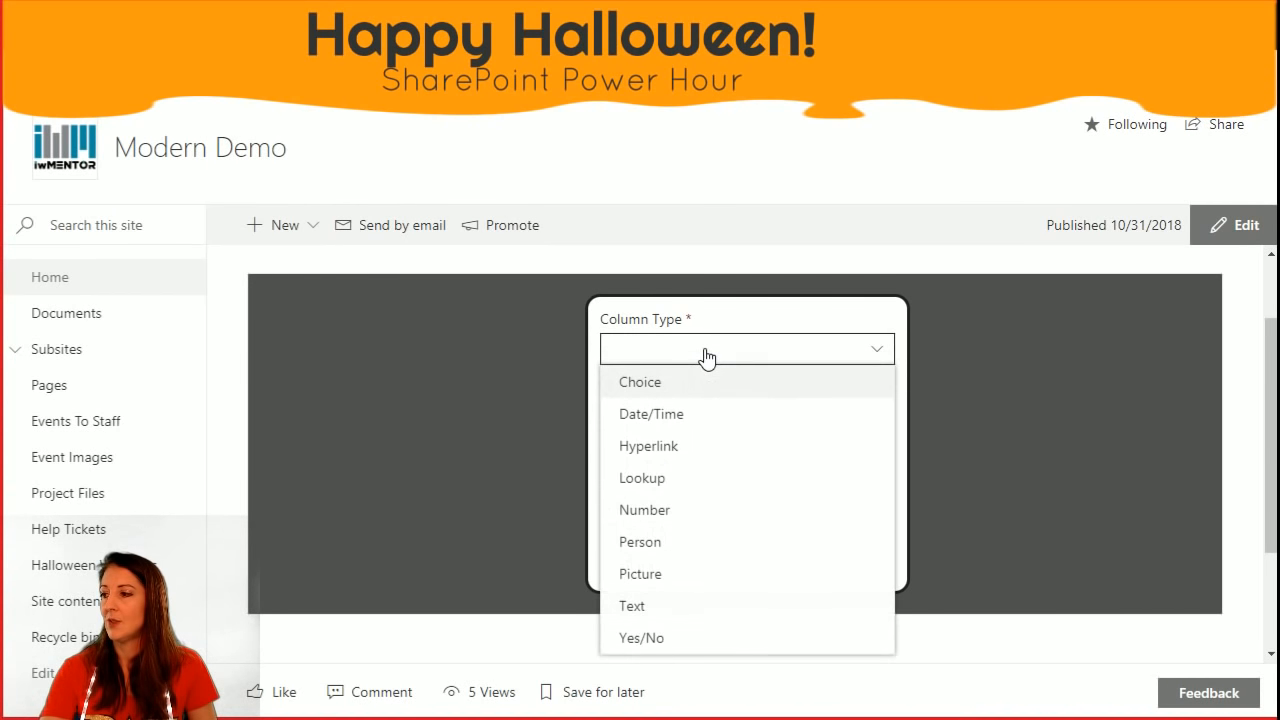
pyautogui.click(707, 452)
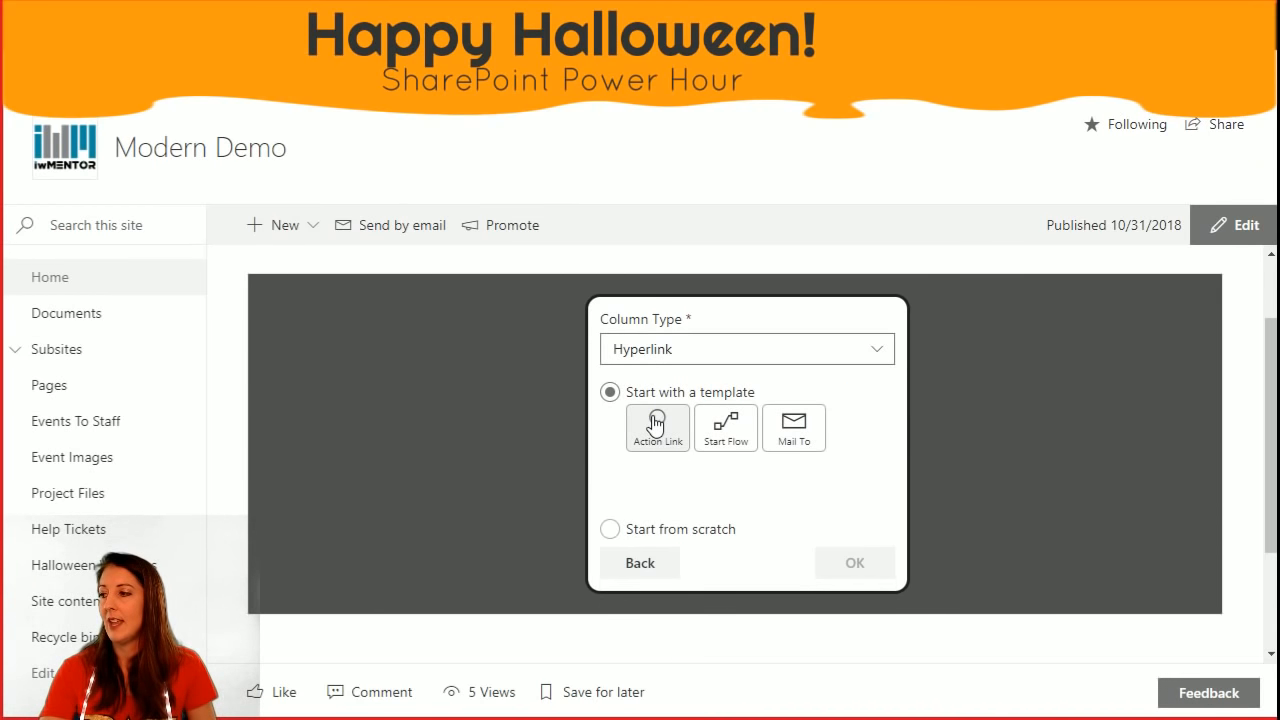
pyautogui.click(806, 436)
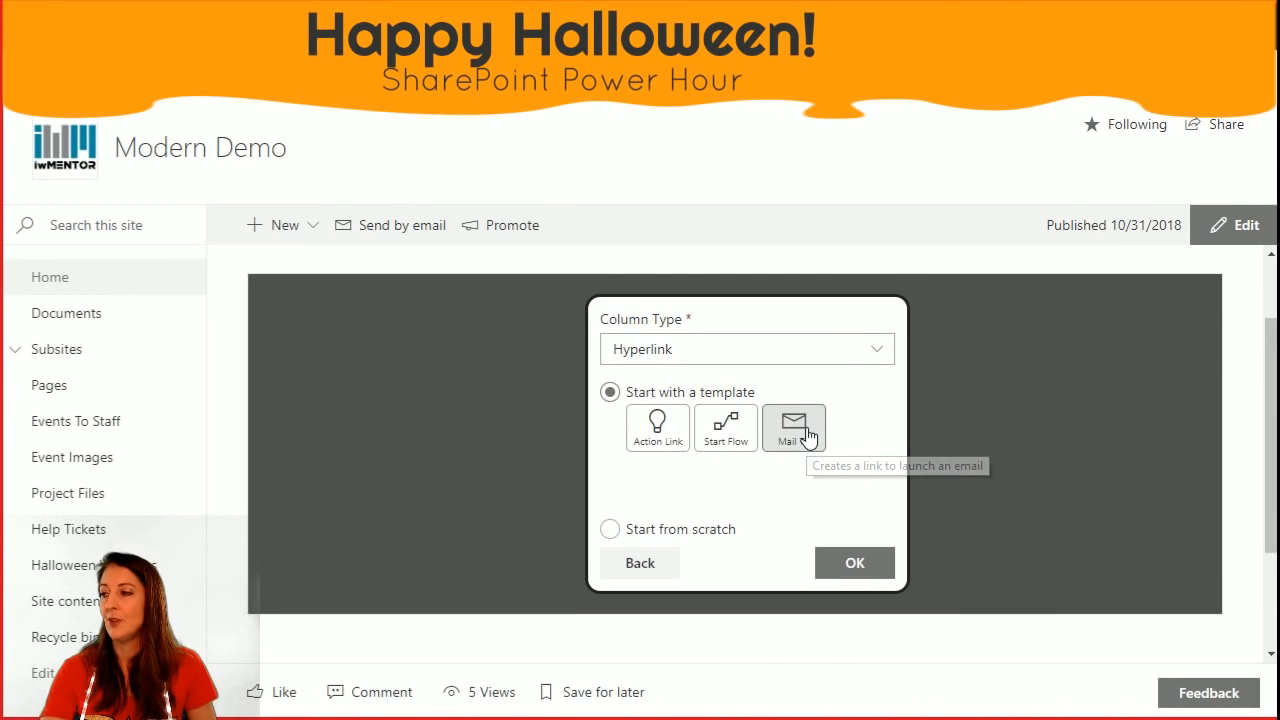
pyautogui.click(857, 561)
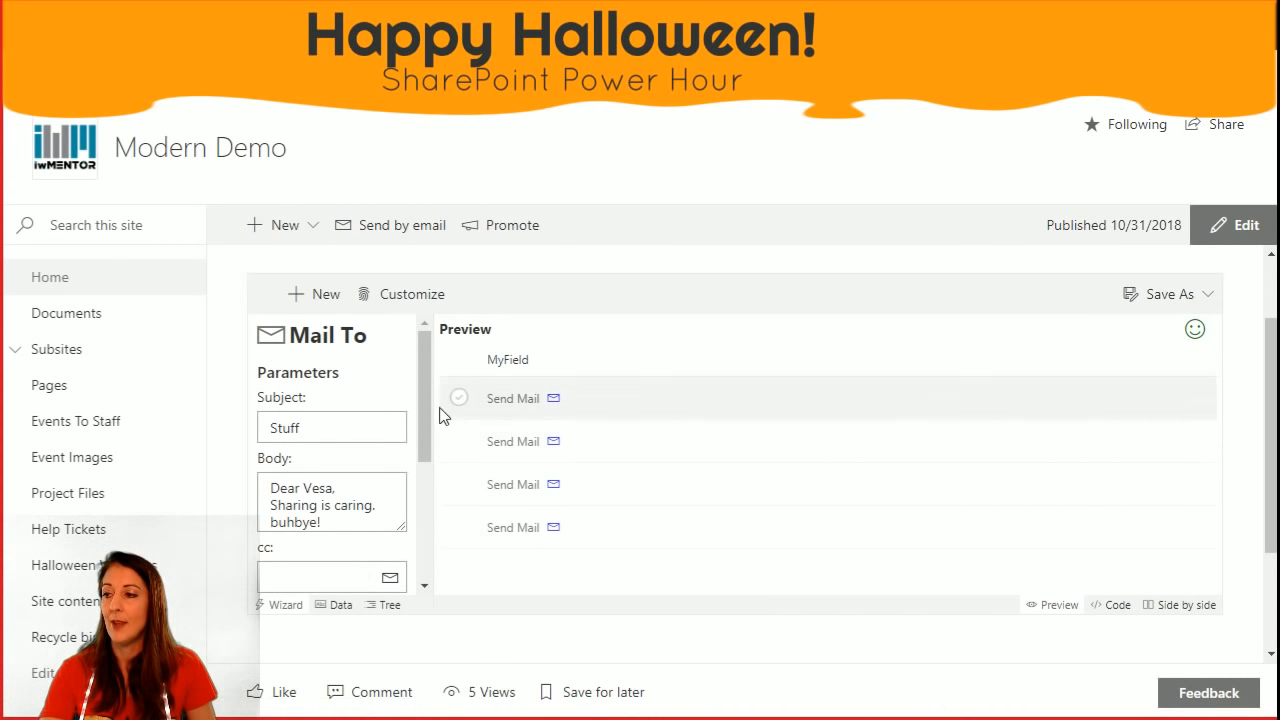
# Replace the Mail To template's display text with "Contact".
pyautogui.moveTo(420, 386); pyautogui.dragTo(388, 508)
pyautogui.click(360, 480)
pyautogui.tripleClick(323, 470)
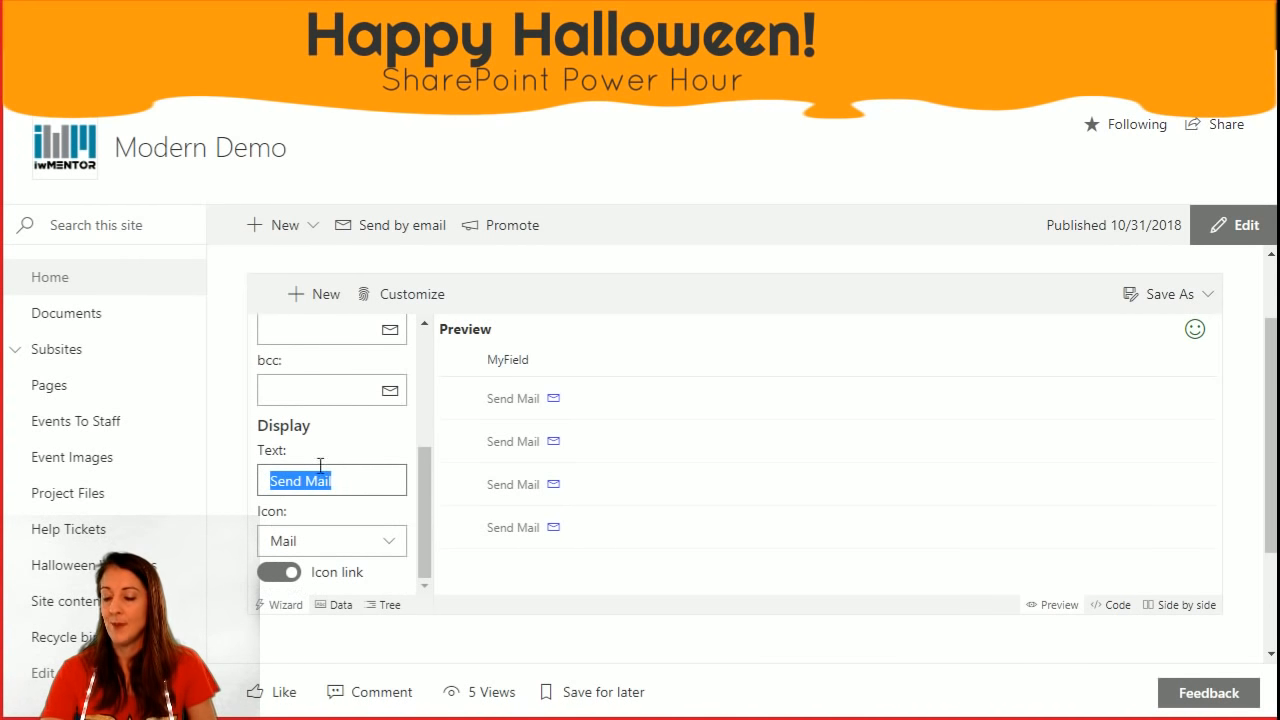
pyautogui.press('BackSpace')
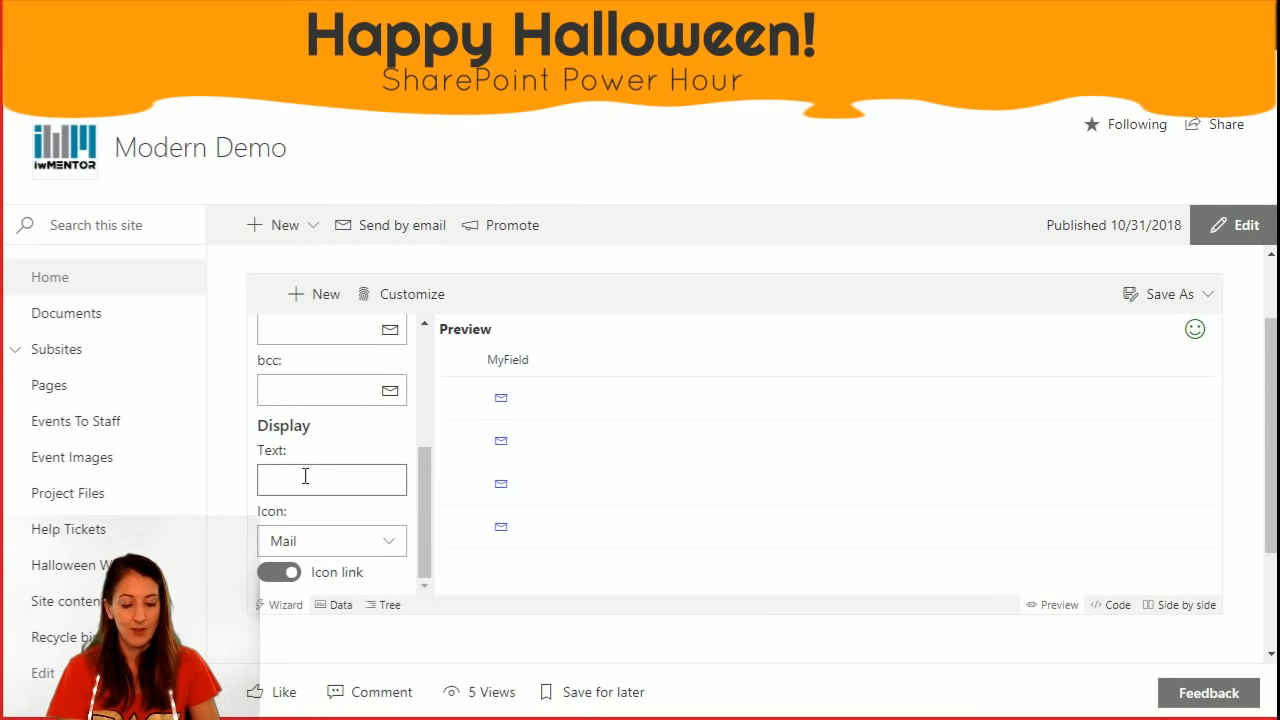
pyautogui.write('Contact')
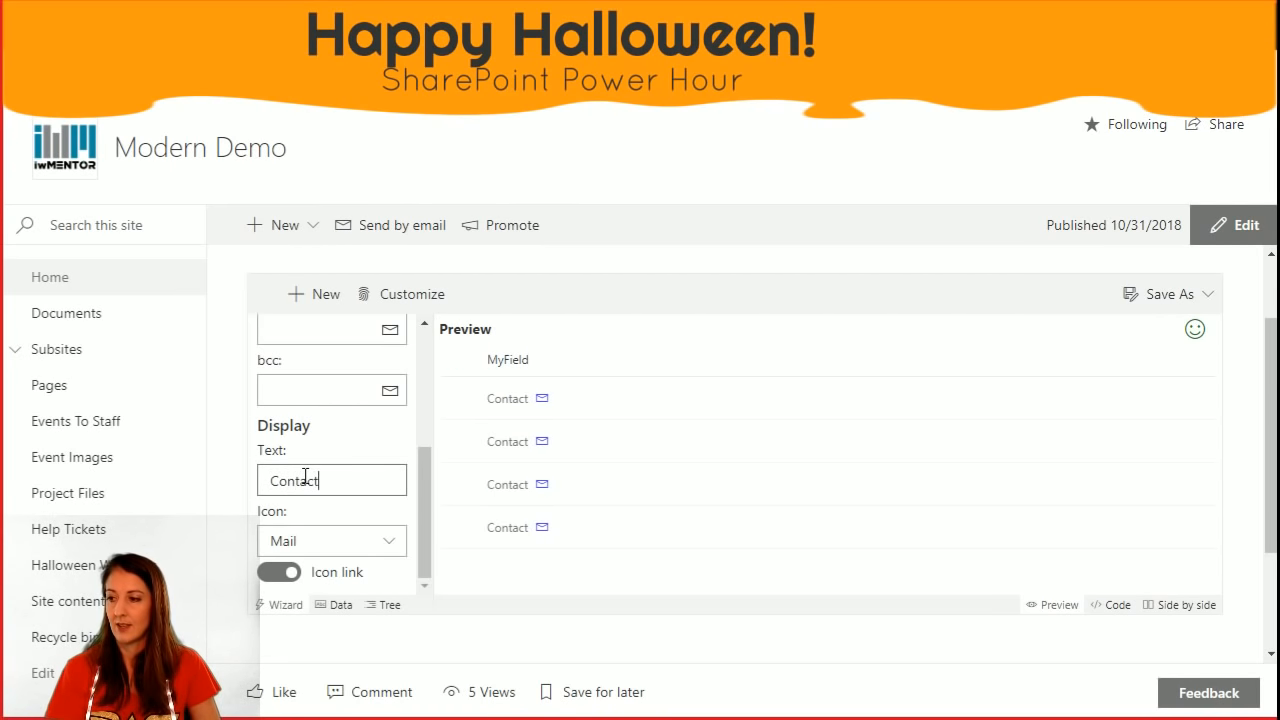
# Try the Contact link as a text link in the preview and return it to an icon link.
pyautogui.scroll(-1, 334, 551)
pyautogui.click(309, 475)
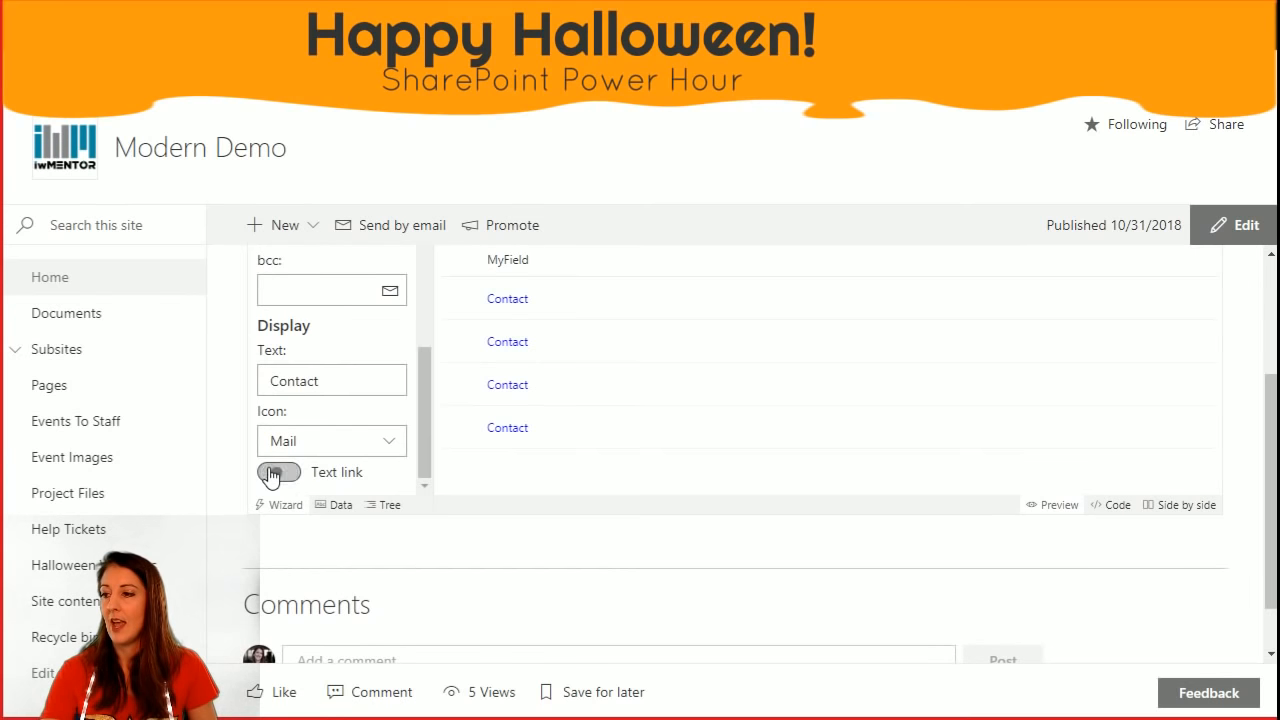
pyautogui.click(286, 476)
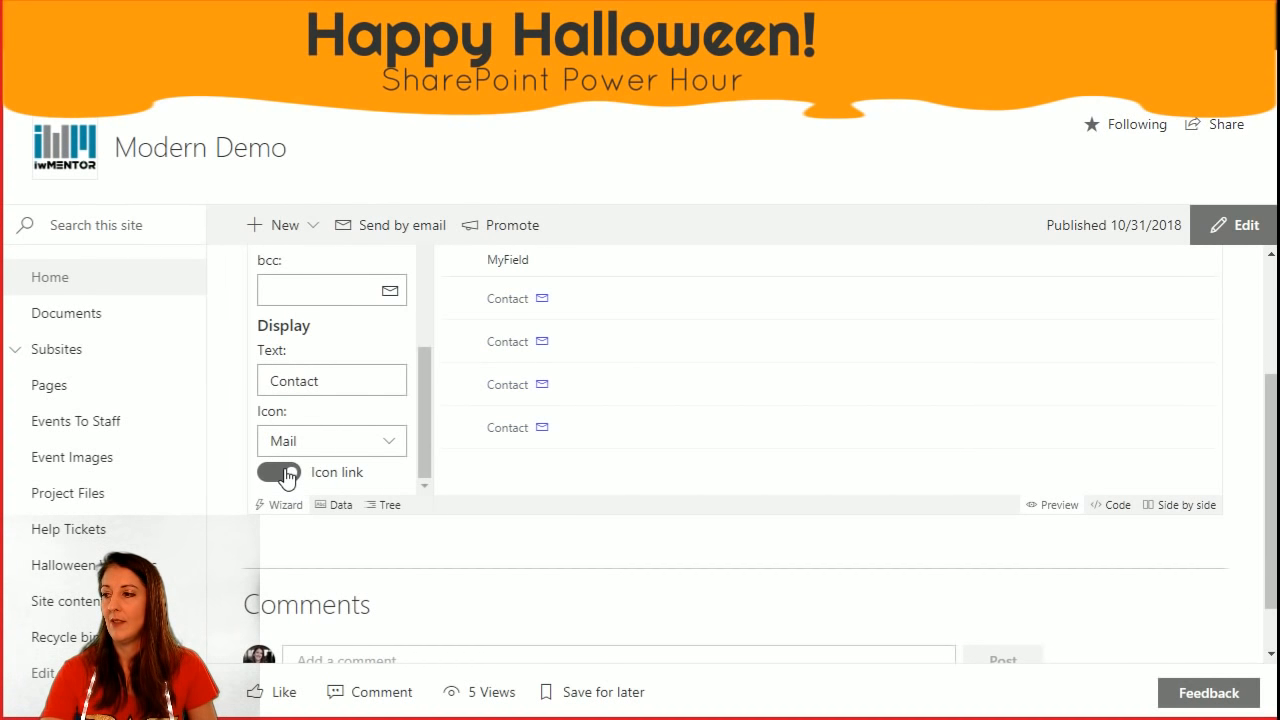
pyautogui.click(281, 476)
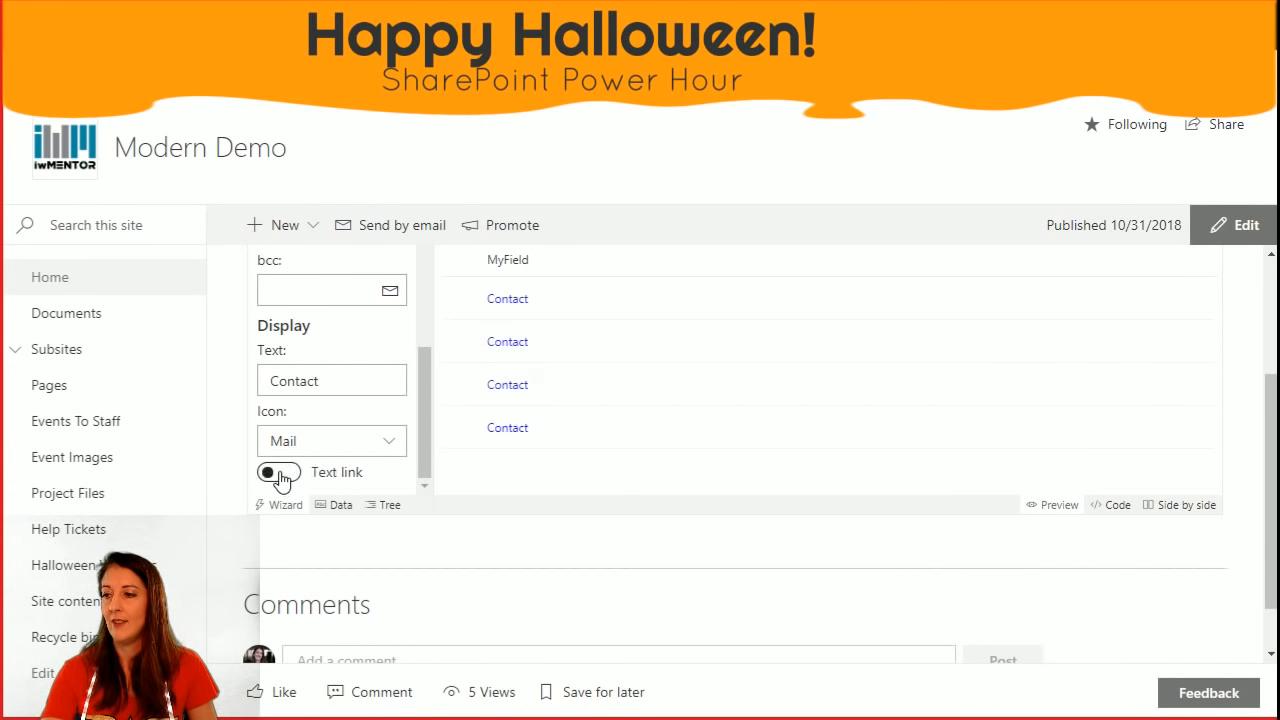
pyautogui.click(281, 476)
# Set the Contact link's icon to Mail Alert and go back to the email's subject and body parameters.
pyautogui.scroll(-1, 334, 389)
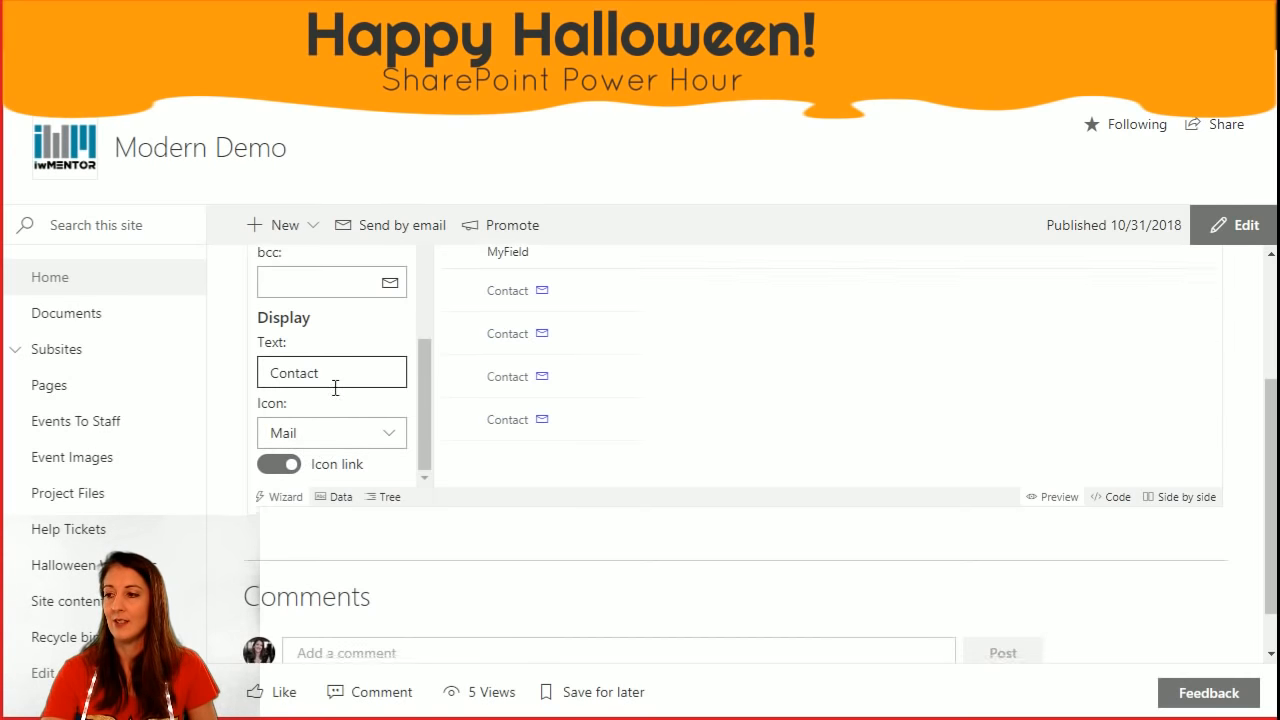
pyautogui.click(389, 377)
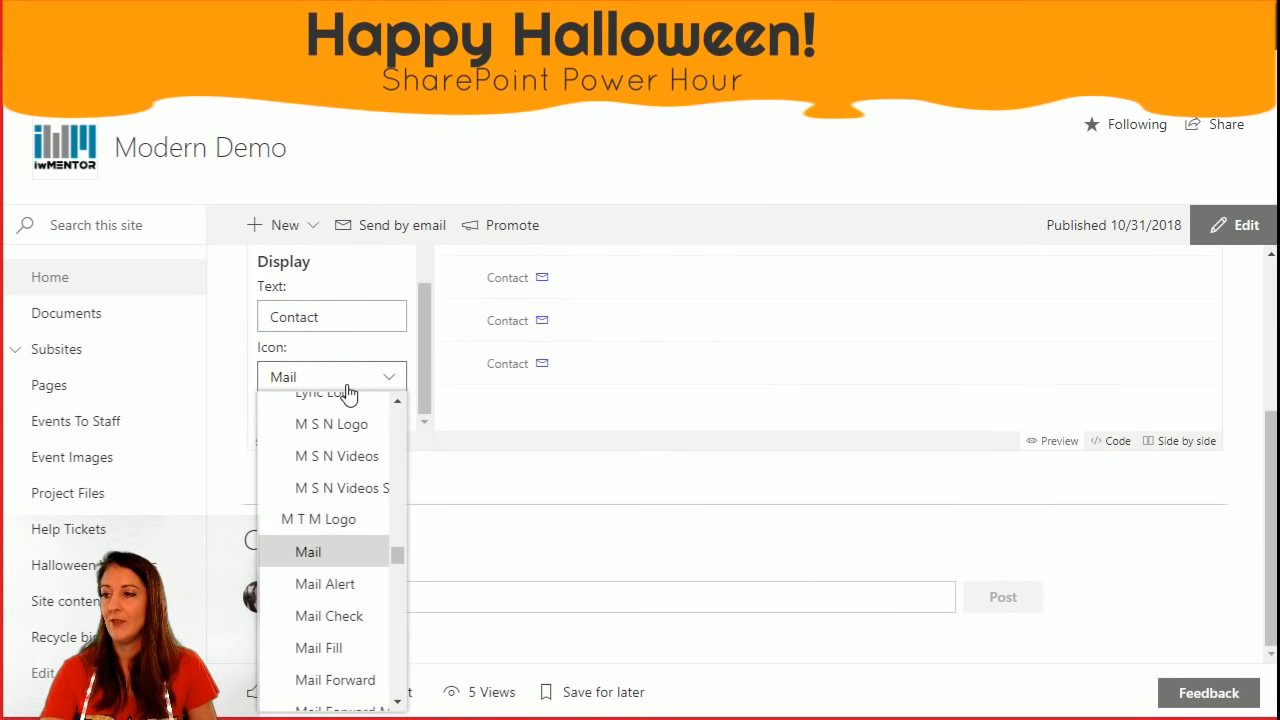
pyautogui.click(345, 588)
pyautogui.moveTo(422, 378); pyautogui.dragTo(421, 268)
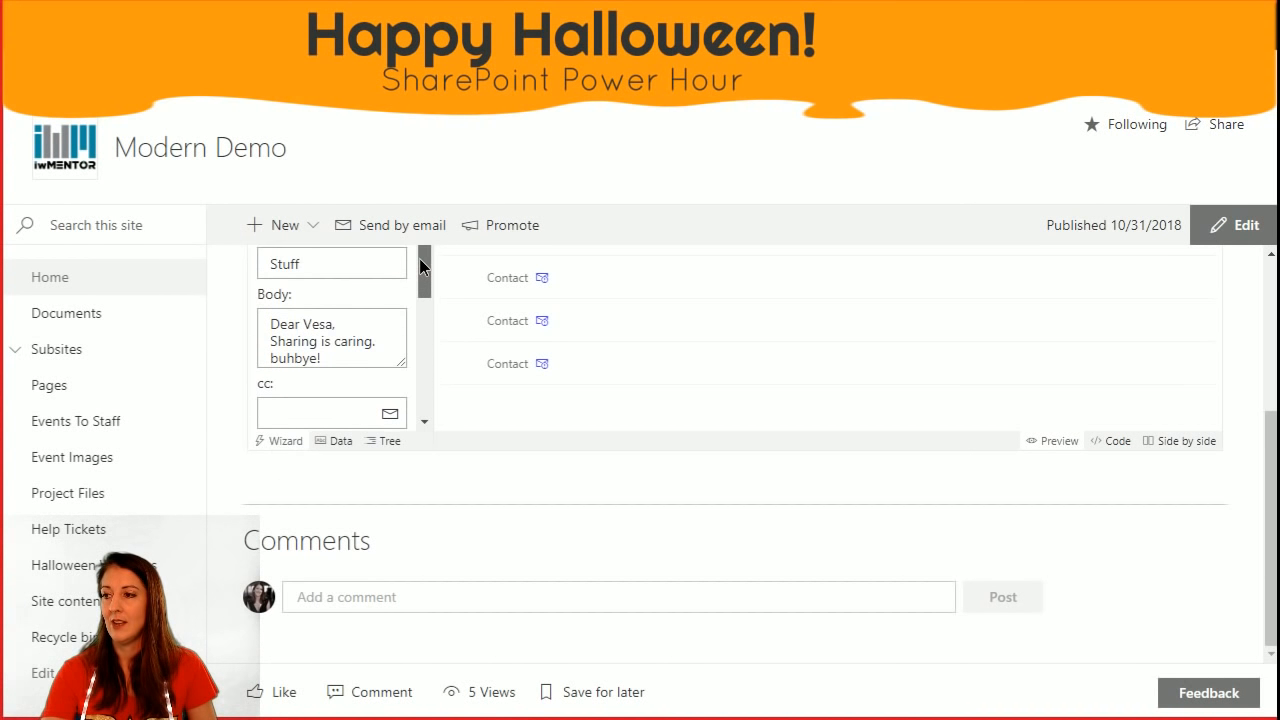
pyautogui.click(300, 336)
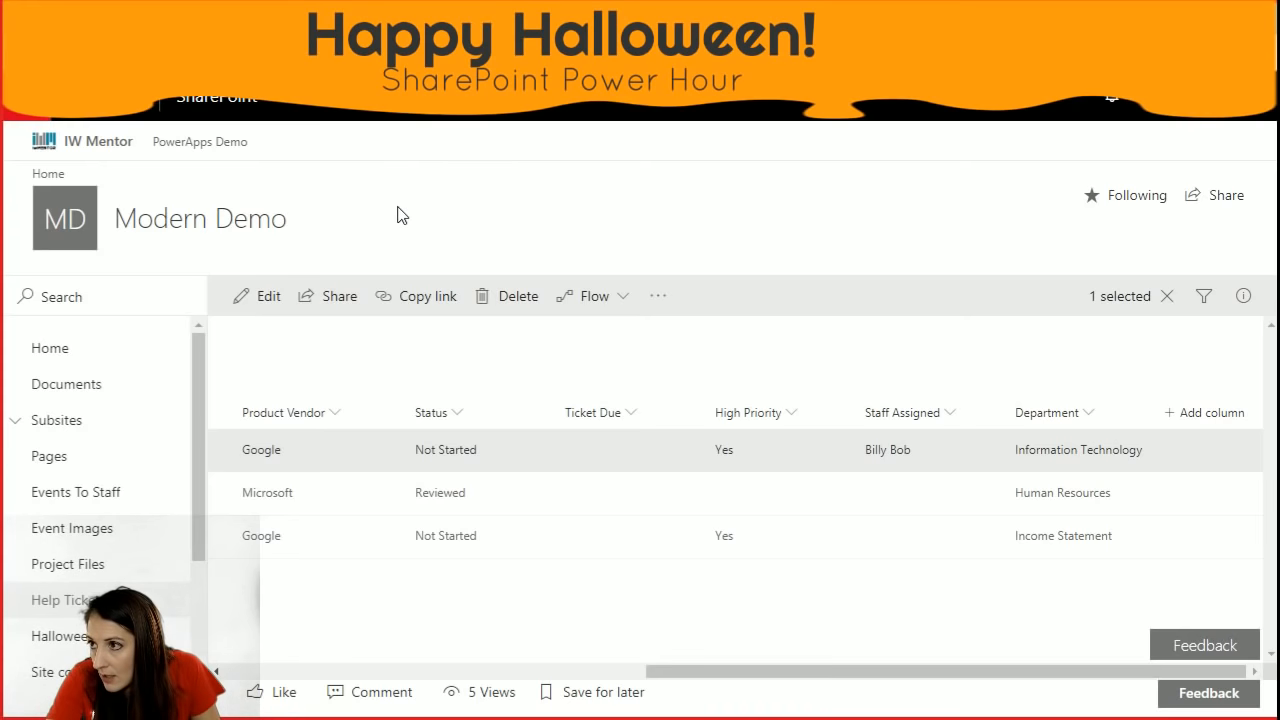
# Reload the Test Page and start a new column format for the Number column type from the Donut template.
pyautogui.click(255, 232)
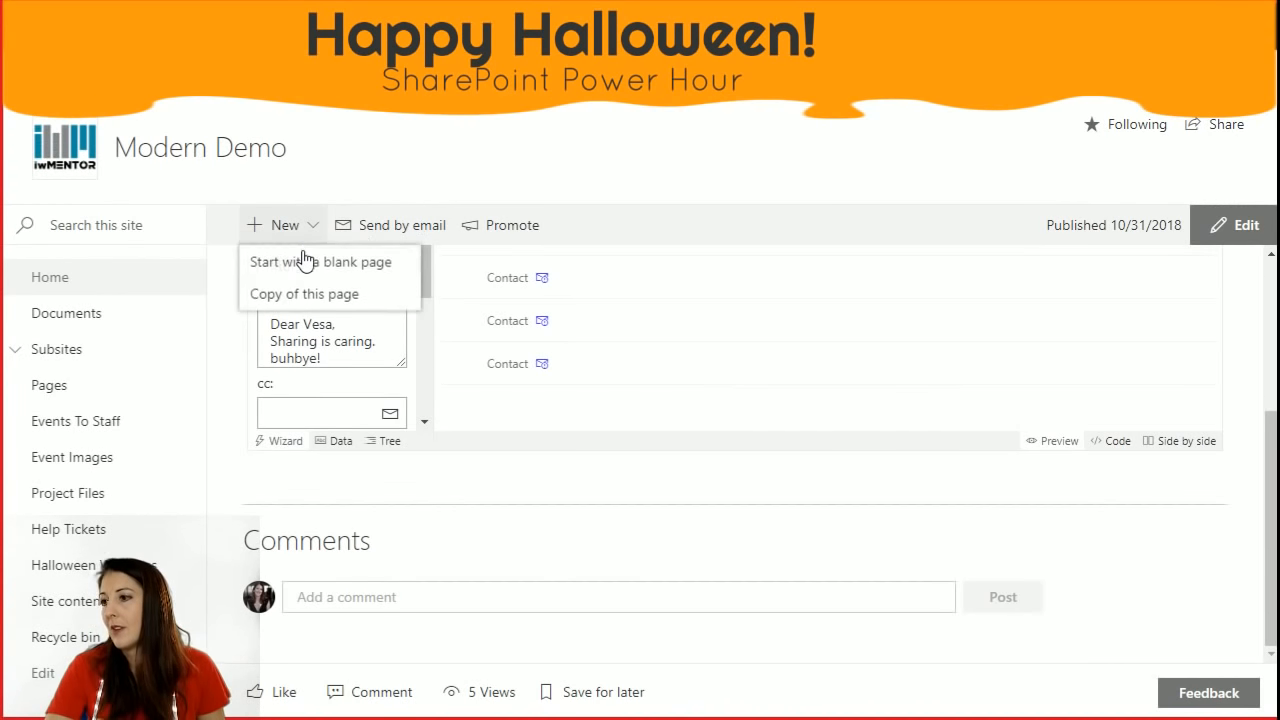
pyautogui.click(304, 258)
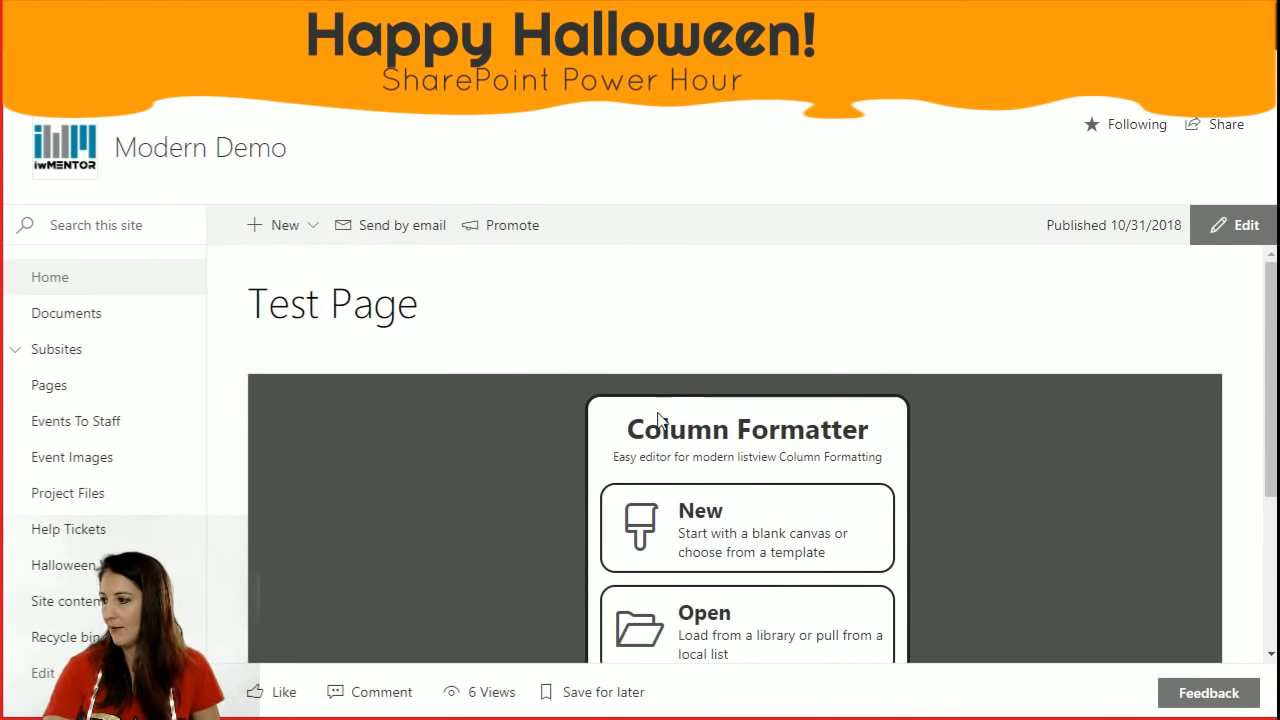
pyautogui.click(735, 520)
pyautogui.click(808, 450)
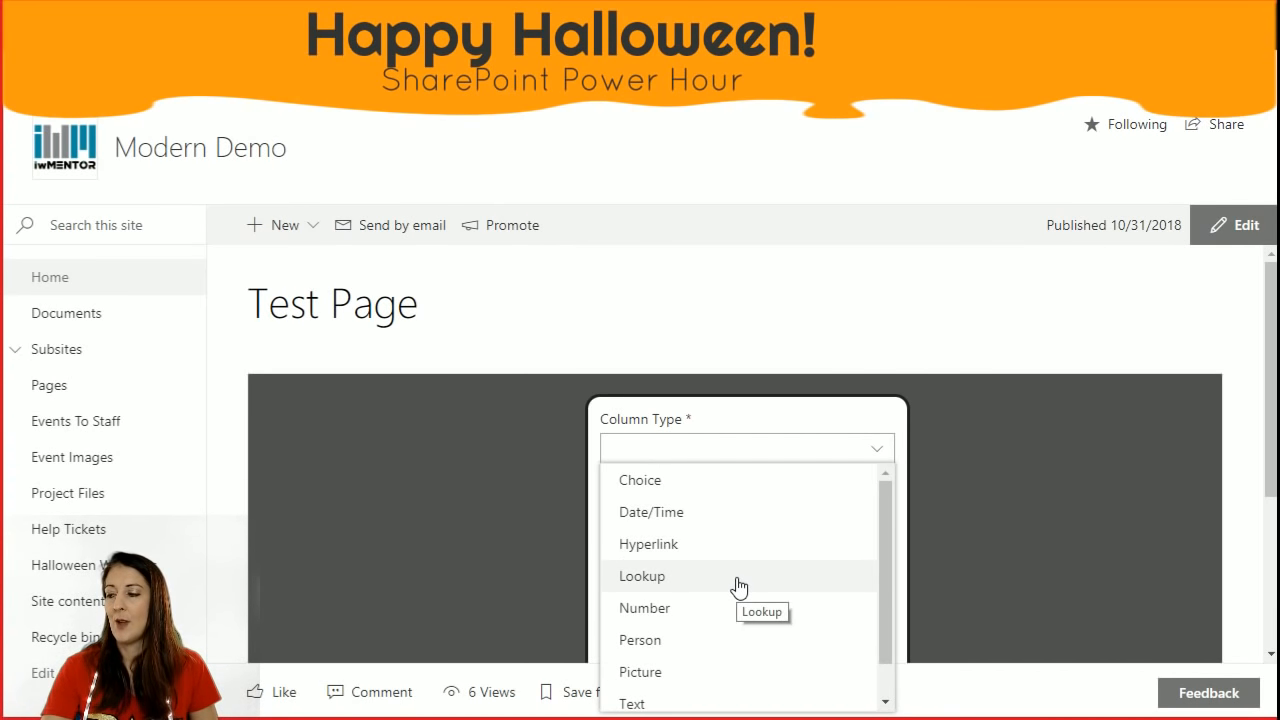
pyautogui.click(738, 608)
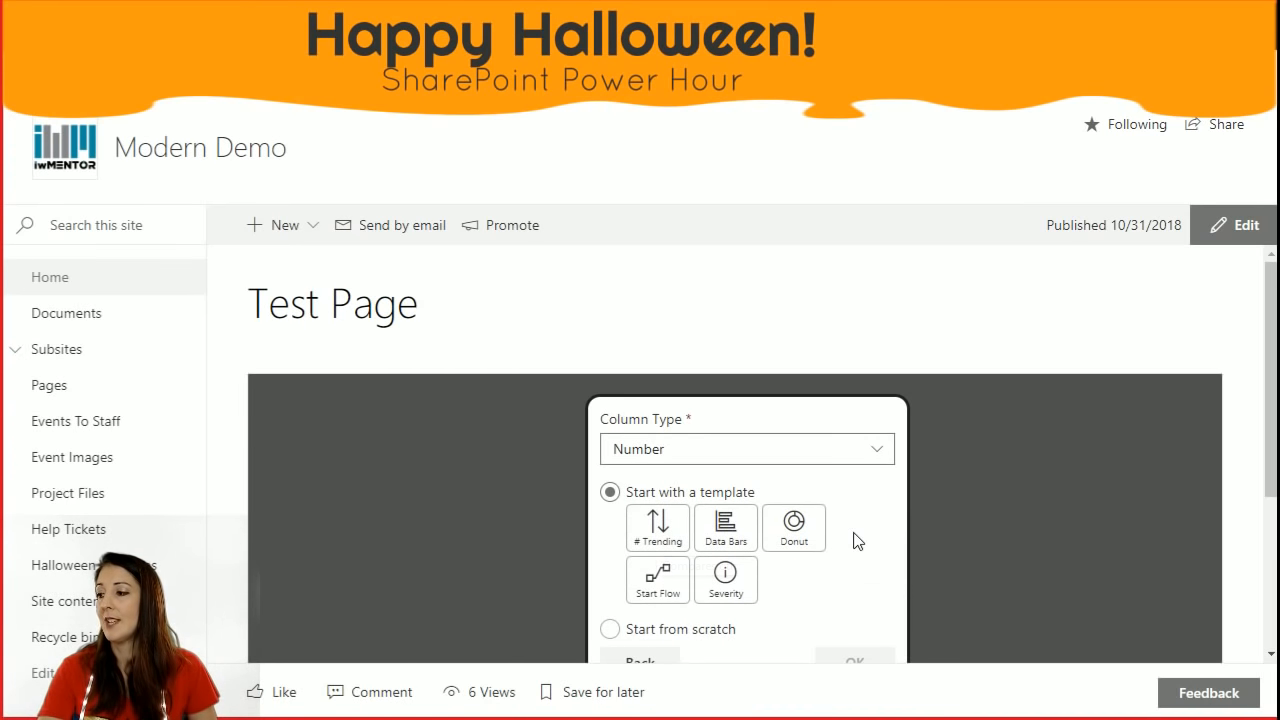
pyautogui.scroll(-2, 830, 525)
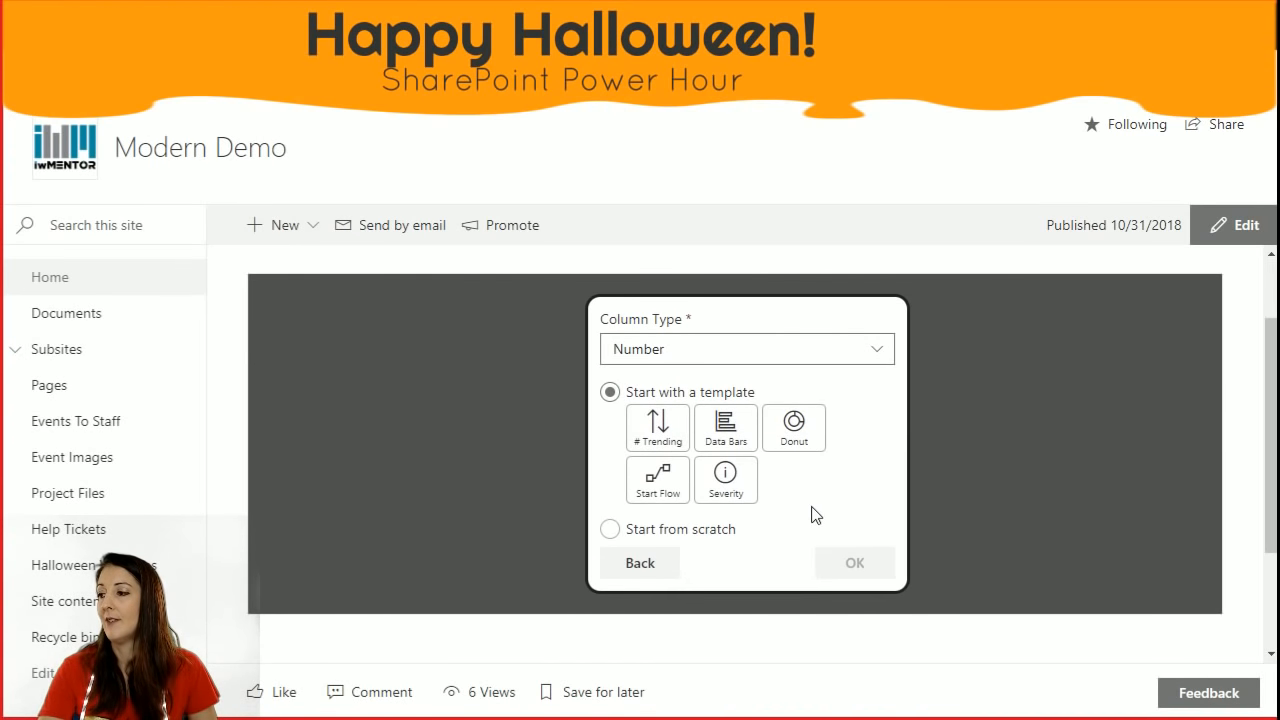
pyautogui.click(800, 428)
pyautogui.click(855, 562)
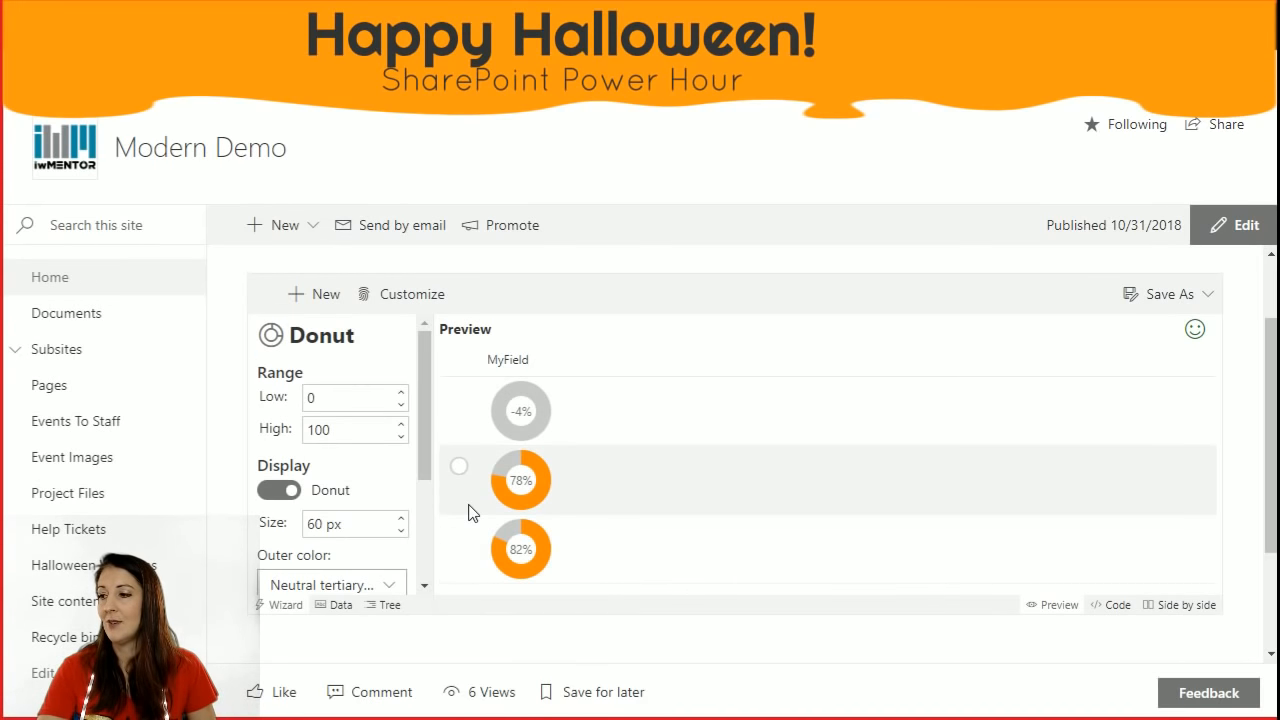
# Set the donut's outer color to Purple.
pyautogui.scroll(-2, 1046, 417)
pyautogui.scroll(2, 1046, 417)
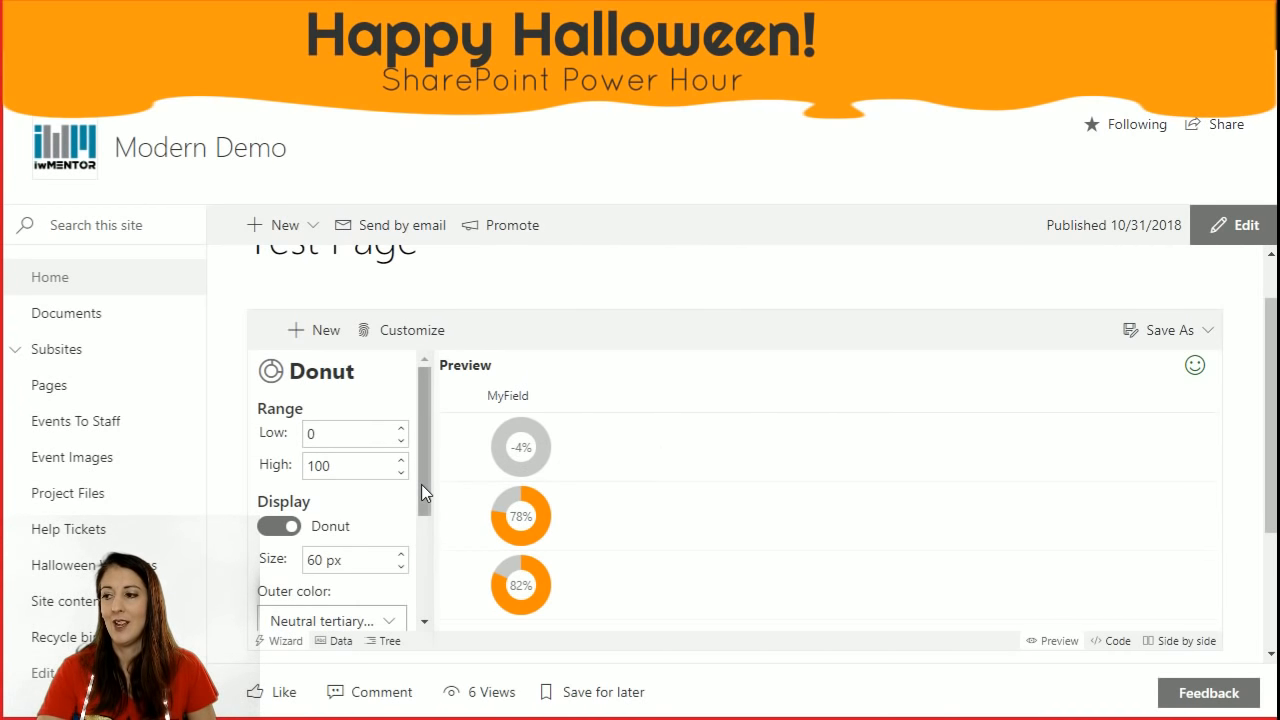
pyautogui.scroll(-3, 421, 484)
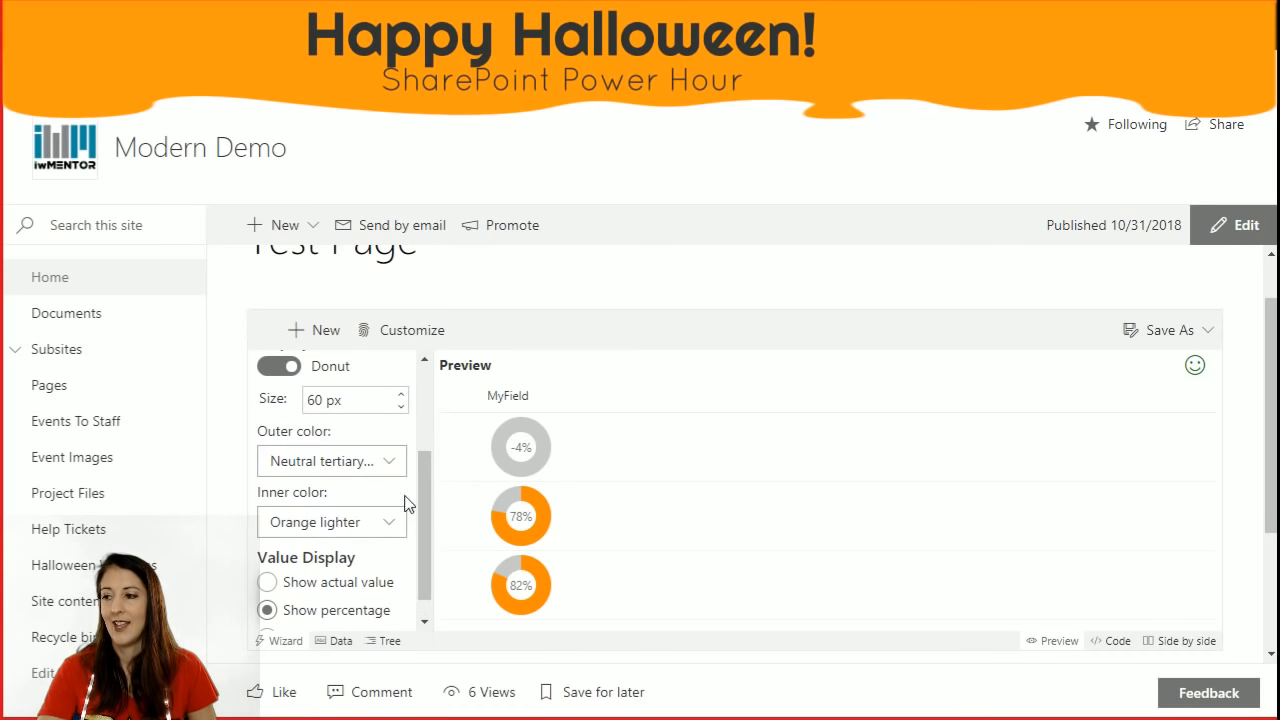
pyautogui.click(389, 461)
pyautogui.scroll(-2, 398, 618)
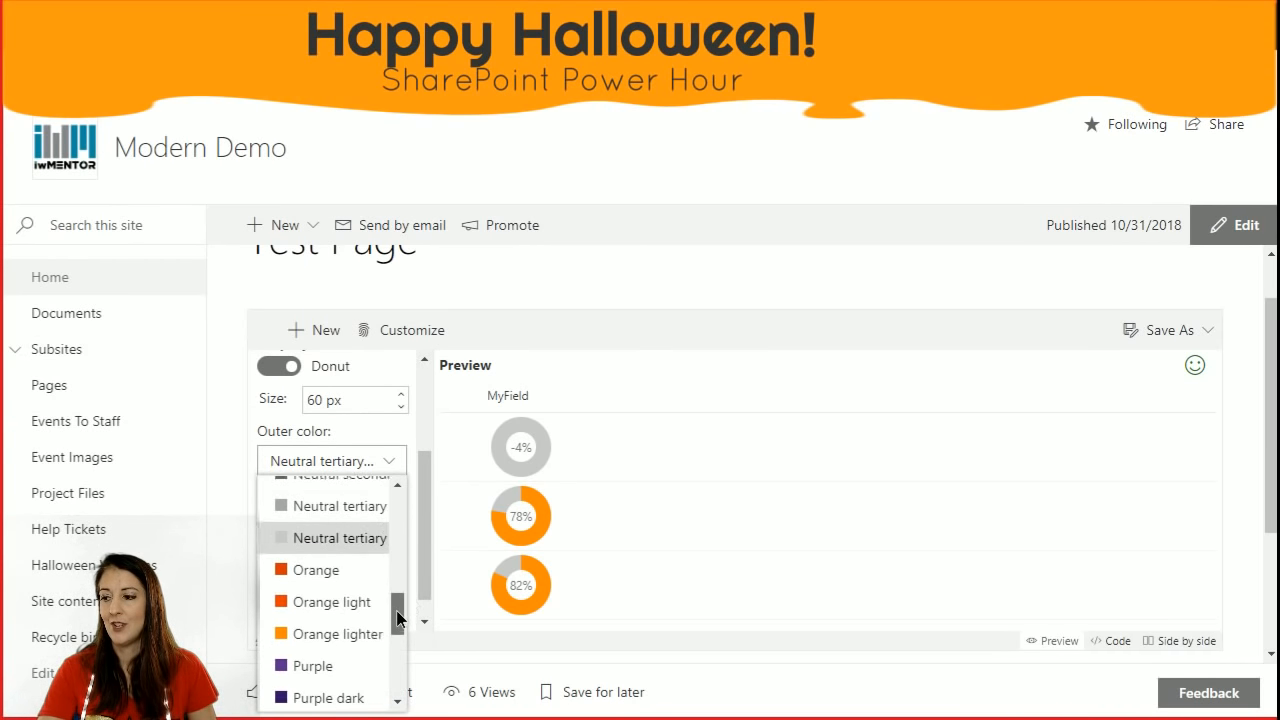
pyautogui.scroll(-2, 398, 618)
pyautogui.click(340, 520)
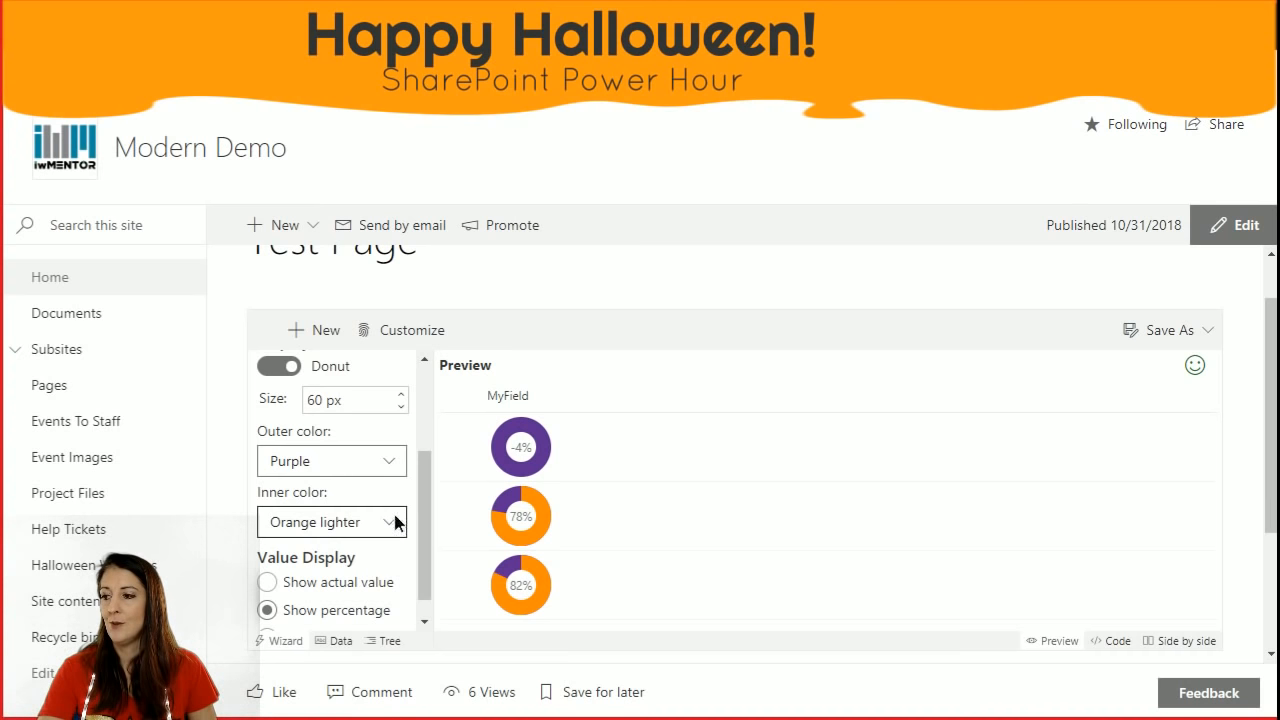
# Set the donut's inner color to Yellow light.
pyautogui.click(395, 522)
pyautogui.scroll(-5, 396, 640)
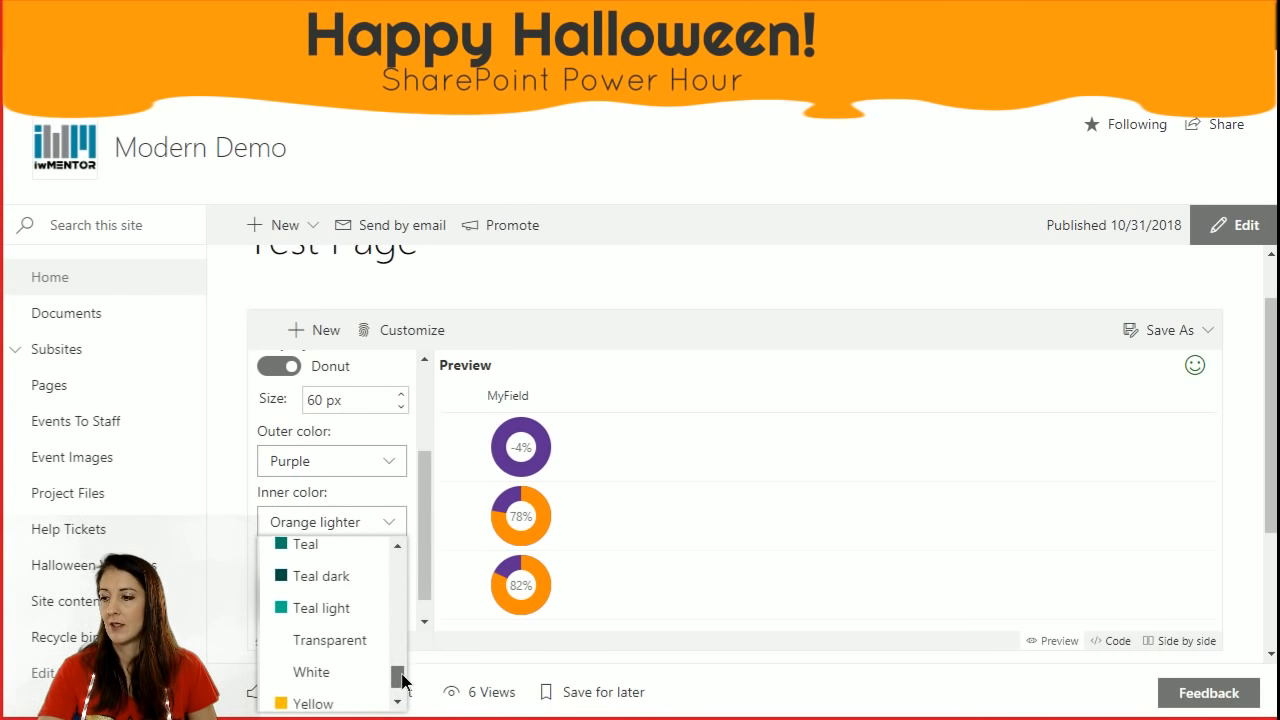
pyautogui.scroll(-1, 400, 688)
pyautogui.click(363, 693)
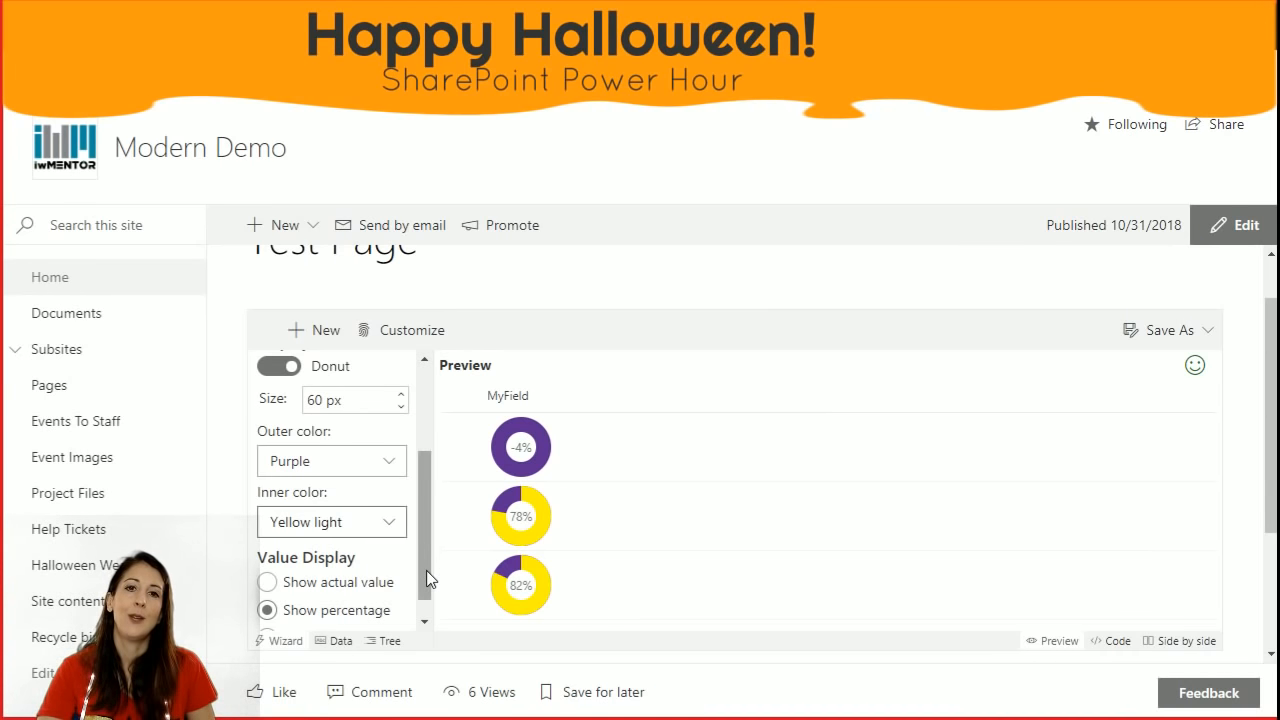
# Review the donut's Value Display options, keeping Show percentage, and return to its range settings.
pyautogui.moveTo(426, 570)
pyautogui.mouseDown()
pyautogui.moveTo(428, 494)
pyautogui.moveTo(422, 567)
pyautogui.mouseUp()
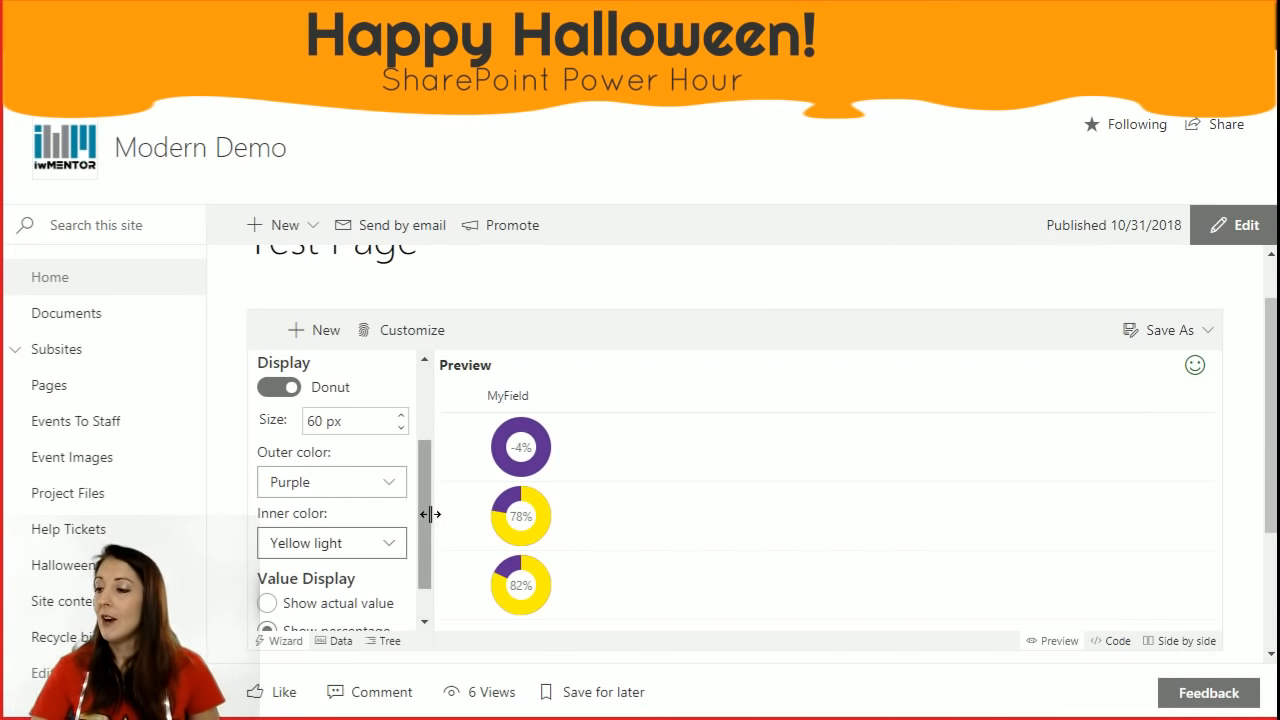
pyautogui.moveTo(427, 516); pyautogui.dragTo(428, 541)
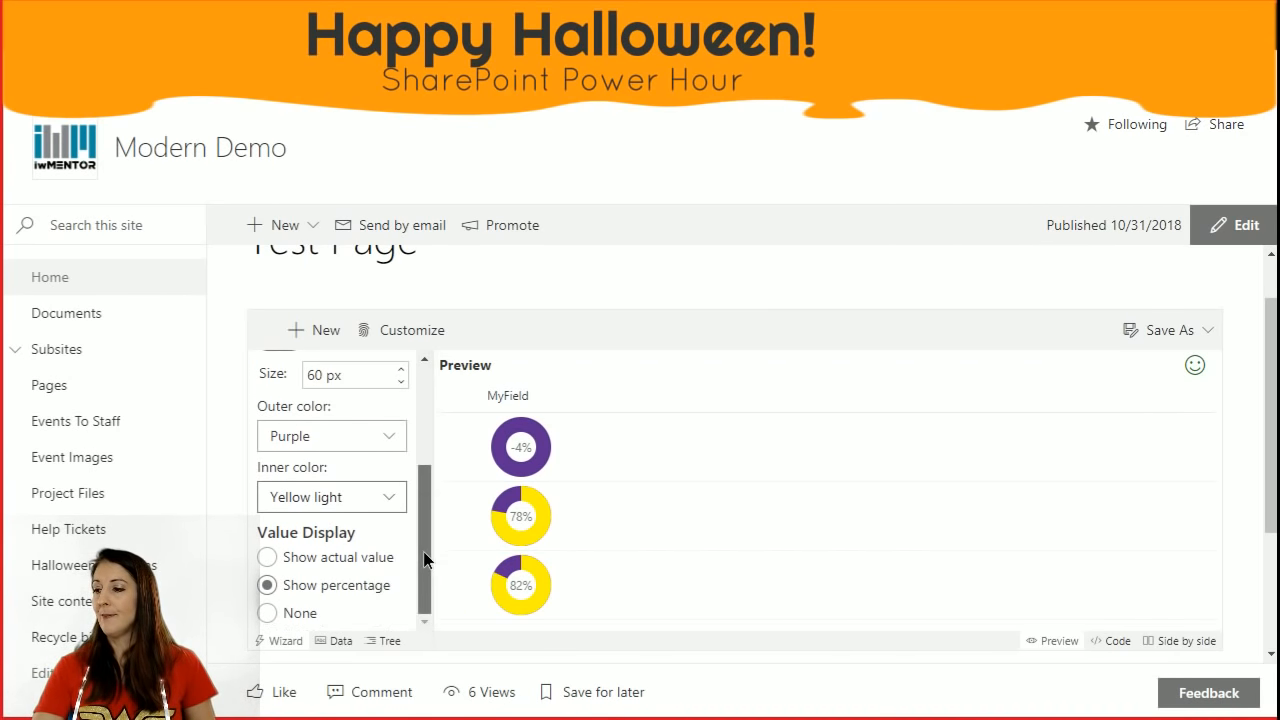
pyautogui.click(268, 557)
pyautogui.click(267, 585)
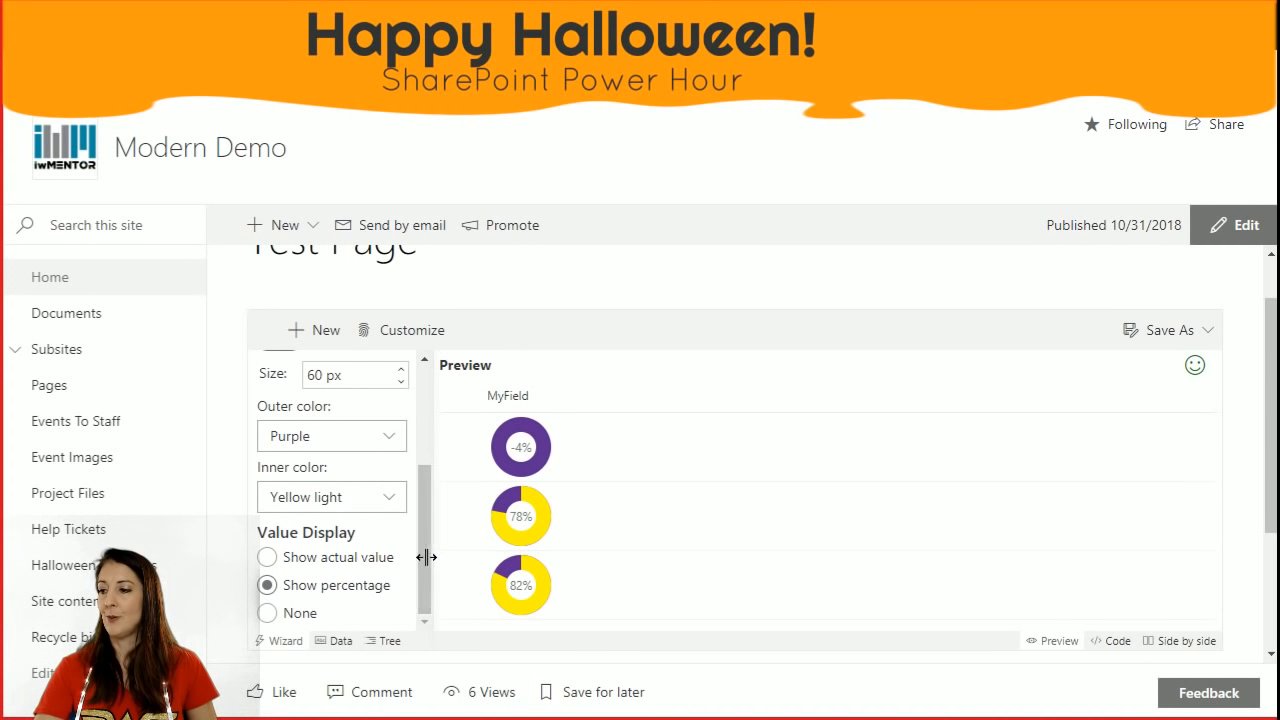
pyautogui.moveTo(422, 561); pyautogui.dragTo(432, 438)
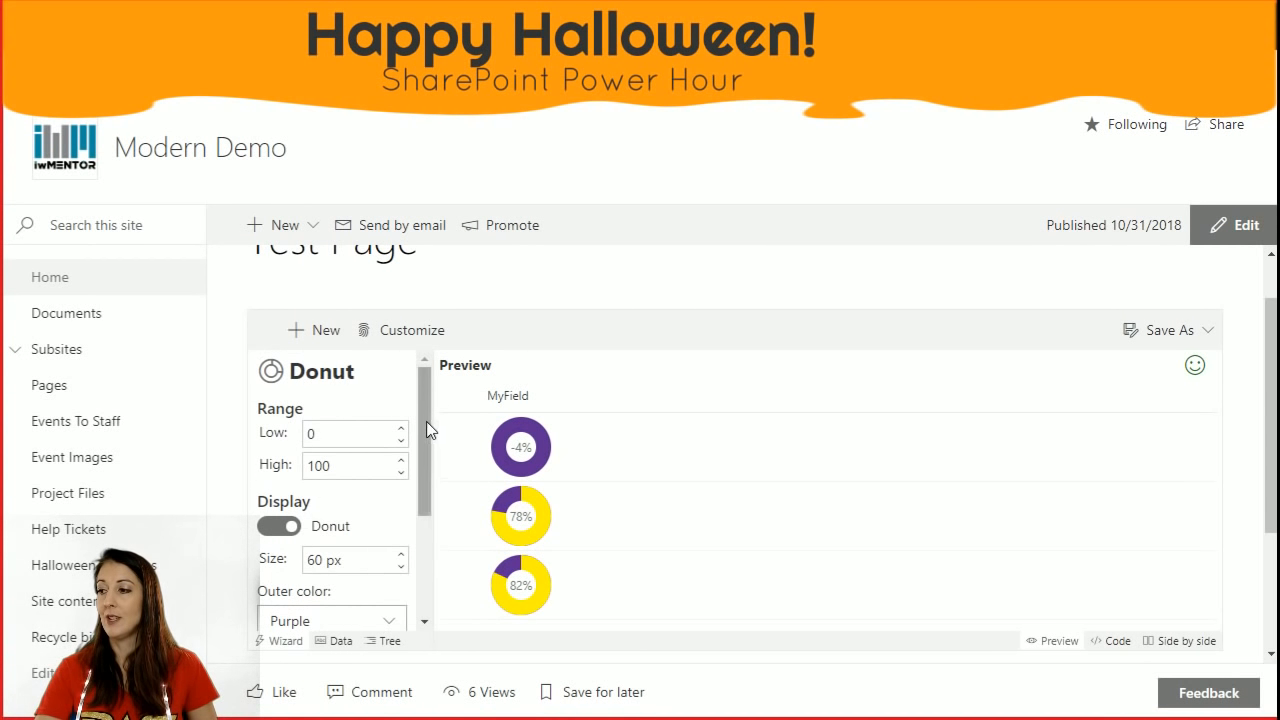
# Discard the donut format and start a new Number column format from the # Trending template.
pyautogui.click(307, 332)
pyautogui.click(642, 420)
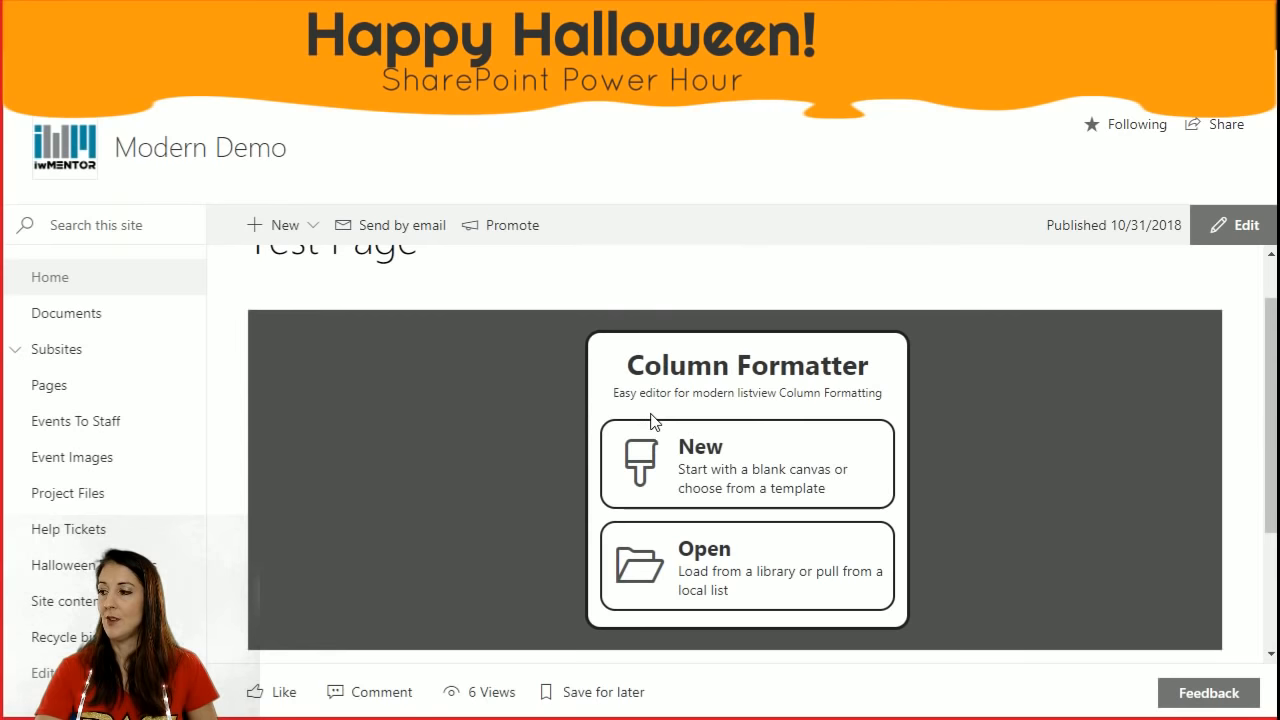
pyautogui.click(726, 466)
pyautogui.click(730, 400)
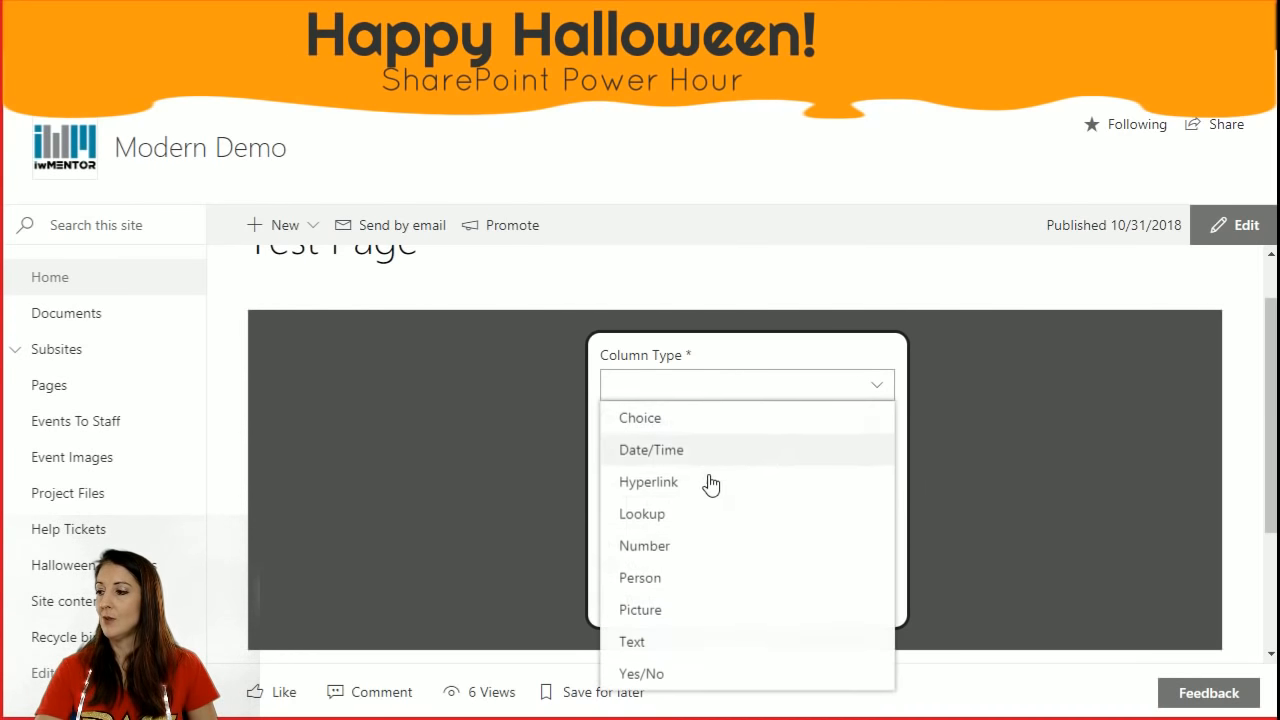
pyautogui.click(695, 545)
pyautogui.click(657, 458)
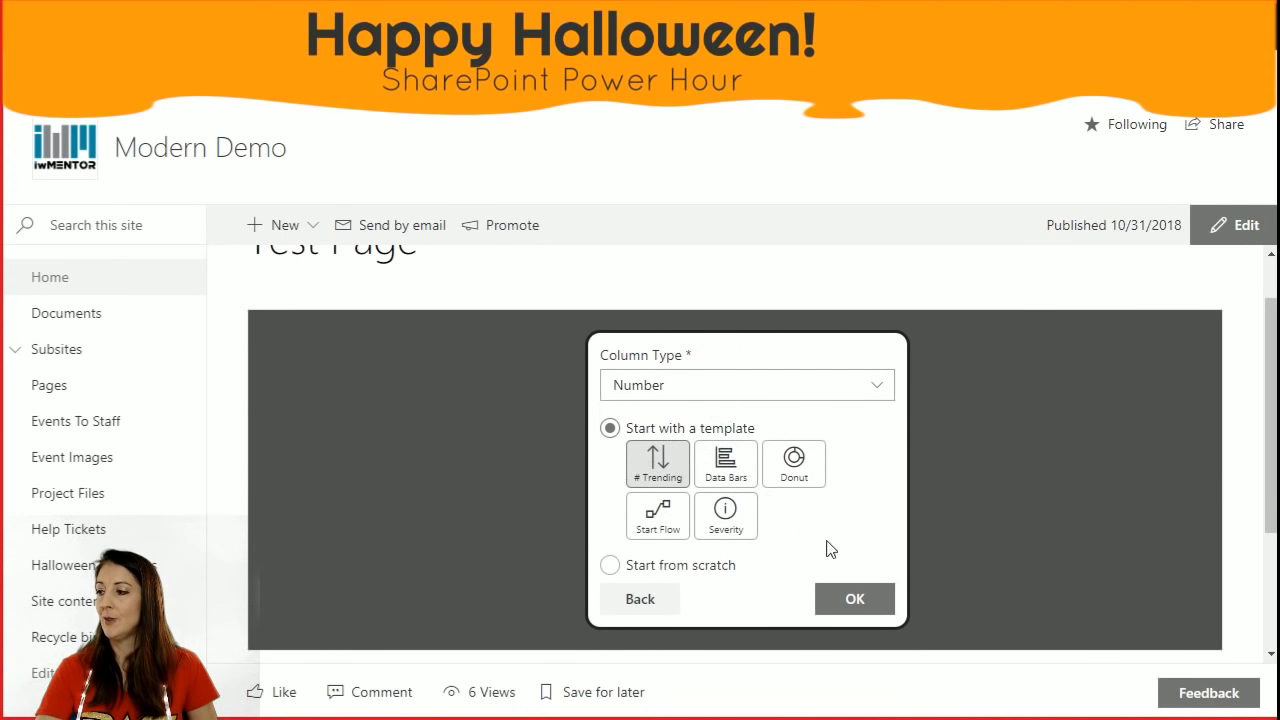
pyautogui.click(848, 598)
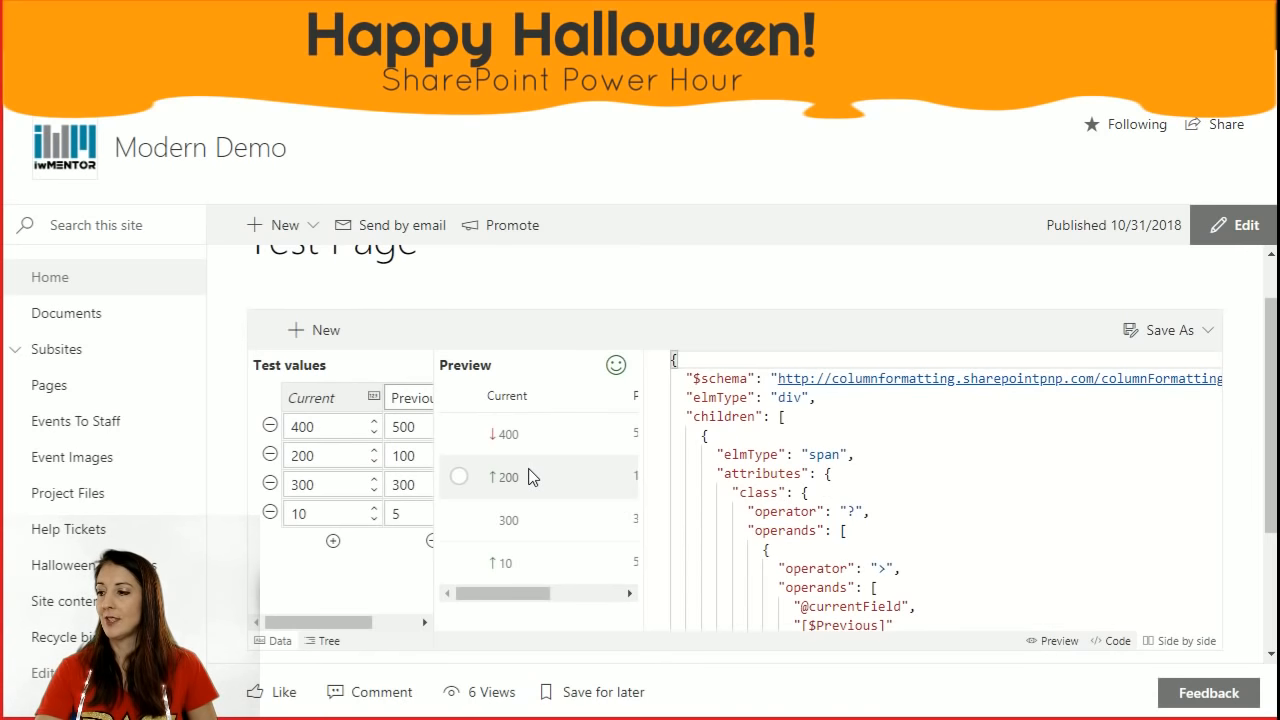
# Examine the Current and Previous test value columns that drive the # Trending format's preview.
pyautogui.moveTo(323, 622)
pyautogui.mouseDown()
pyautogui.moveTo(409, 634)
pyautogui.moveTo(336, 611)
pyautogui.mouseUp()
pyautogui.moveTo(531, 594)
pyautogui.mouseDown()
pyautogui.moveTo(594, 606)
pyautogui.moveTo(532, 606)
pyautogui.mouseUp()
pyautogui.moveTo(366, 626)
pyautogui.mouseDown()
pyautogui.moveTo(407, 628)
pyautogui.moveTo(387, 626)
pyautogui.mouseUp()
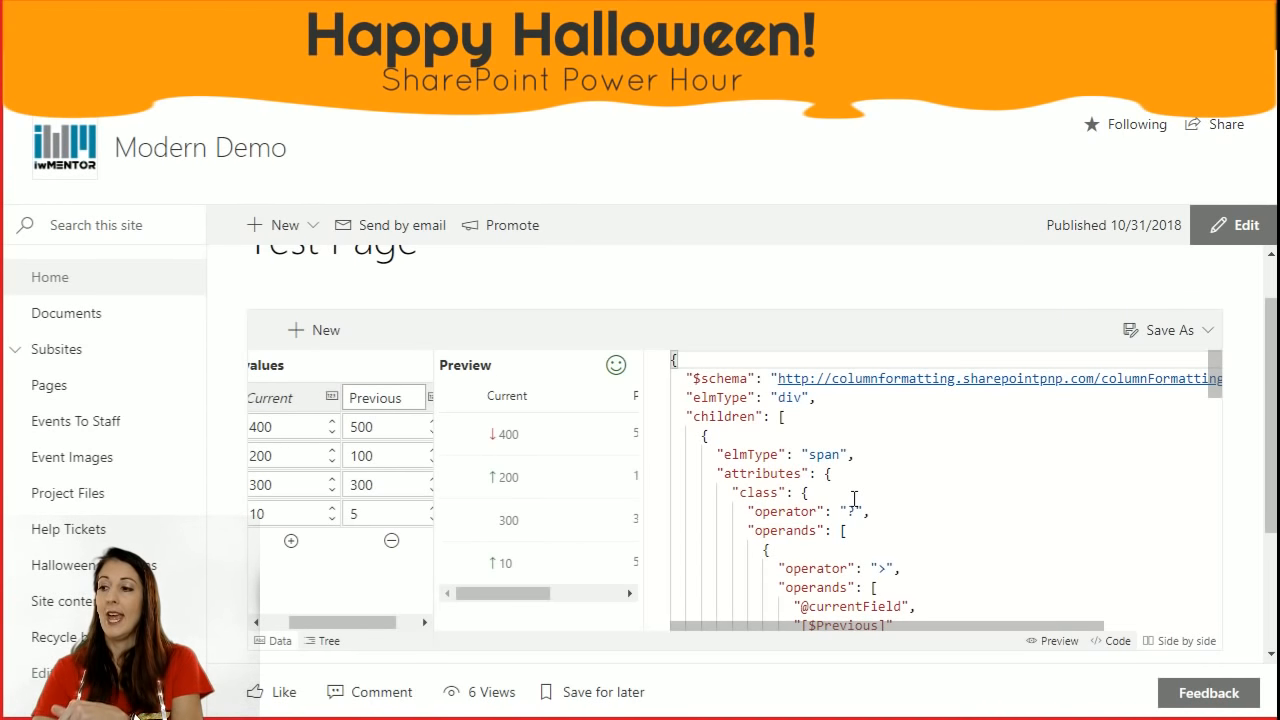
pyautogui.doubleClick(365, 398)
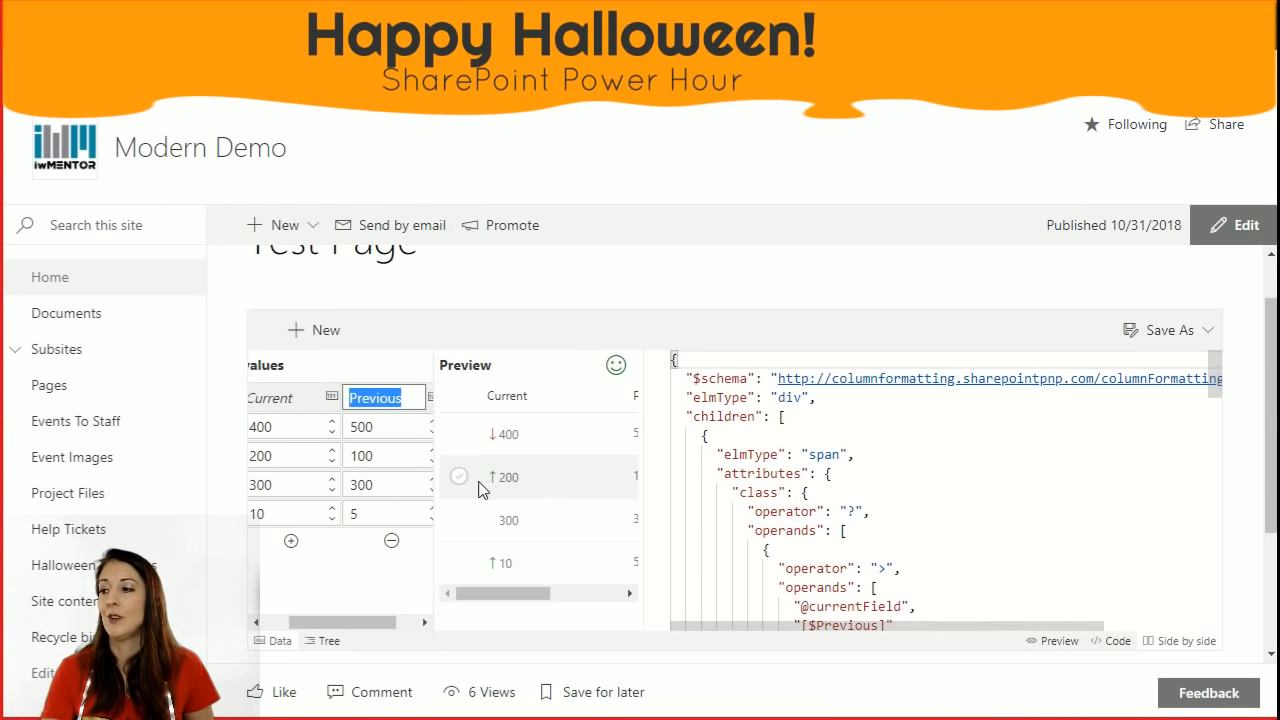
# Discard the # Trending format and start a new Number column format from the Data Bars template.
pyautogui.click(314, 328)
pyautogui.click(645, 421)
pyautogui.click(740, 487)
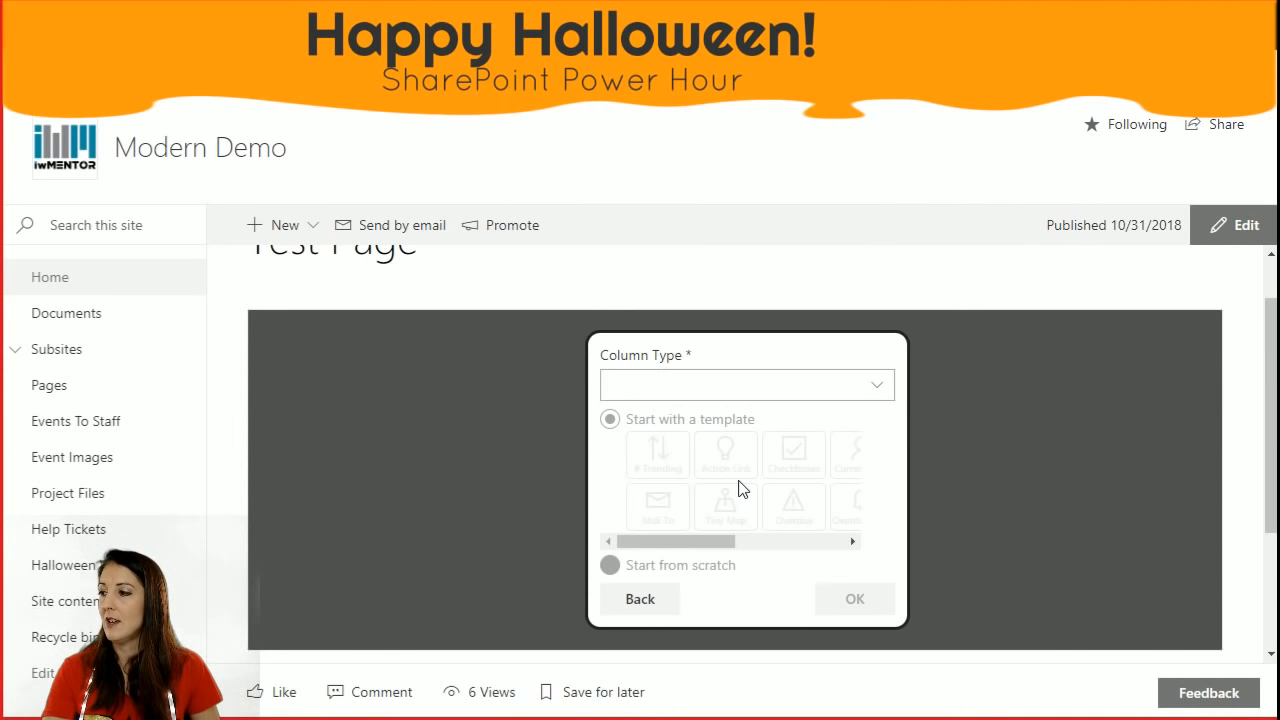
pyautogui.click(645, 390)
pyautogui.click(708, 556)
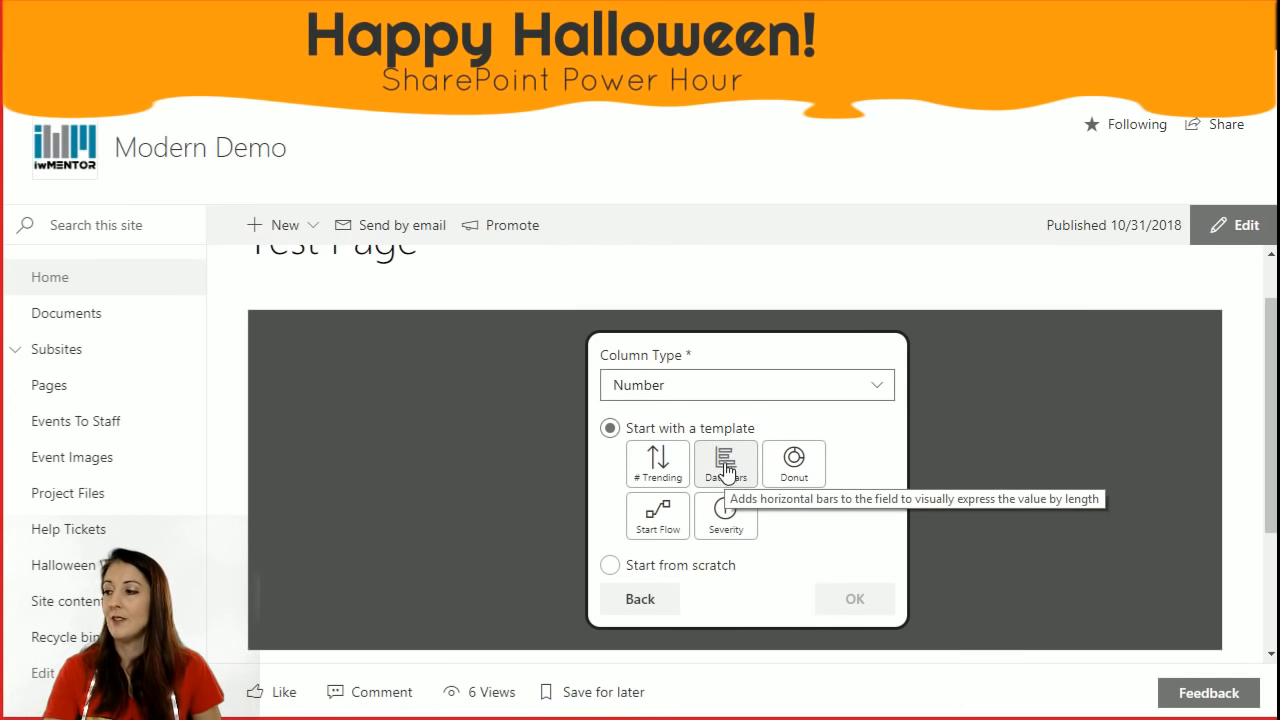
pyautogui.click(876, 384)
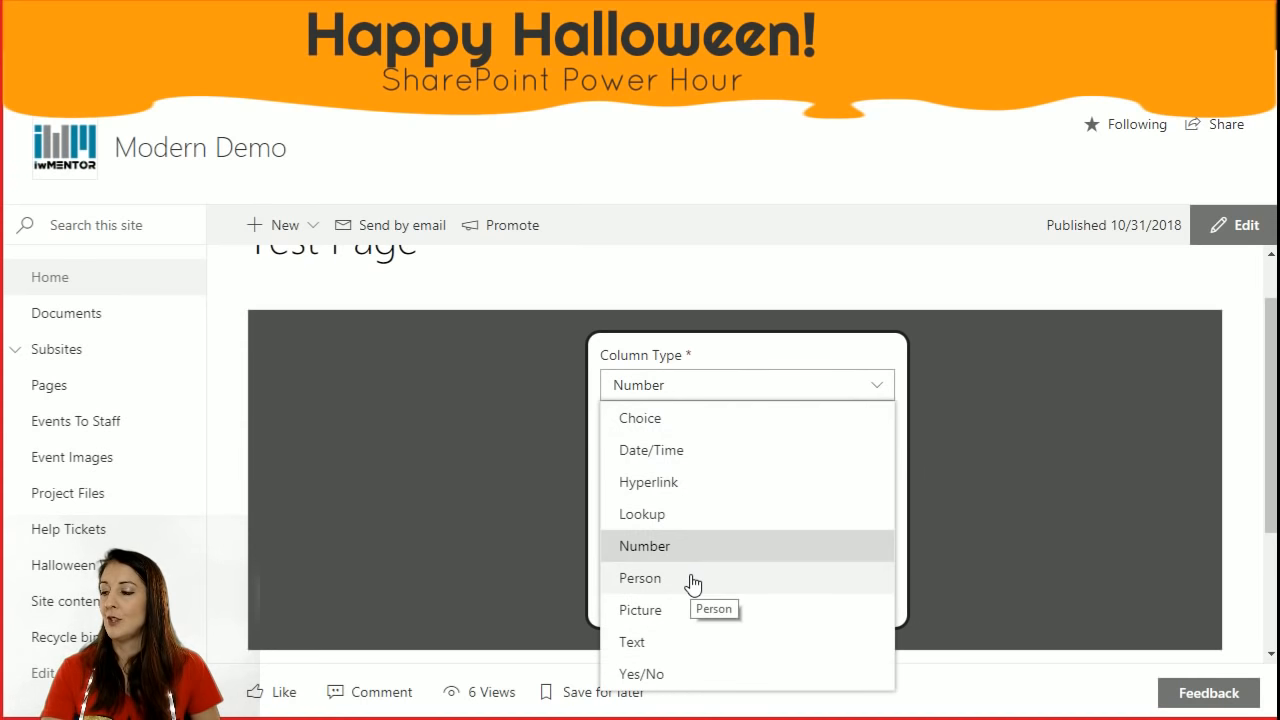
pyautogui.click(870, 352)
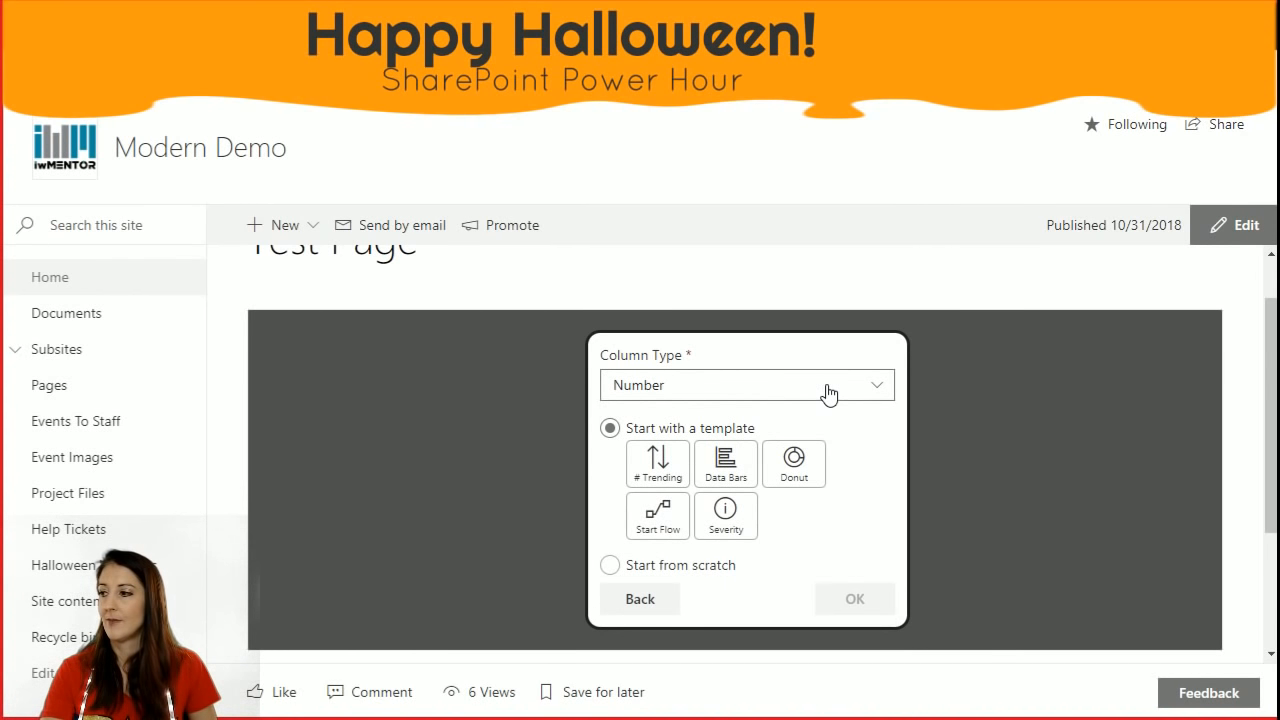
pyautogui.click(780, 389)
pyautogui.click(757, 394)
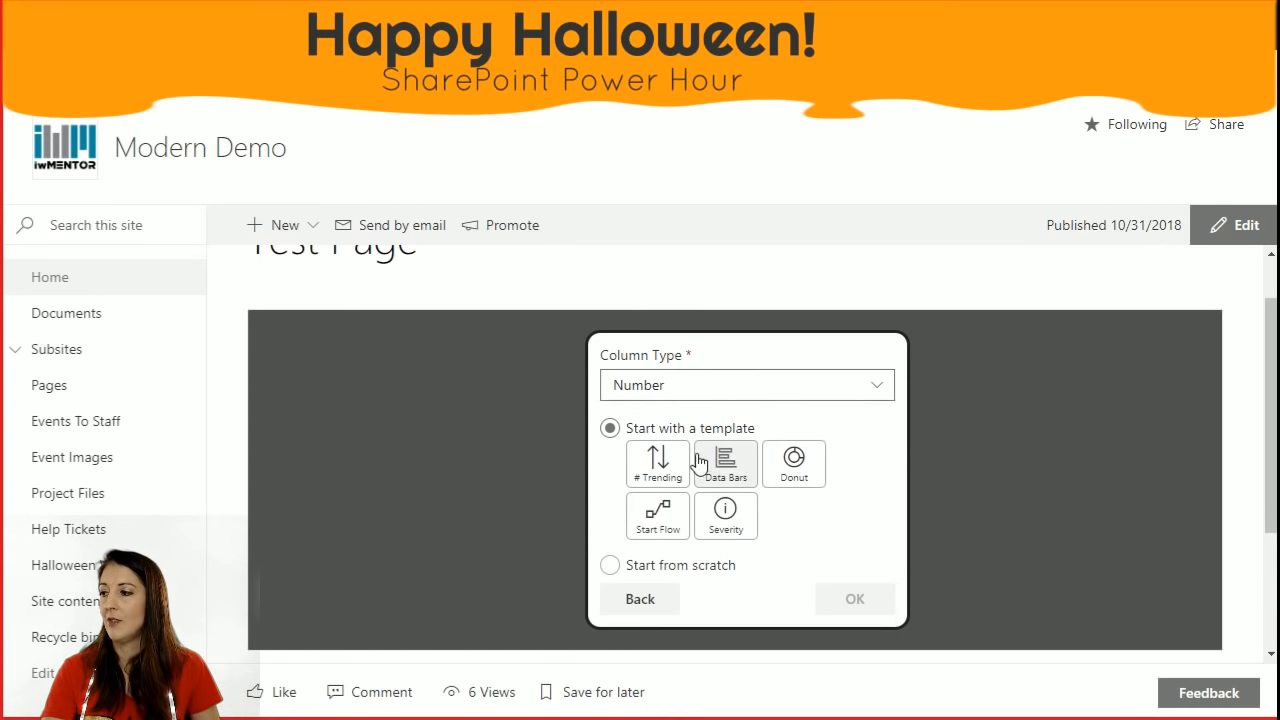
pyautogui.click(724, 462)
pyautogui.click(853, 599)
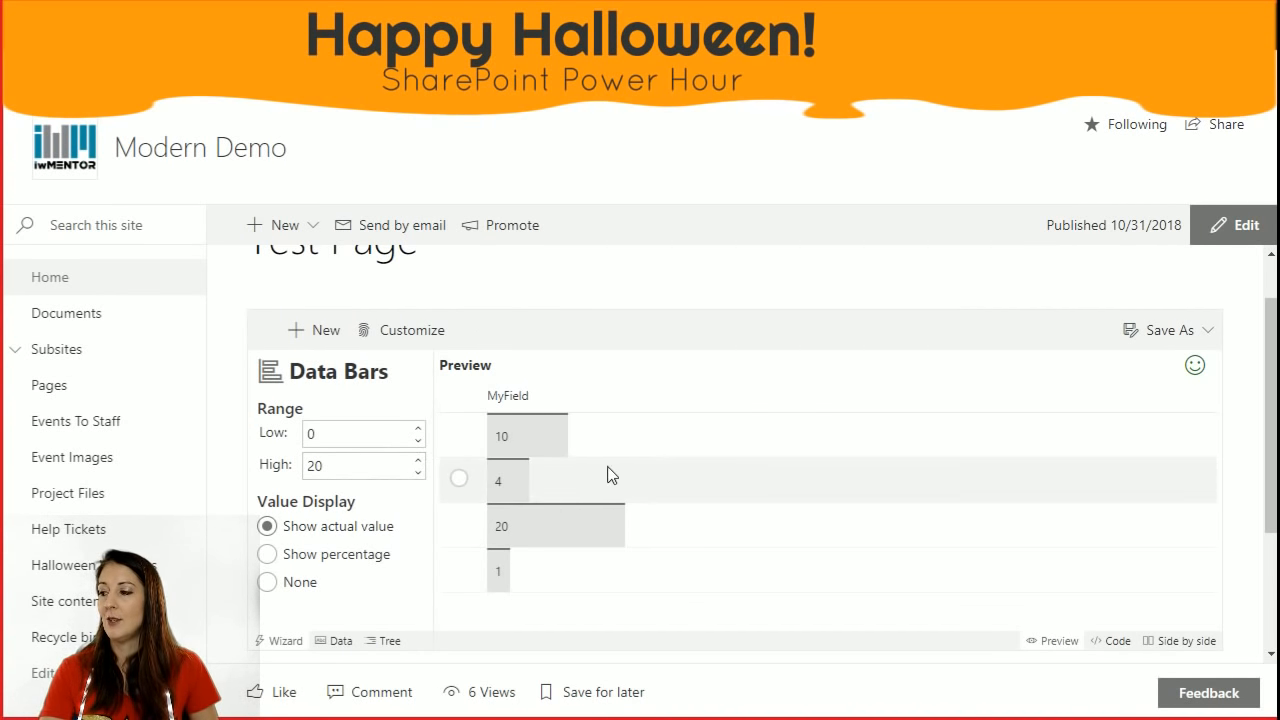
# Set the High value of the Data Bars range to 10.
pyautogui.scroll(-1, 609, 475)
pyautogui.doubleClick(373, 369)
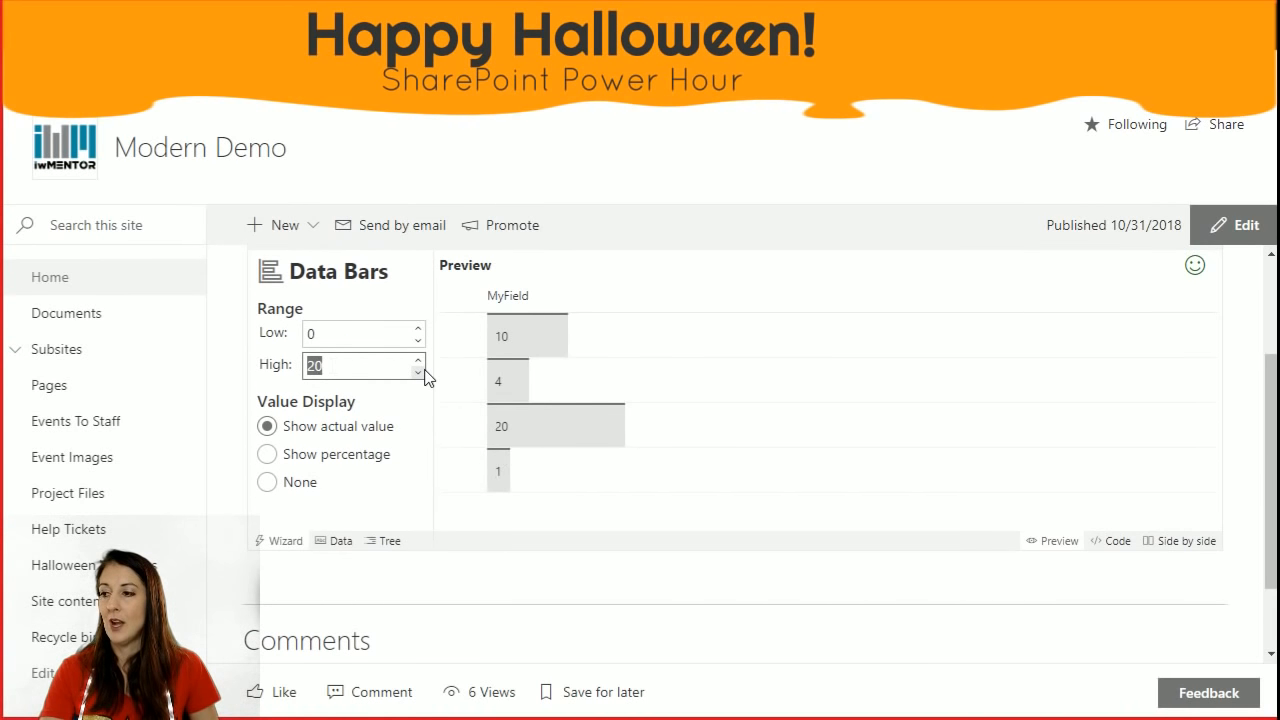
pyautogui.write('10')
pyautogui.click(357, 331)
pyautogui.doubleClick(351, 364)
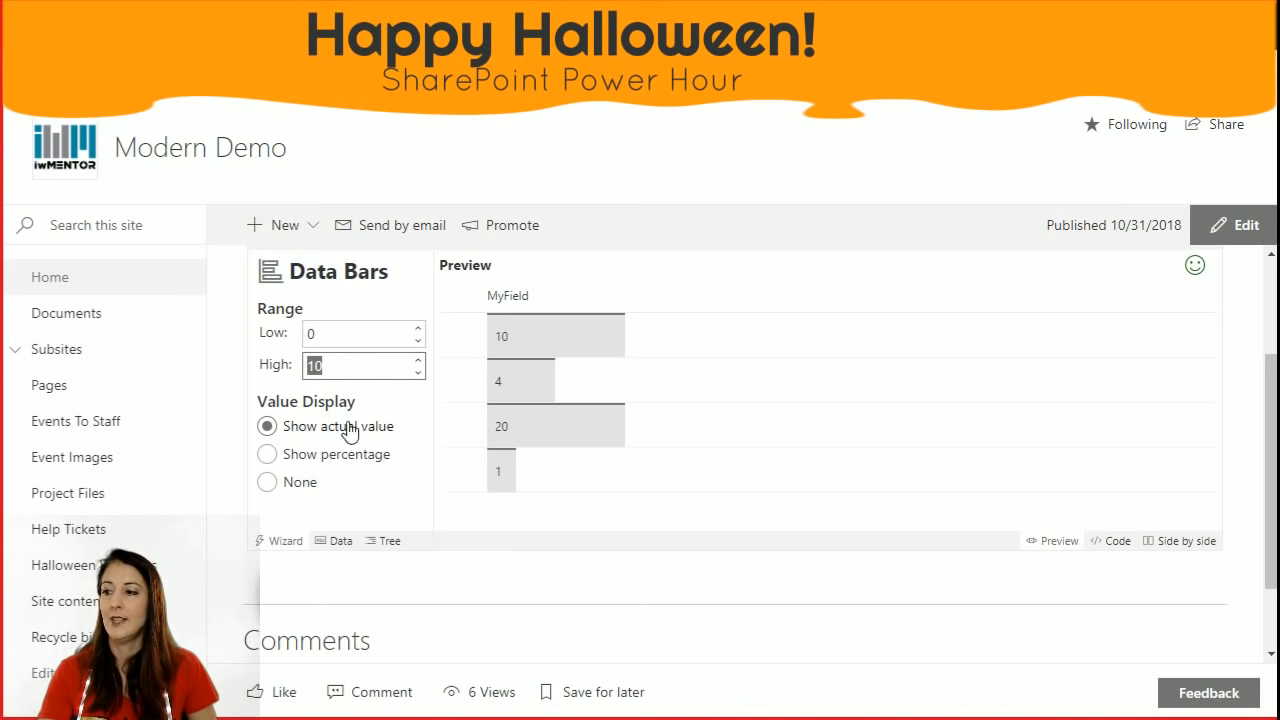
# Try the Show percentage value display for the data bars and return to Show actual value.
pyautogui.click(267, 455)
pyautogui.click(267, 427)
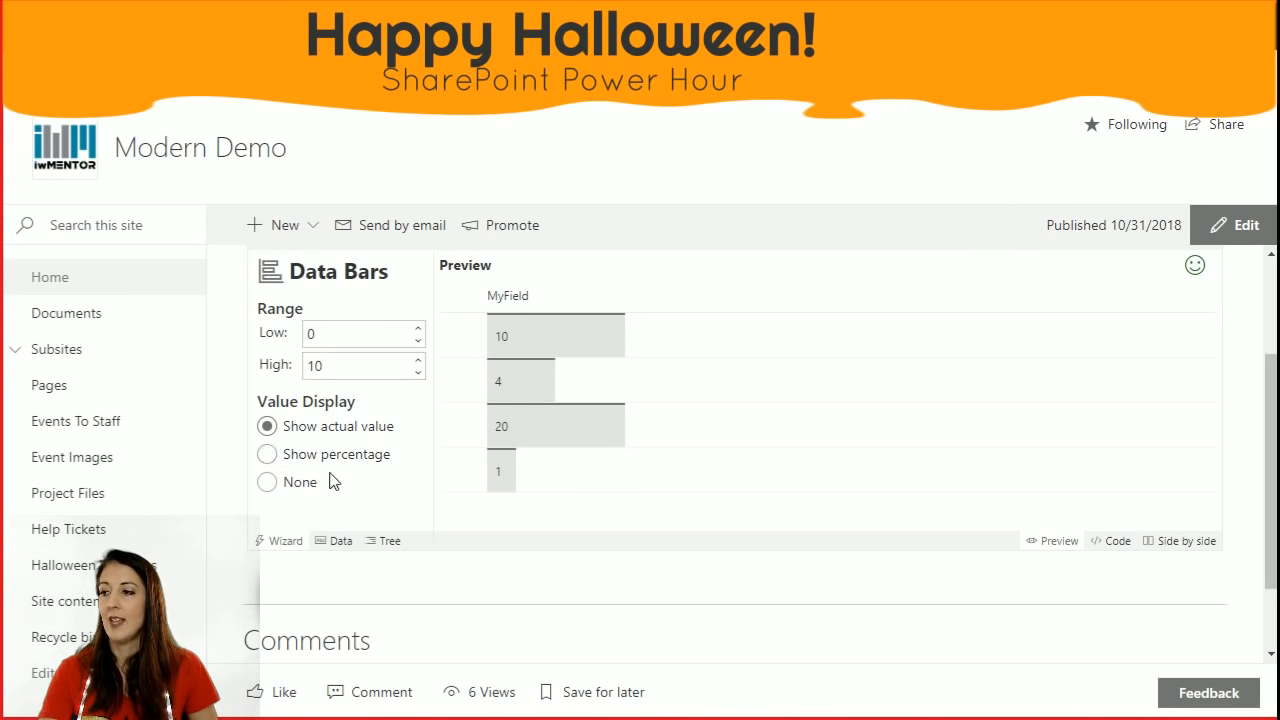
pyautogui.scroll(-1, 335, 471)
pyautogui.scroll(2, 335, 466)
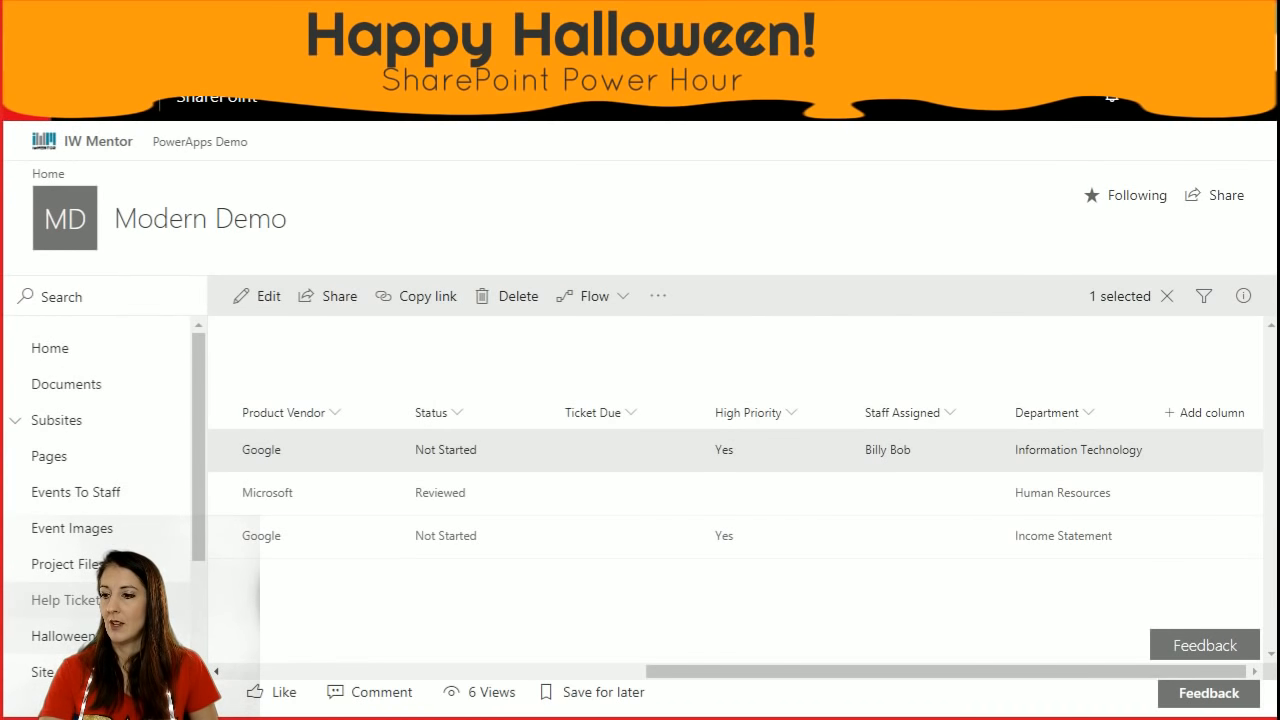
# Open the Halloween Weapons list and review the new item form's fields, including the Effective Target and Out Of Stock options, without saving.
pyautogui.click(112, 636)
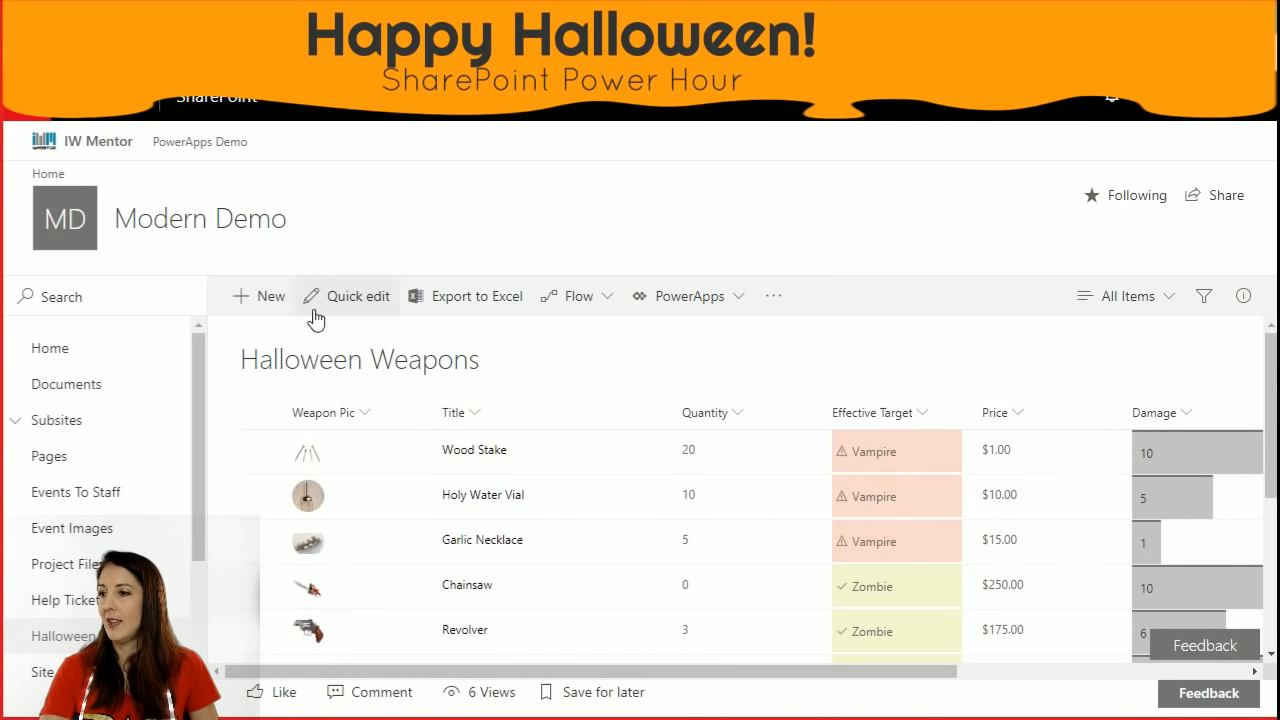
pyautogui.click(248, 296)
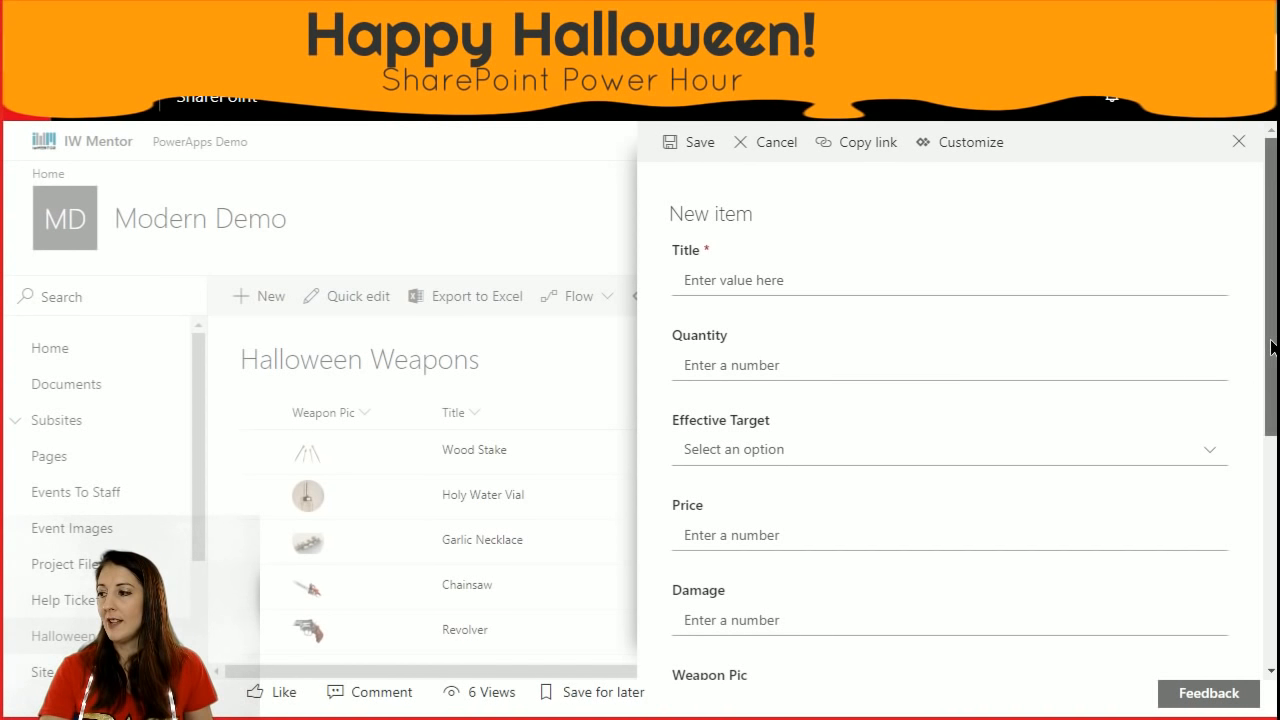
pyautogui.scroll(-1, 1272, 347)
pyautogui.click(1208, 368)
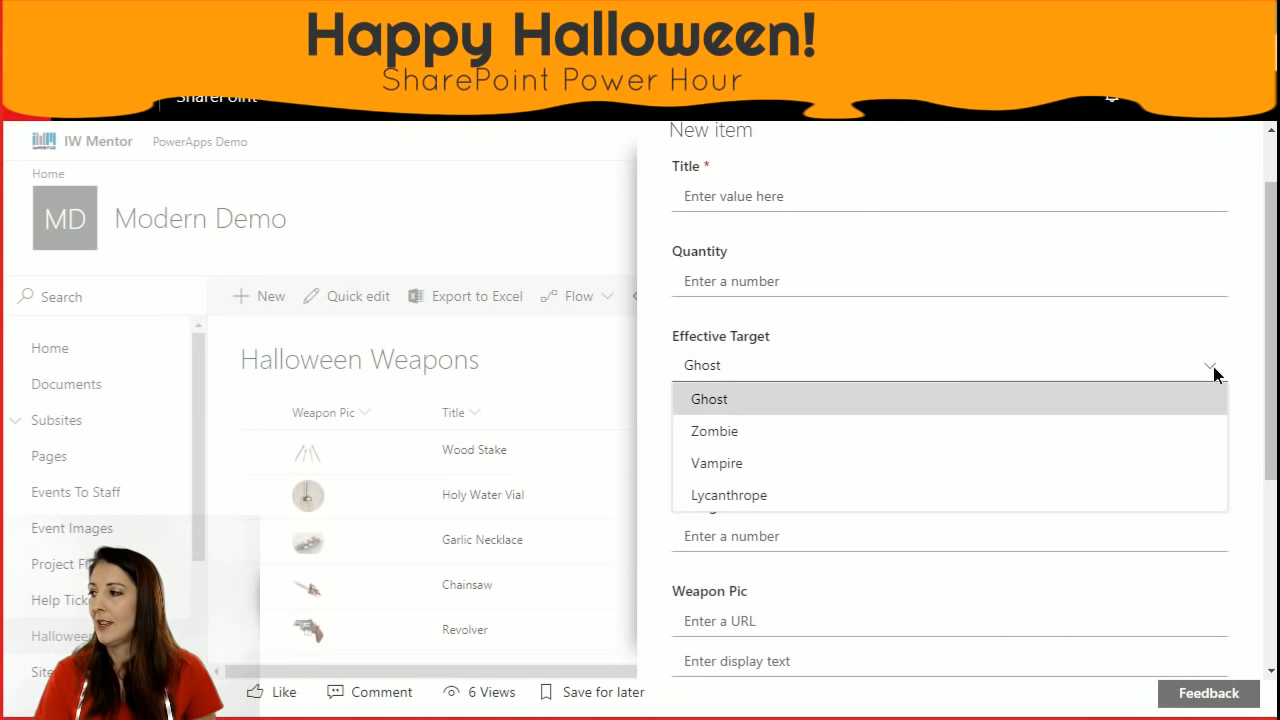
pyautogui.click(1213, 366)
pyautogui.scroll(-2, 800, 475)
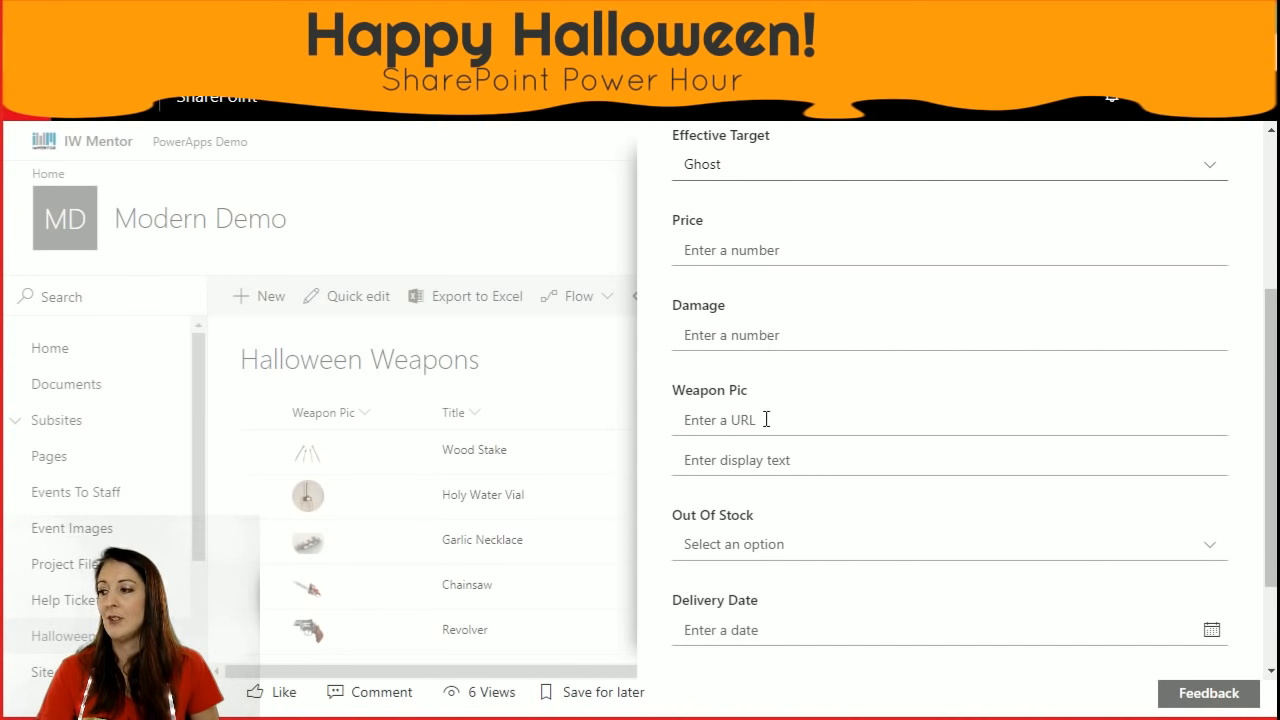
pyautogui.scroll(-1, 776, 504)
pyautogui.click(740, 453)
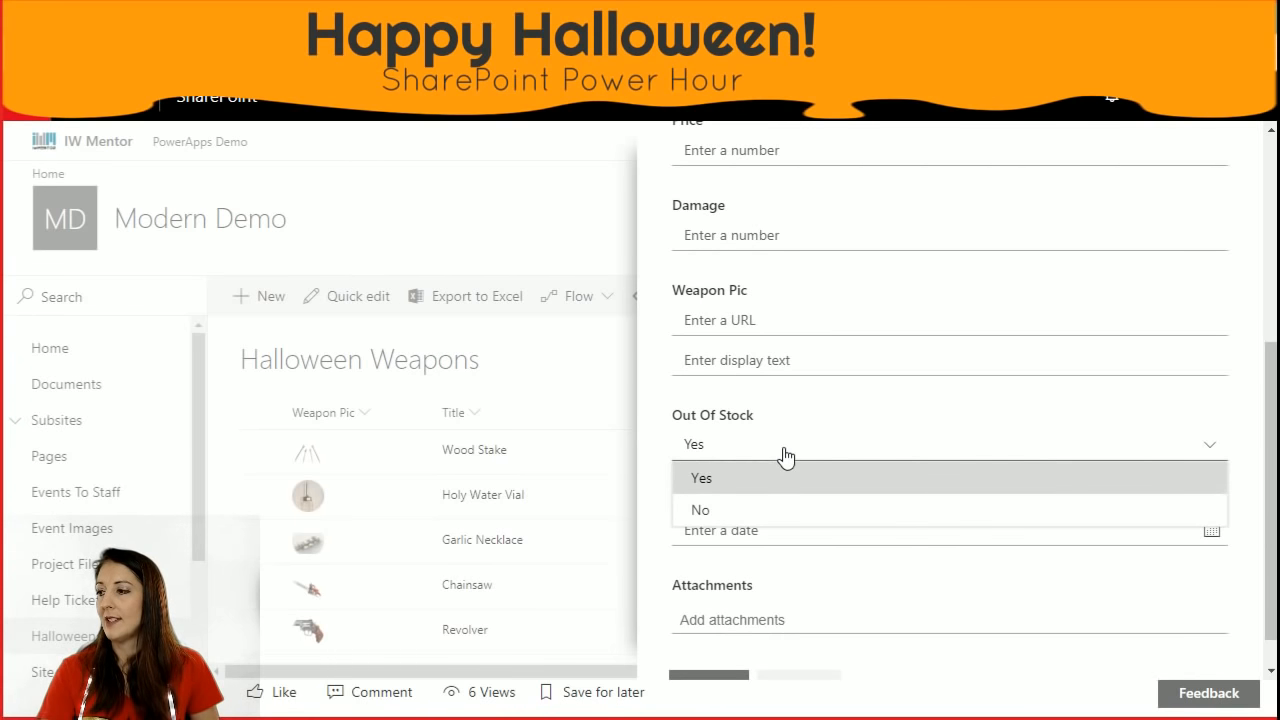
pyautogui.click(1159, 456)
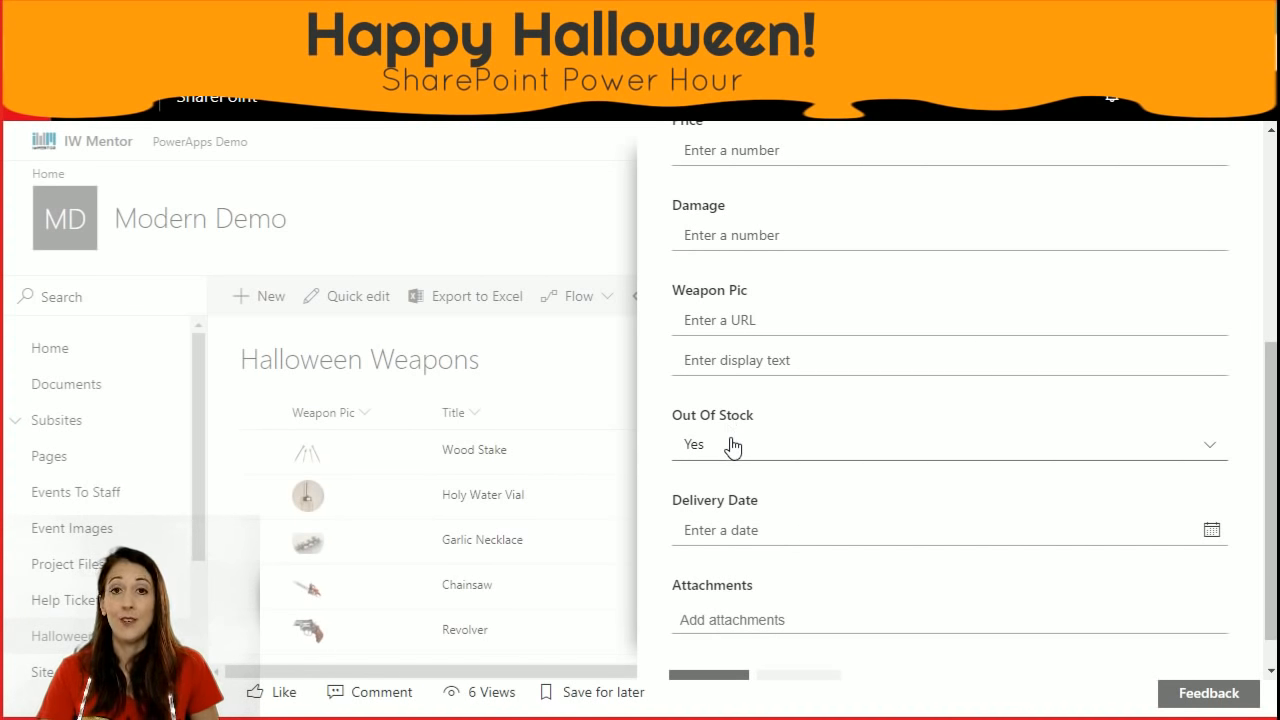
pyautogui.scroll(-1, 767, 530)
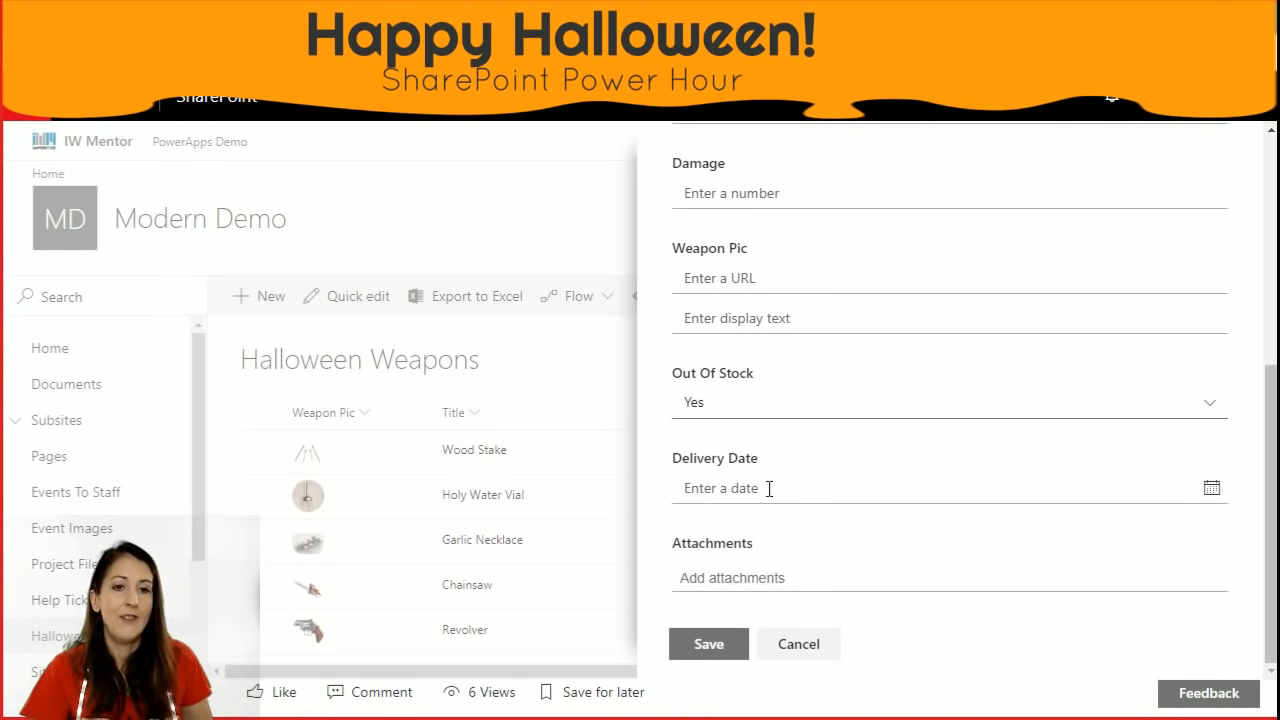
pyautogui.click(800, 646)
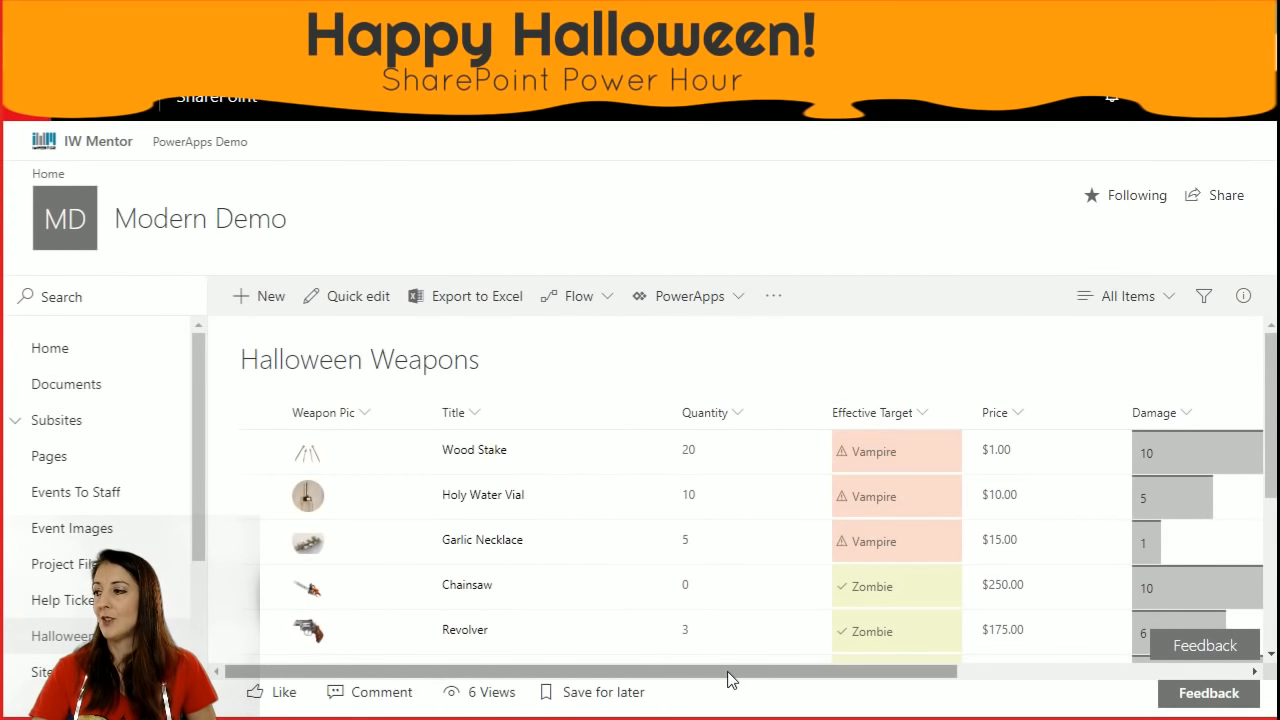
# Examine the data bars in the Damage column of the Halloween Weapons list.
pyautogui.moveTo(730, 679); pyautogui.dragTo(943, 677)
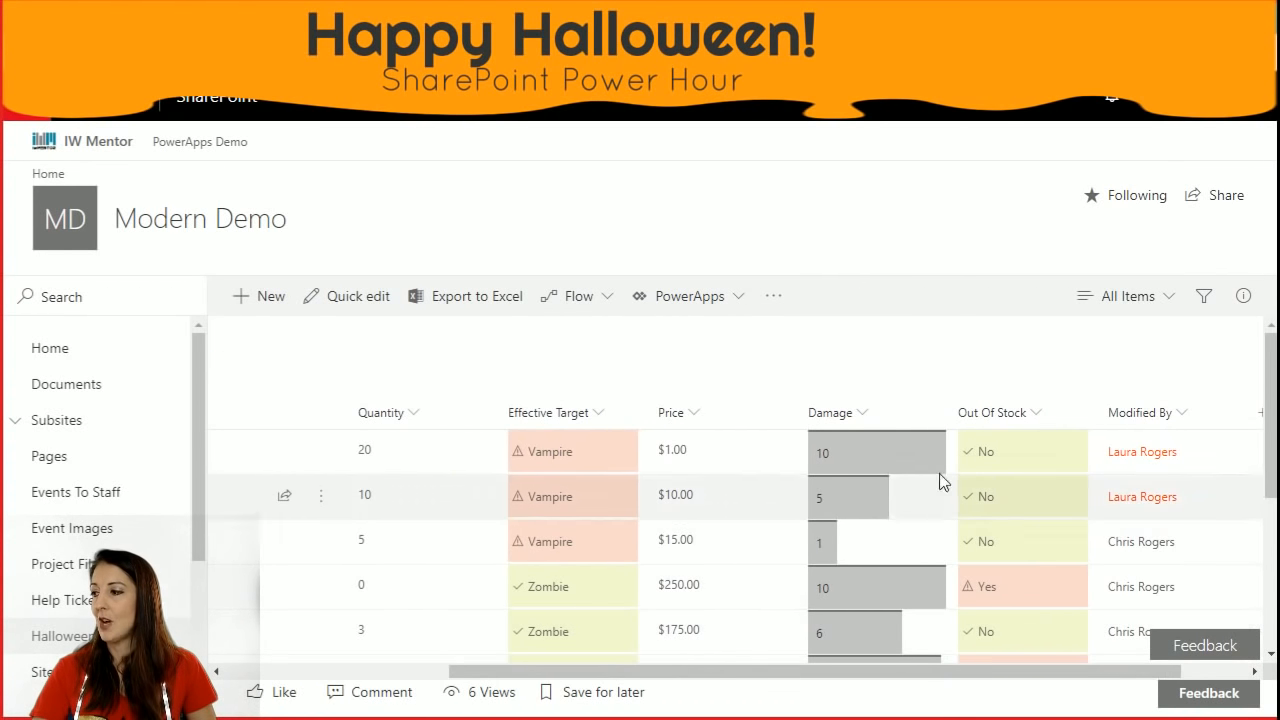
pyautogui.click(922, 447)
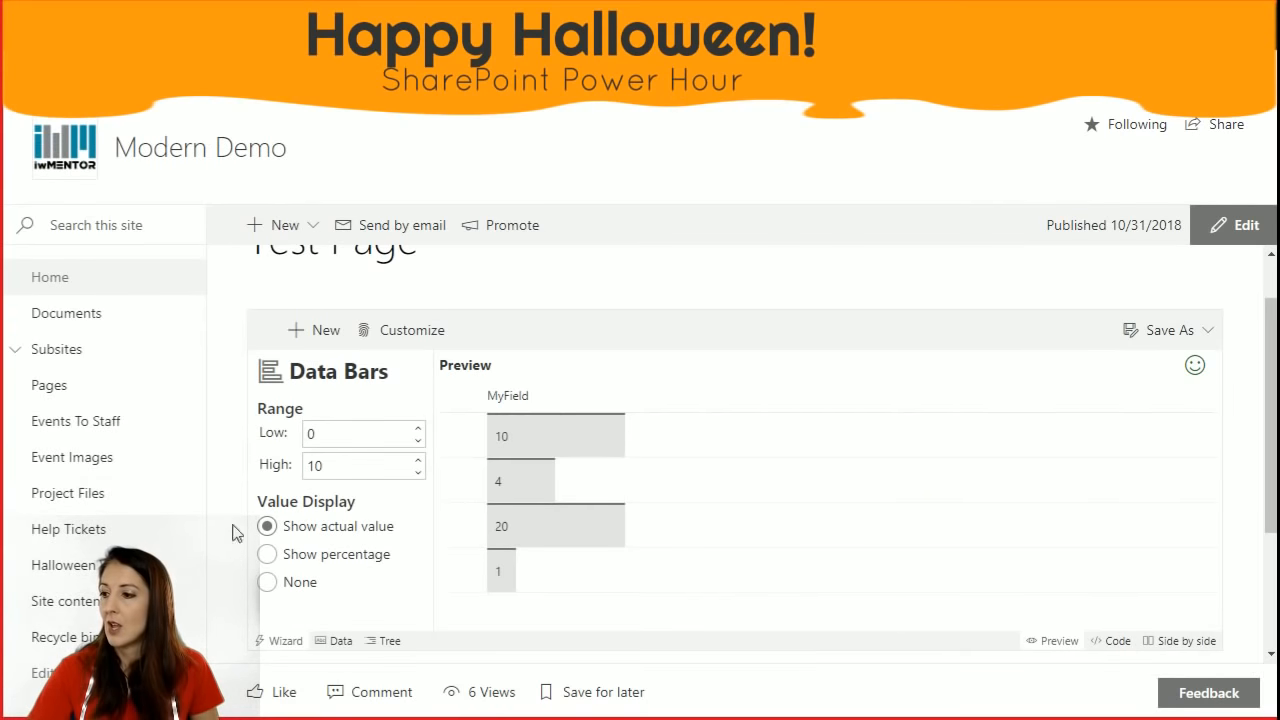
# Return to the Column Formatter, show the preview and code side by side, and examine the Data Bars JSON.
pyautogui.click(350, 464)
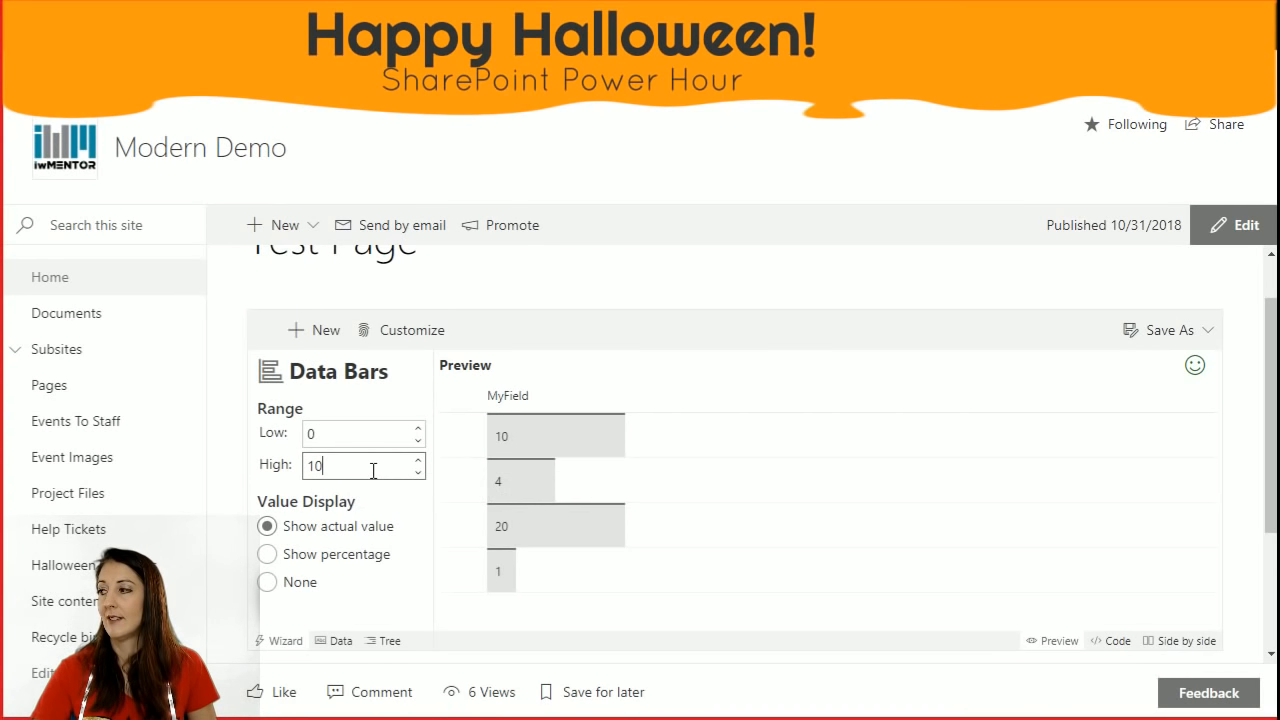
pyautogui.click(1176, 643)
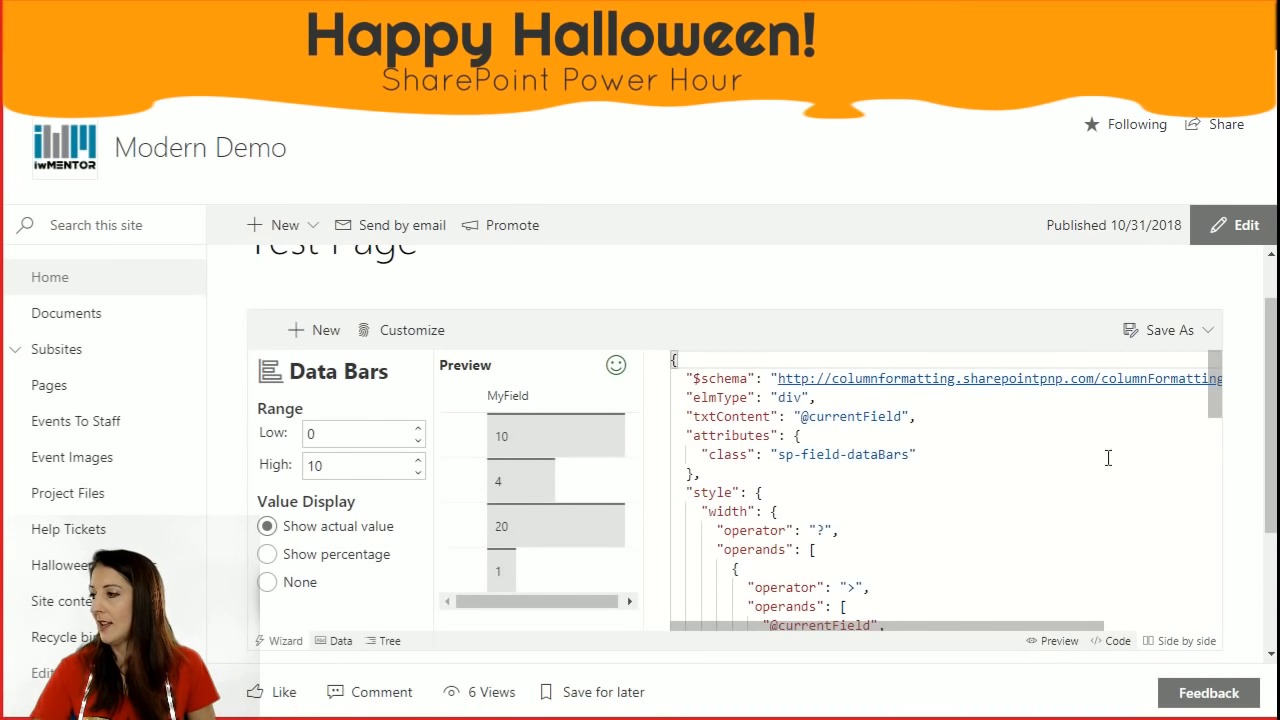
pyautogui.moveTo(1216, 390); pyautogui.dragTo(1222, 463)
pyautogui.moveTo(1225, 482); pyautogui.dragTo(1186, 366)
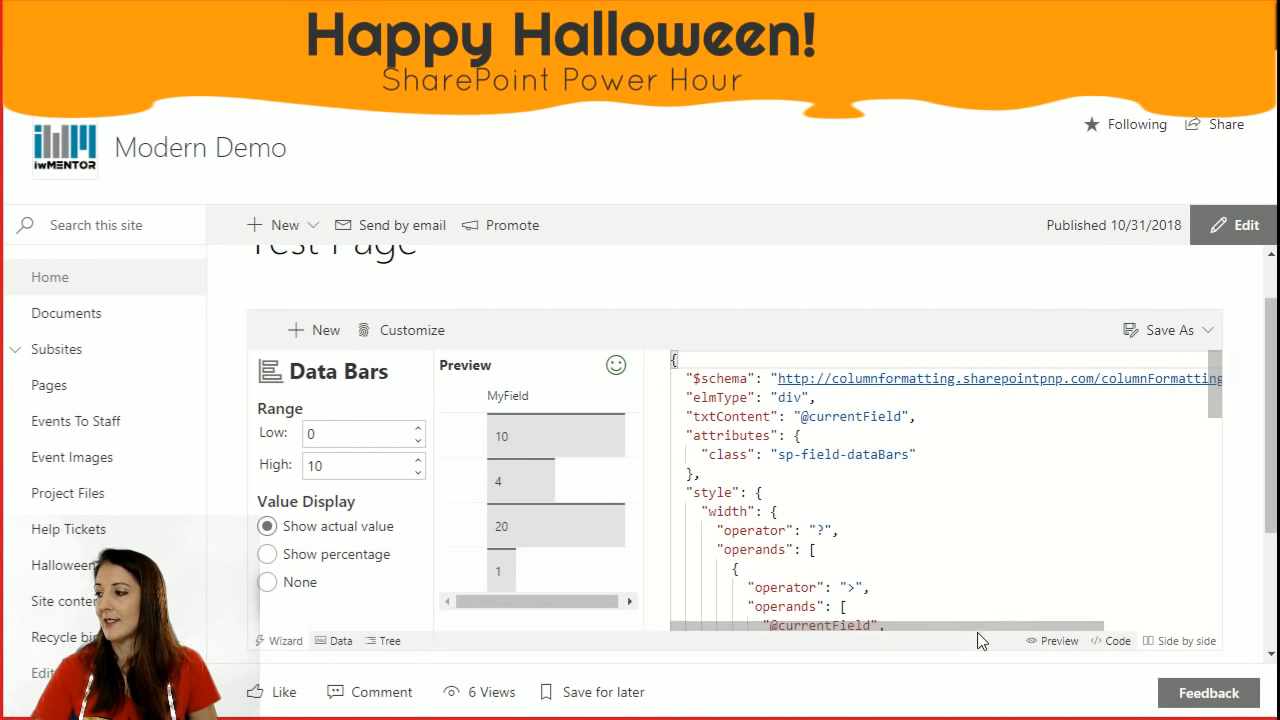
pyautogui.scroll(-2, 958, 520)
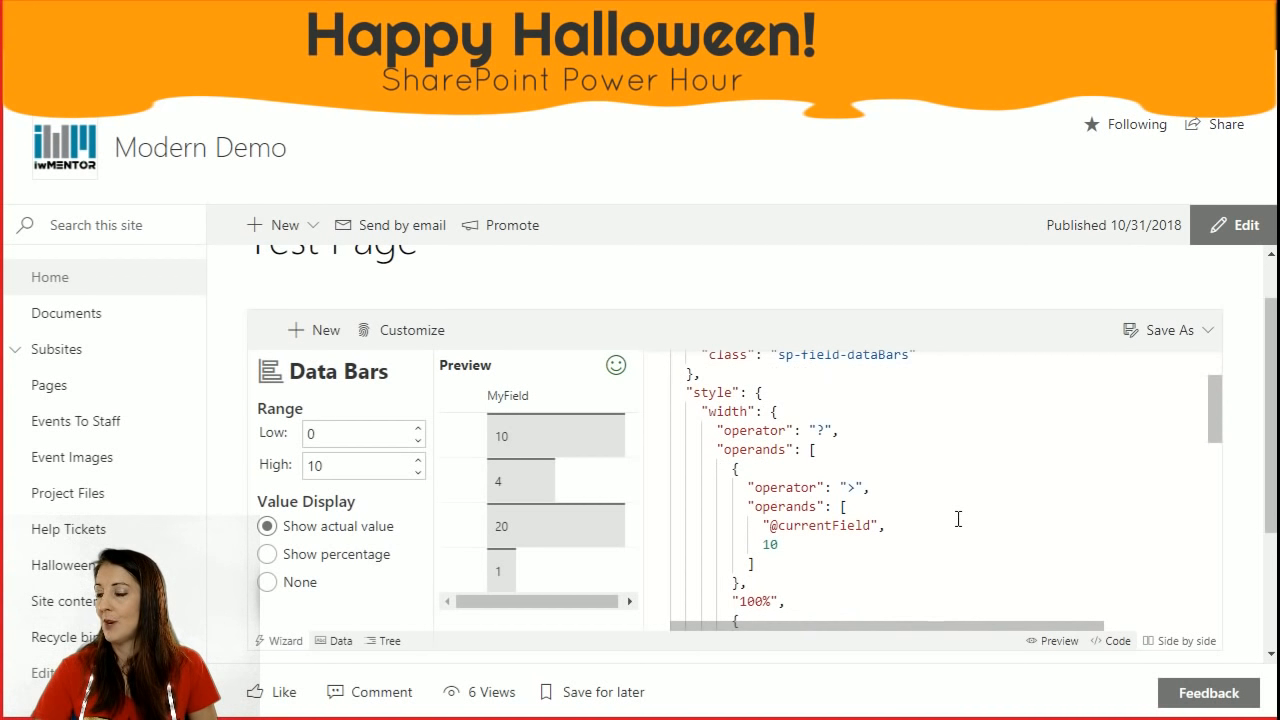
pyautogui.scroll(4, 958, 519)
# Switch to the Halloween Weapons list and look at its first columns, including Weapon Pic.
pyautogui.click(1154, 12)
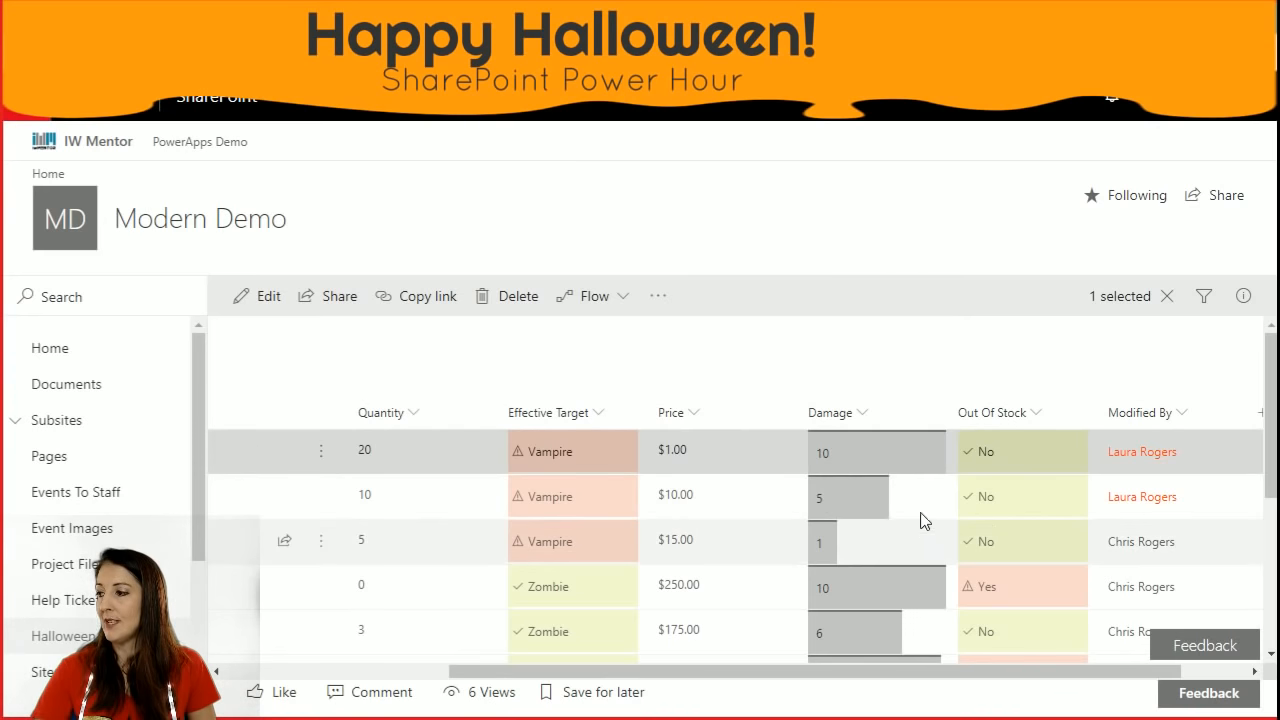
pyautogui.moveTo(569, 673); pyautogui.dragTo(322, 676)
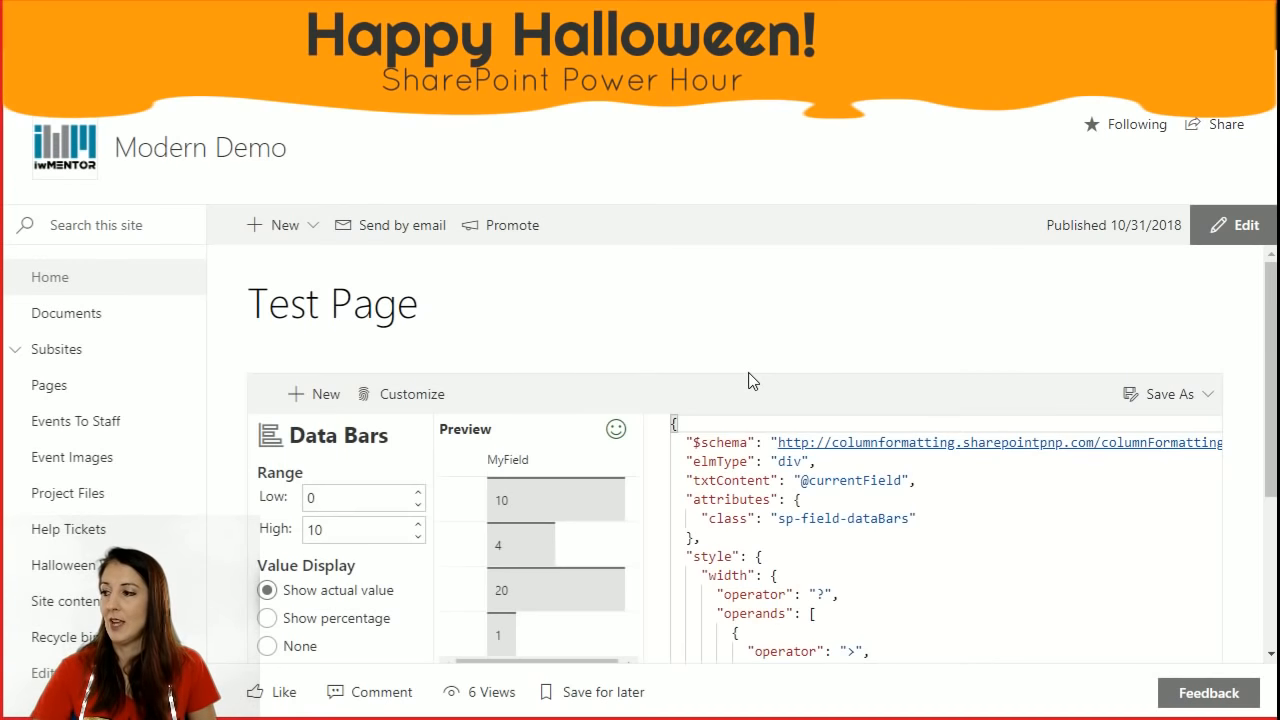
# Discard the Data Bars format and start a new Picture column format from the Round Image template.
pyautogui.click(302, 393)
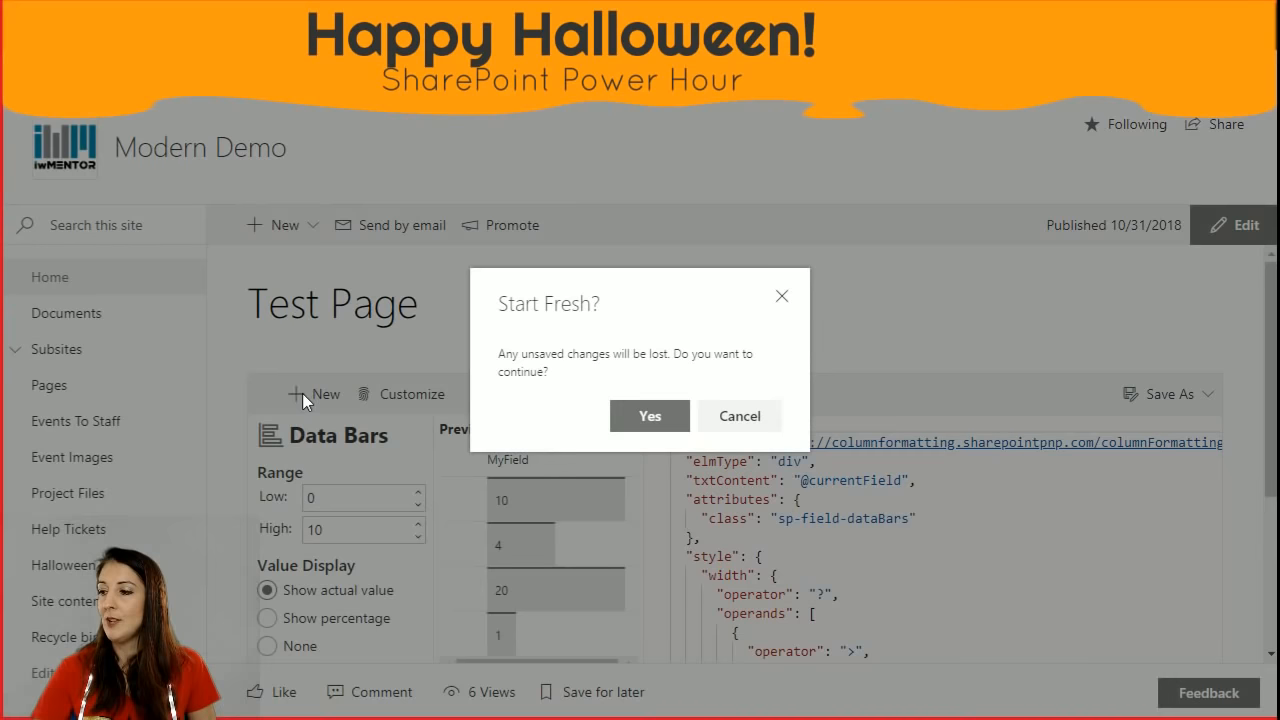
pyautogui.click(645, 413)
pyautogui.click(723, 528)
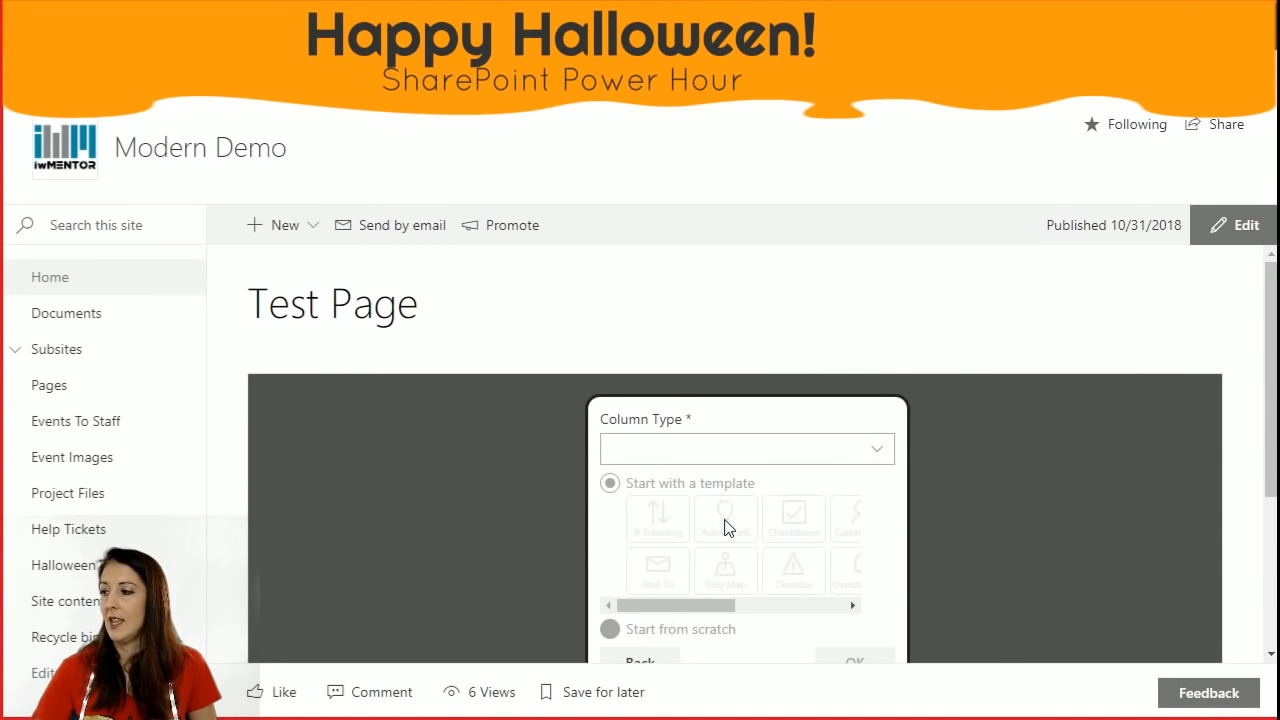
pyautogui.click(710, 452)
pyautogui.click(710, 672)
pyautogui.scroll(-2, 956, 564)
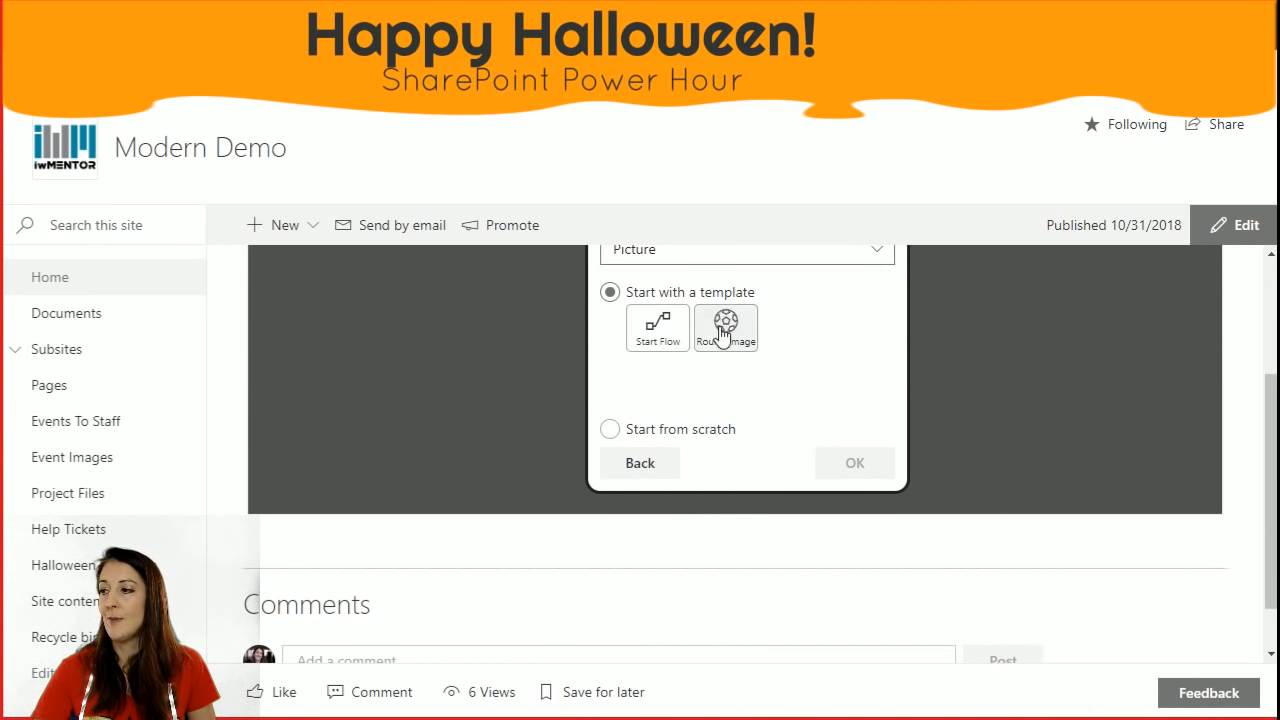
pyautogui.click(659, 330)
pyautogui.scroll(1, 846, 360)
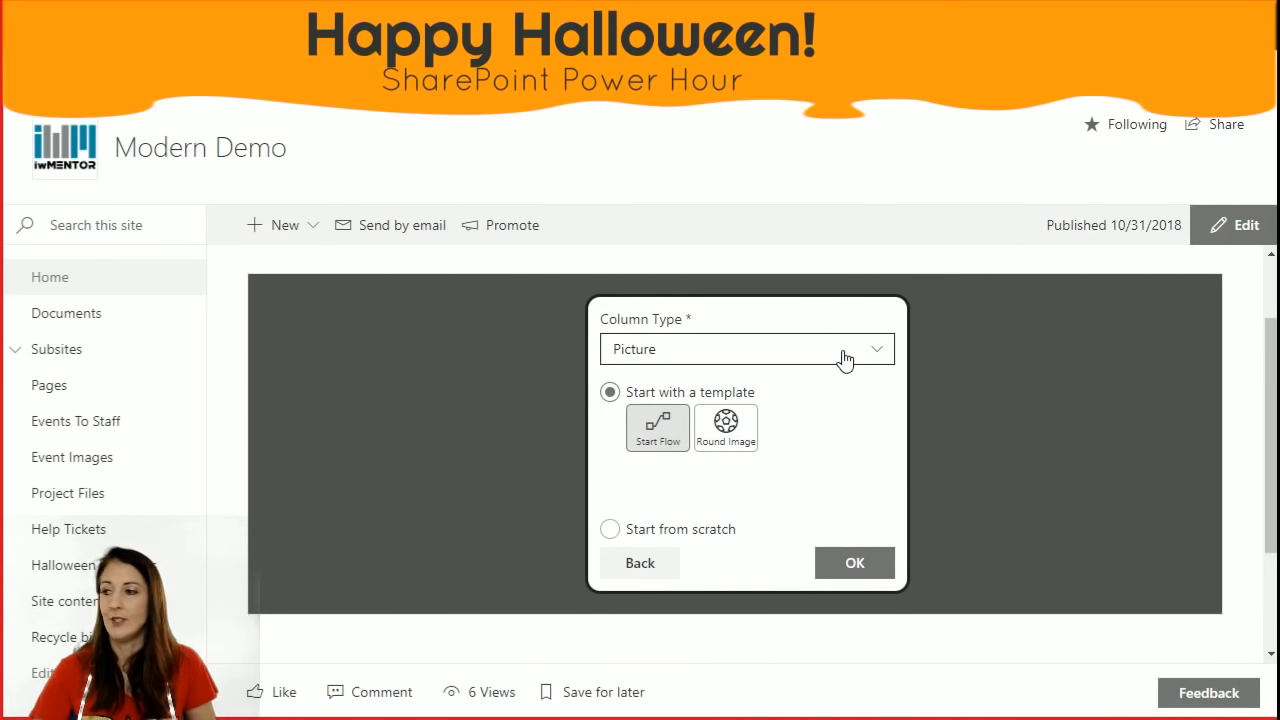
pyautogui.click(725, 425)
pyautogui.click(833, 562)
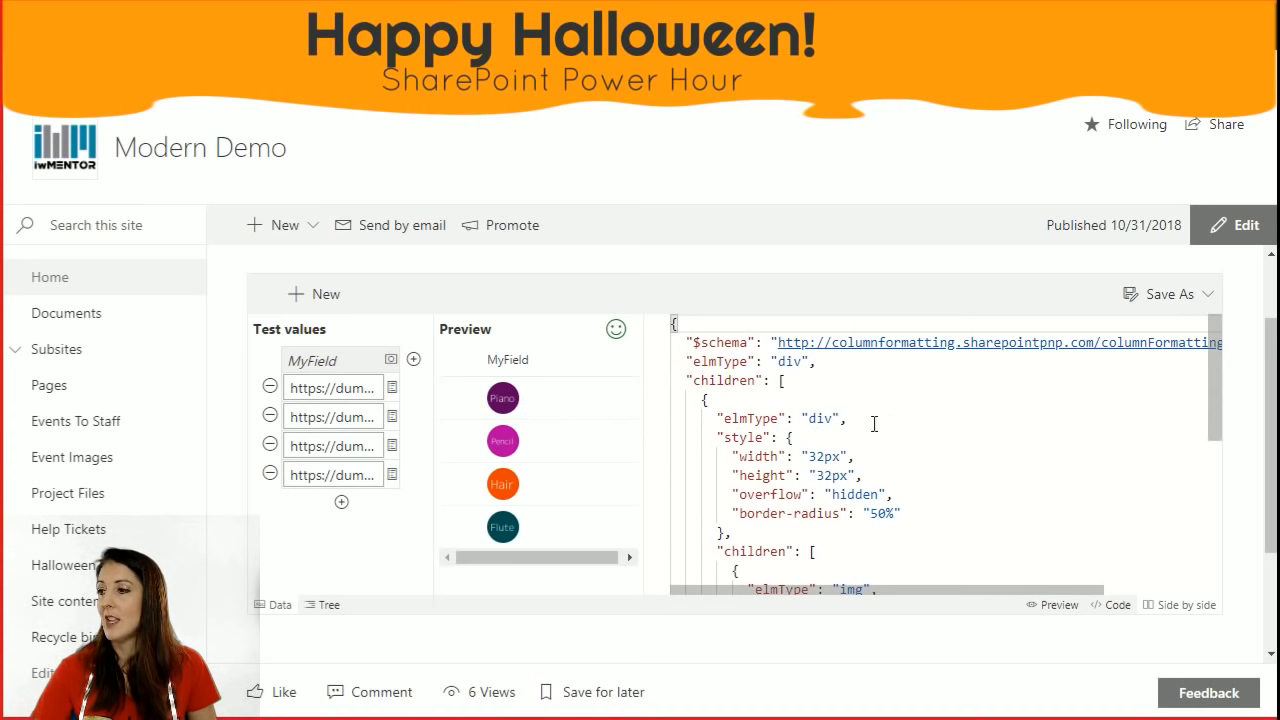
# Switch to the Halloween Weapons list and clear the Wood Stake item's selection.
pyautogui.click(797, 385)
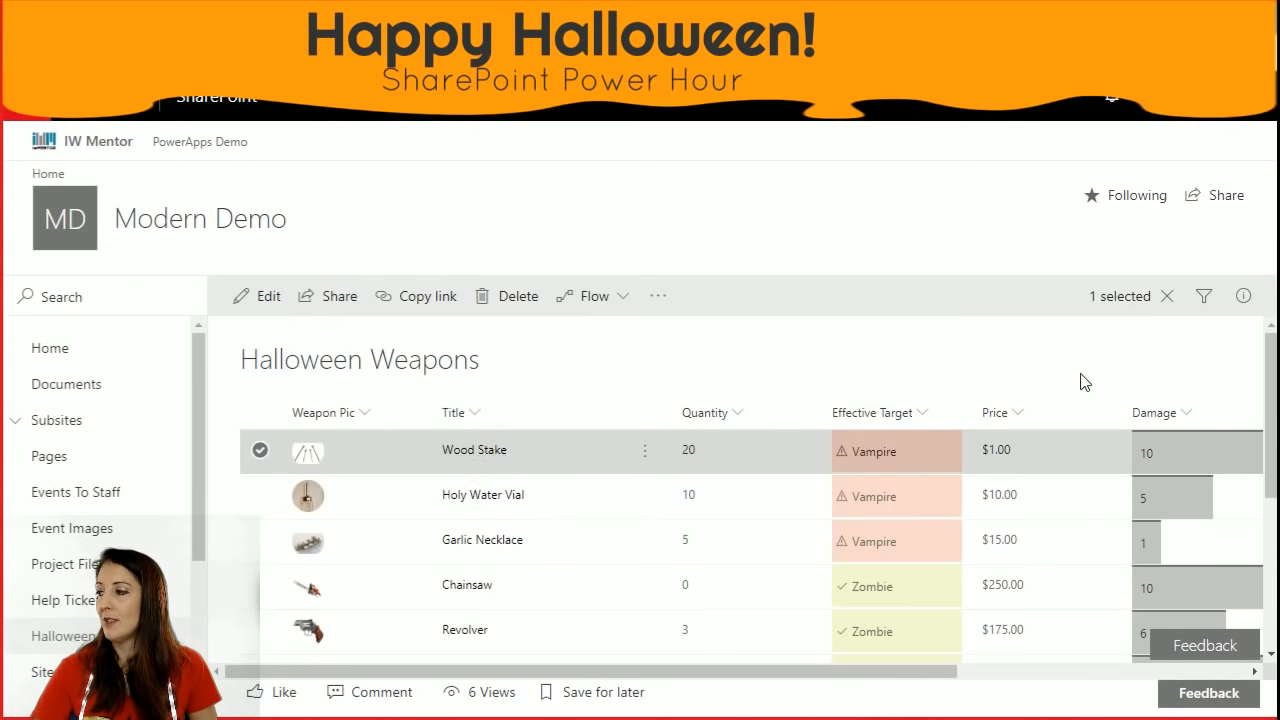
pyautogui.click(1166, 298)
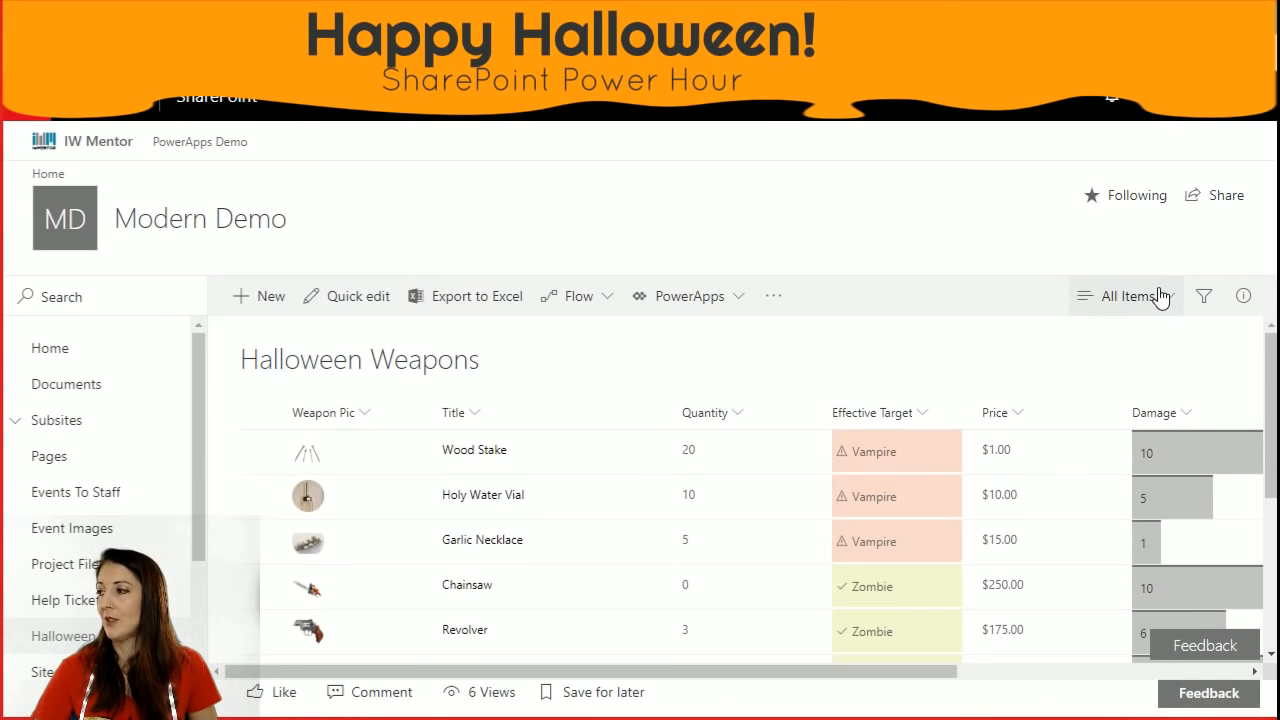
# Remove the custom JSON formatting from the Weapon Pic column in the Halloween Weapons list and save the column format.
pyautogui.click(362, 416)
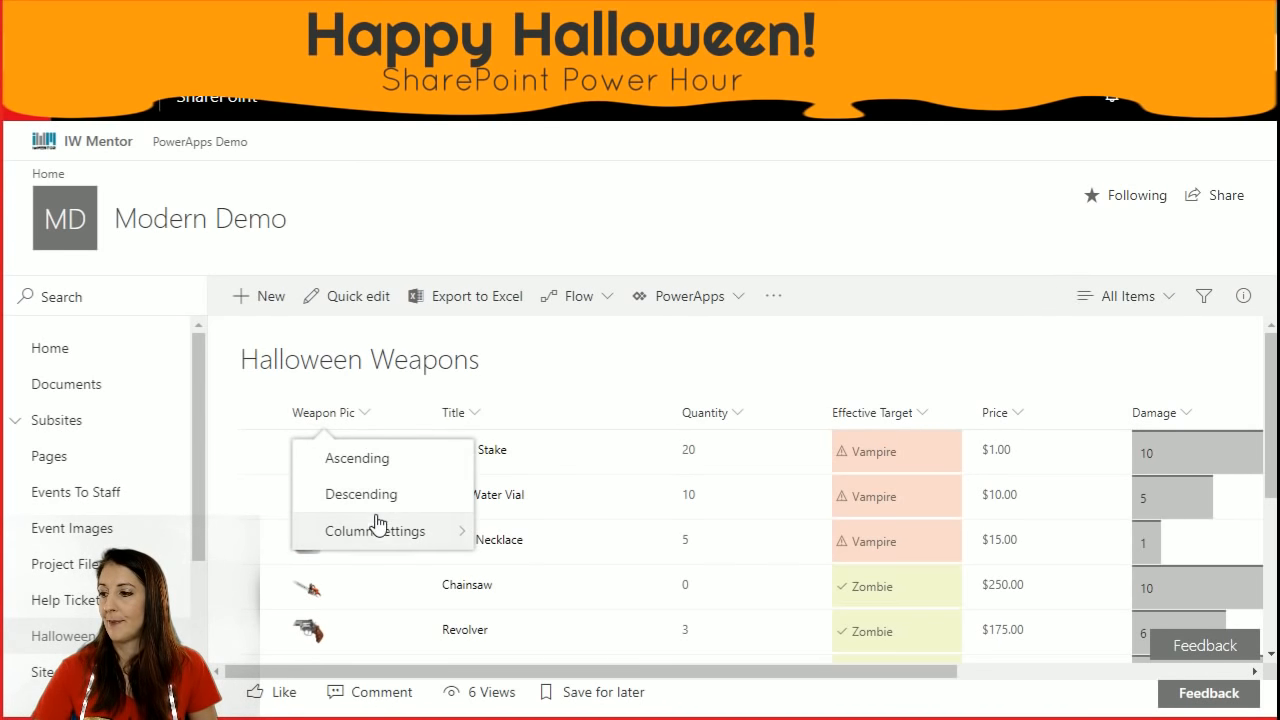
pyautogui.moveTo(375, 530)
pyautogui.click(572, 510)
pyautogui.click(1046, 518)
pyautogui.hotkey('ctrl', 'a')
pyautogui.press('Delete')
pyautogui.click(1116, 644)
pyautogui.moveTo(951, 364); pyautogui.dragTo(944, 335)
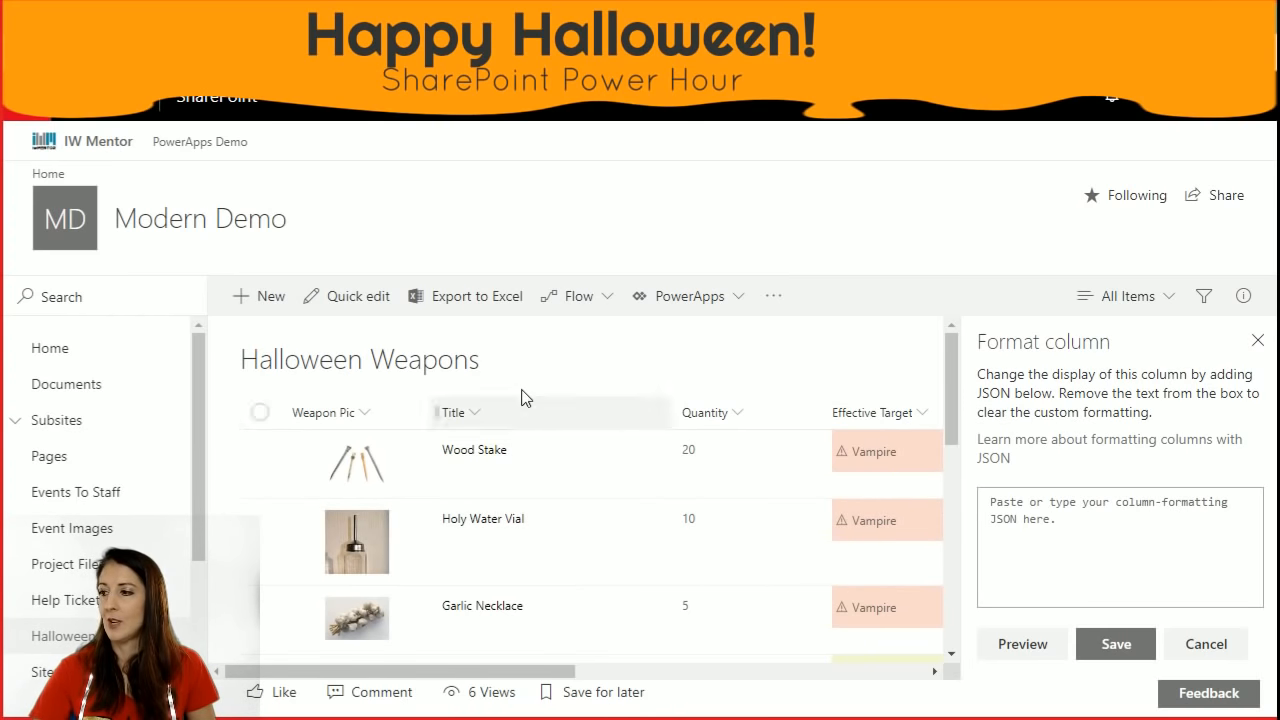
# Switch to the Column Formatter and apply the Round Image format to the Weapon Pic field of the local Halloween Weapons list.
pyautogui.hotkey('ctrl', 'Tab')
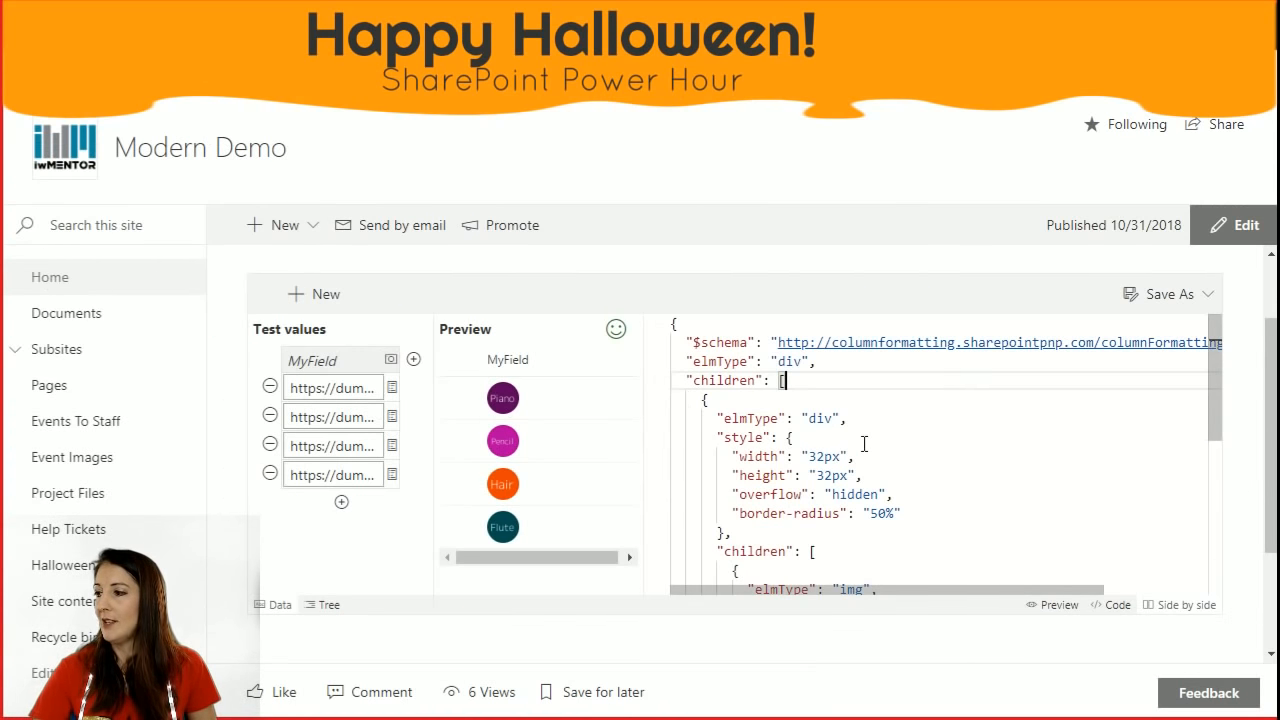
pyautogui.click(1165, 294)
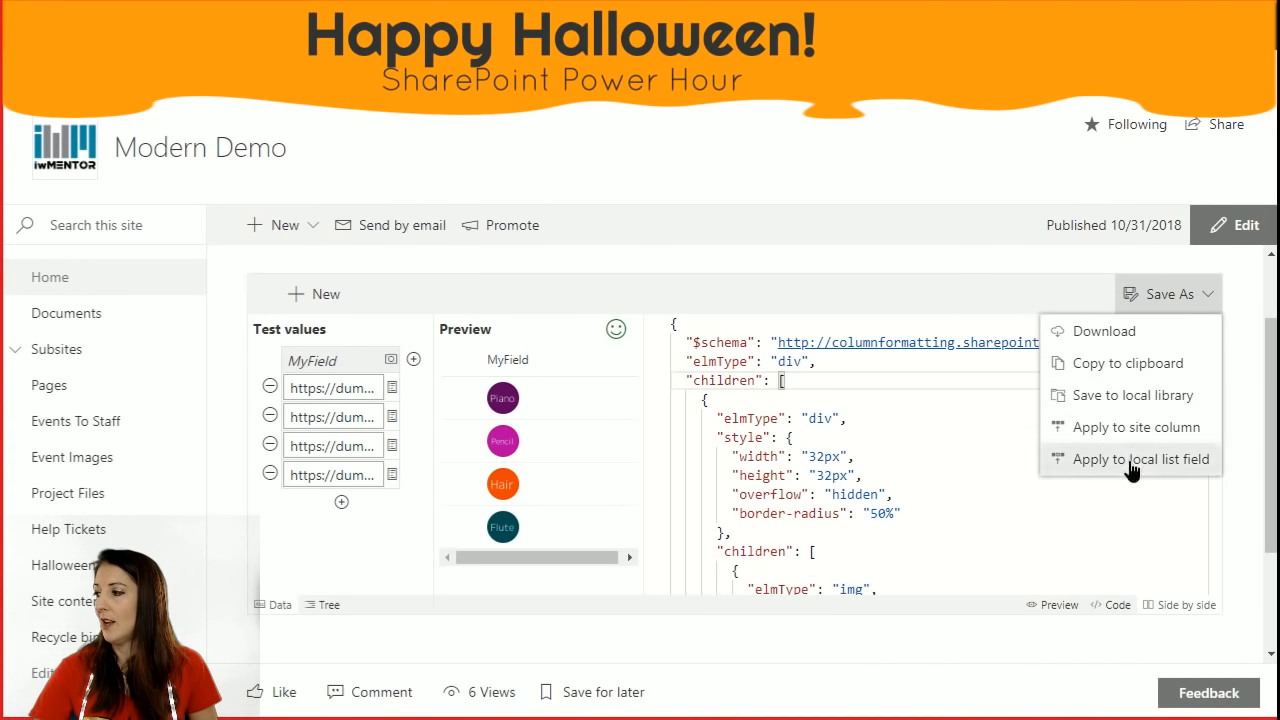
pyautogui.click(1131, 461)
pyautogui.click(629, 358)
pyautogui.click(629, 548)
pyautogui.click(626, 417)
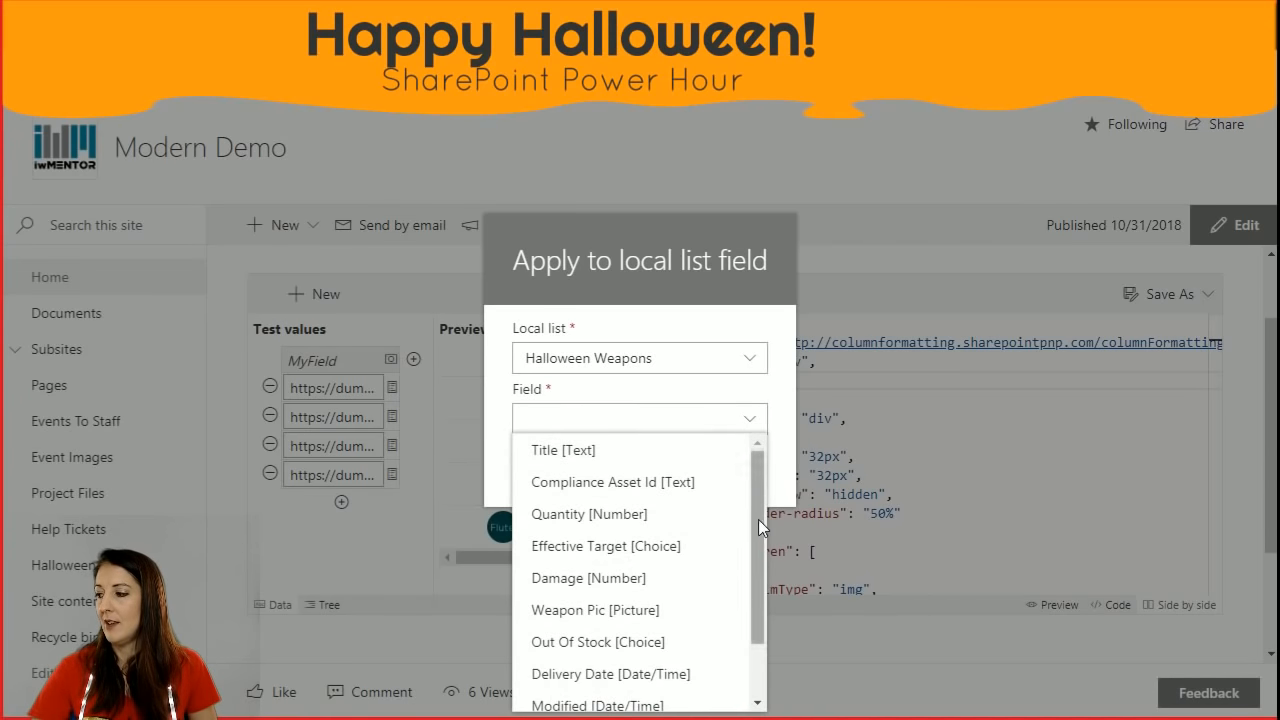
pyautogui.scroll(-2, 755, 525)
pyautogui.click(660, 540)
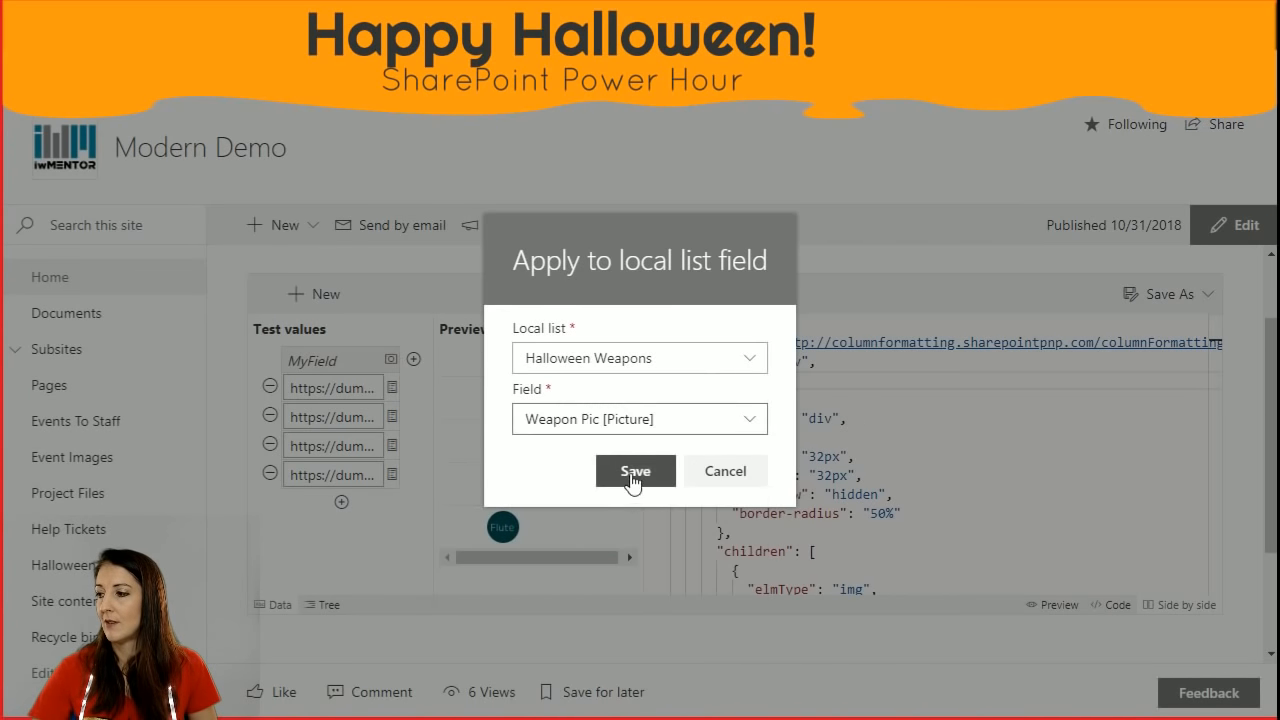
pyautogui.click(634, 475)
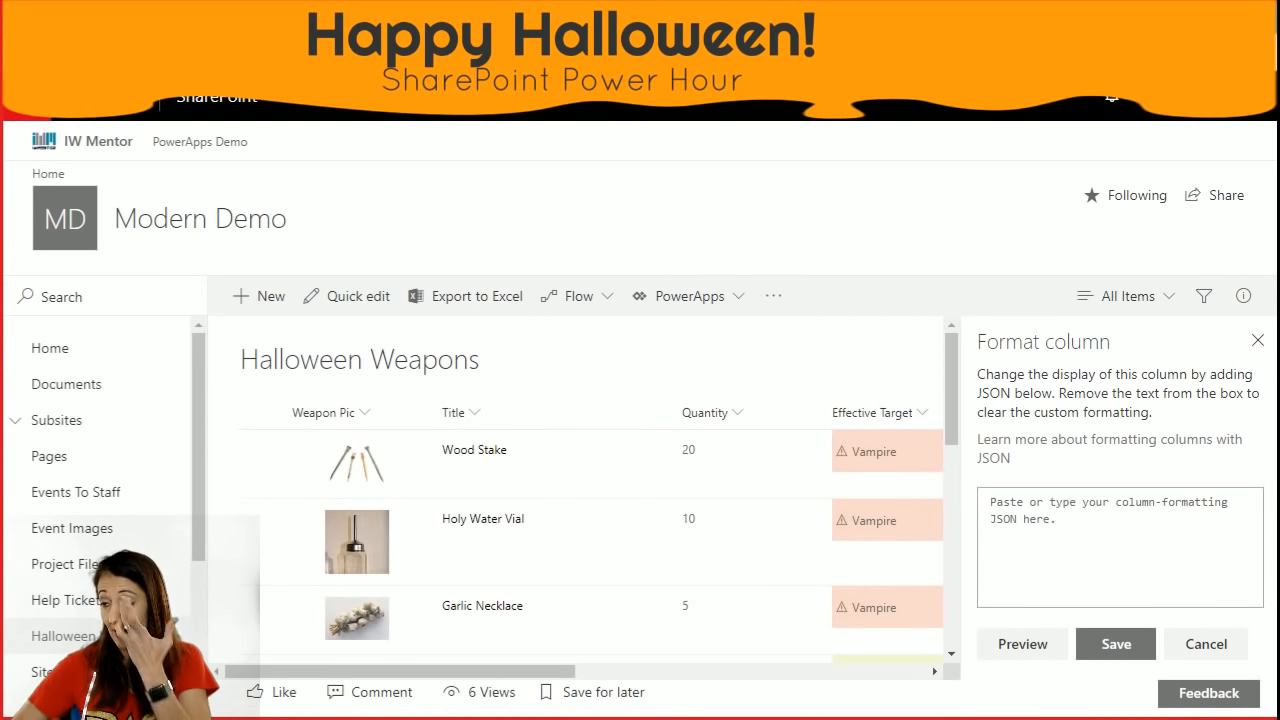
# Reload the Halloween Weapons list and look through the Weapon Pic images of all items.
pyautogui.press('F5')
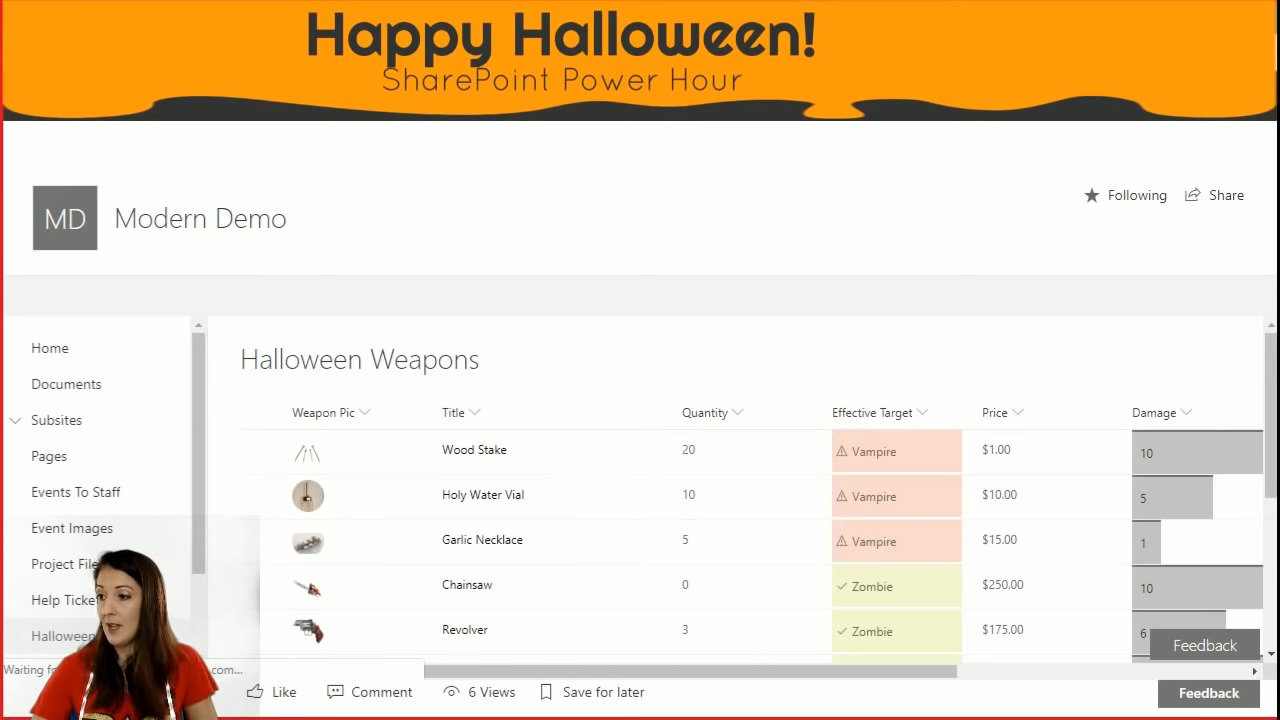
pyautogui.scroll(-1, 353, 503)
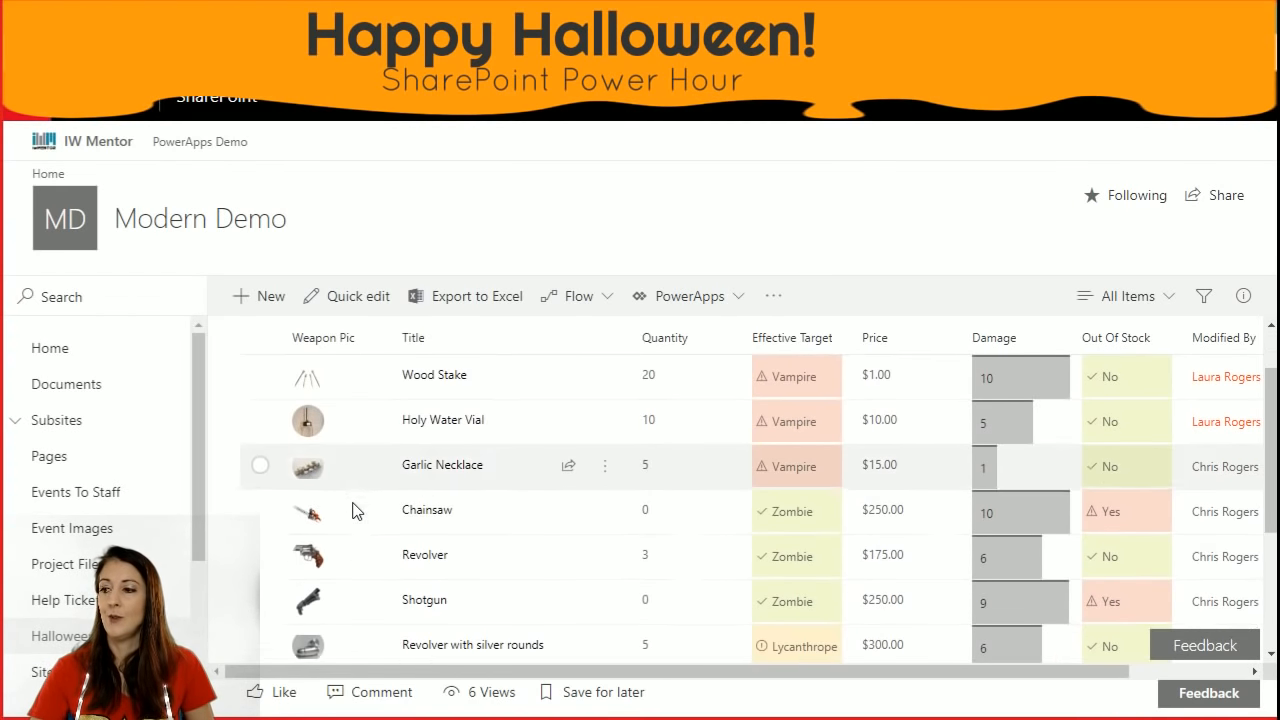
pyautogui.scroll(-4, 353, 510)
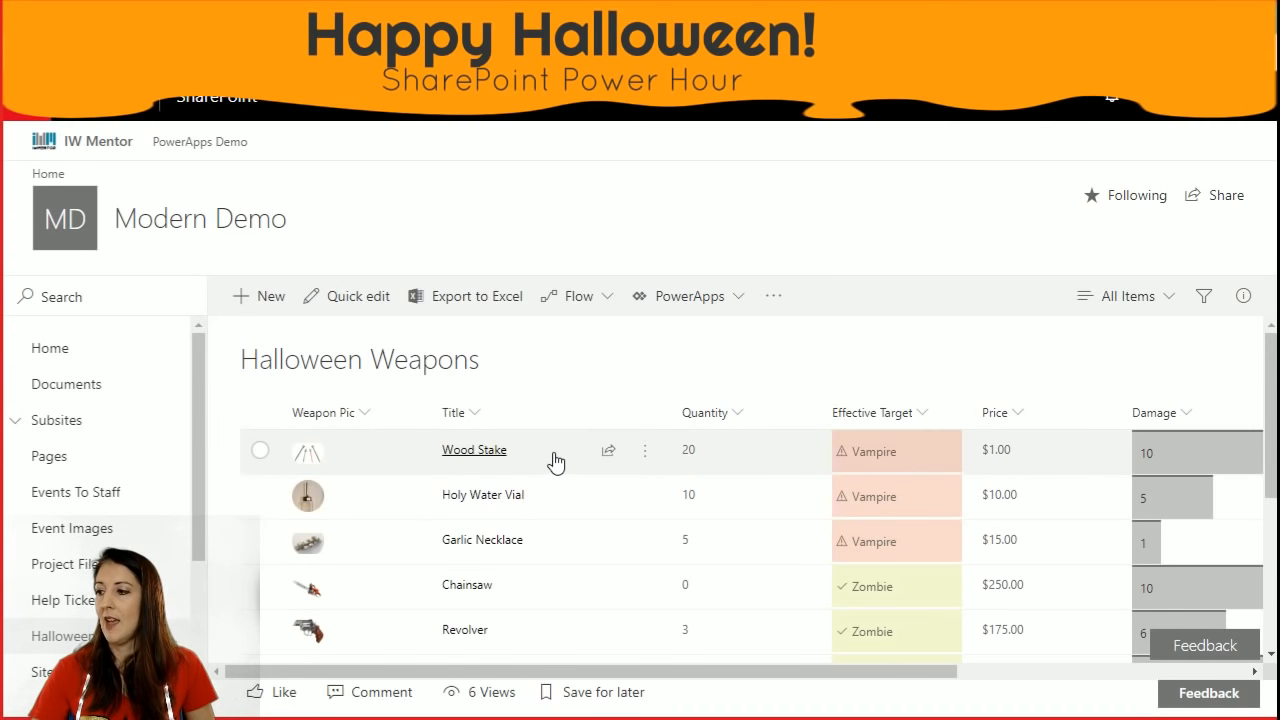
pyautogui.click(741, 460)
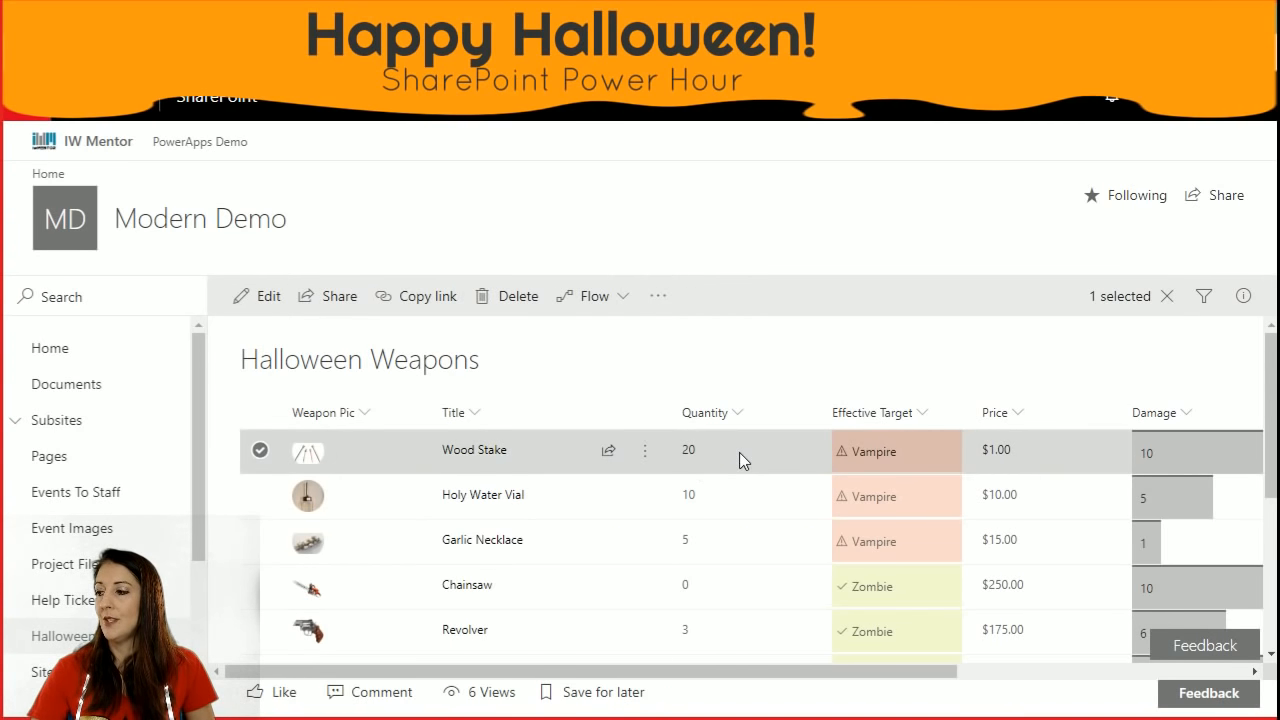
pyautogui.scroll(-5, 731, 465)
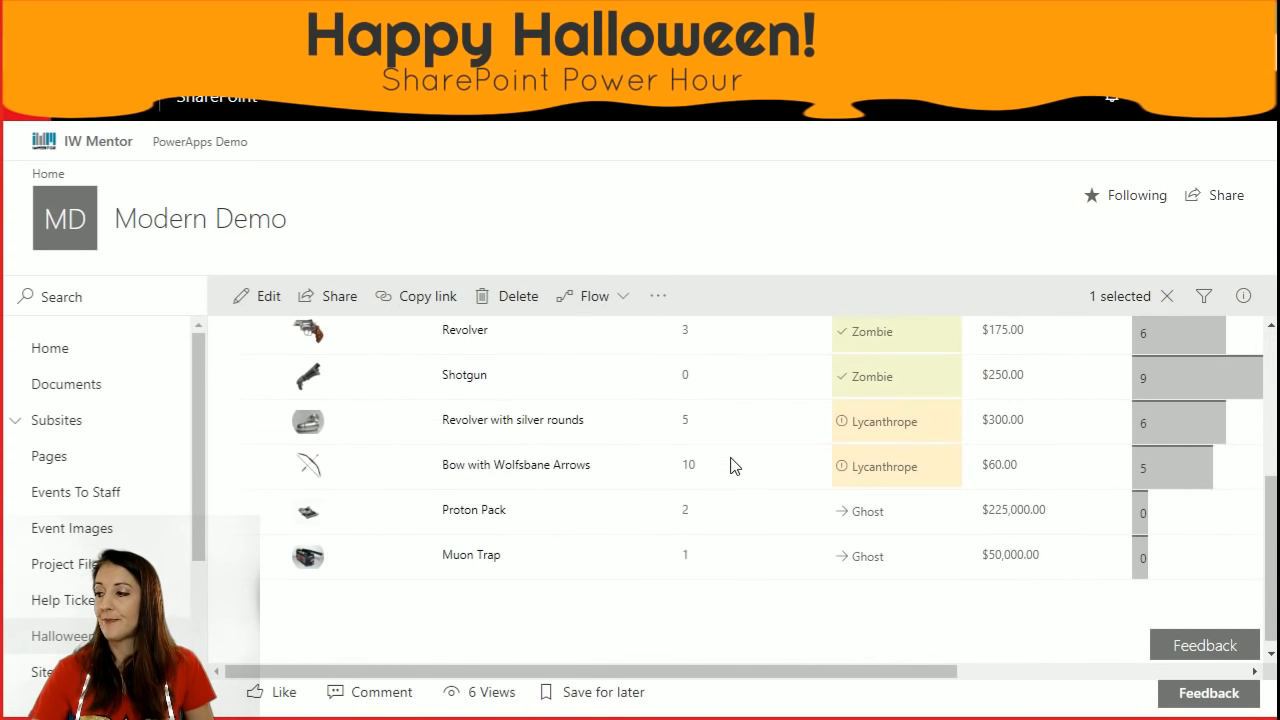
pyautogui.scroll(5, 731, 465)
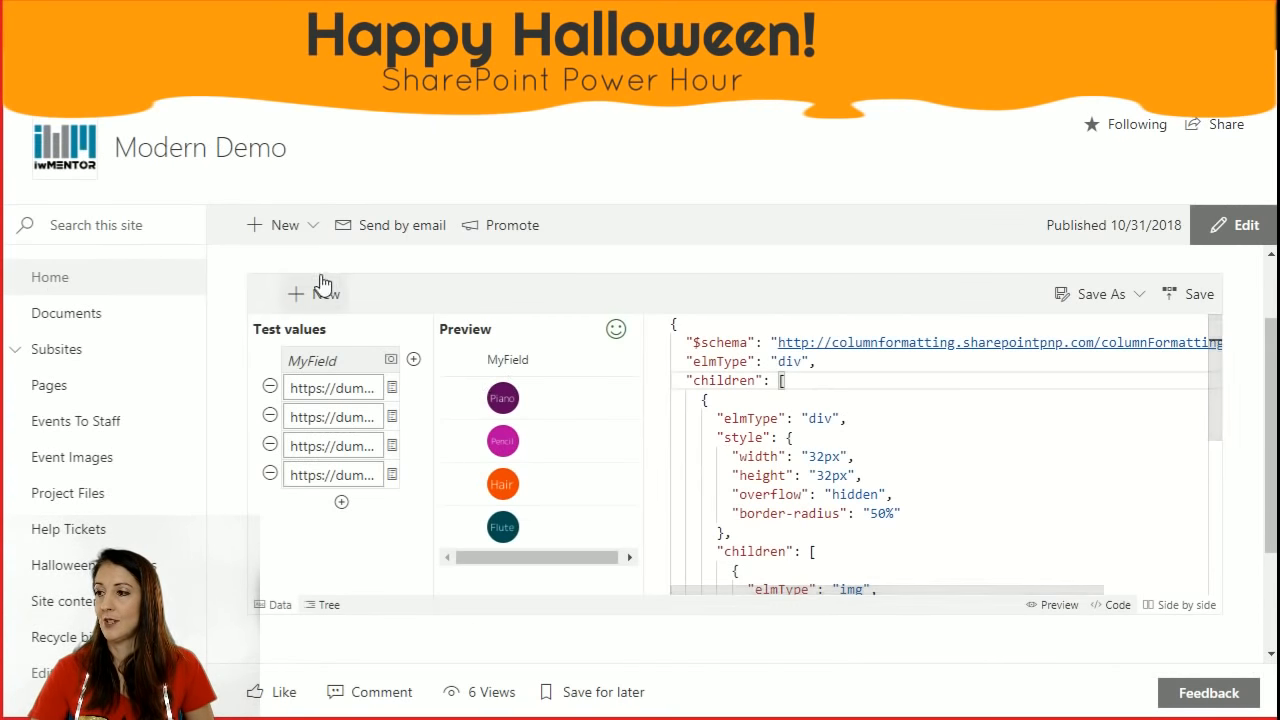
# Return to the Column Formatter, discard the Round Image format and start a new Number column format from the Donut template.
pyautogui.click(318, 290)
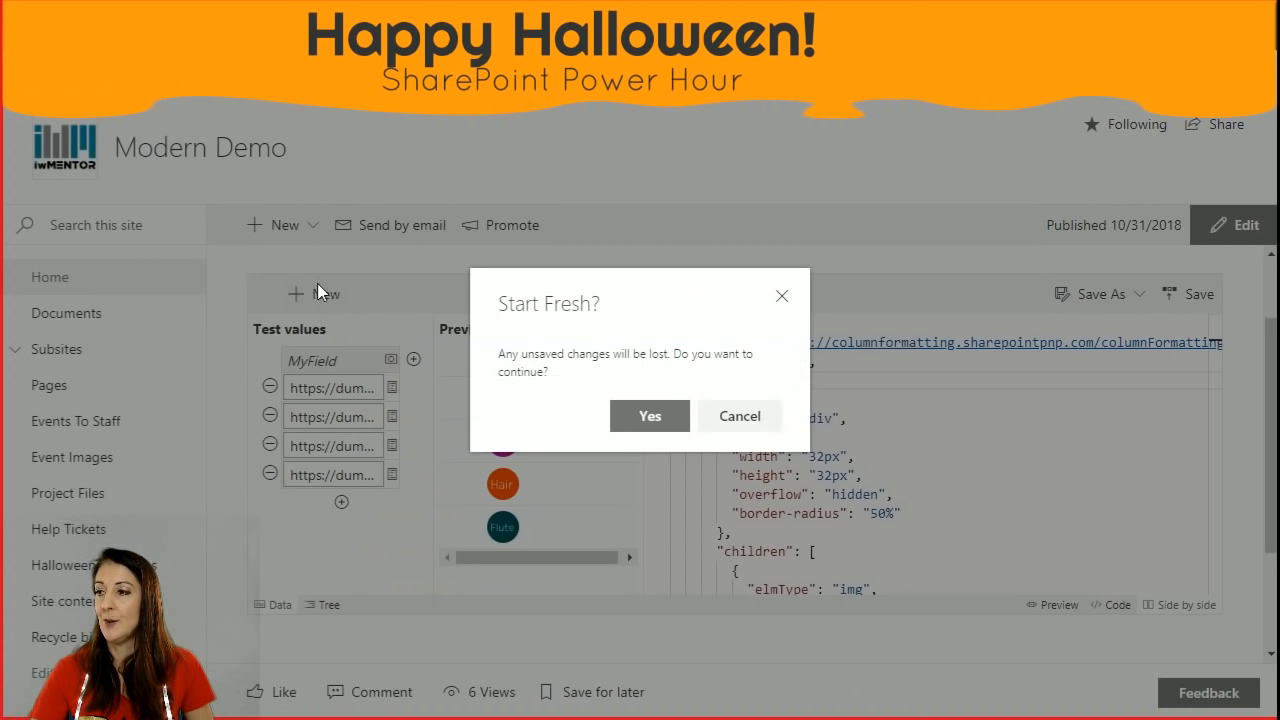
pyautogui.click(637, 401)
pyautogui.click(729, 418)
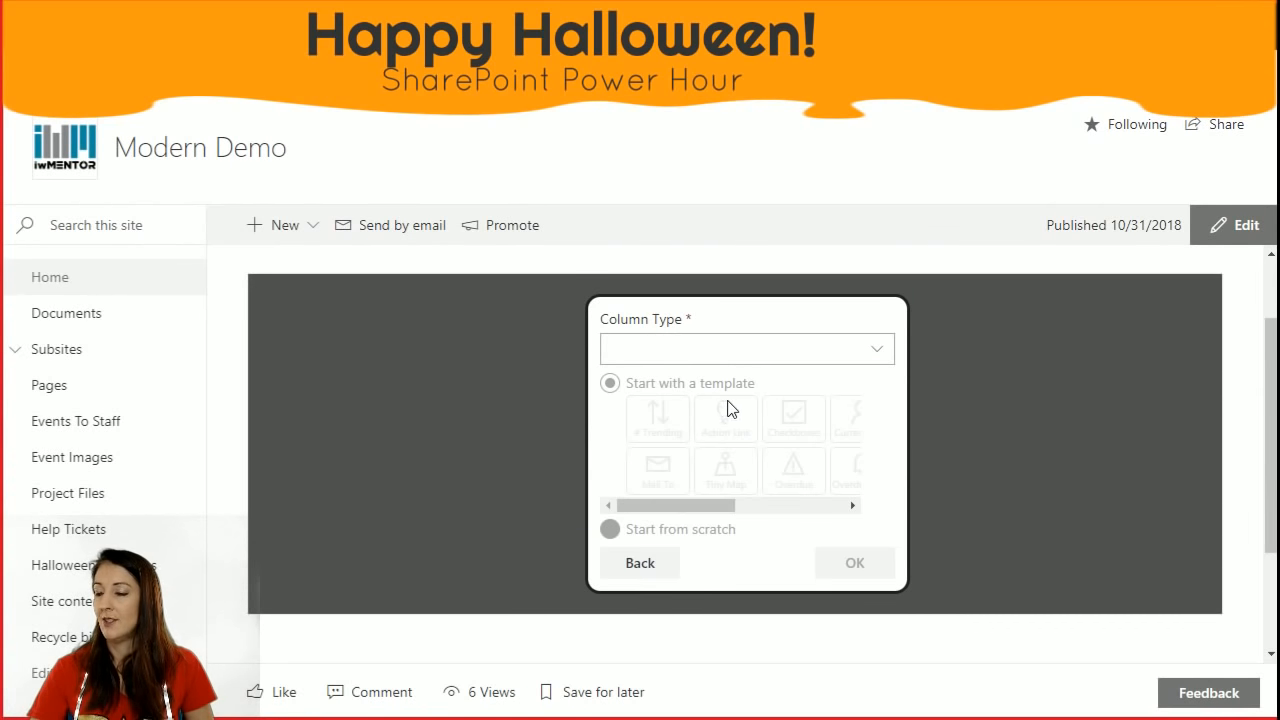
pyautogui.click(766, 357)
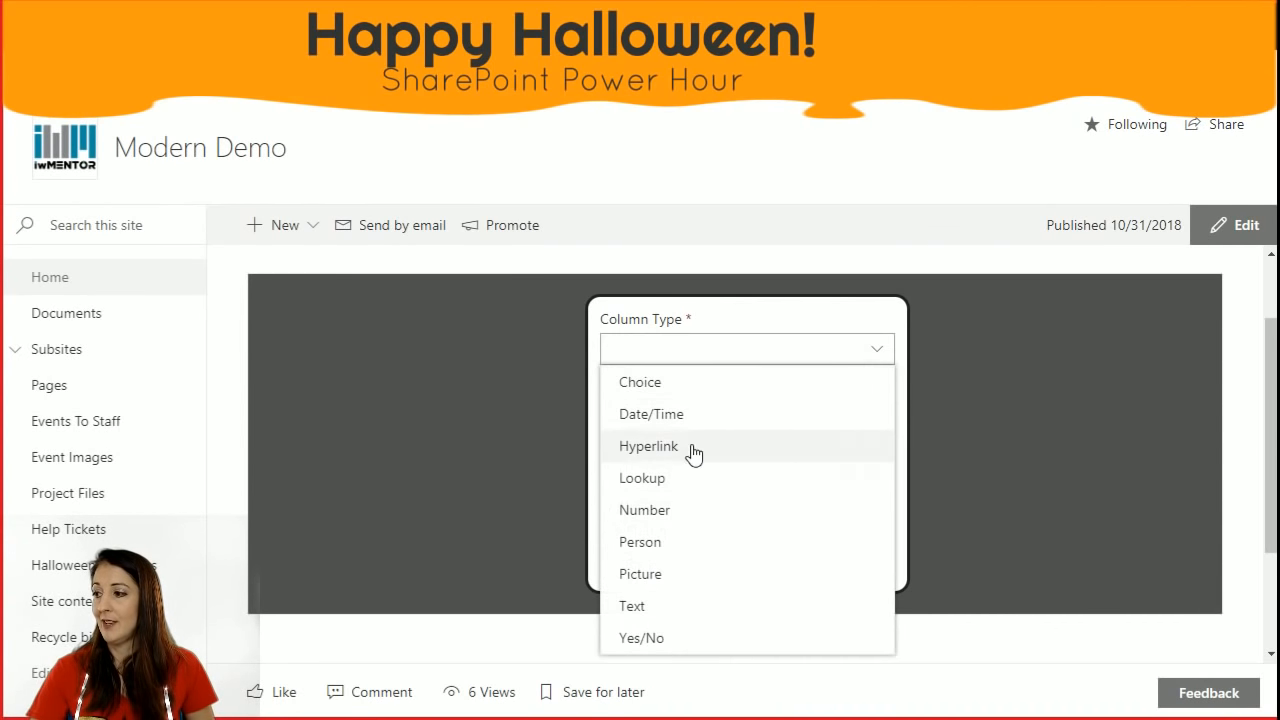
pyautogui.click(691, 511)
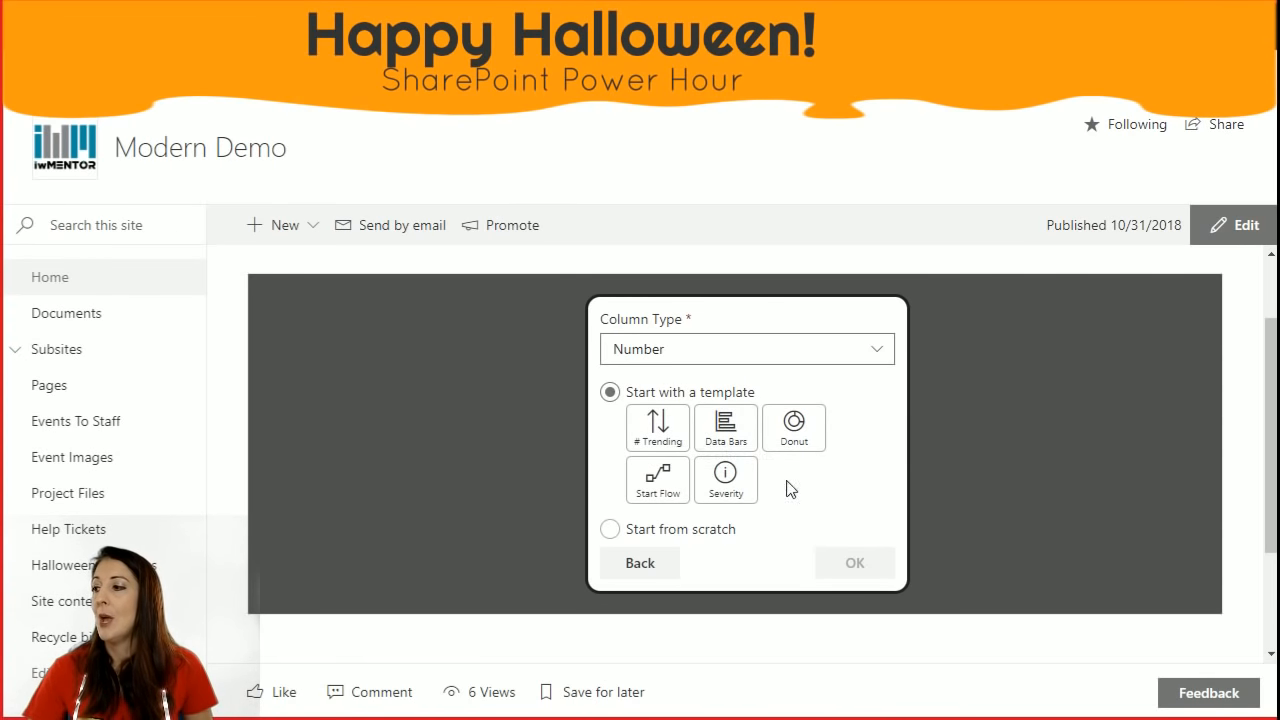
pyautogui.click(795, 430)
pyautogui.click(852, 561)
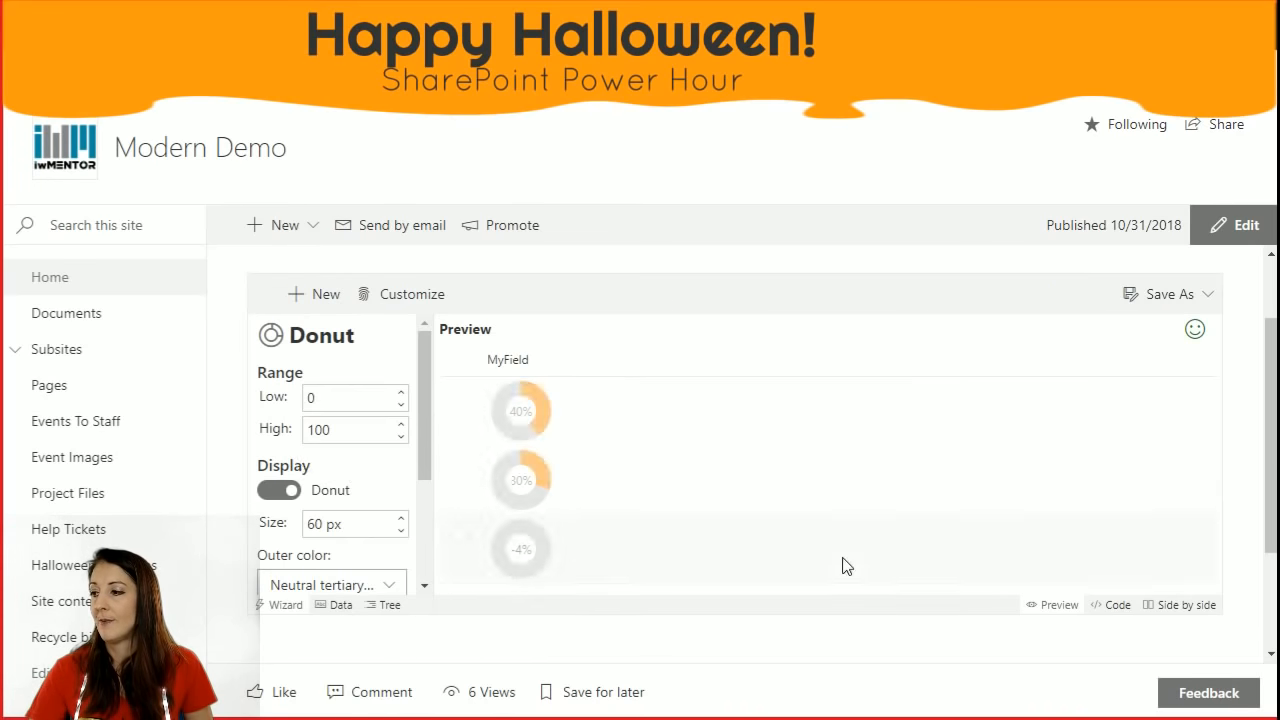
# Set the range's High value to 50 and switch the Donut display off and back on.
pyautogui.doubleClick(351, 429)
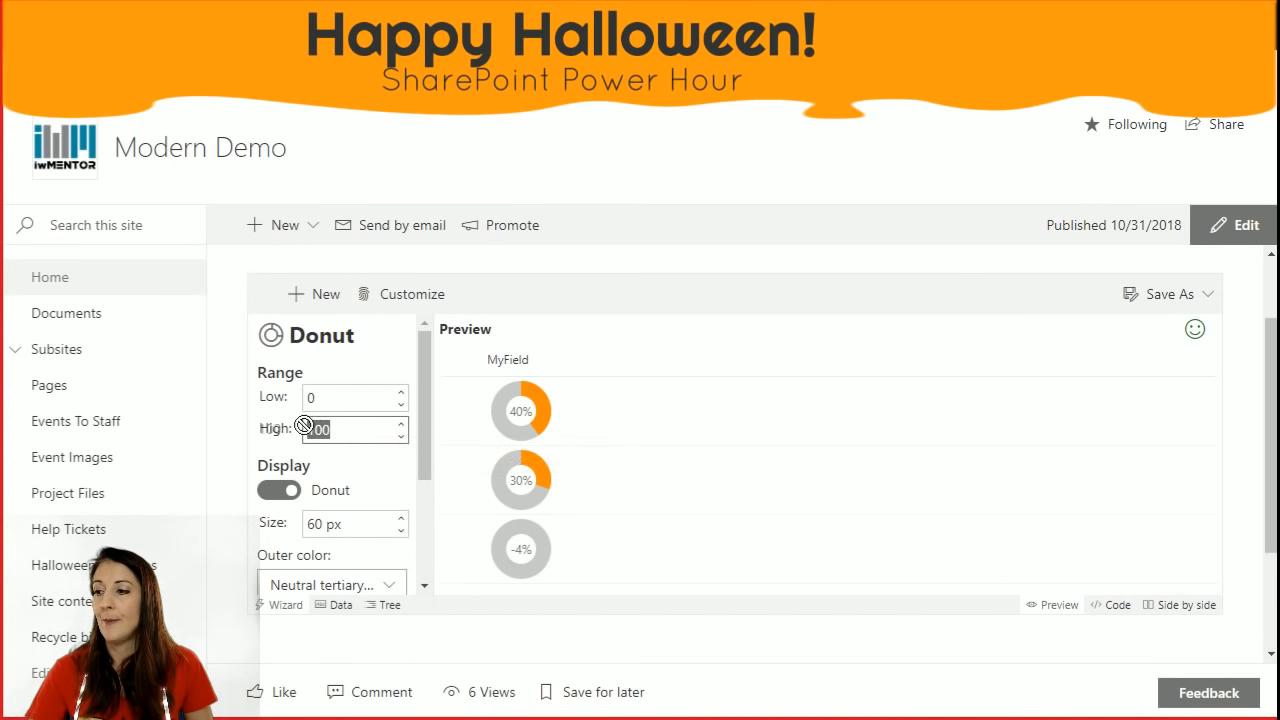
pyautogui.write('50')
pyautogui.doubleClick(356, 399)
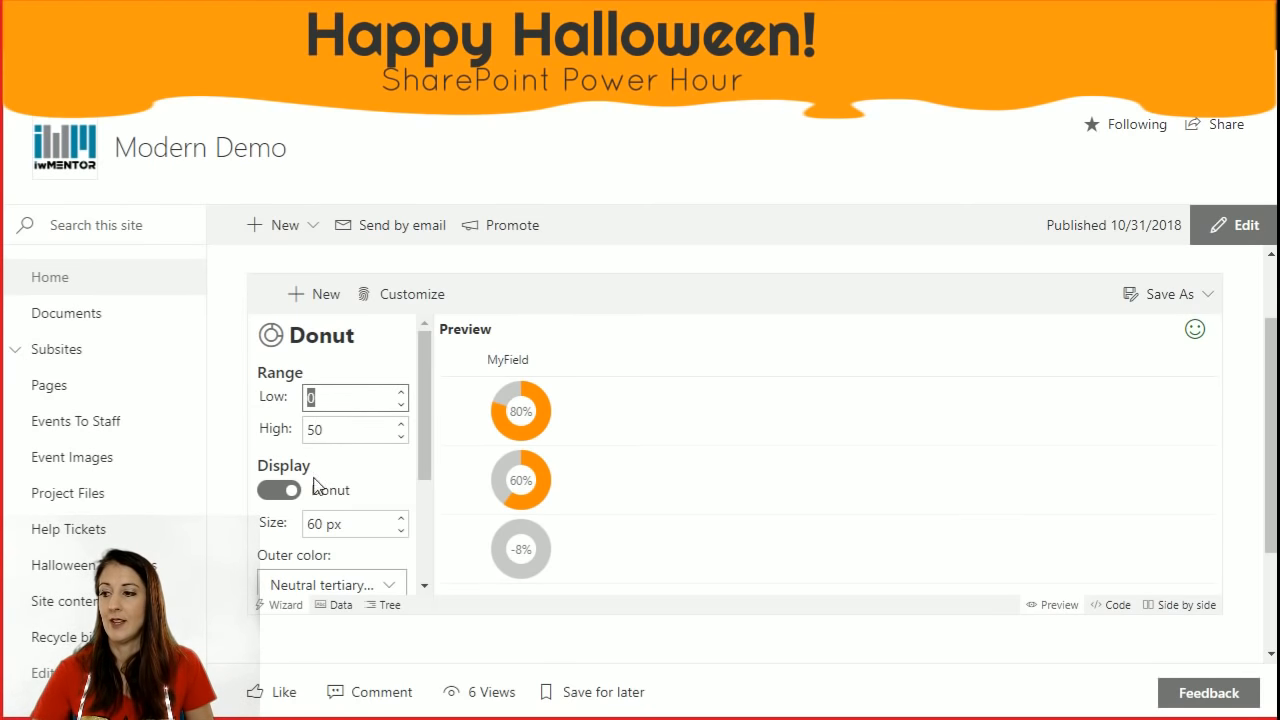
pyautogui.click(280, 491)
pyautogui.click(281, 493)
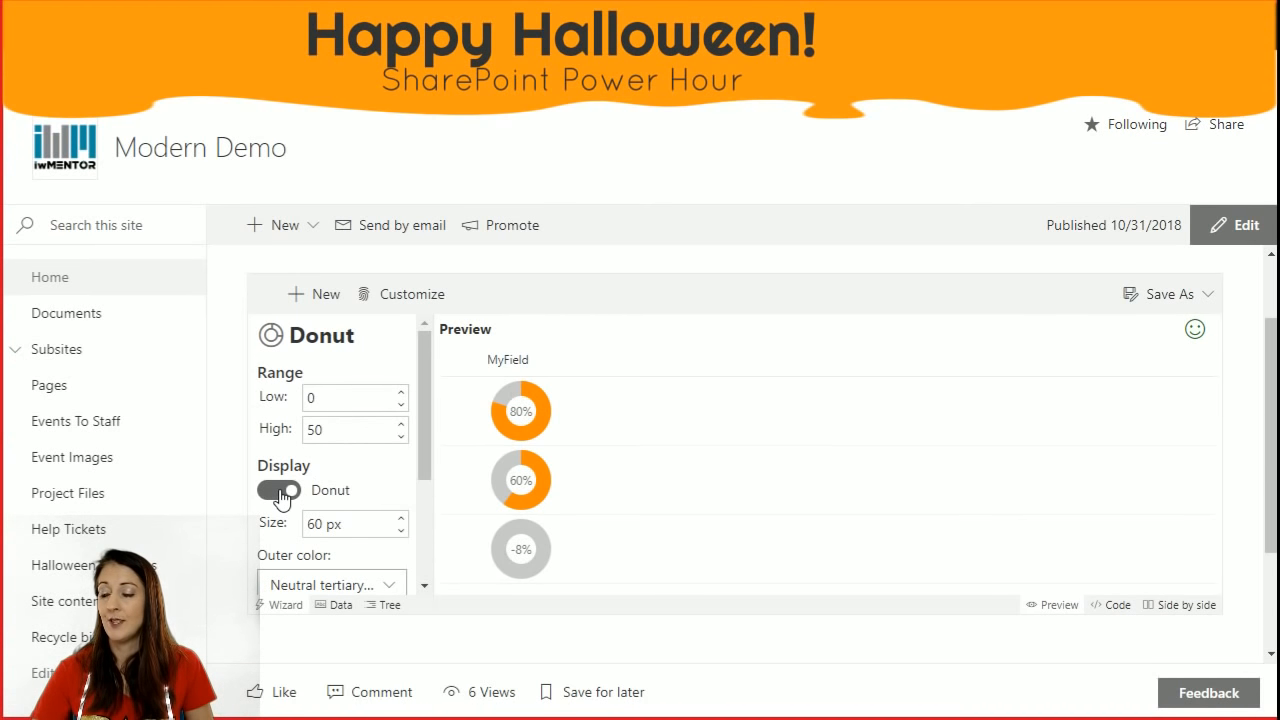
# Set the donut's outer color to Purple and its inner color to Yellow light.
pyautogui.scroll(-2, 423, 451)
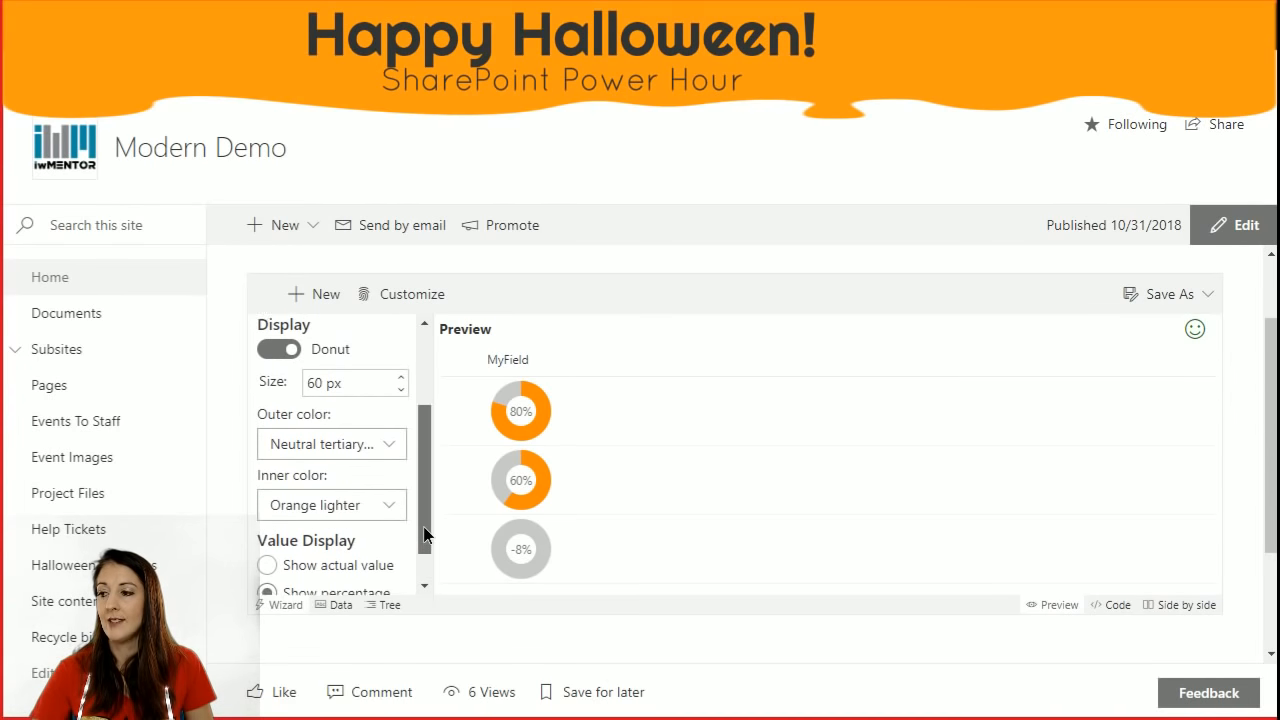
pyautogui.click(390, 421)
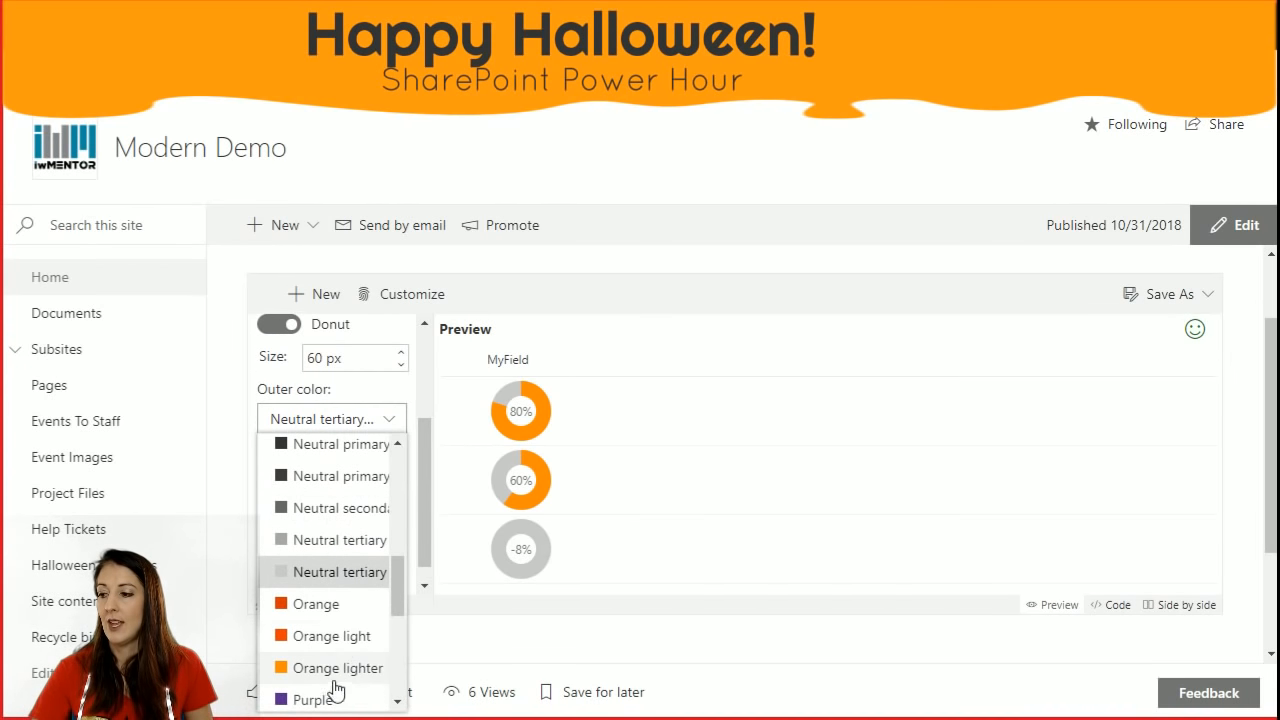
pyautogui.click(320, 698)
pyautogui.click(352, 470)
pyautogui.scroll(-6, 365, 590)
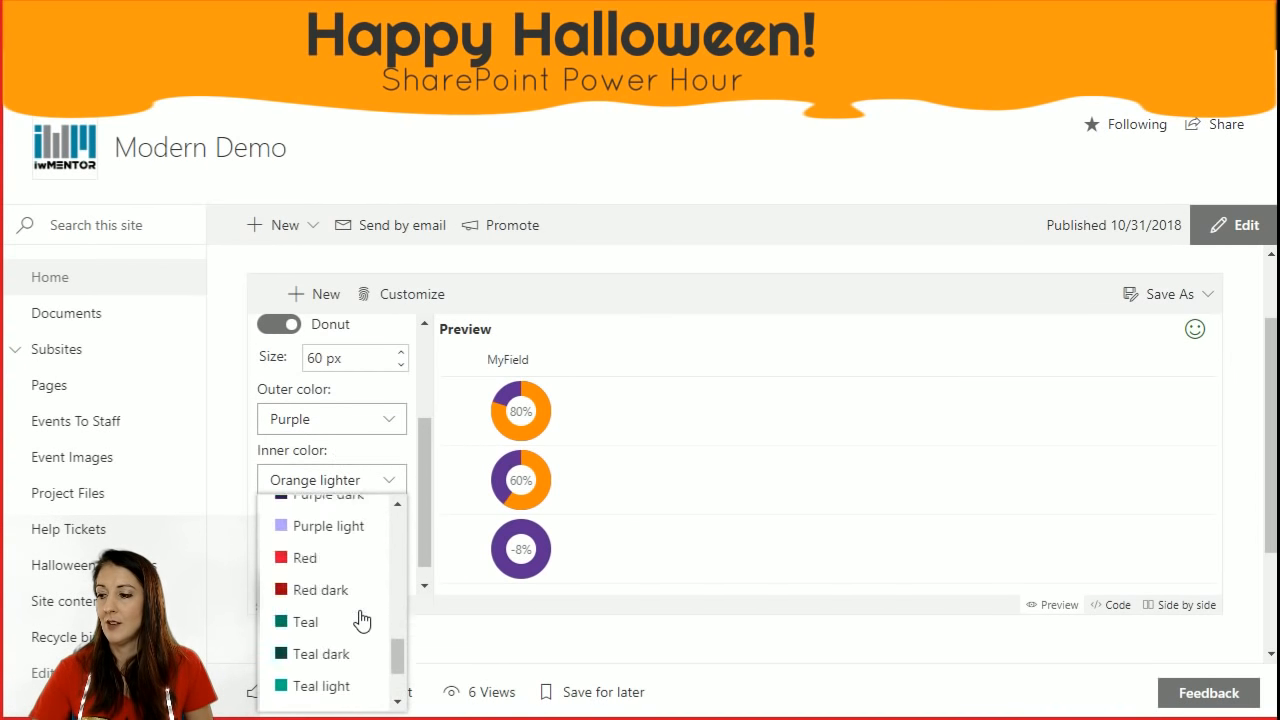
pyautogui.click(318, 696)
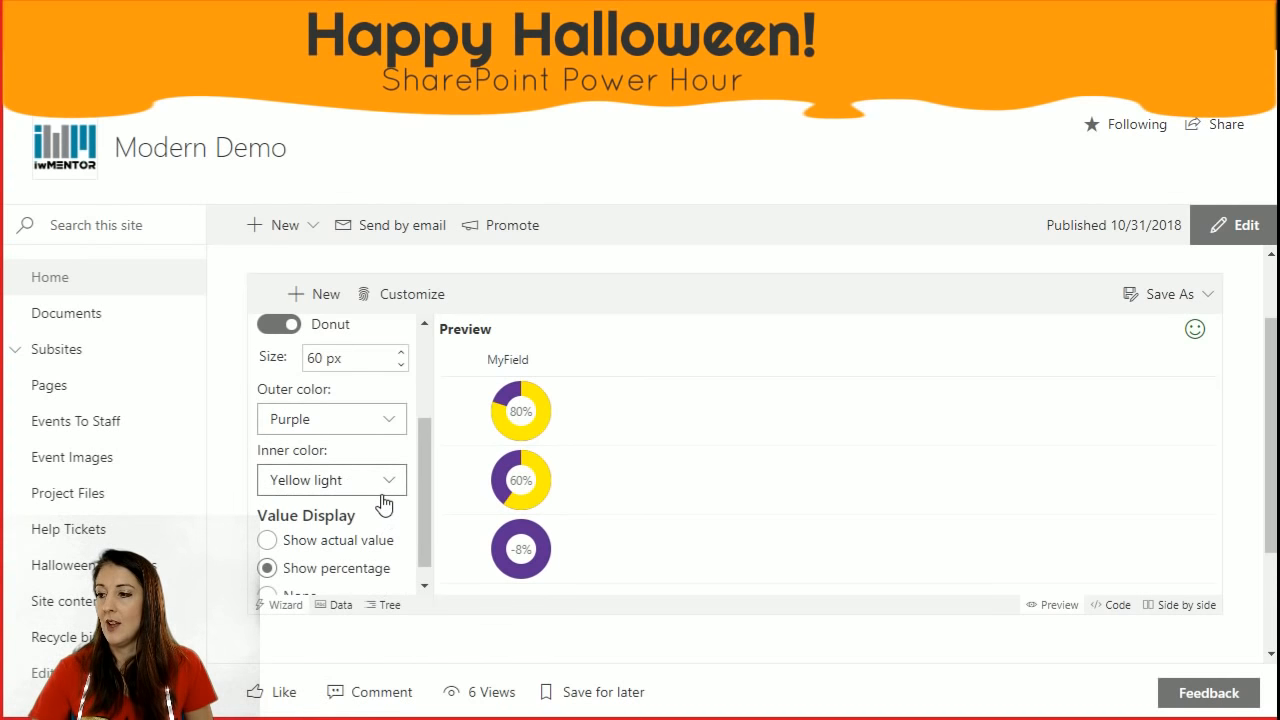
pyautogui.scroll(-1, 382, 506)
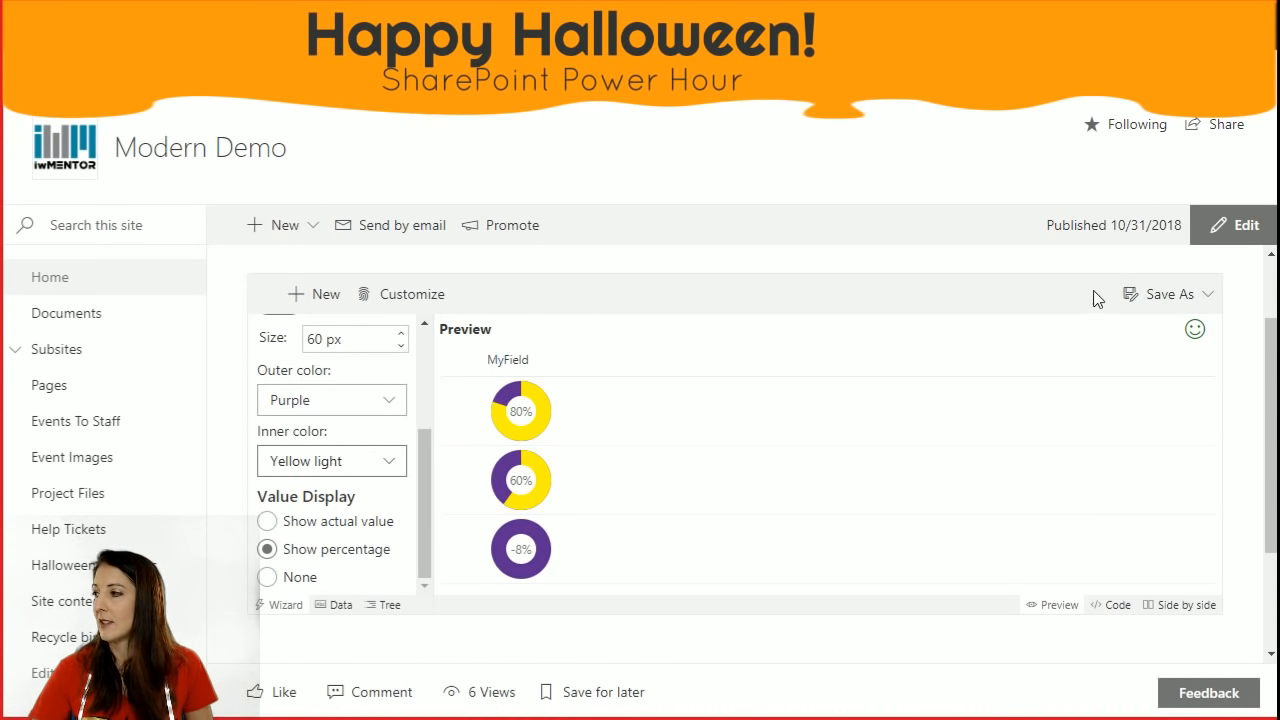
# Apply the Donut format to the Quantity field of the local Halloween Weapons list and save it.
pyautogui.click(1165, 294)
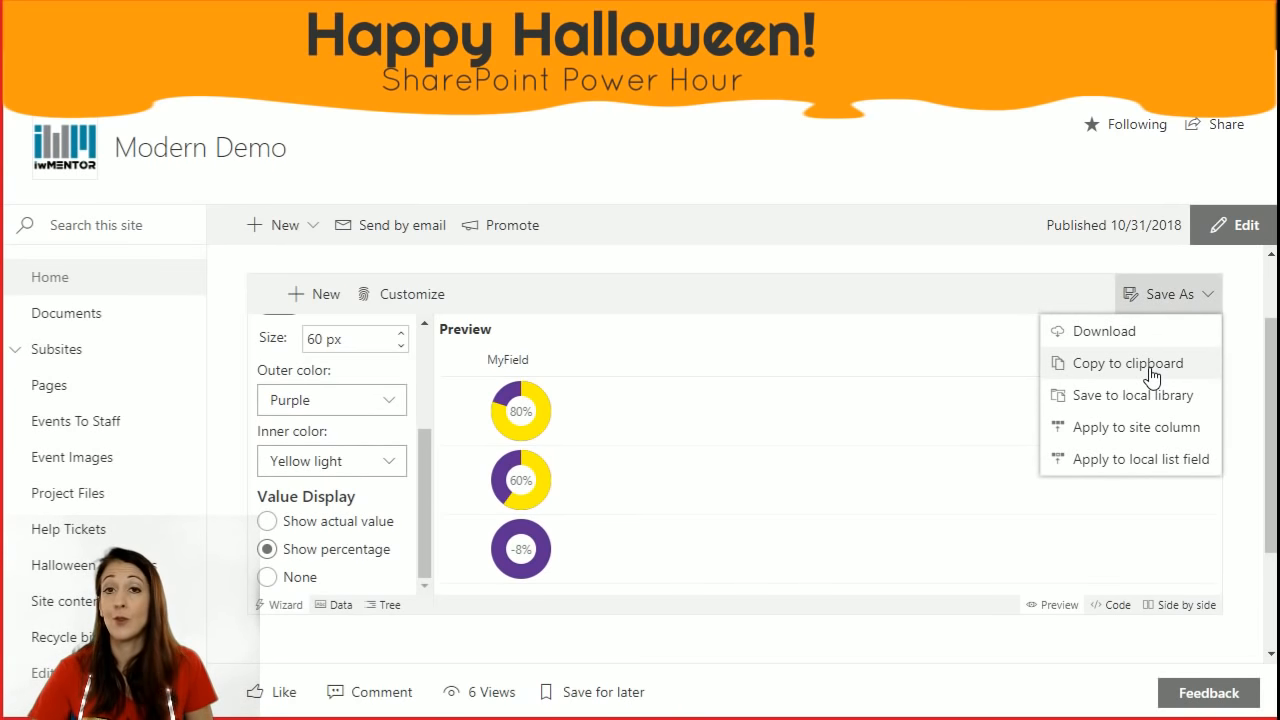
pyautogui.click(1120, 462)
pyautogui.click(628, 362)
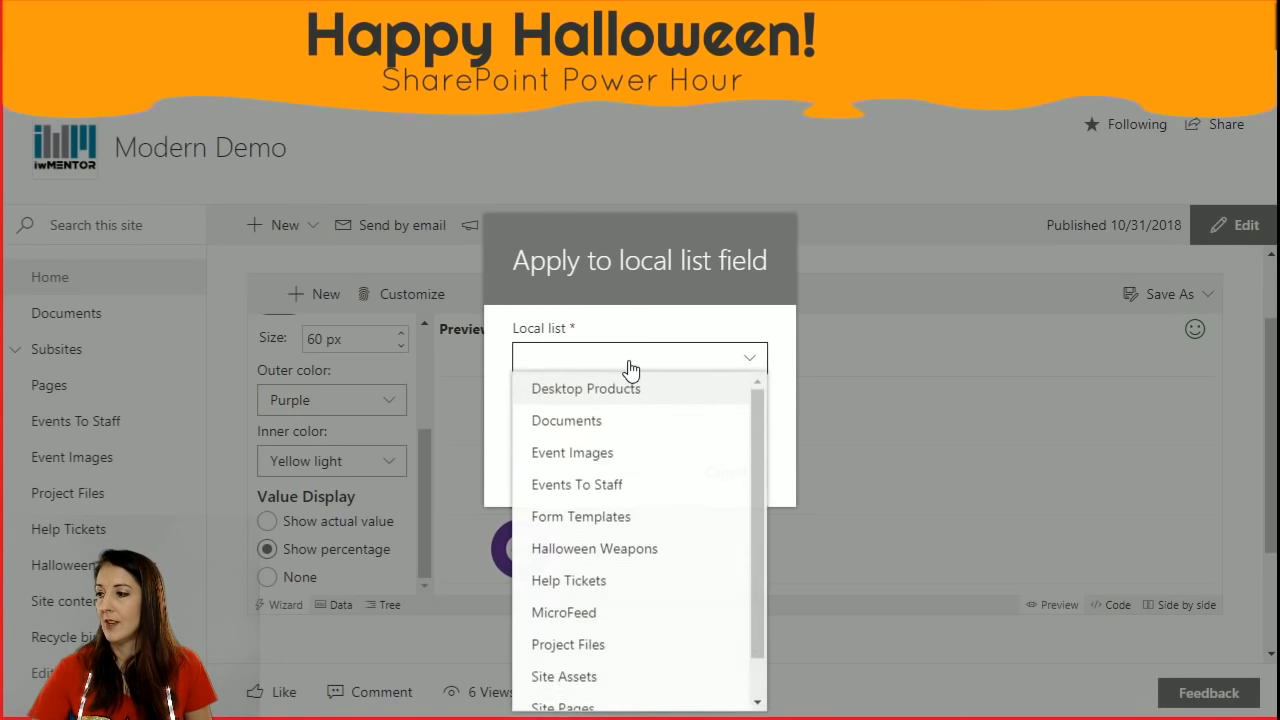
pyautogui.click(637, 550)
pyautogui.click(640, 420)
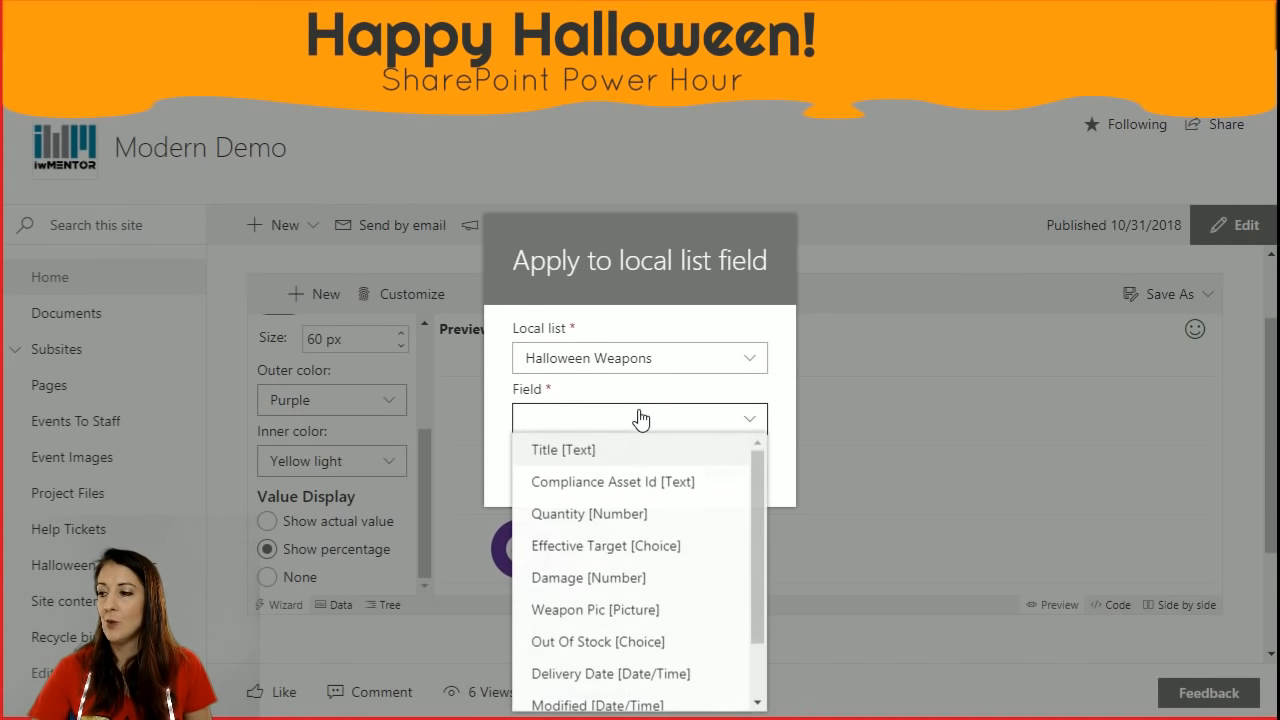
pyautogui.click(630, 514)
pyautogui.click(648, 466)
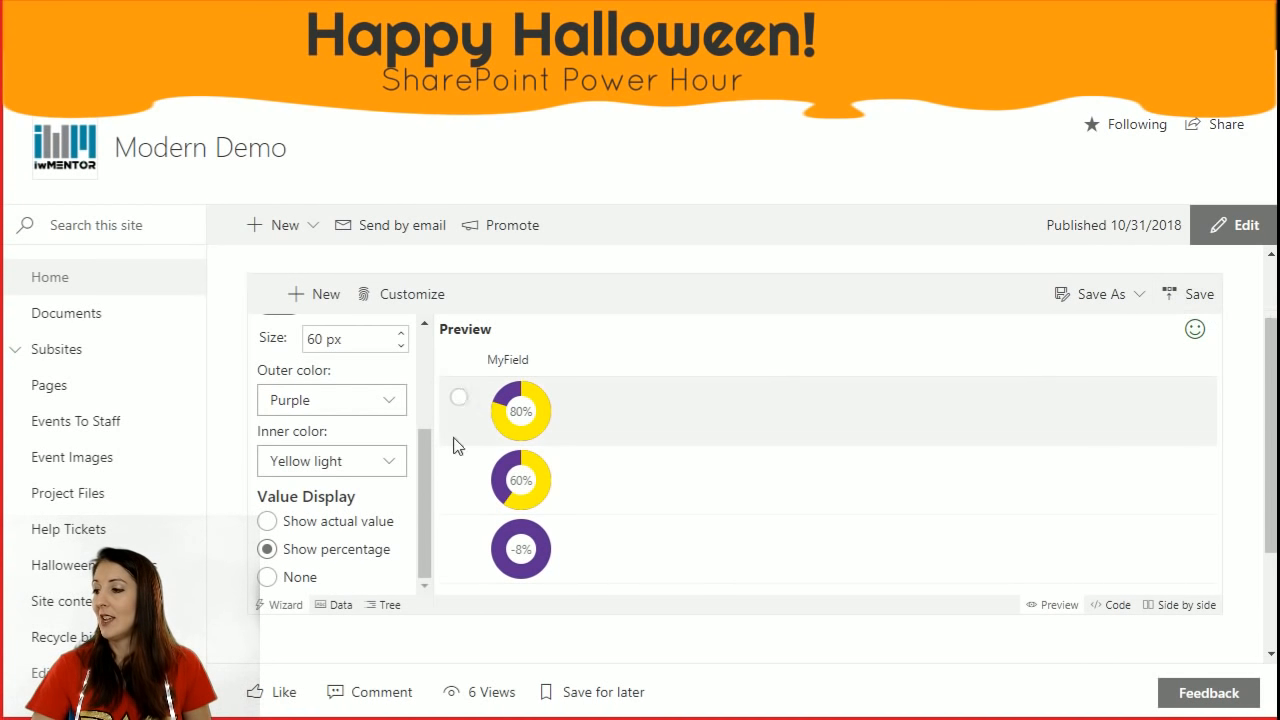
pyautogui.click(1196, 300)
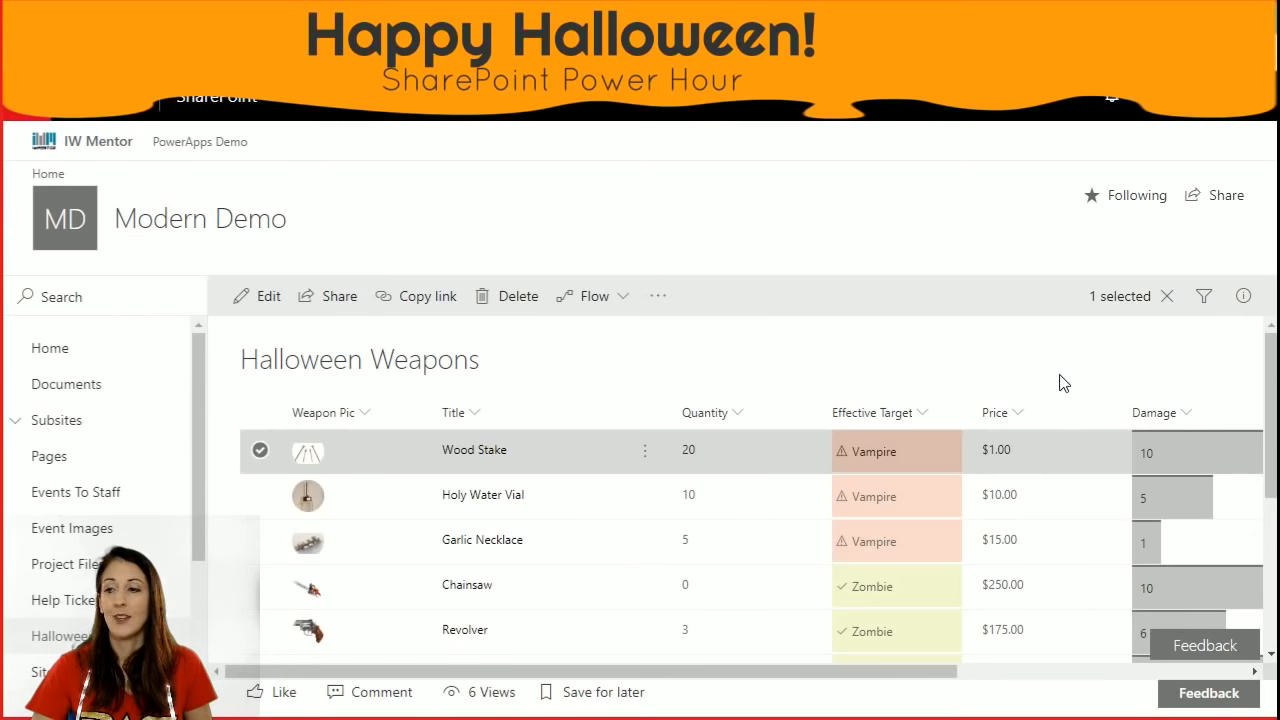
# Reload the Halloween Weapons list and look through the Quantity column's donut charts.
pyautogui.press('F5')
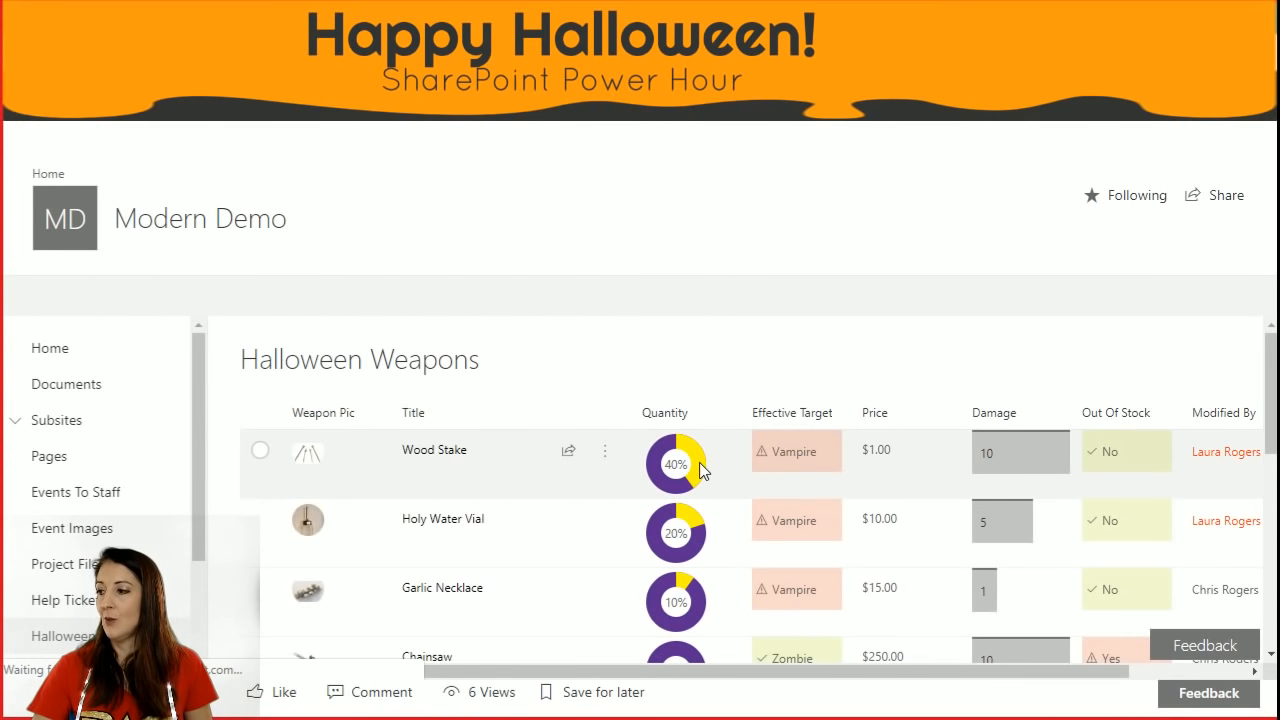
pyautogui.scroll(-4, 725, 545)
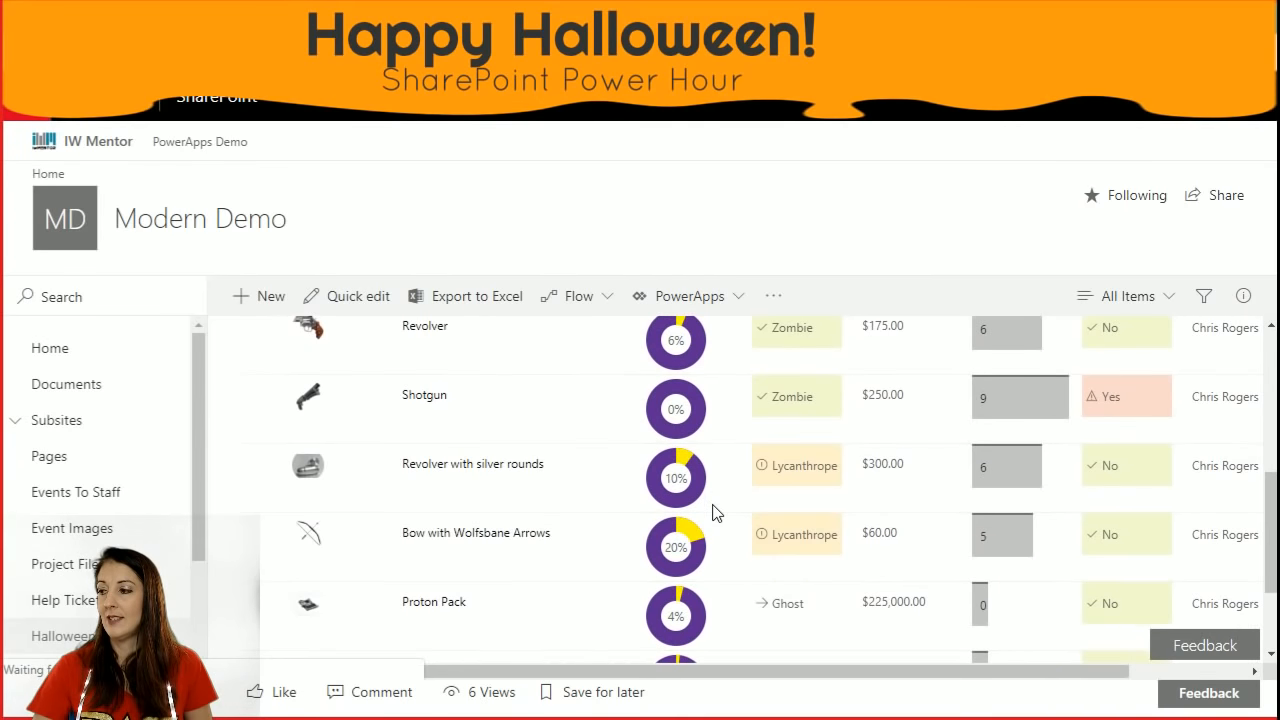
pyautogui.scroll(2, 715, 515)
pyautogui.scroll(1, 714, 513)
pyautogui.scroll(2, 774, 434)
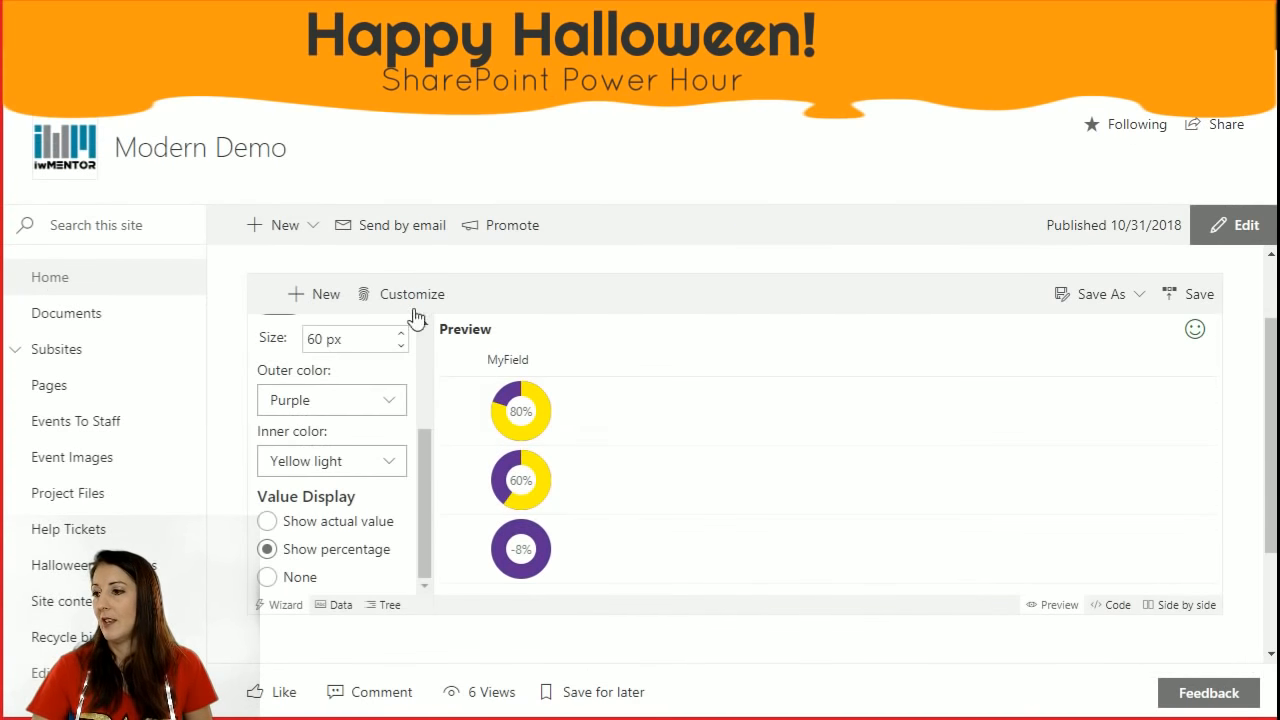
# Discard the current format and create a new one for a Choice column from the Severity template.
pyautogui.click(325, 294)
pyautogui.click(648, 418)
pyautogui.click(737, 425)
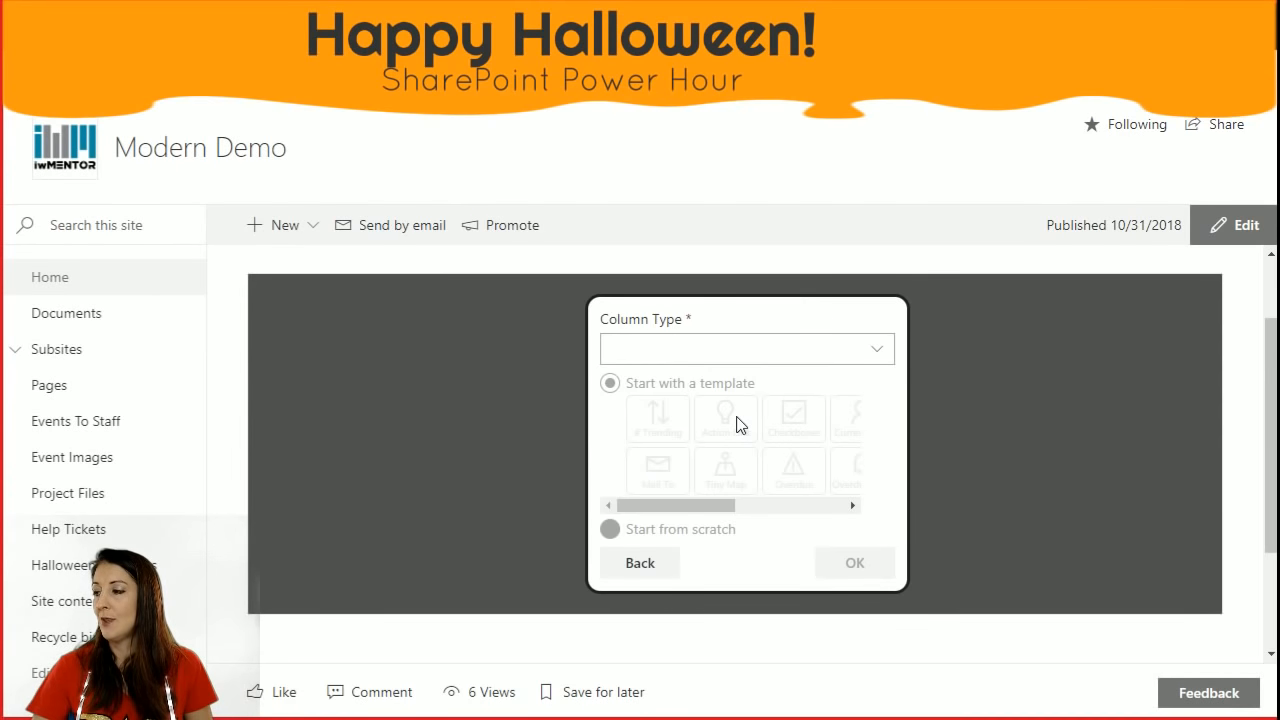
pyautogui.click(729, 349)
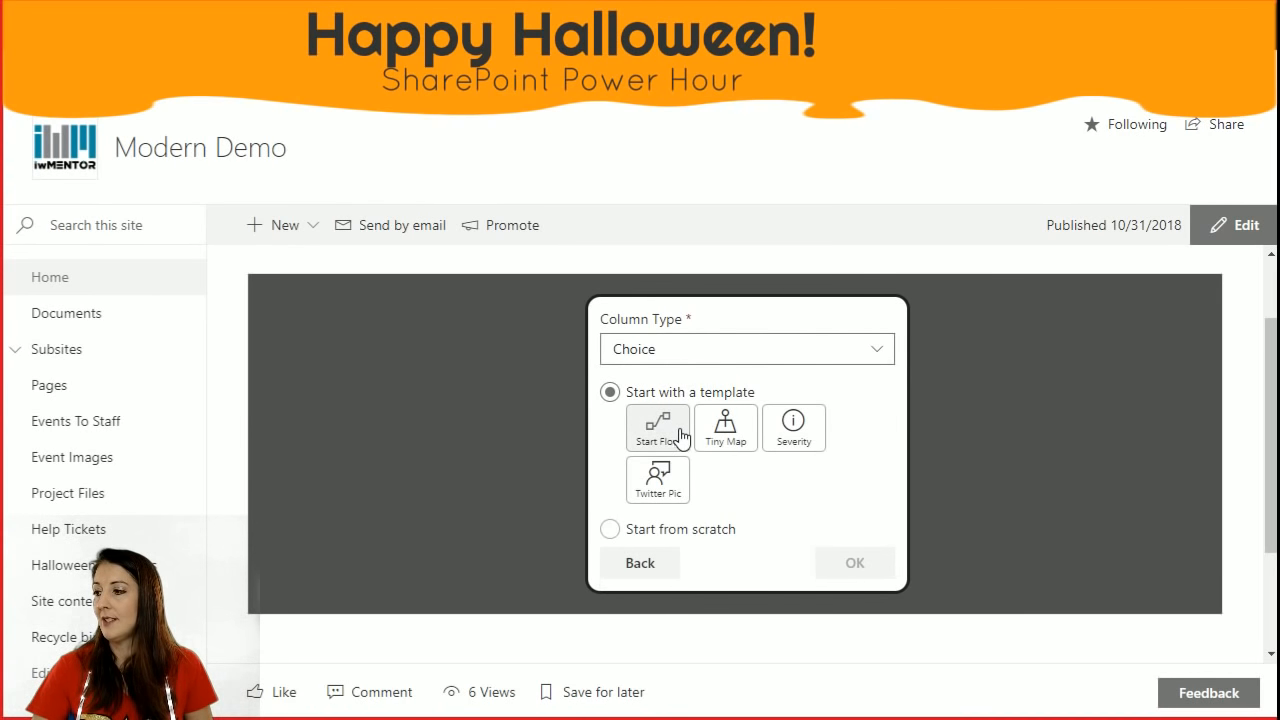
pyautogui.click(800, 427)
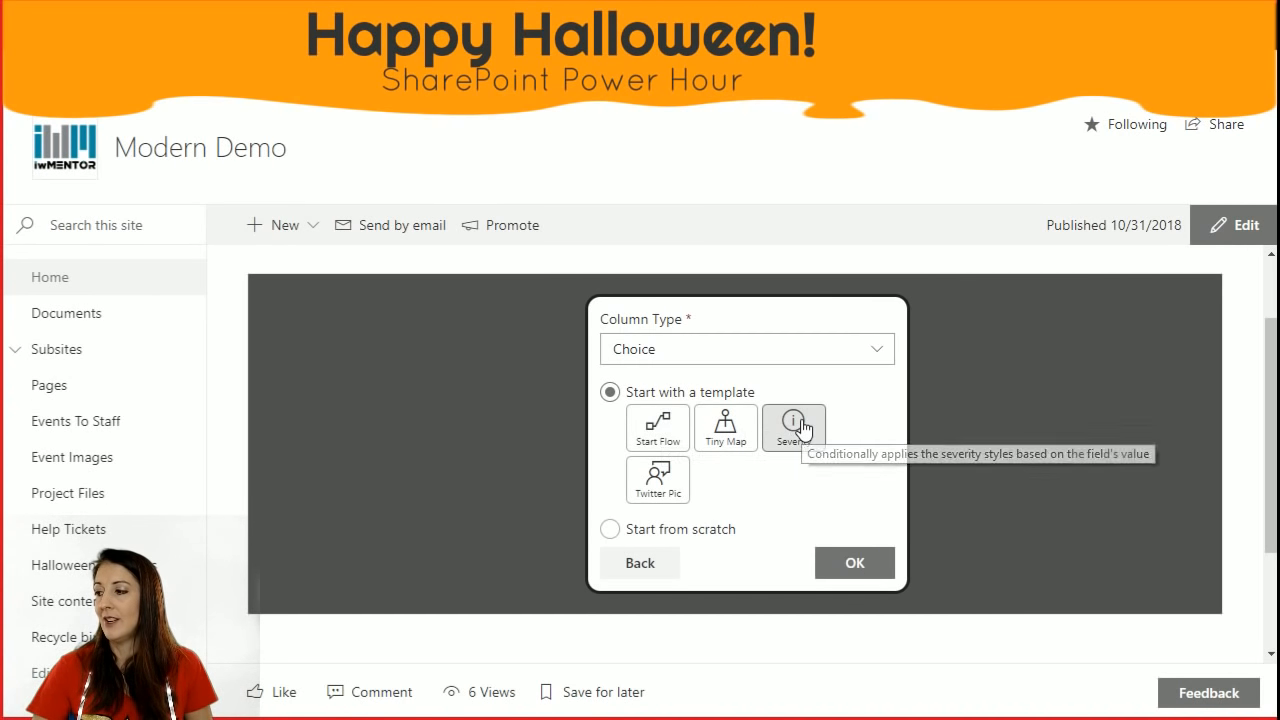
pyautogui.click(851, 564)
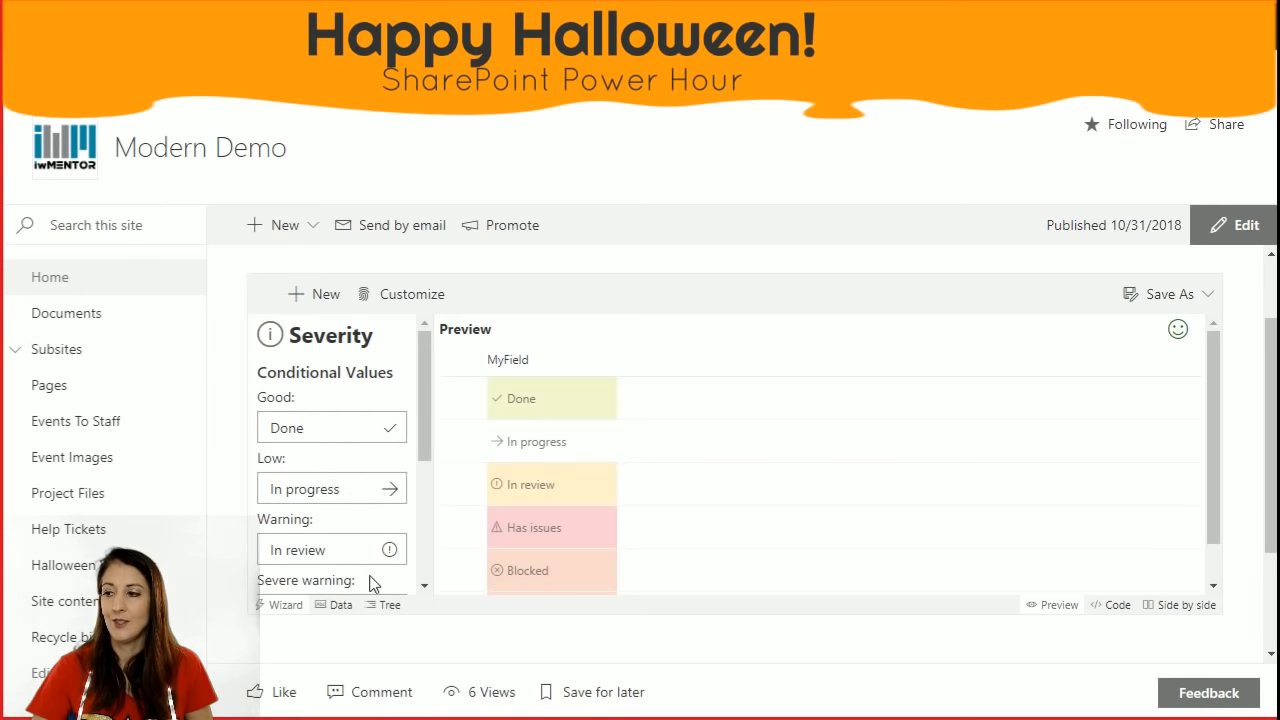
# Switch to the Halloween Weapons list and examine the severity styling in the Effective Target column.
pyautogui.hotkey('ctrl', 'Tab')
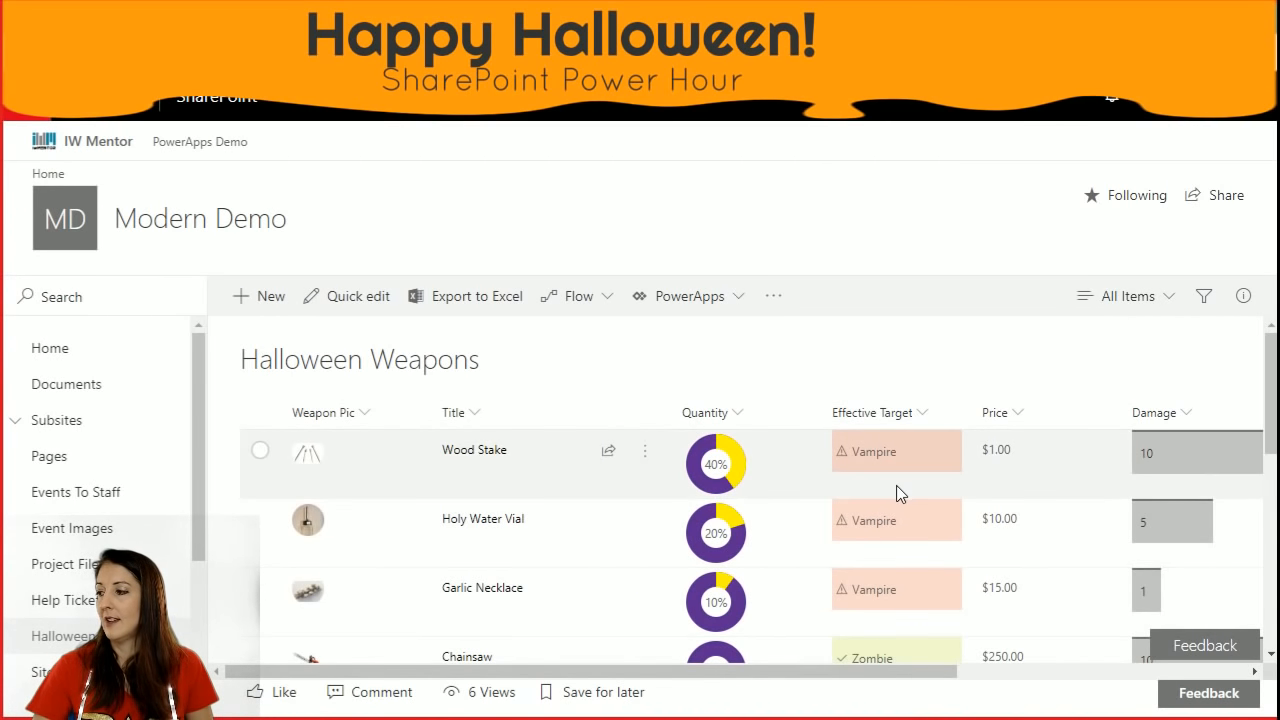
pyautogui.scroll(-2, 886, 460)
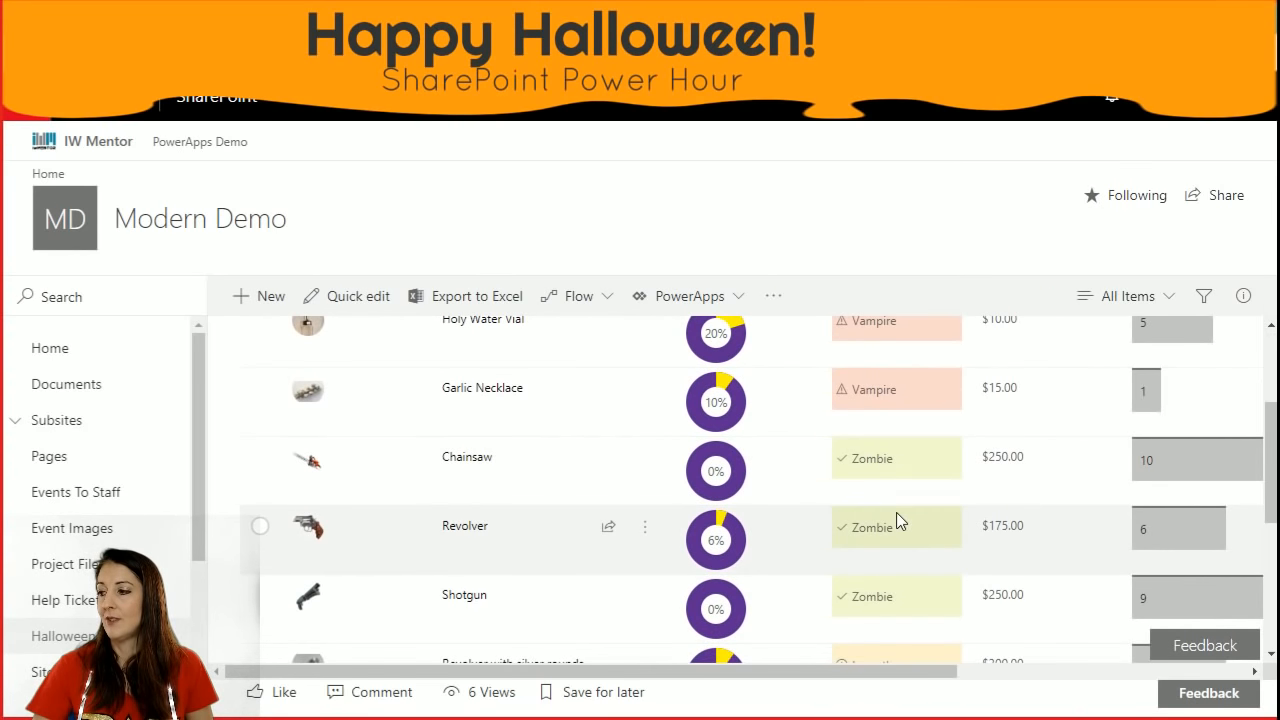
pyautogui.scroll(-2, 894, 527)
pyautogui.scroll(1, 896, 517)
pyautogui.scroll(4, 896, 517)
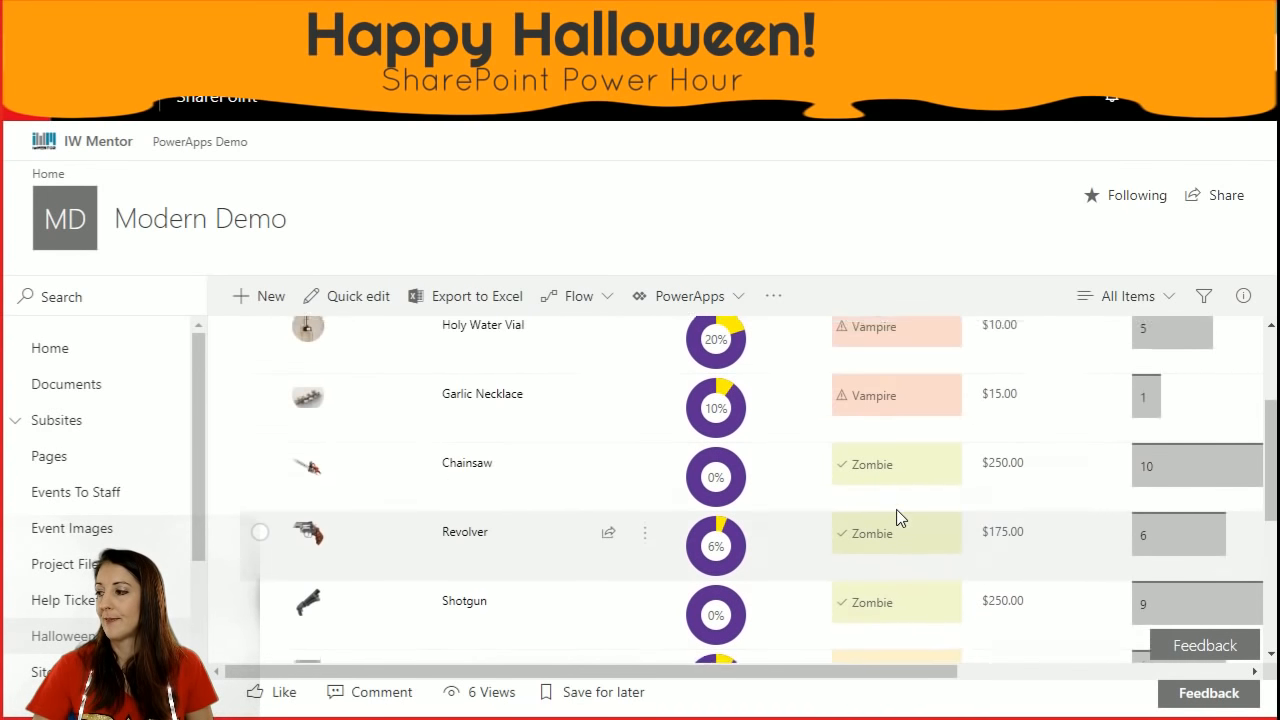
pyautogui.scroll(-6, 896, 517)
pyautogui.scroll(6, 896, 517)
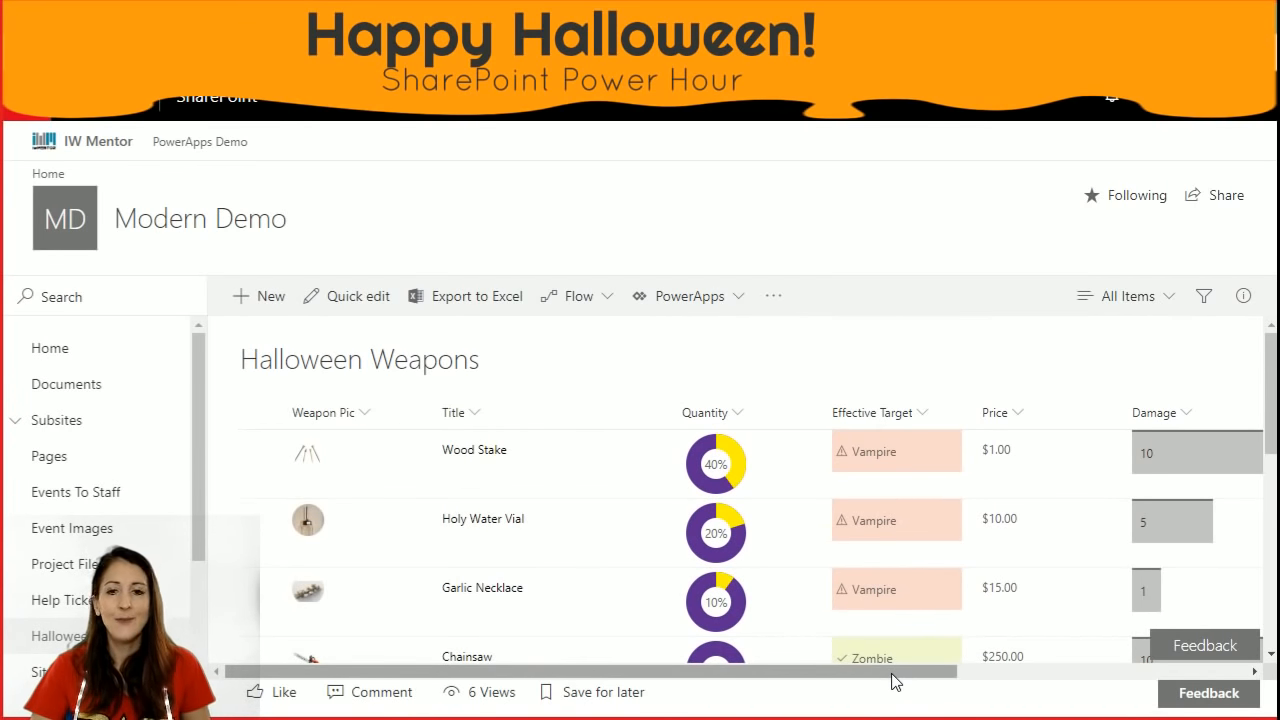
# Examine the formatting of the list's Damage, Out Of Stock, Modified By and Boolean columns.
pyautogui.moveTo(895, 681); pyautogui.dragTo(1049, 669)
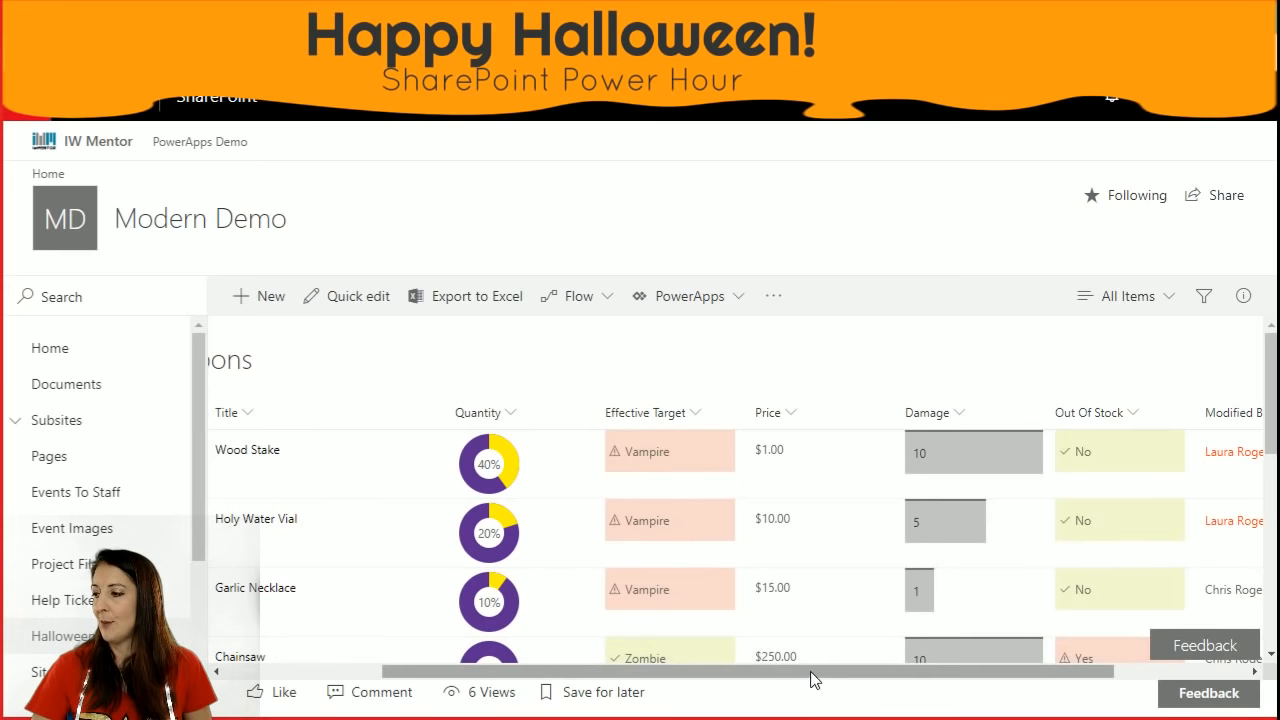
pyautogui.moveTo(811, 680); pyautogui.dragTo(957, 683)
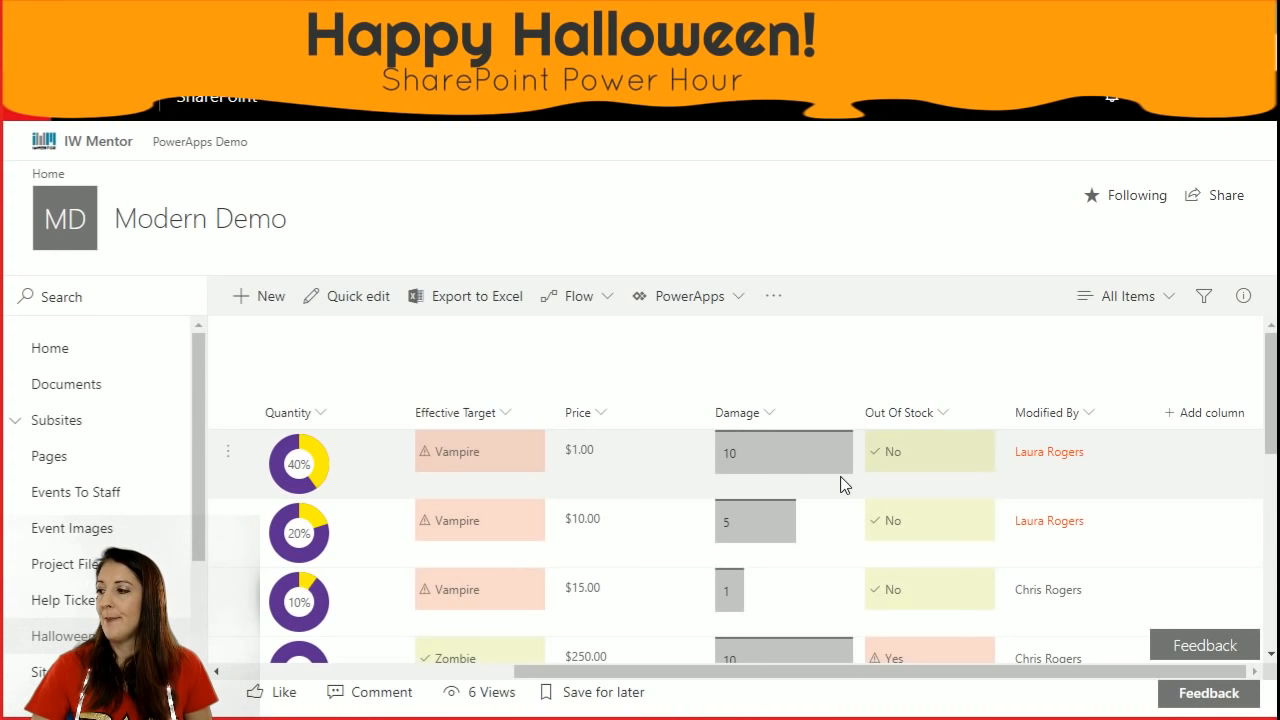
pyautogui.click(1072, 487)
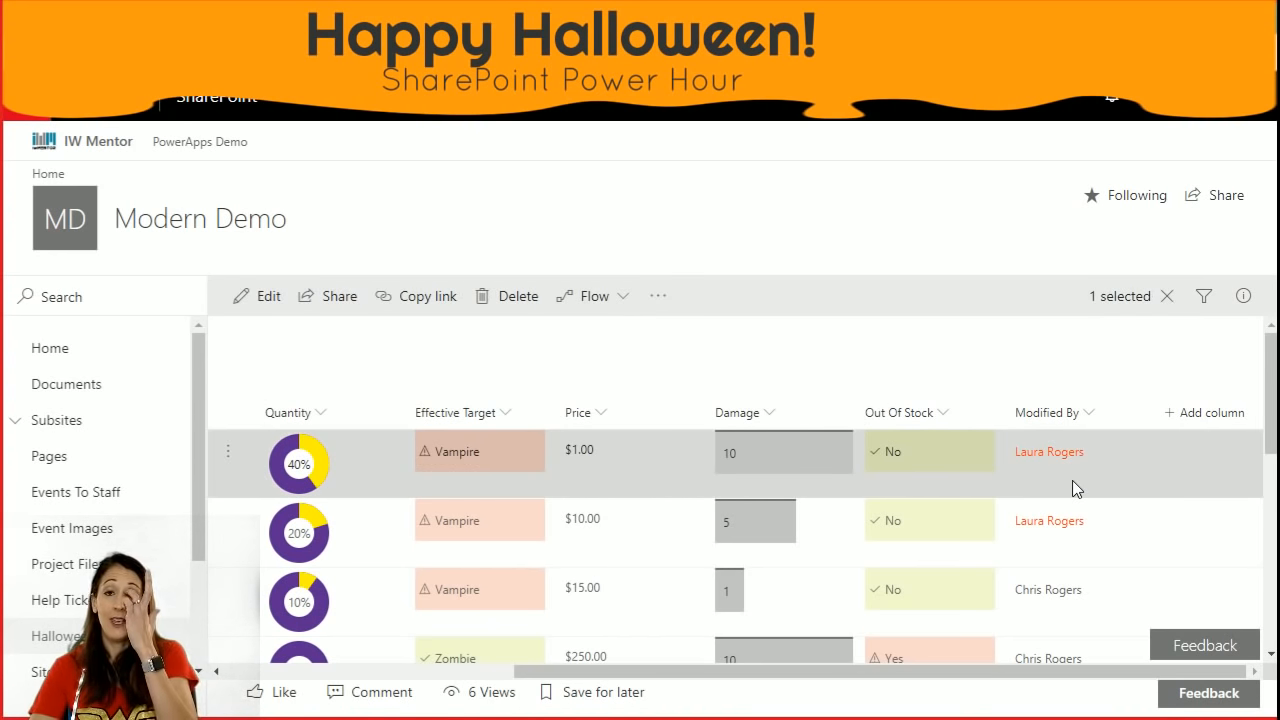
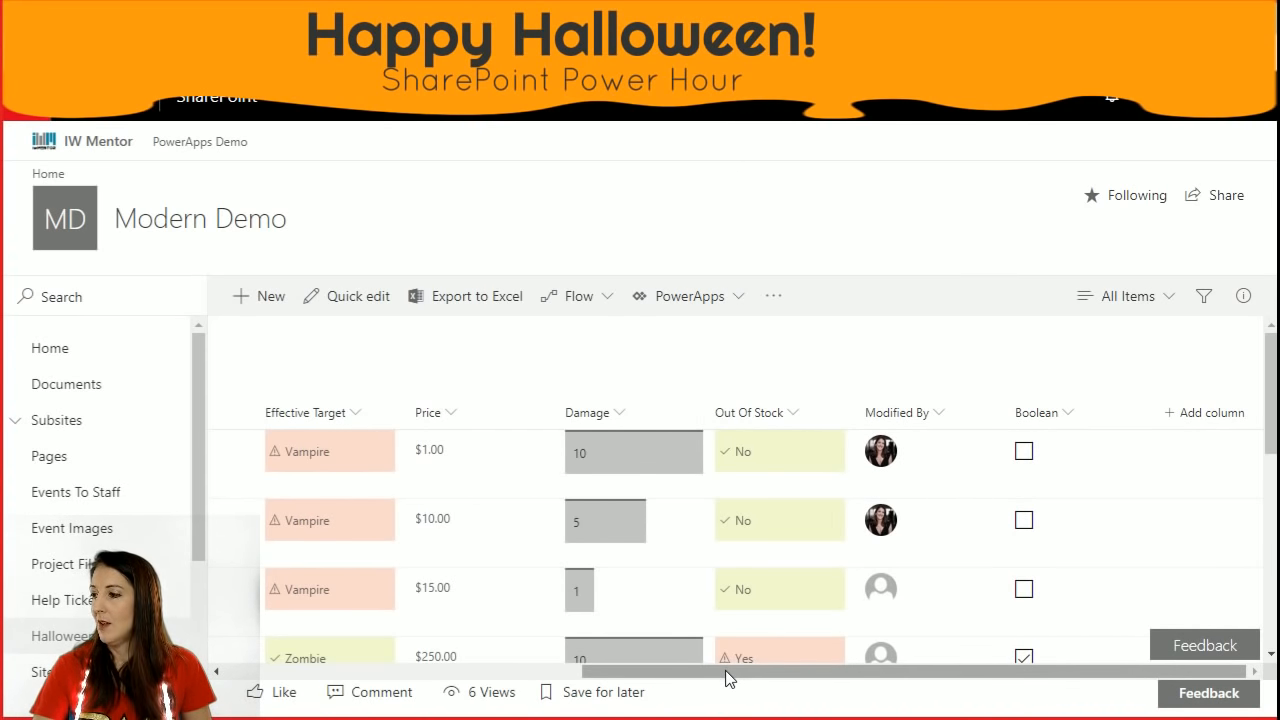
pyautogui.moveTo(729, 679)
pyautogui.mouseDown()
pyautogui.moveTo(691, 680)
pyautogui.moveTo(743, 680)
pyautogui.mouseUp()
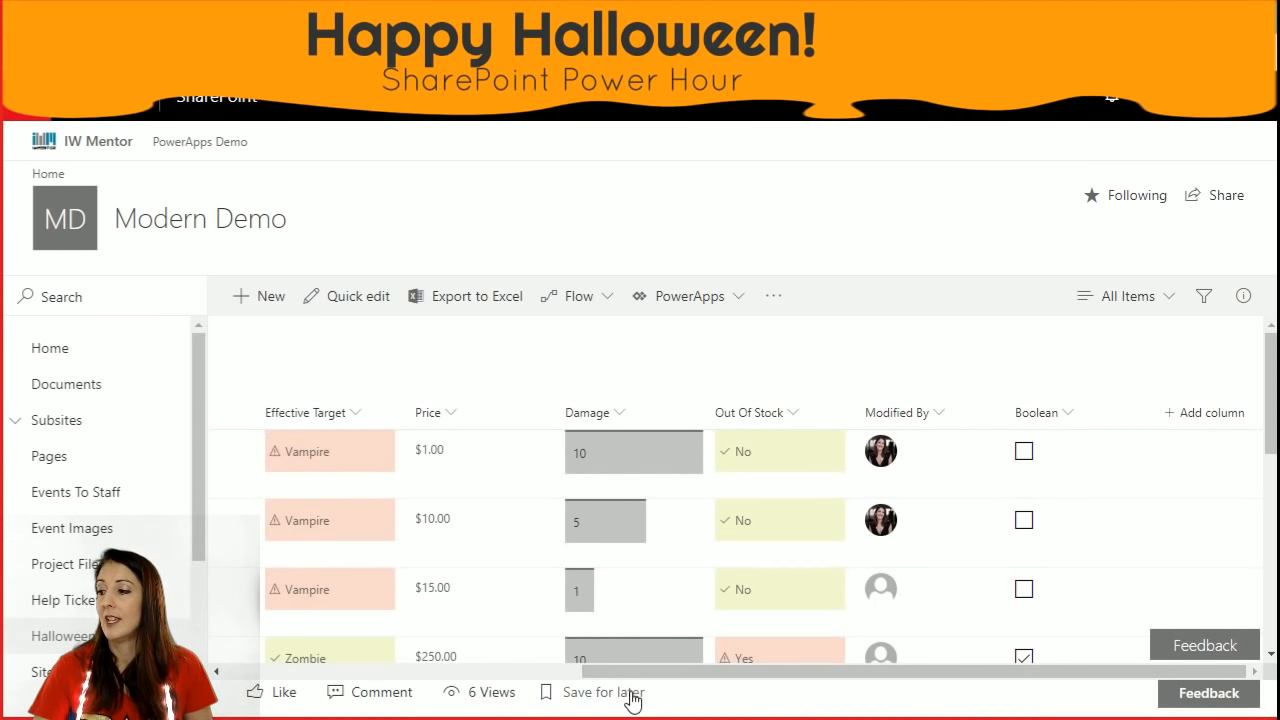
pyautogui.moveTo(623, 678); pyautogui.dragTo(506, 677)
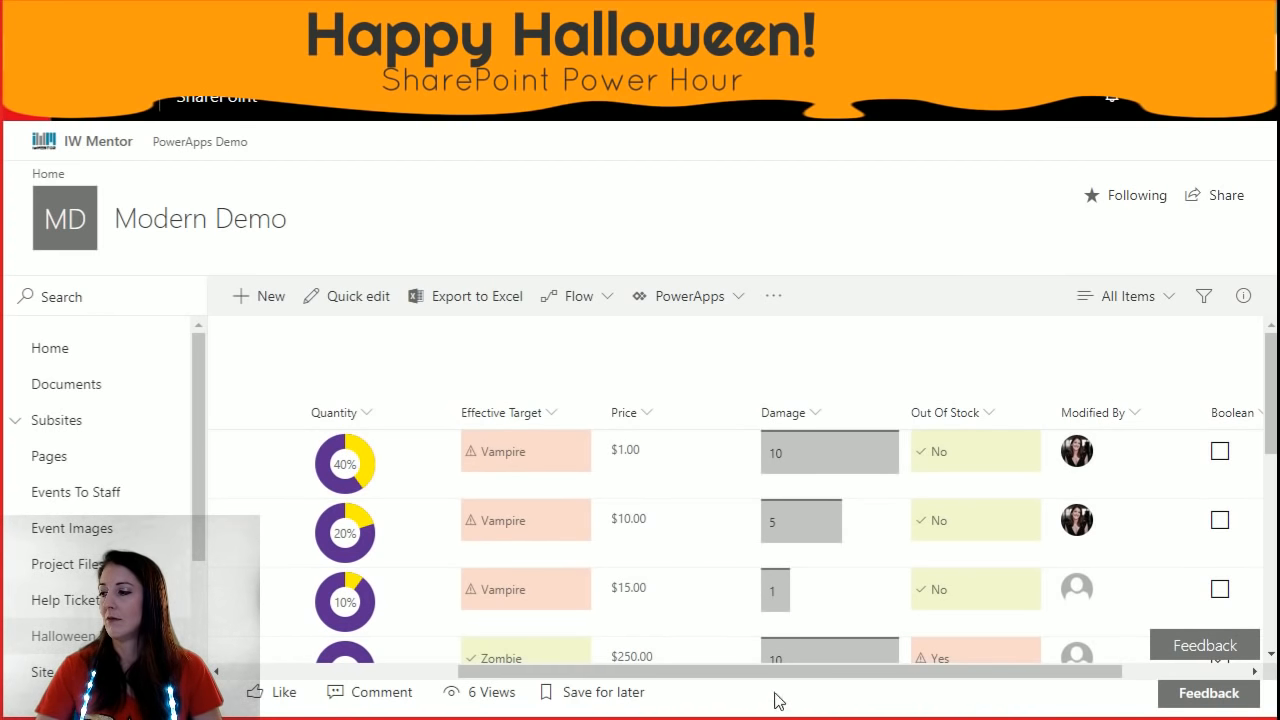
pyautogui.moveTo(766, 672); pyautogui.dragTo(943, 629)
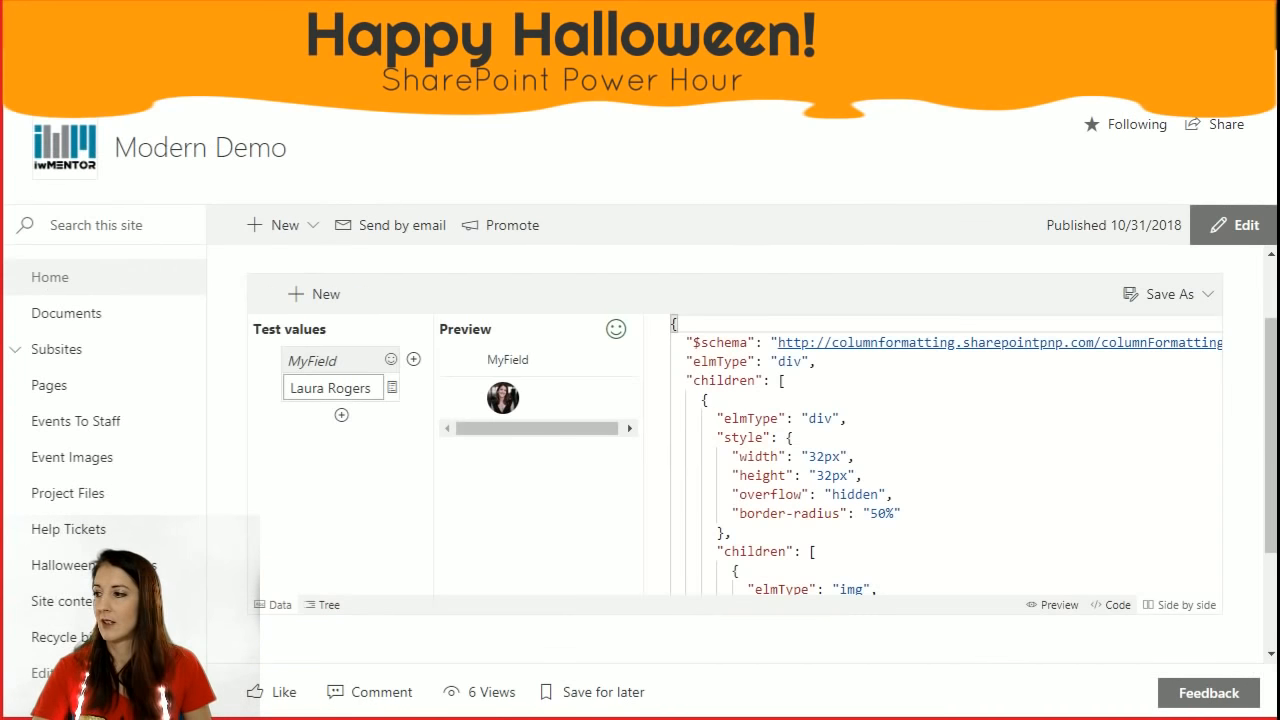
# Start fresh in the Column Formatter with a Person column format based on the Mail To template.
pyautogui.click(314, 294)
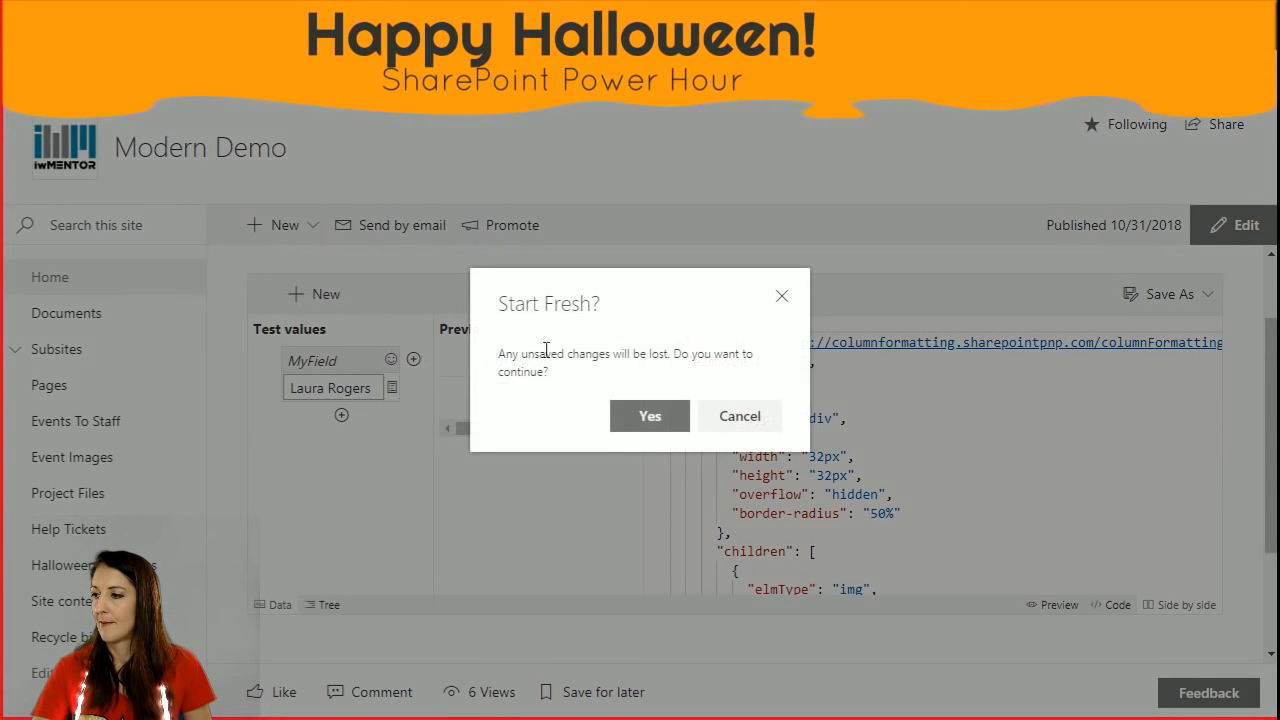
pyautogui.click(655, 416)
pyautogui.click(762, 432)
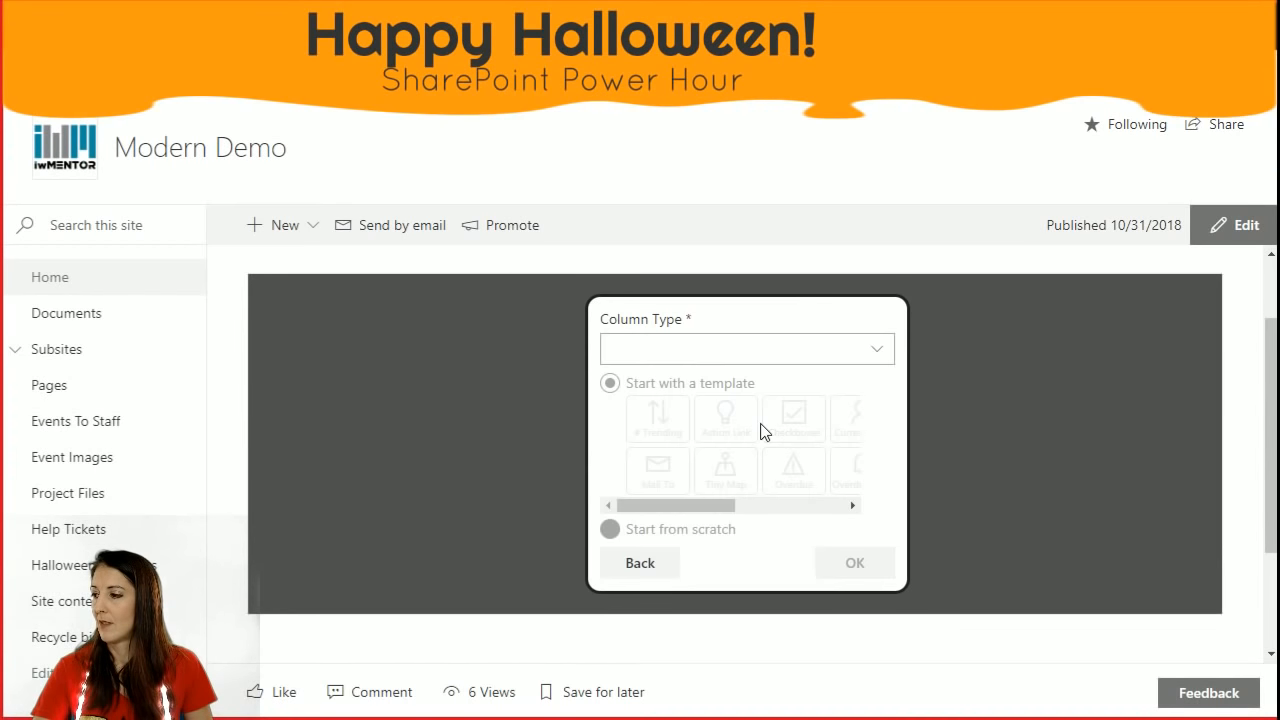
pyautogui.click(745, 350)
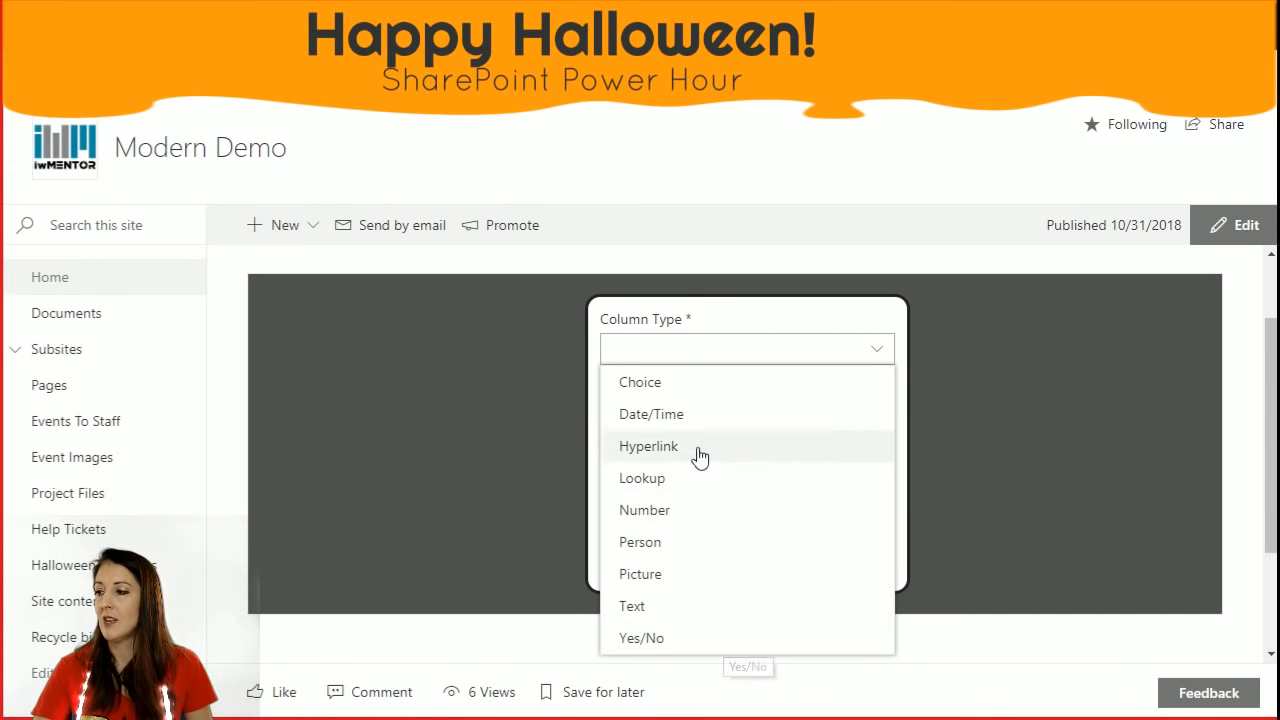
pyautogui.click(689, 546)
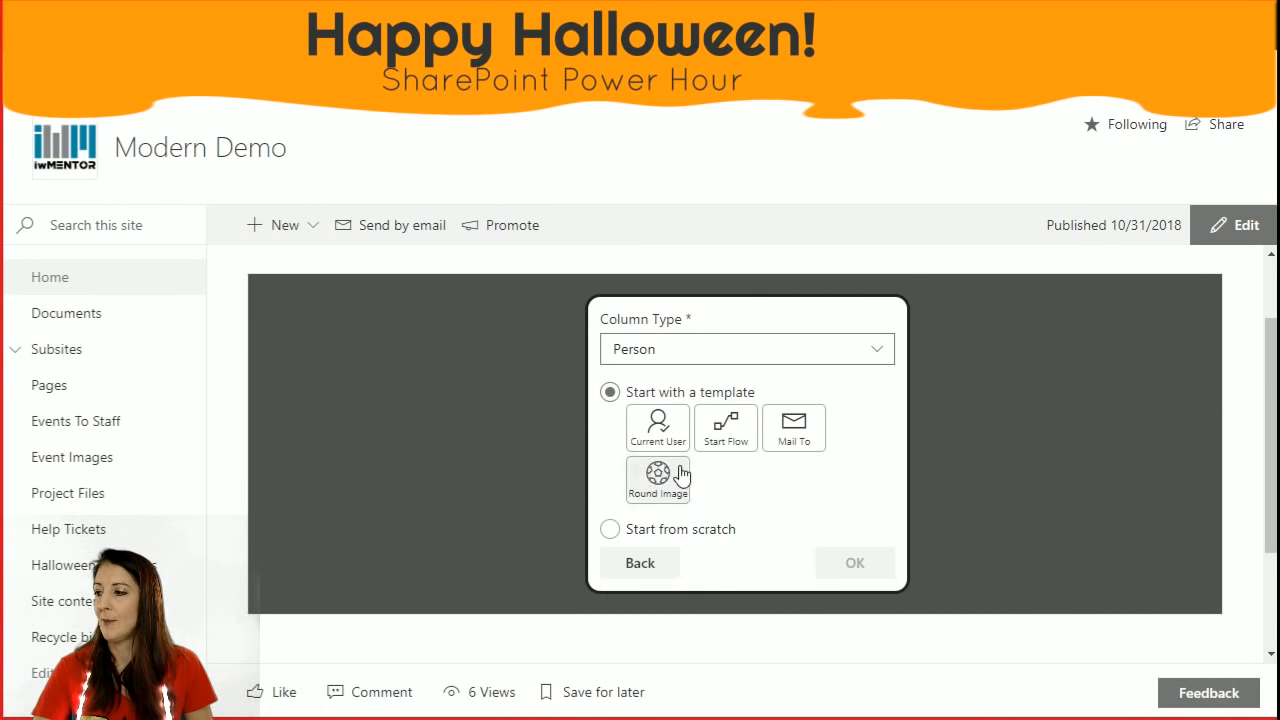
pyautogui.click(802, 430)
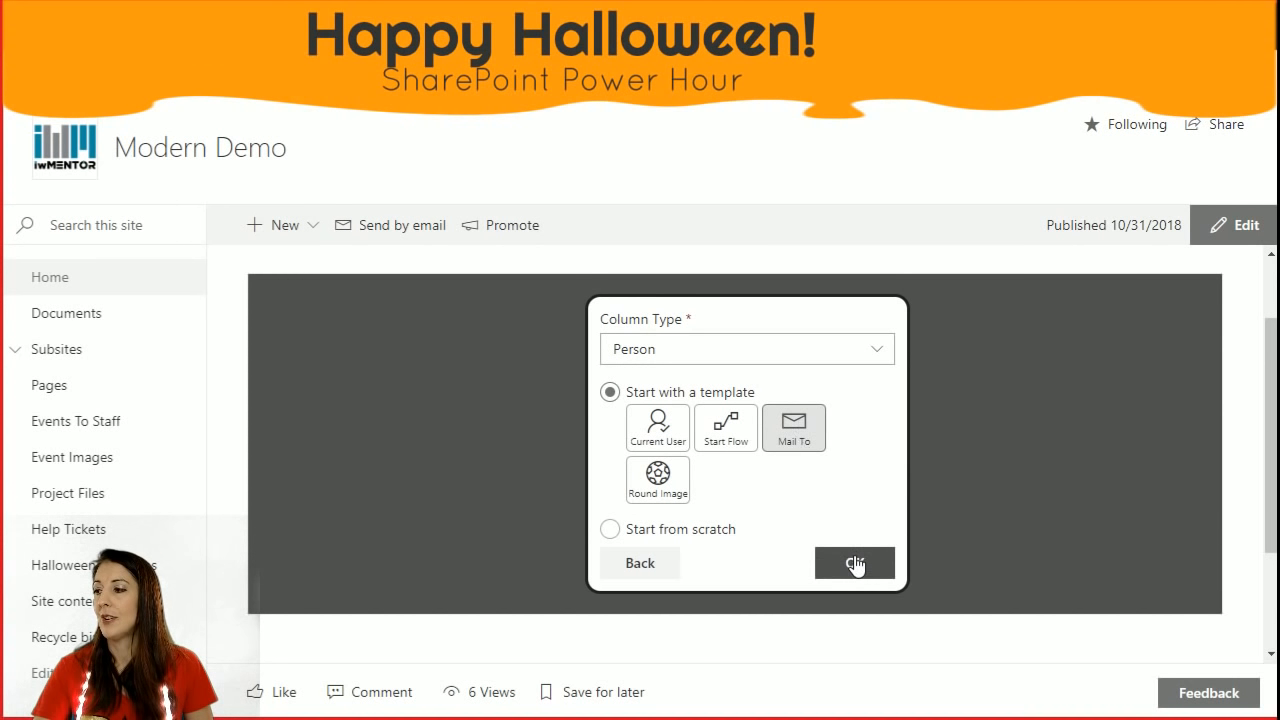
pyautogui.click(855, 563)
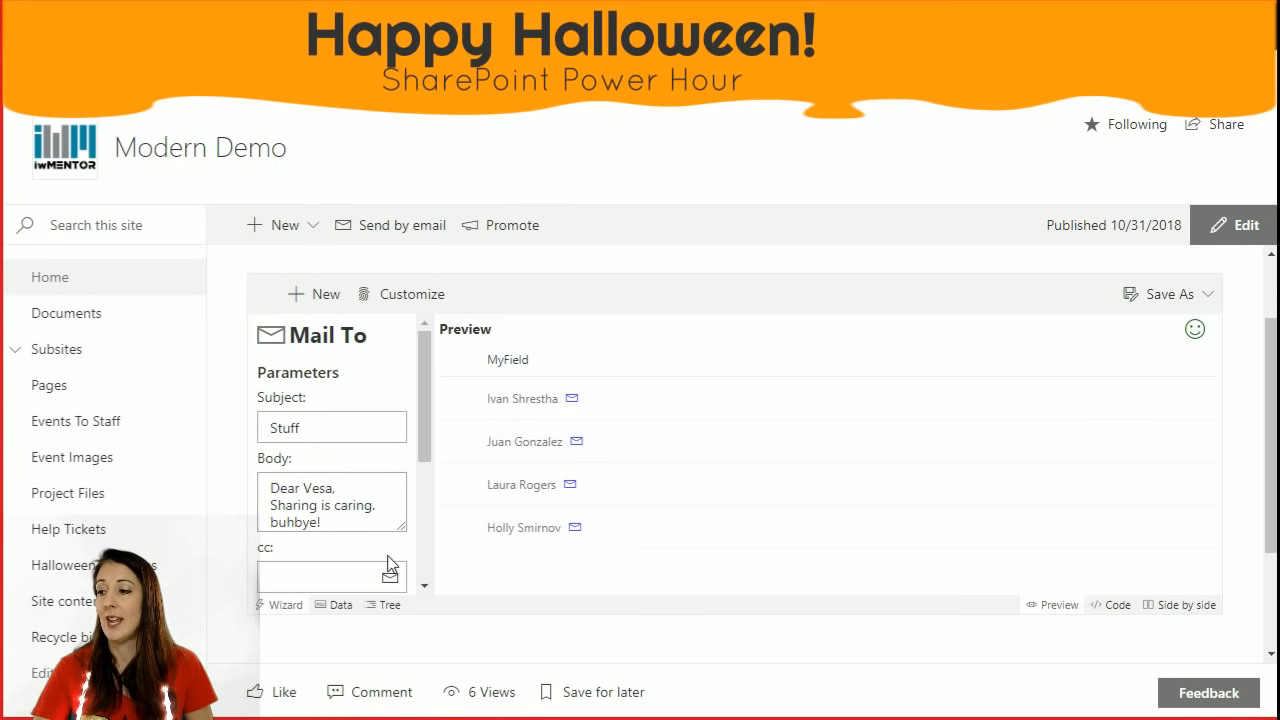
# Set the Mail To format's display icon to Precipitation.
pyautogui.moveTo(426, 450); pyautogui.dragTo(423, 571)
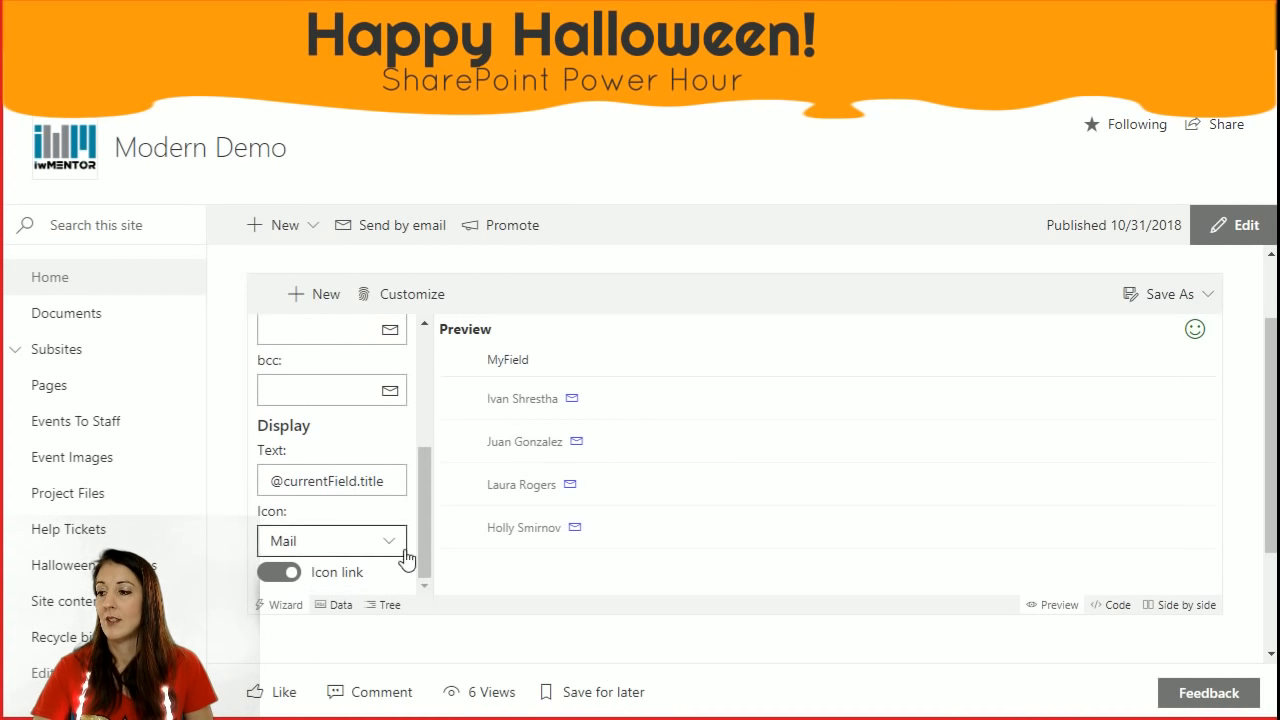
pyautogui.click(360, 548)
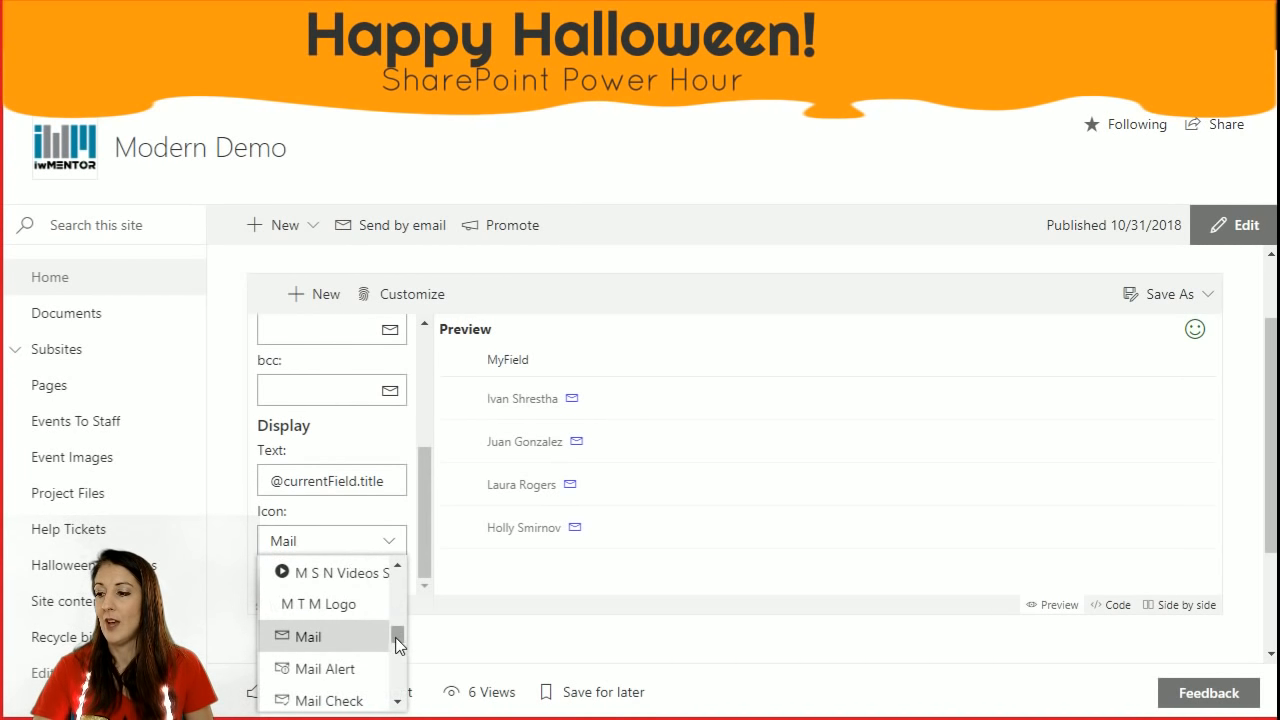
pyautogui.moveTo(397, 636); pyautogui.dragTo(400, 665)
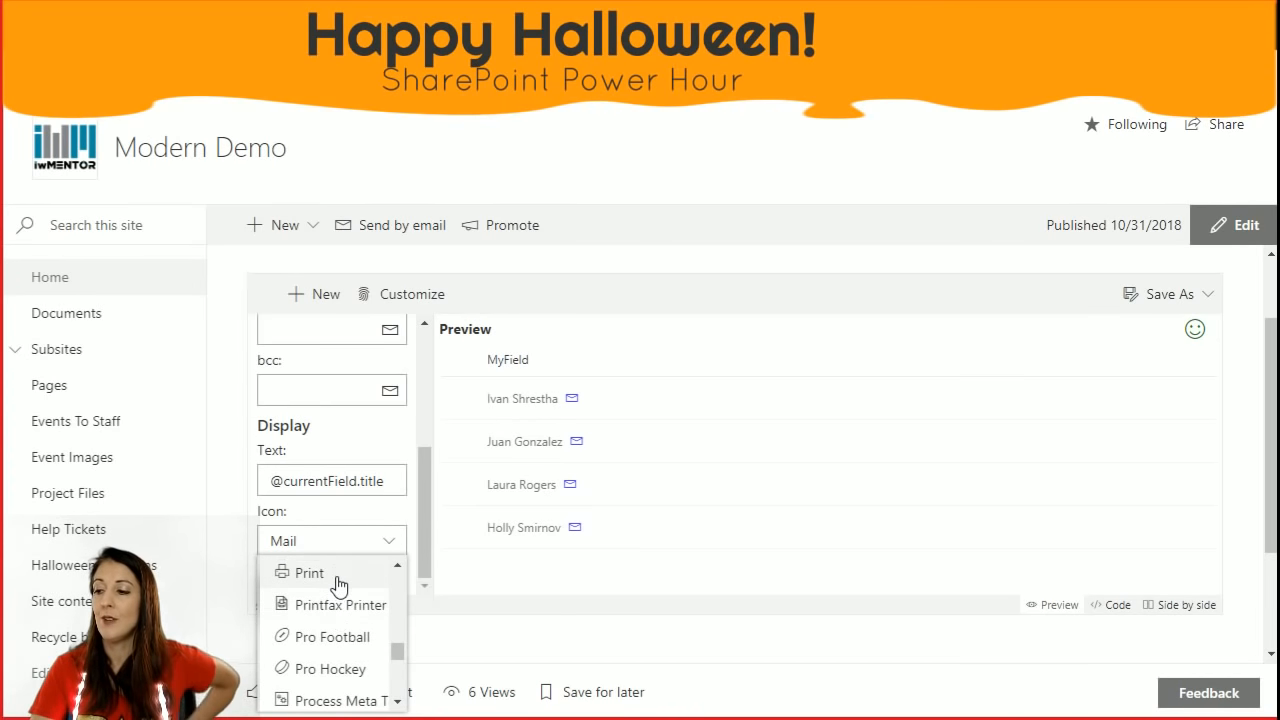
pyautogui.scroll(1, 337, 590)
pyautogui.scroll(1, 343, 585)
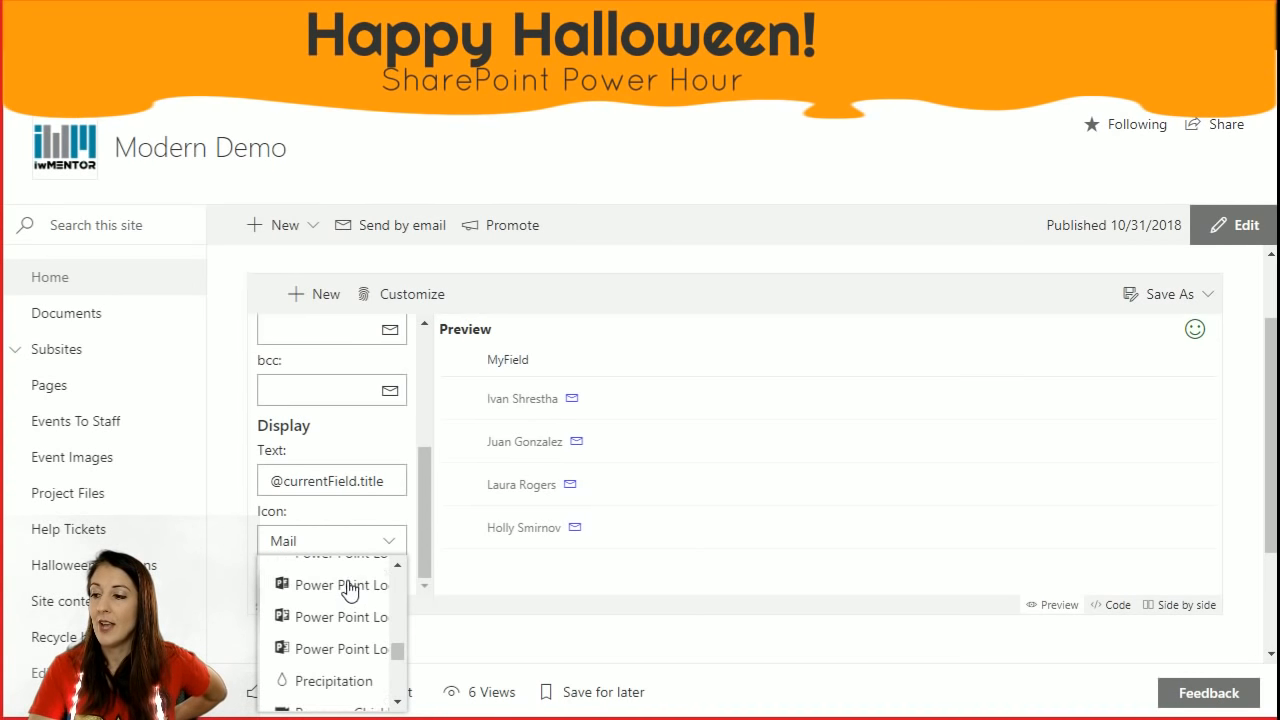
pyautogui.click(333, 681)
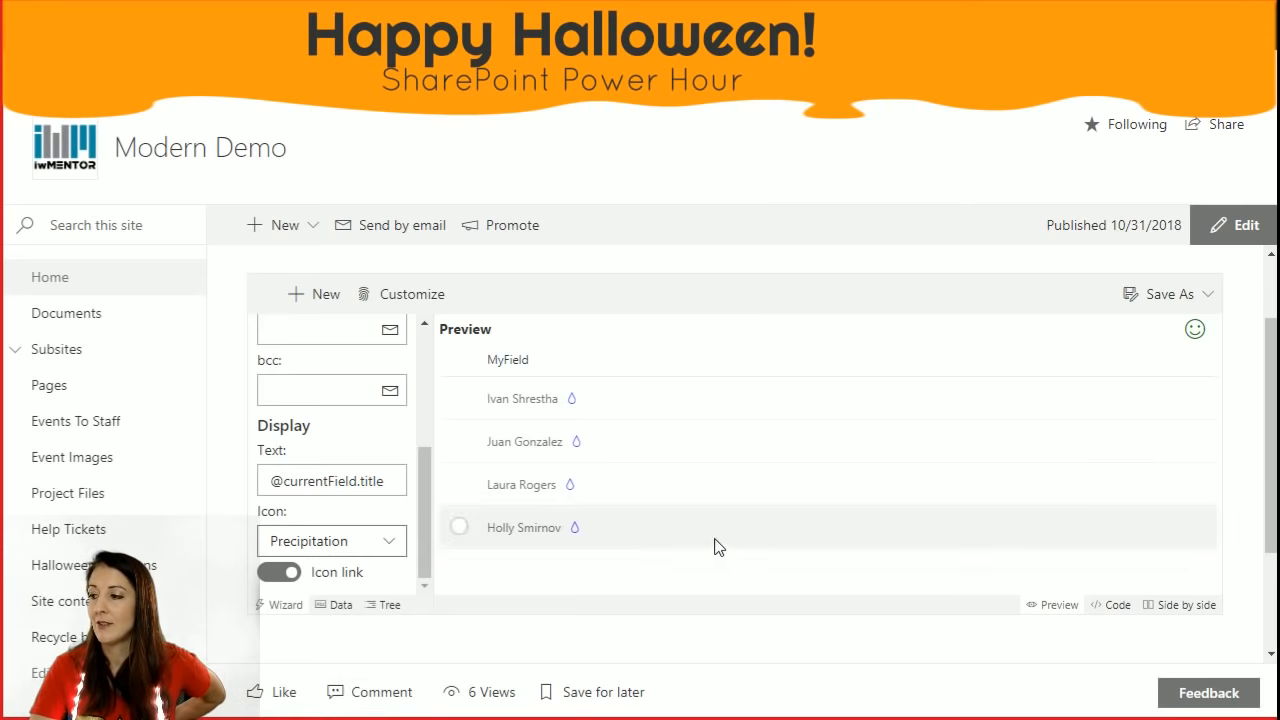
# Show the preview and code side by side and look through the Mail To format's JSON.
pyautogui.click(1188, 605)
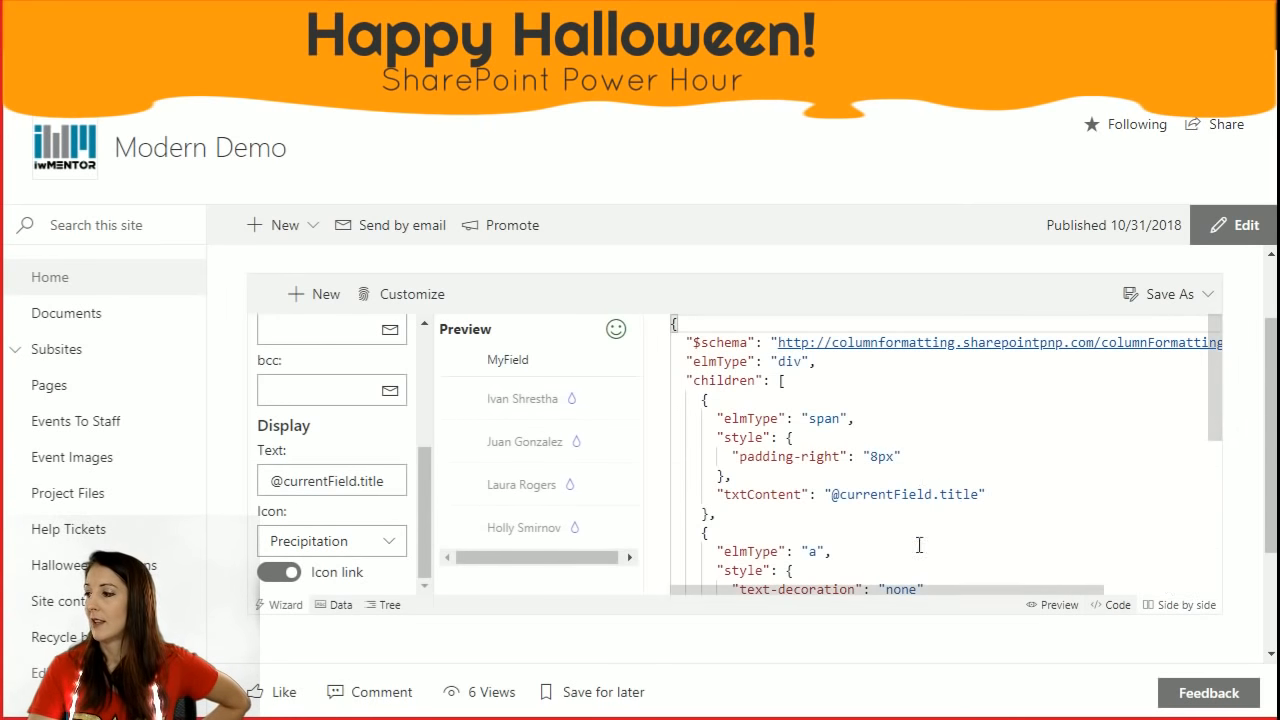
pyautogui.moveTo(1212, 399); pyautogui.dragTo(1214, 432)
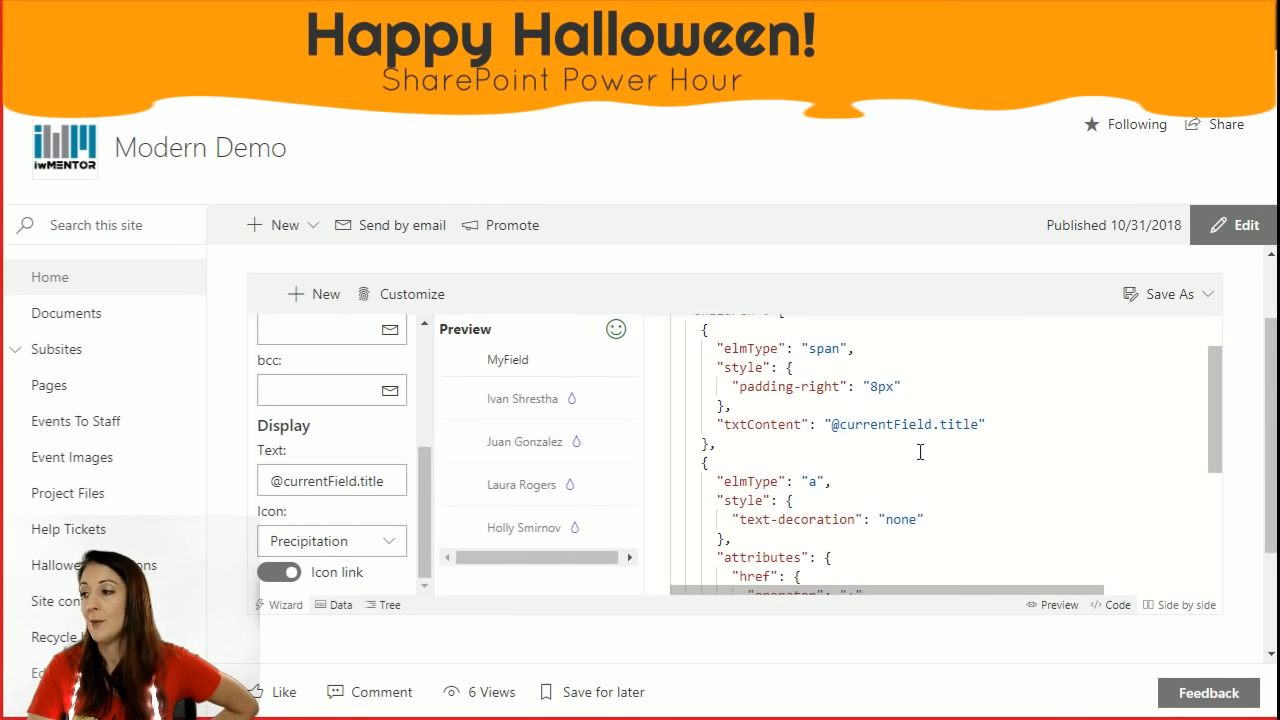
pyautogui.moveTo(1214, 406); pyautogui.dragTo(1212, 350)
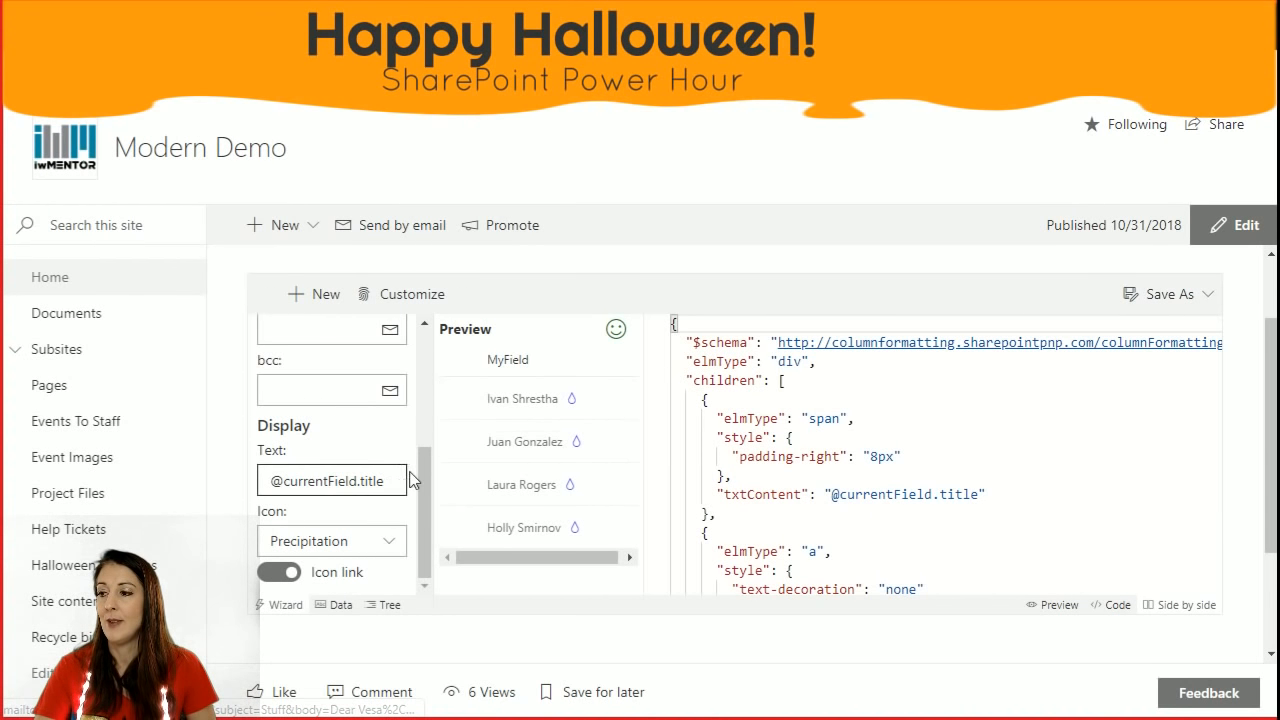
# Replace the Mail To format's subject with "Please look at this".
pyautogui.moveTo(431, 486); pyautogui.dragTo(428, 318)
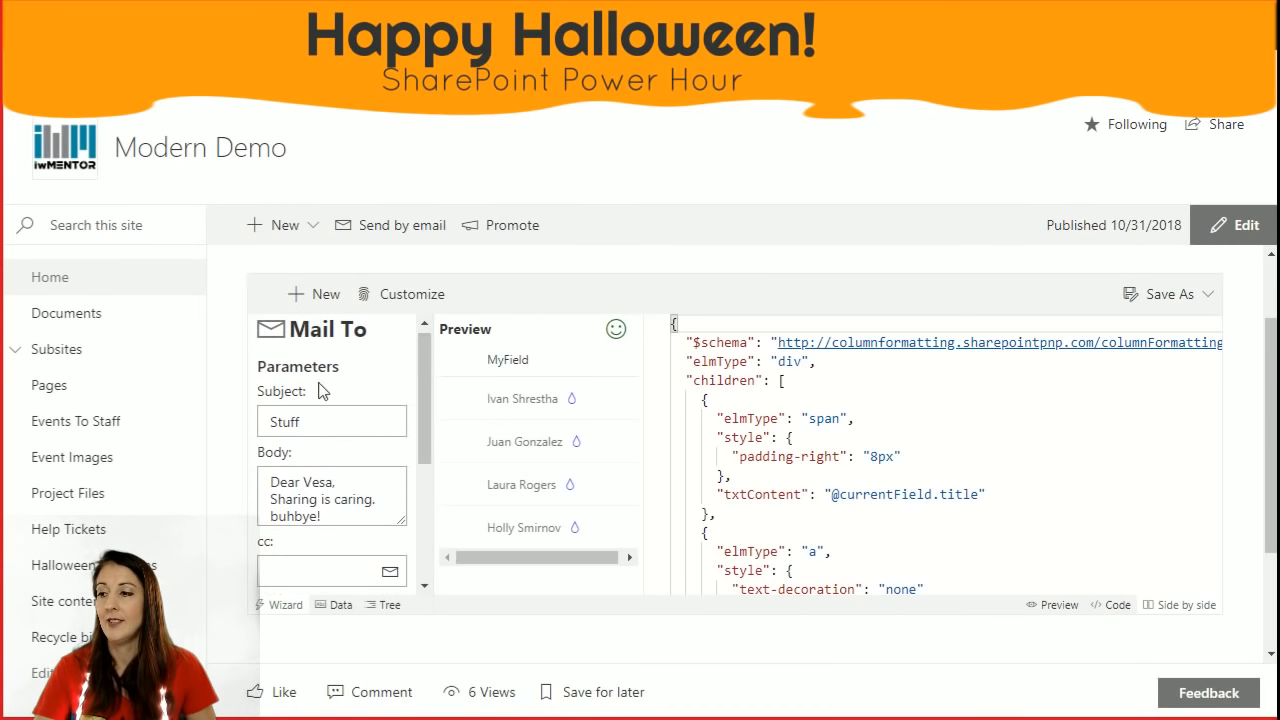
pyautogui.moveTo(314, 421); pyautogui.dragTo(245, 428)
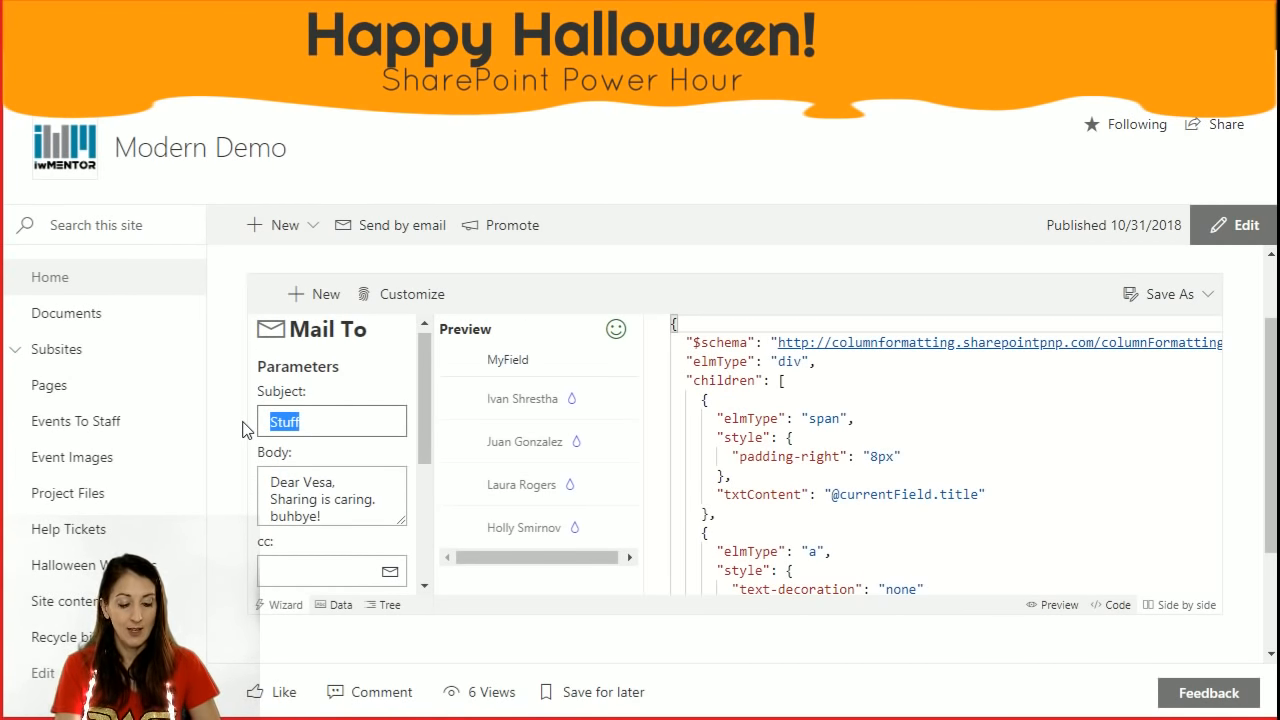
pyautogui.write('Please look a')
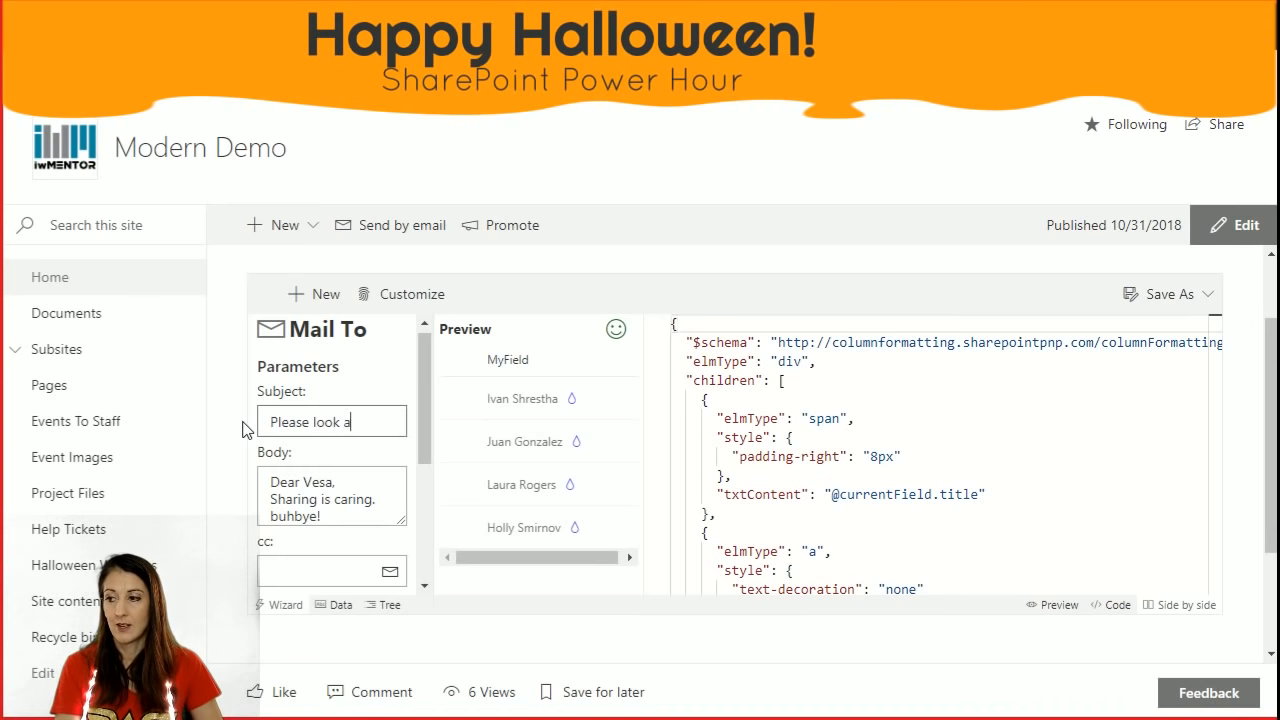
pyautogui.write('t this')
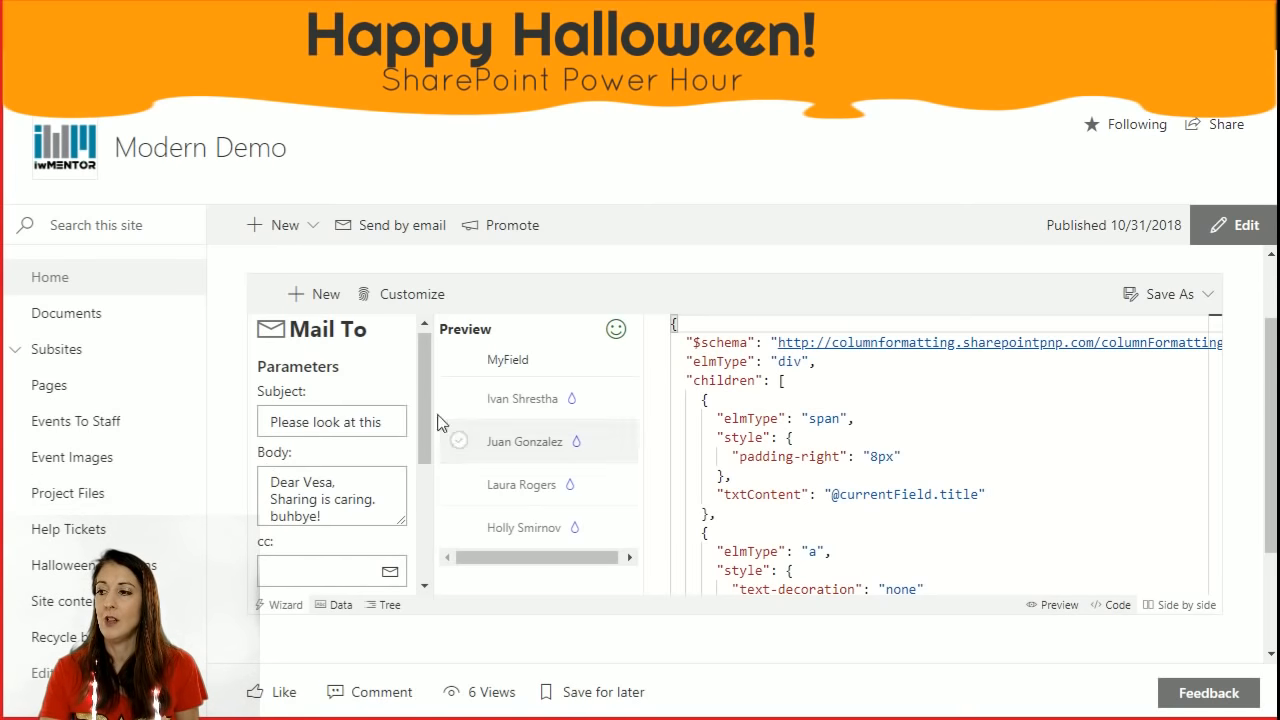
# Start fresh in the Column Formatter and select the Overdue Task template for a Date/Time column.
pyautogui.click(321, 293)
pyautogui.click(648, 418)
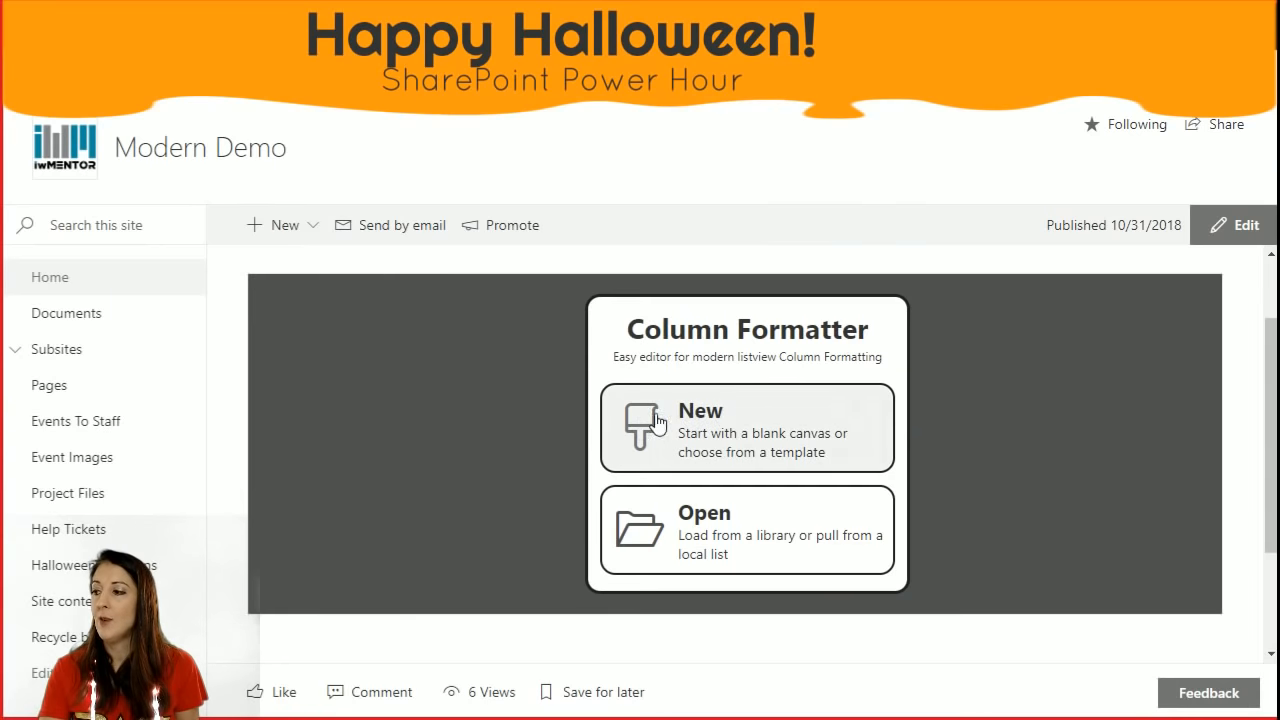
pyautogui.click(743, 425)
pyautogui.click(729, 358)
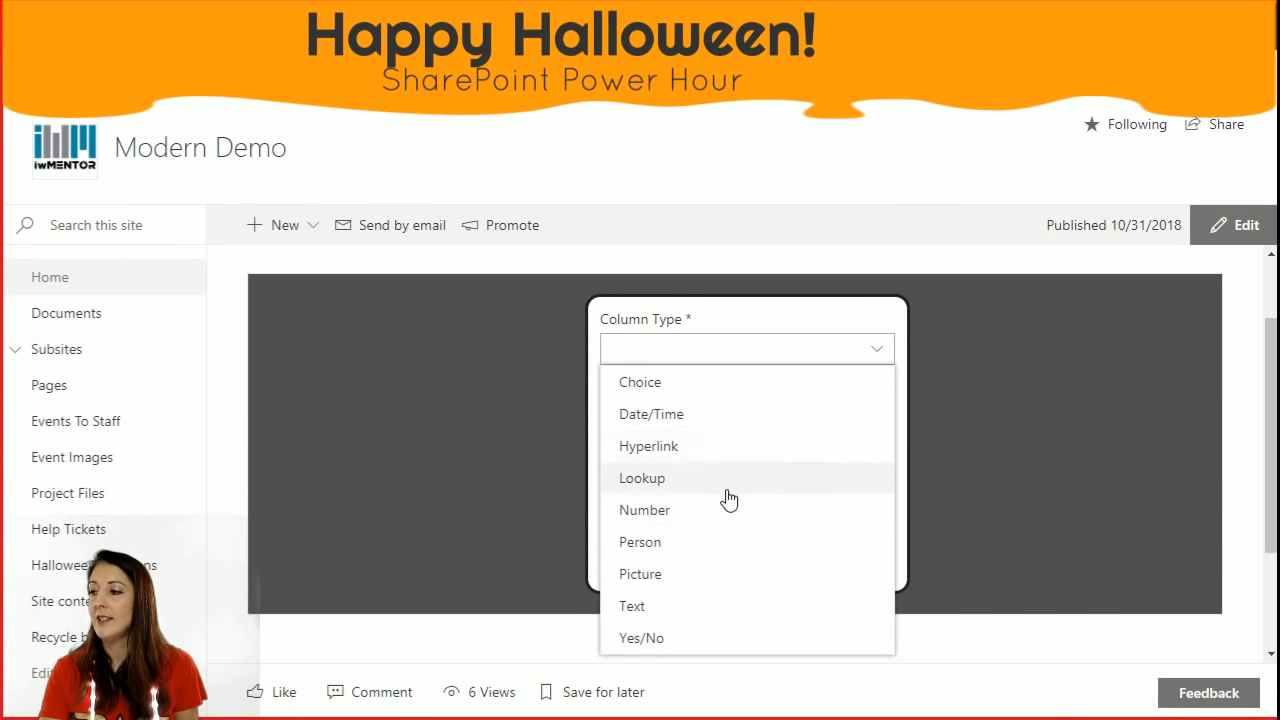
pyautogui.click(710, 414)
pyautogui.click(808, 438)
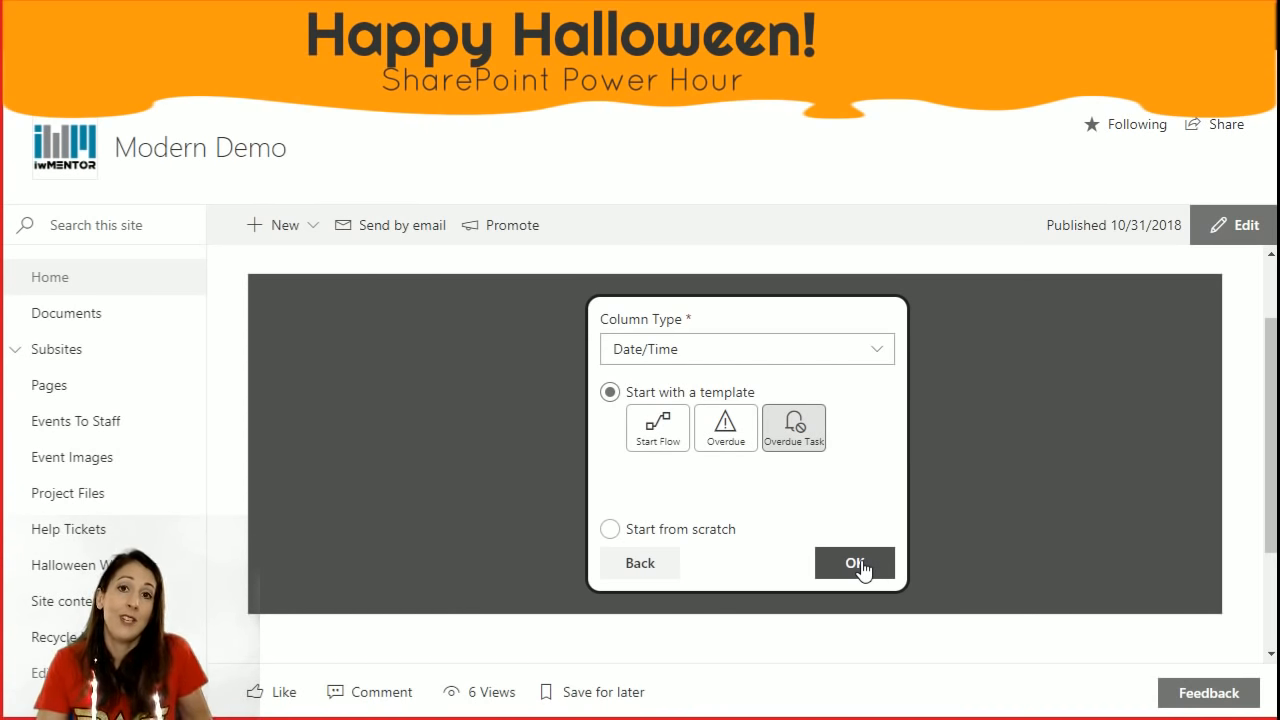
# Switch the column type to Number and create the format from the # Trending template.
pyautogui.click(810, 357)
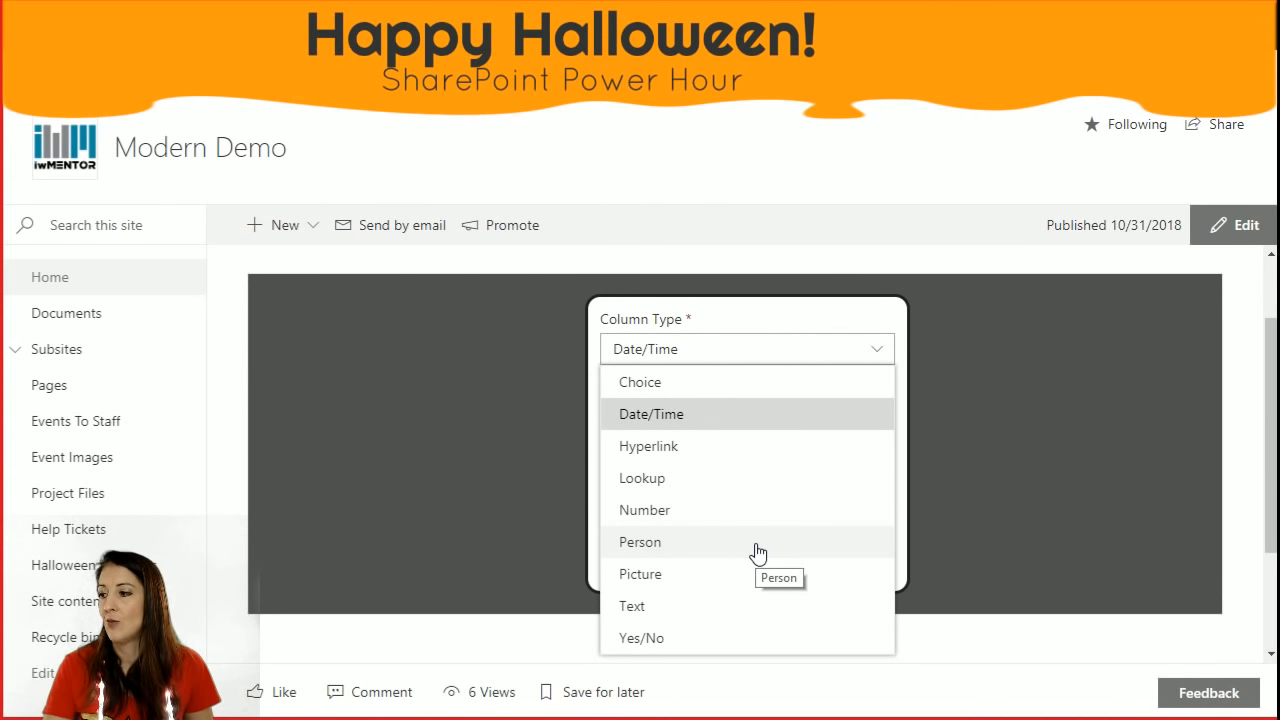
pyautogui.click(735, 510)
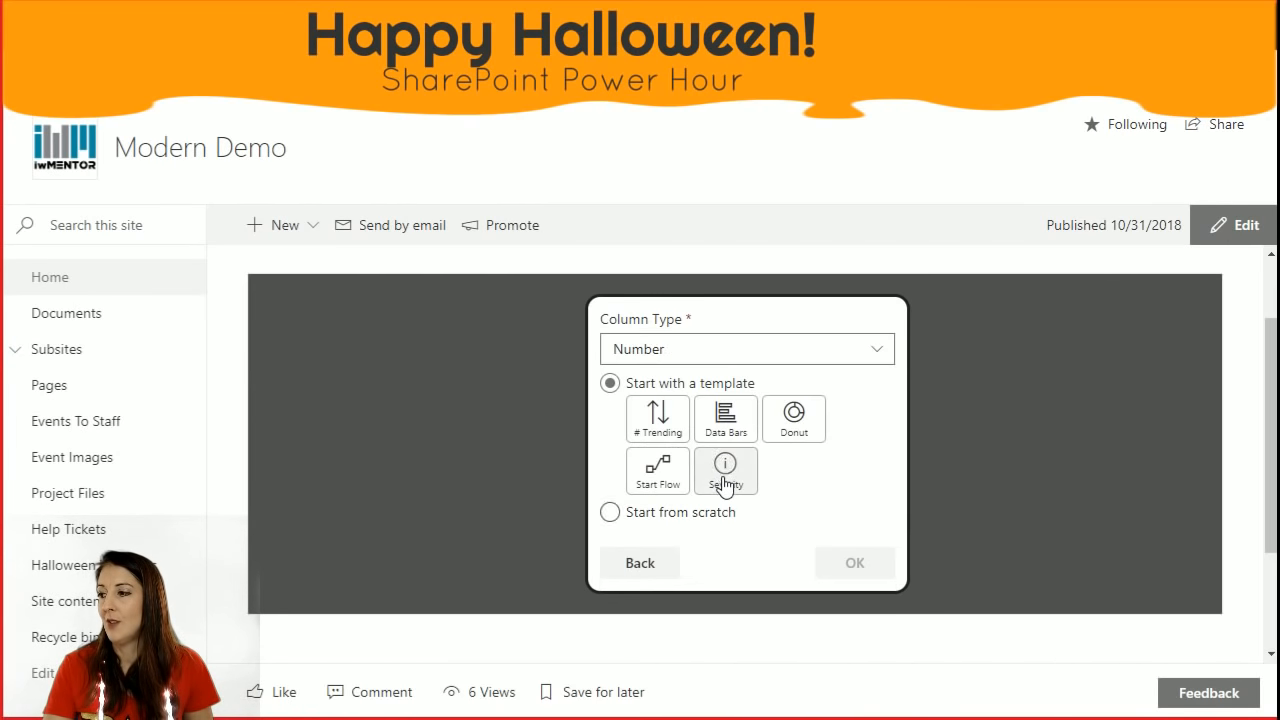
pyautogui.click(660, 425)
pyautogui.click(852, 568)
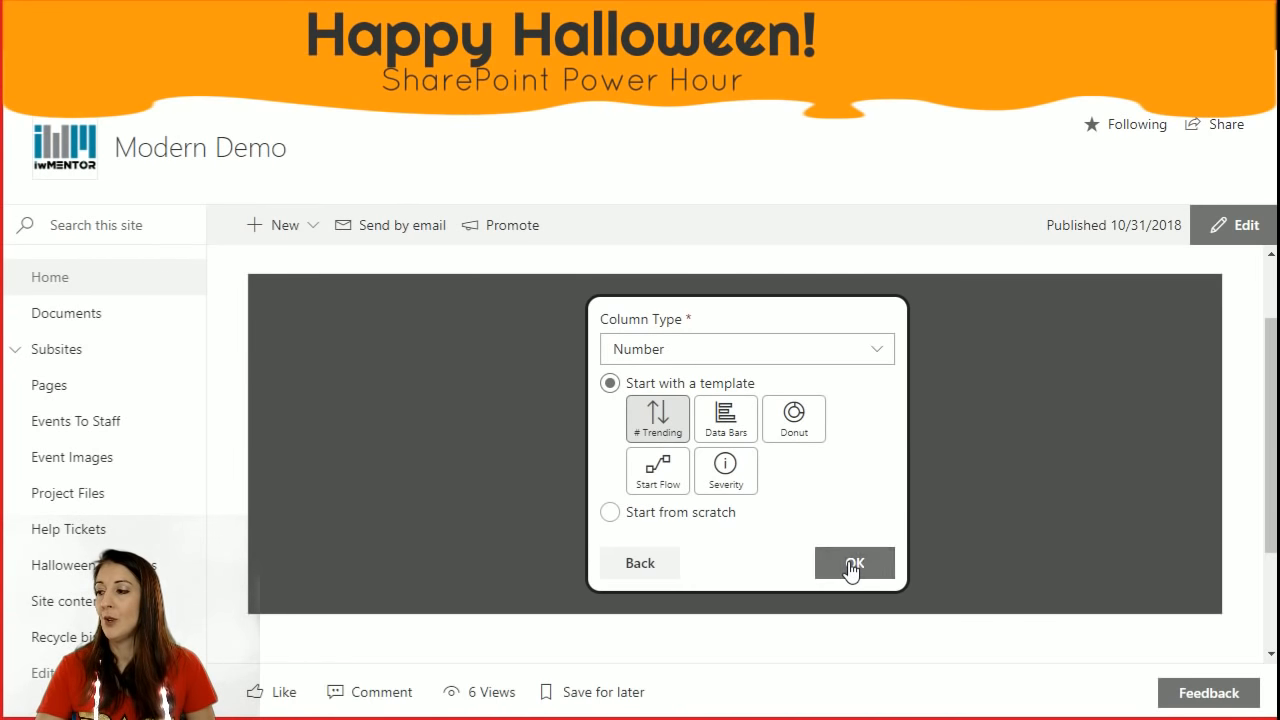
# In the # Trending format's code, replace the "[$Previous]" operand of the first greater-than comparison with 100.
pyautogui.moveTo(1217, 348); pyautogui.dragTo(1218, 357)
pyautogui.moveTo(350, 582); pyautogui.dragTo(386, 583)
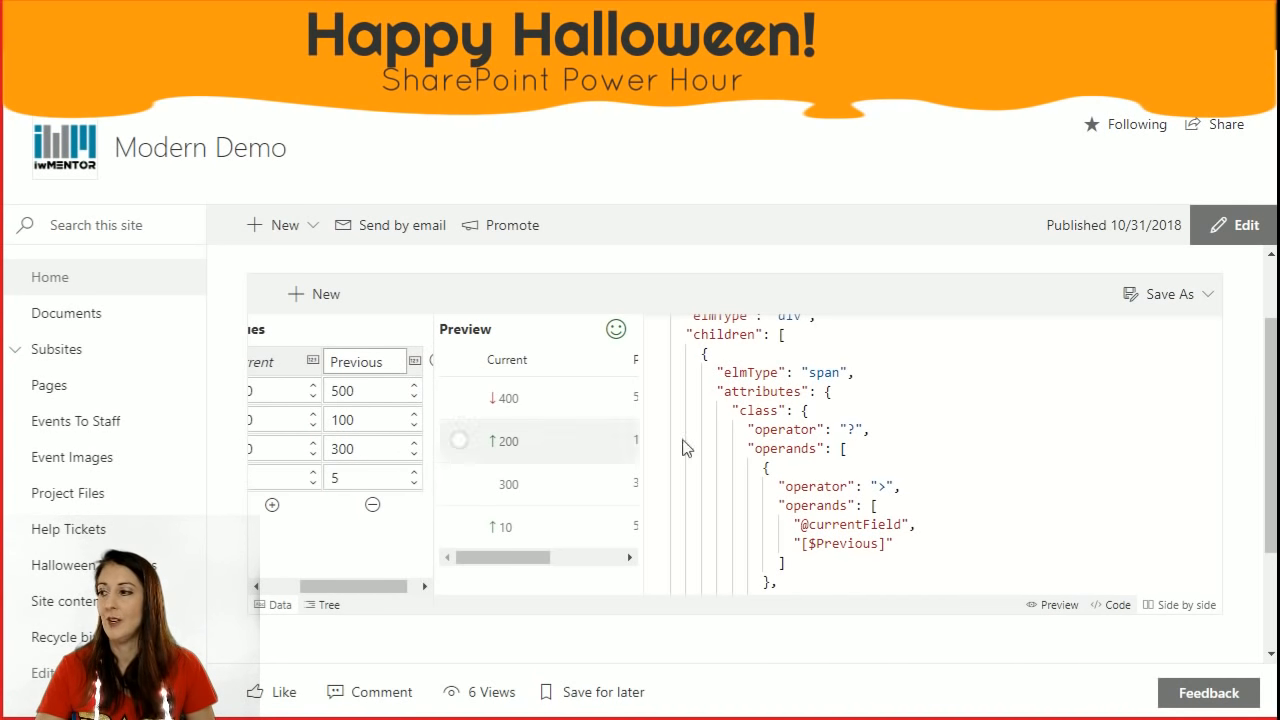
pyautogui.moveTo(1211, 346); pyautogui.dragTo(1049, 386)
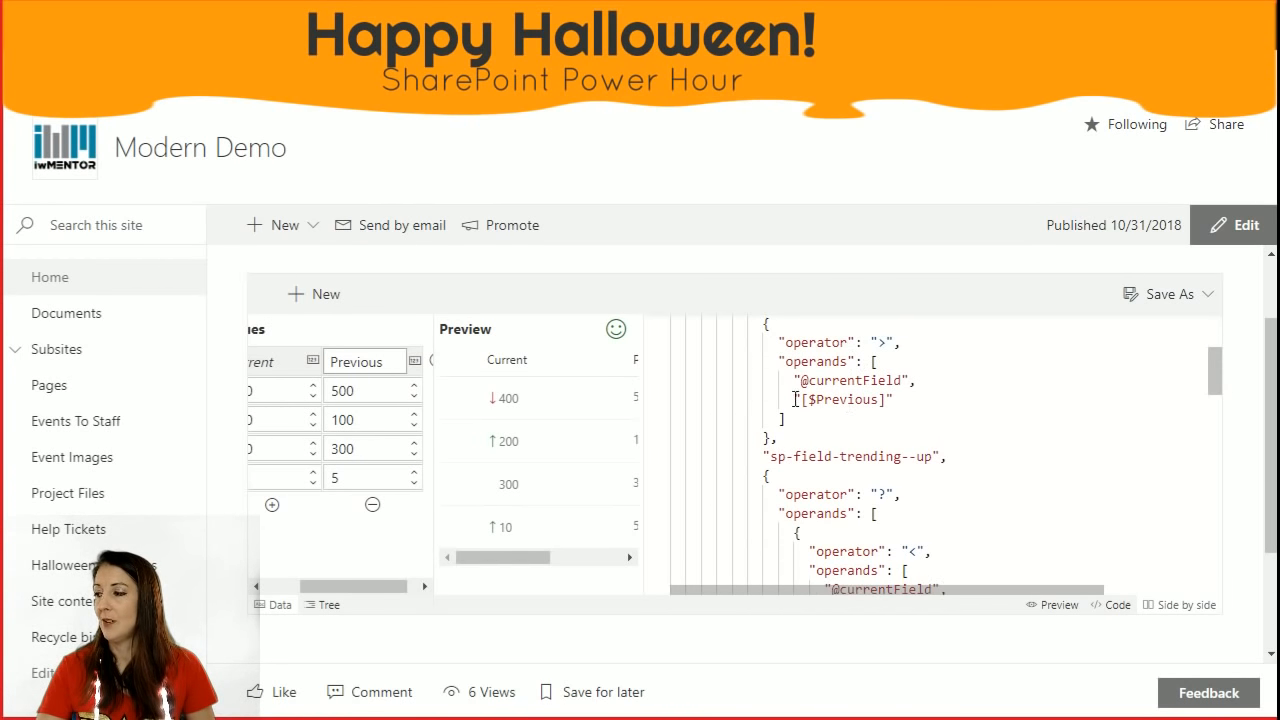
pyautogui.moveTo(801, 399)
pyautogui.mouseDown()
pyautogui.moveTo(894, 400)
pyautogui.moveTo(795, 399)
pyautogui.mouseUp()
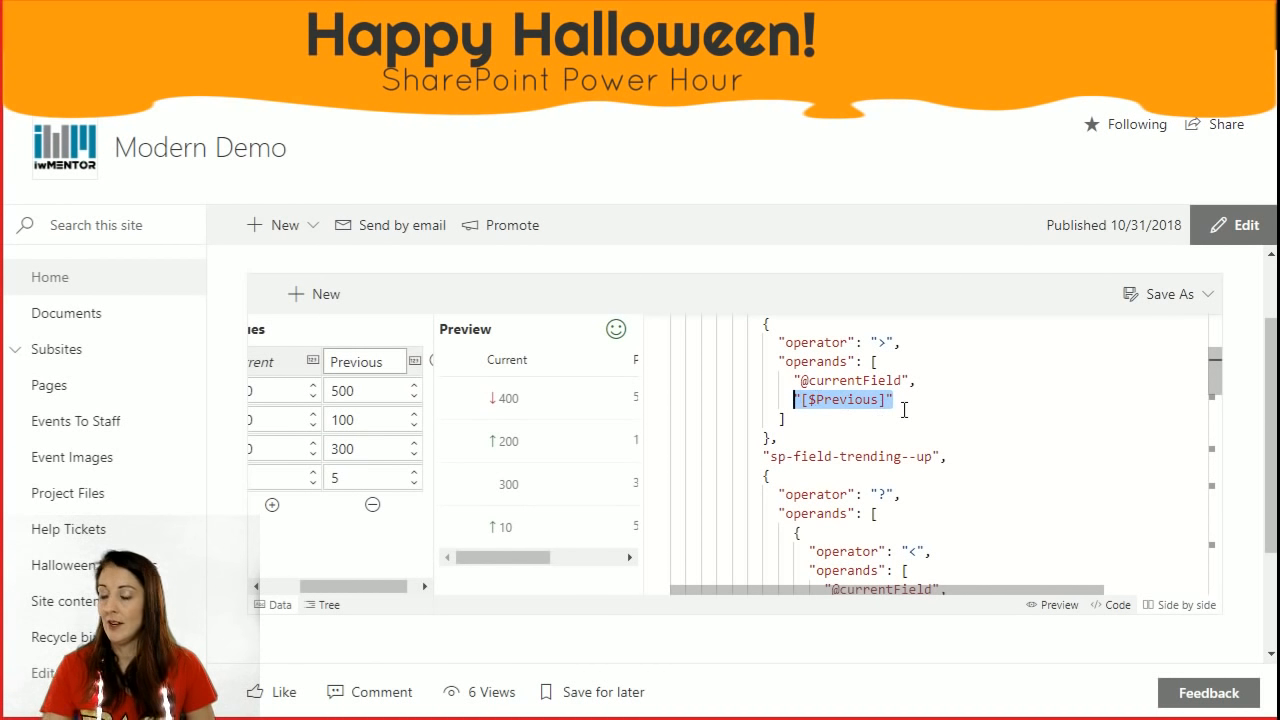
pyautogui.write('100')
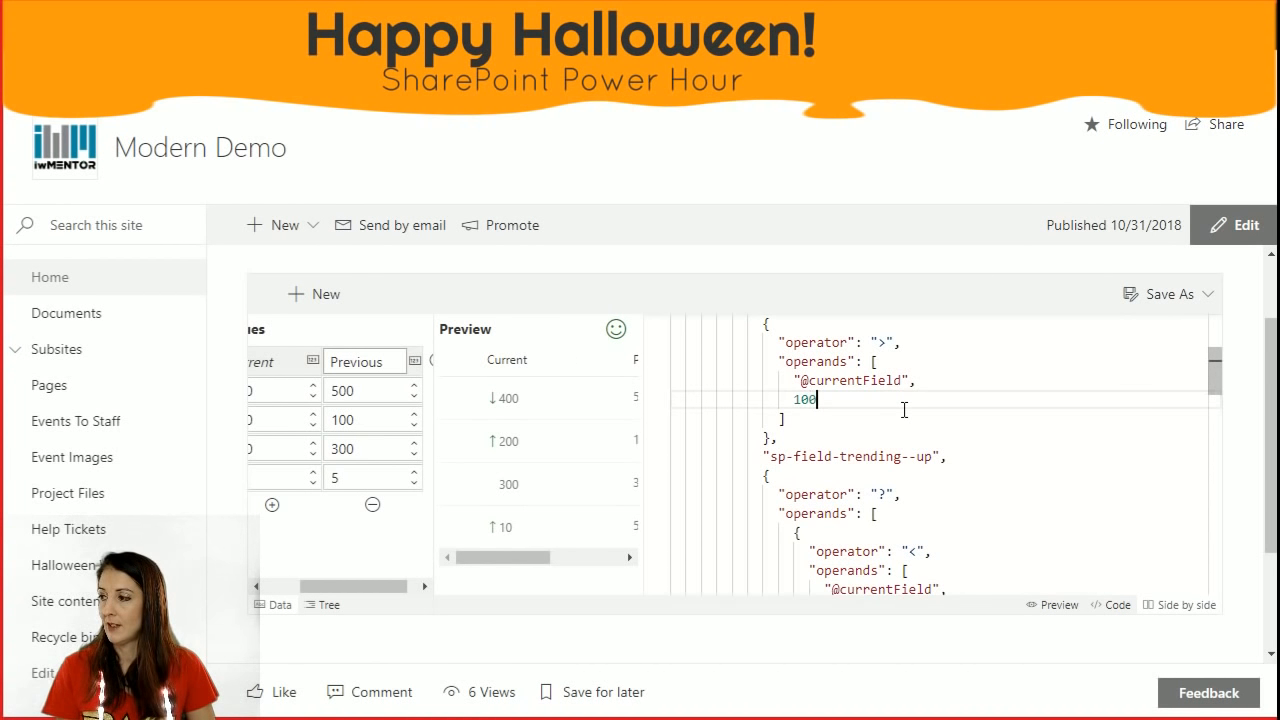
pyautogui.click(884, 361)
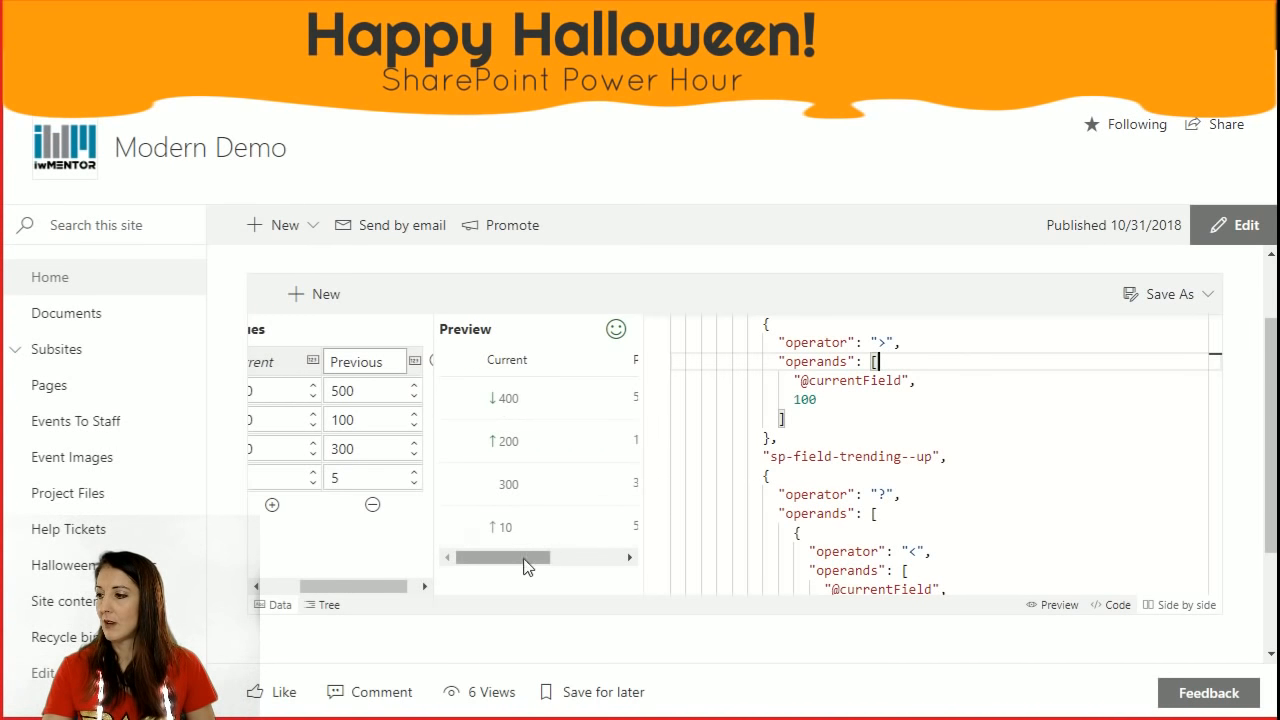
# Check the preview and the Current and Previous test values against the edited # Trending code.
pyautogui.moveTo(514, 557); pyautogui.dragTo(566, 568)
pyautogui.moveTo(538, 568)
pyautogui.mouseDown()
pyautogui.moveTo(523, 563)
pyautogui.moveTo(583, 568)
pyautogui.moveTo(522, 565)
pyautogui.mouseUp()
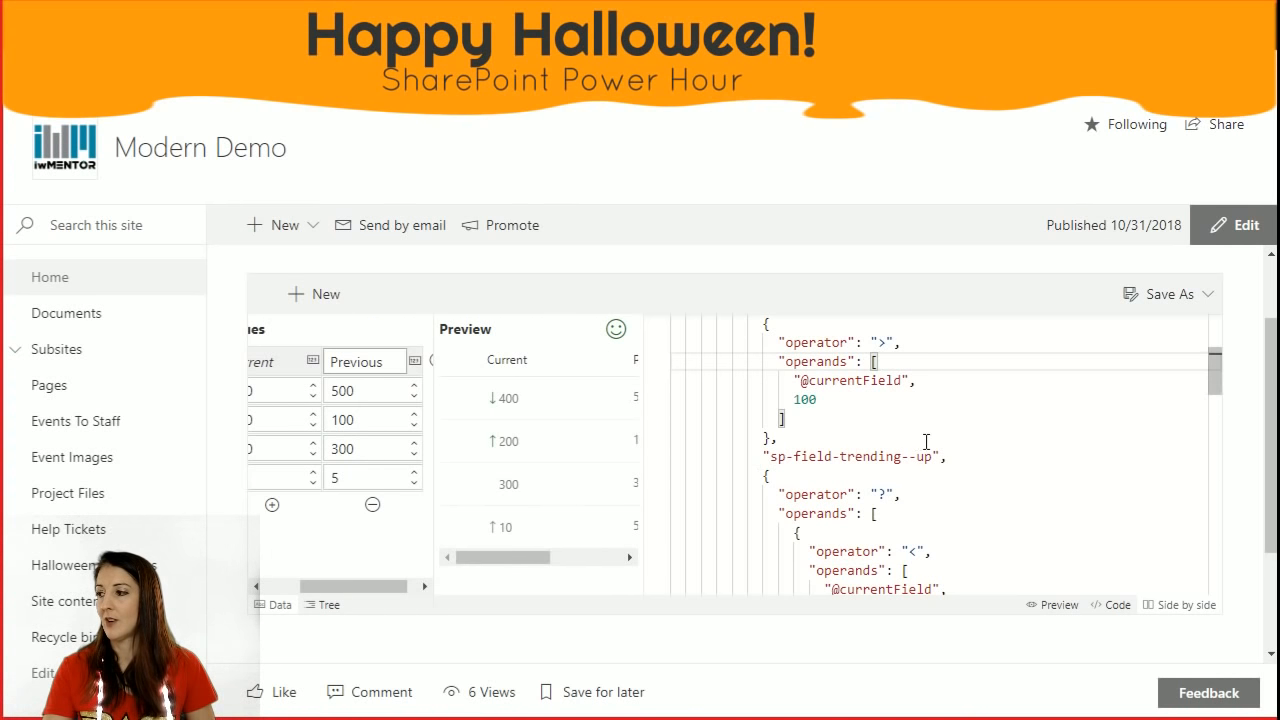
pyautogui.rightClick(845, 398)
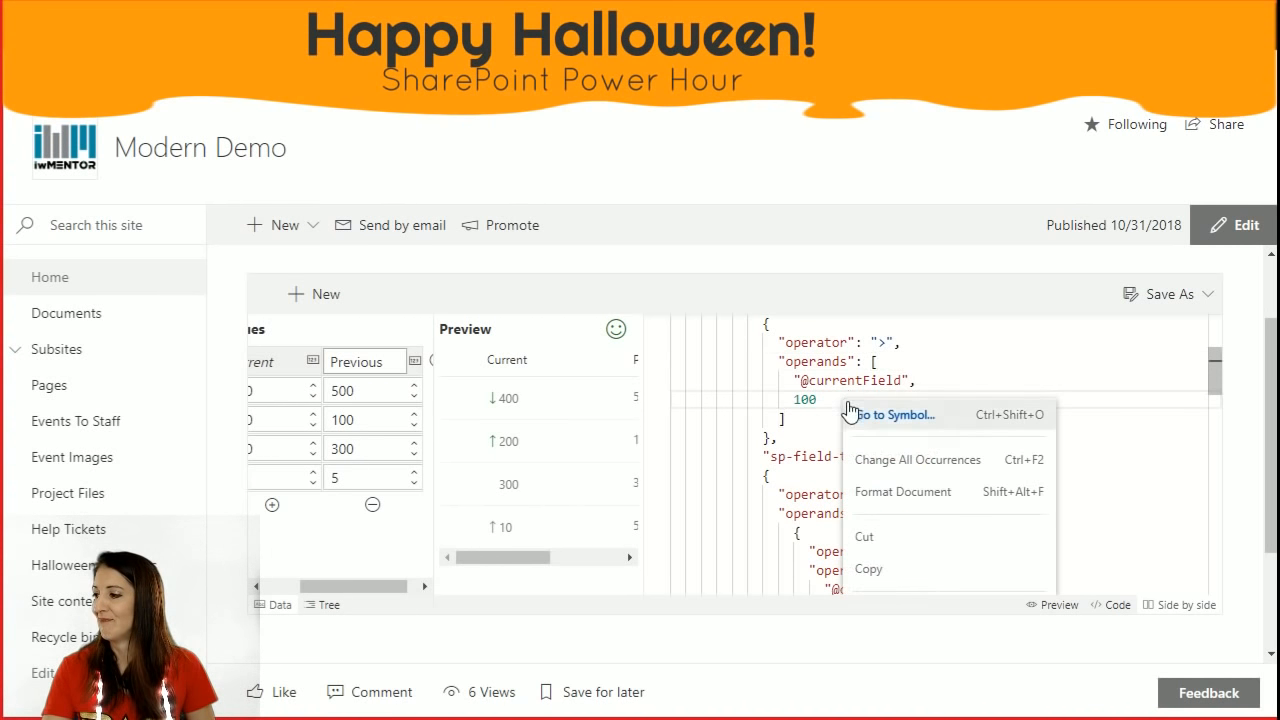
pyautogui.click(802, 450)
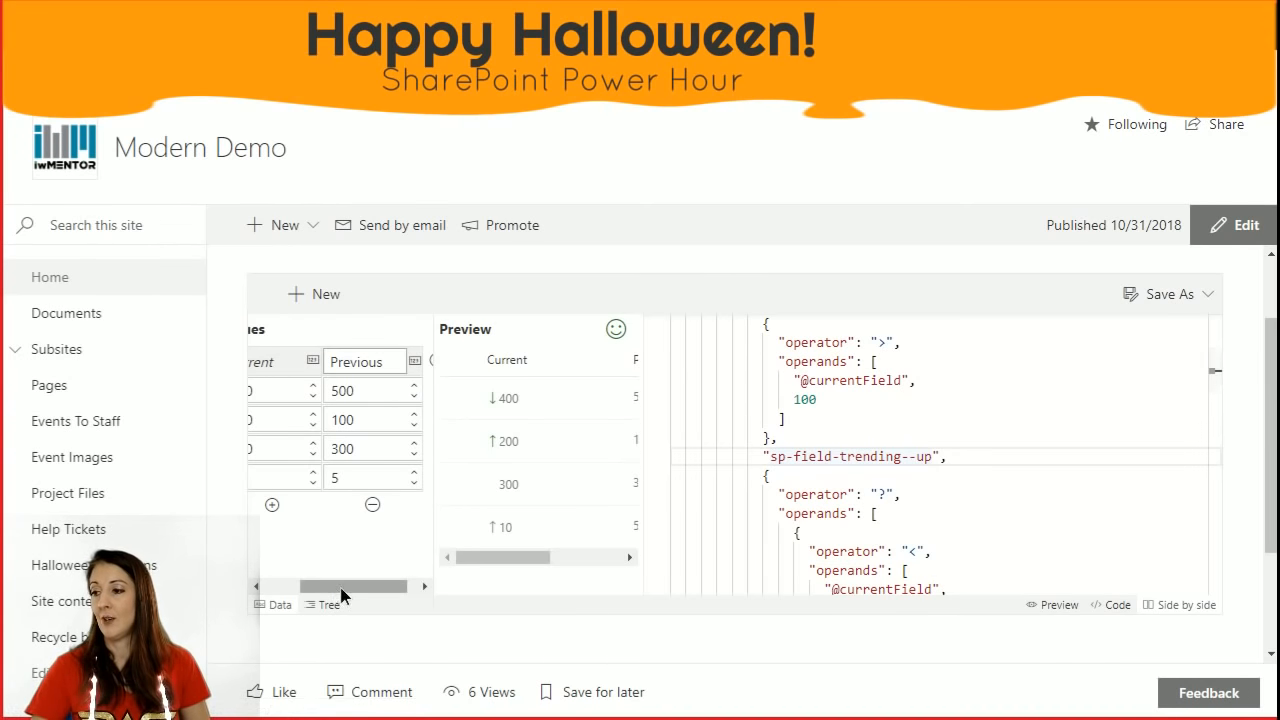
pyautogui.moveTo(334, 588); pyautogui.dragTo(298, 588)
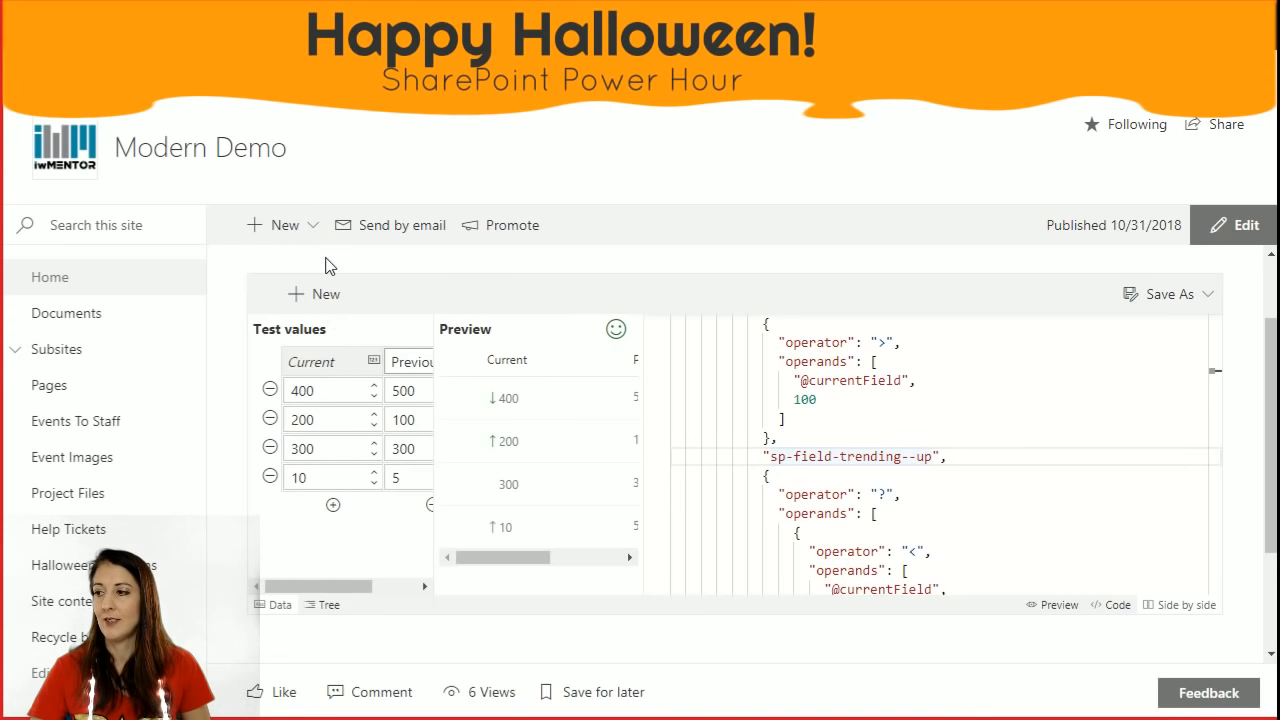
# Discard the # Trending format, start fresh and bring up the options for loading an existing format.
pyautogui.click(321, 298)
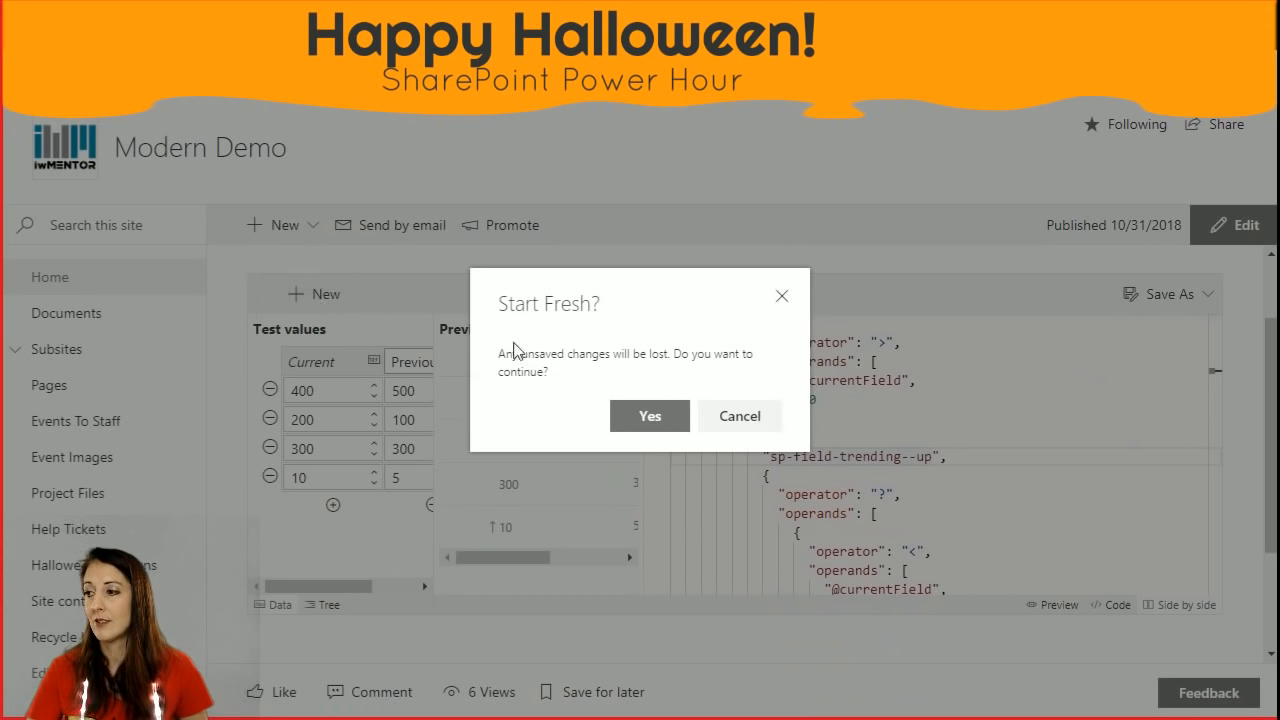
pyautogui.click(651, 417)
pyautogui.click(718, 548)
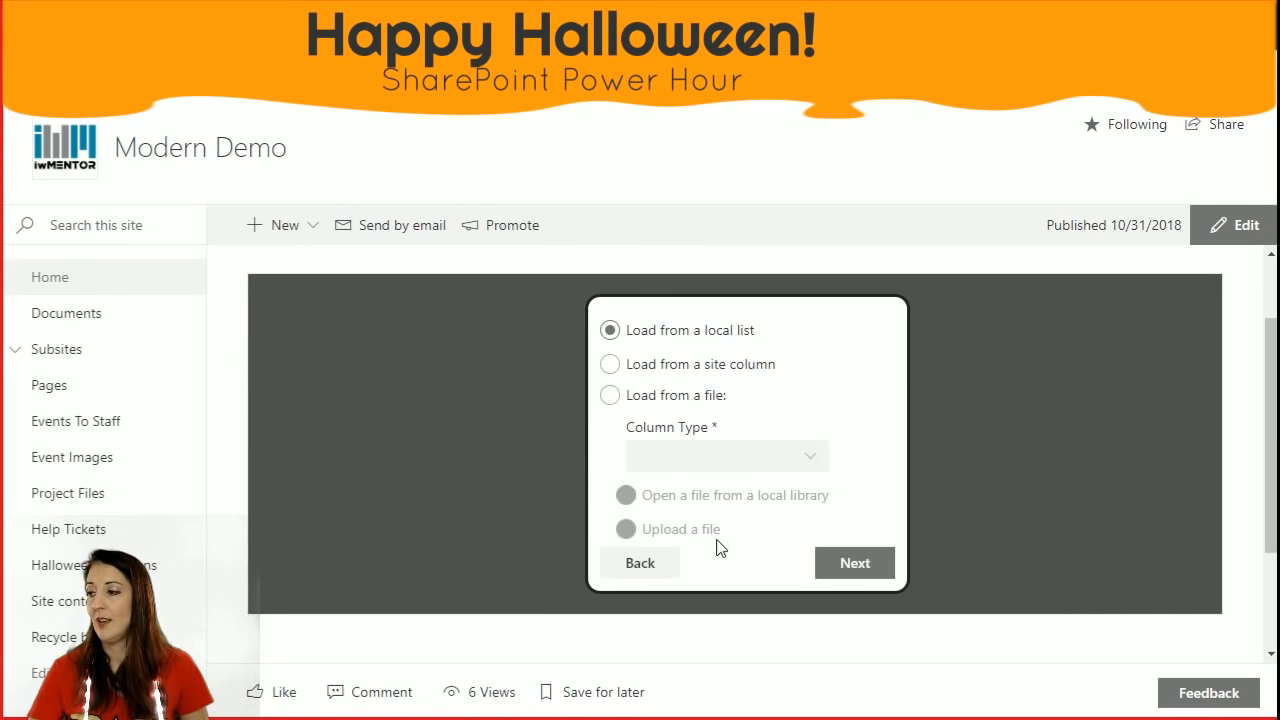
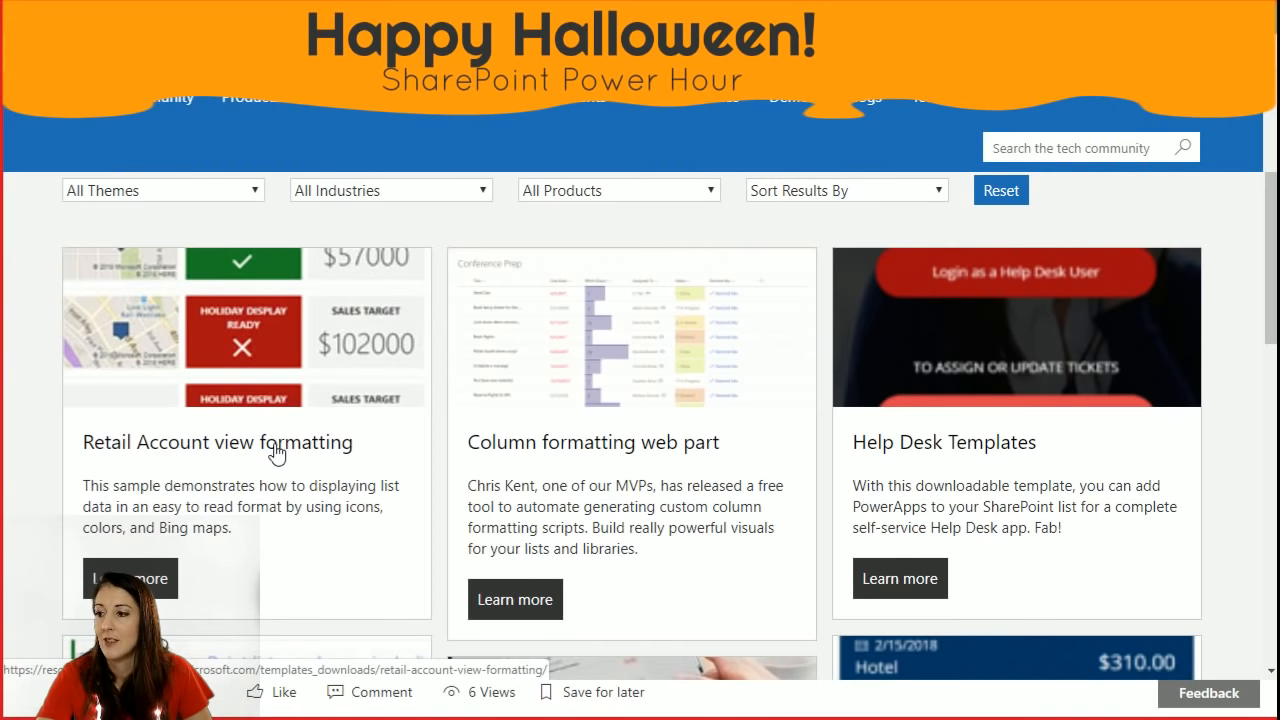
# Switch from the template gallery to the view formatting article and compare the micronews list before and after formatting.
pyautogui.click(268, 452)
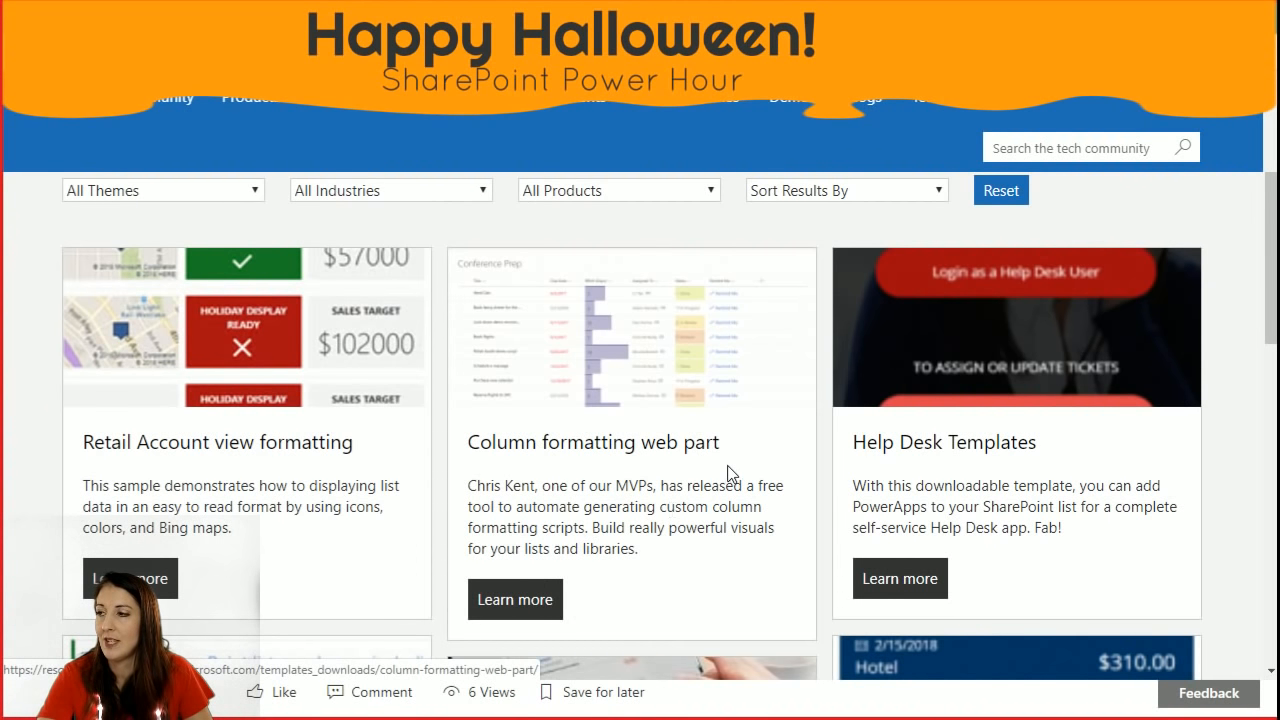
pyautogui.click(592, 468)
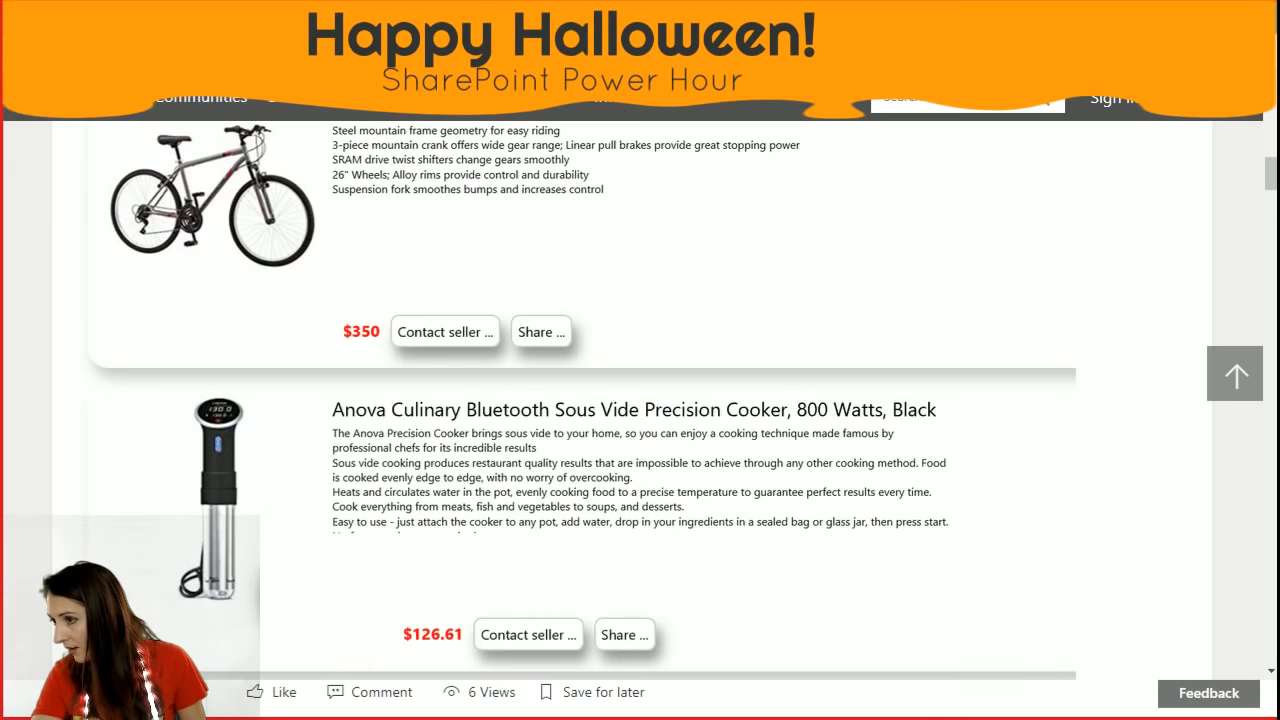
pyautogui.scroll(4, 608, 391)
pyautogui.scroll(-1, 609, 388)
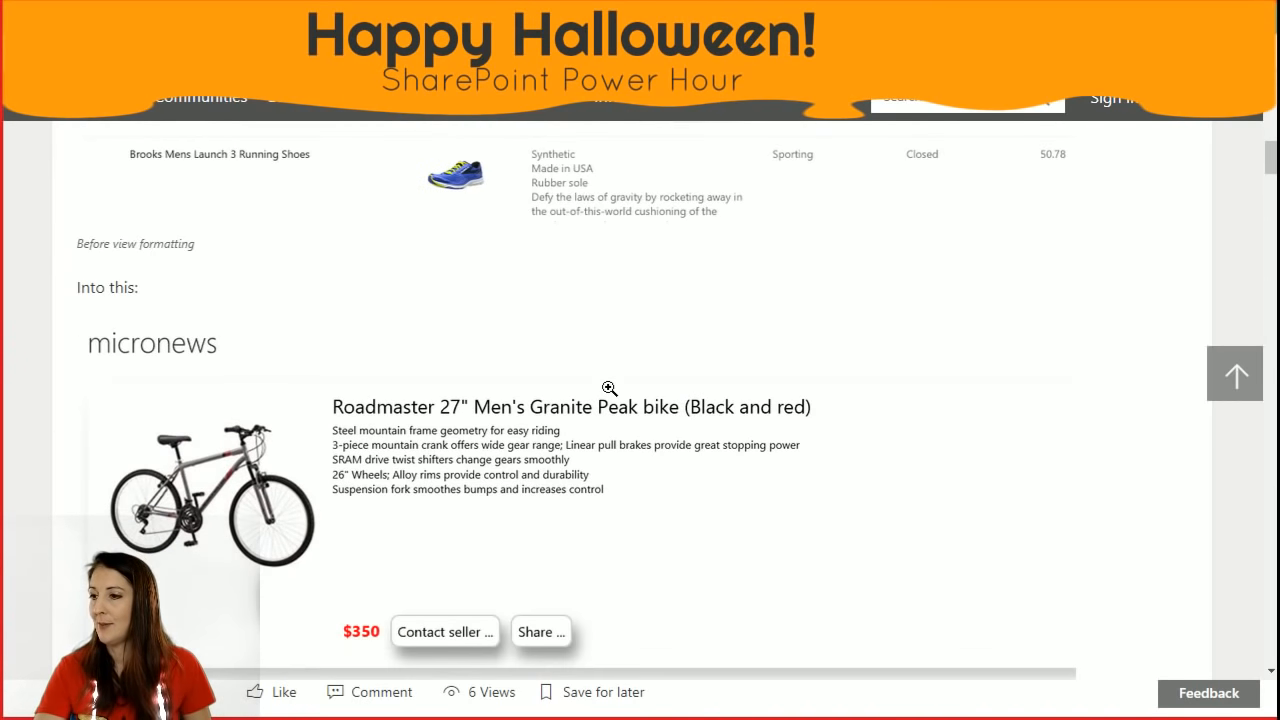
pyautogui.scroll(4, 608, 395)
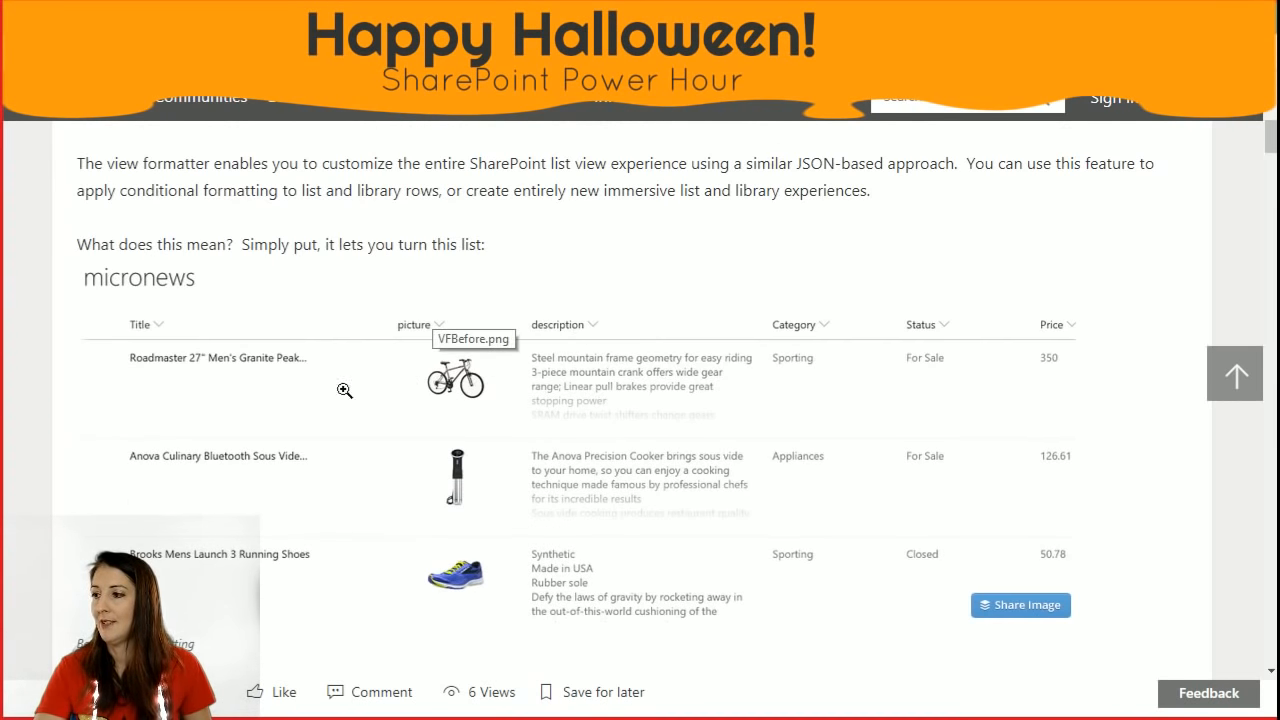
pyautogui.scroll(-4, 953, 407)
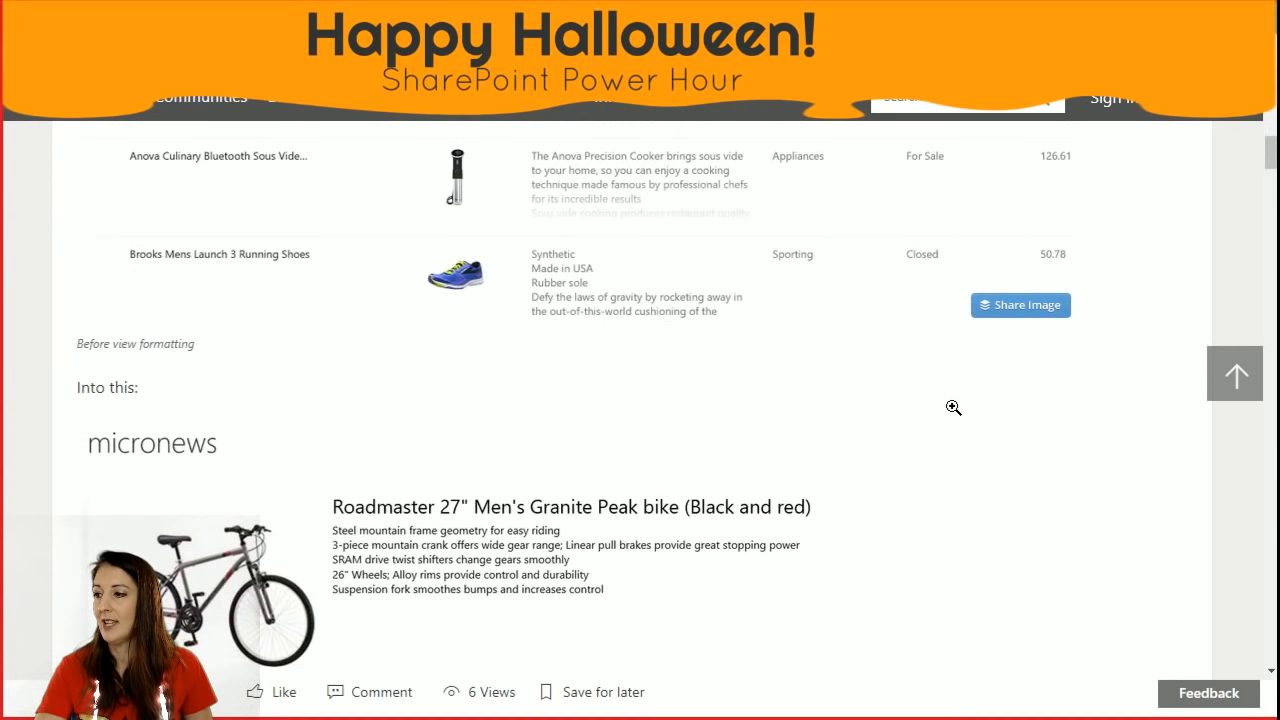
pyautogui.scroll(-2, 595, 480)
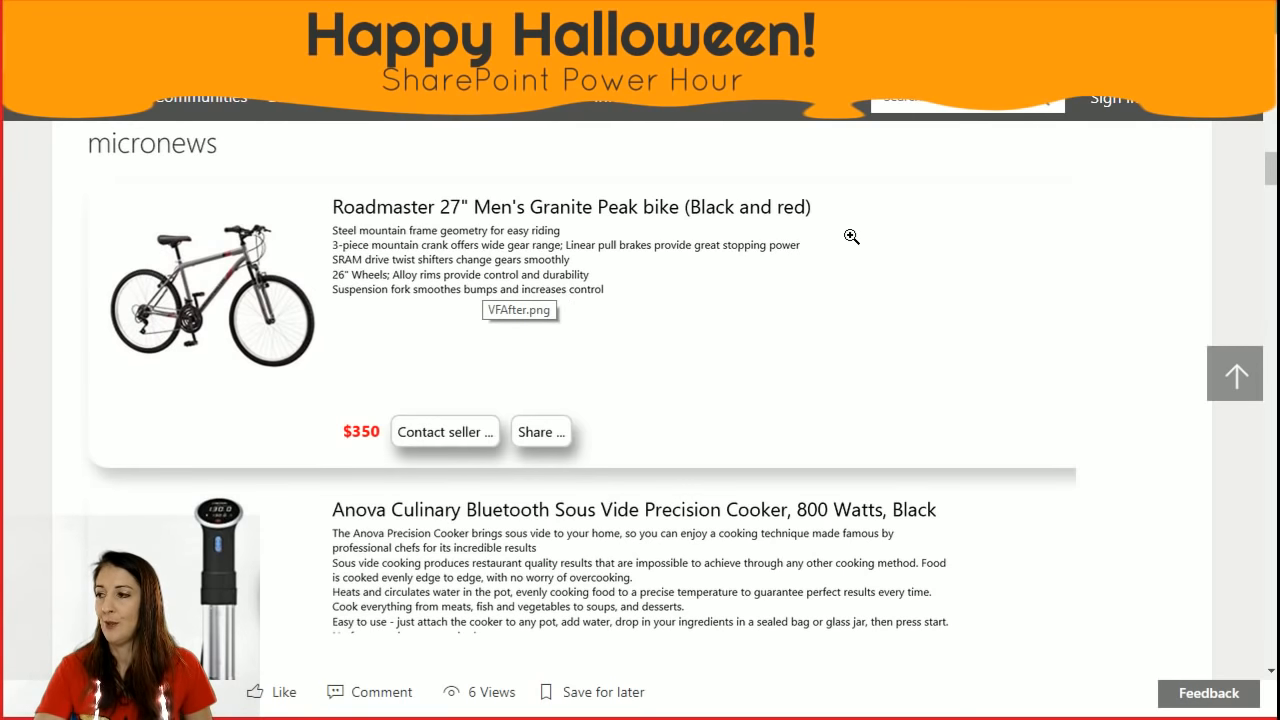
# Read the article's conditional row and multi-line Feedback List examples, the Excel-like expression syntax and the Format current view section.
pyautogui.scroll(-6, 851, 236)
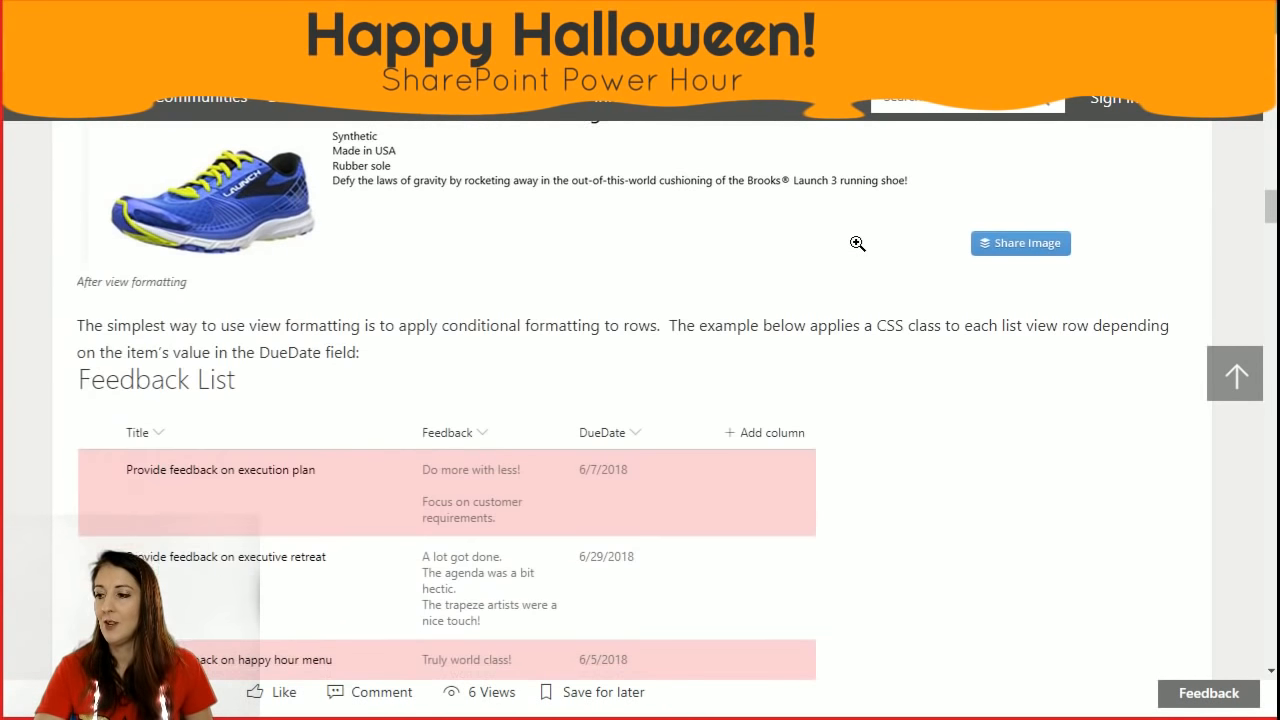
pyautogui.scroll(-2, 854, 245)
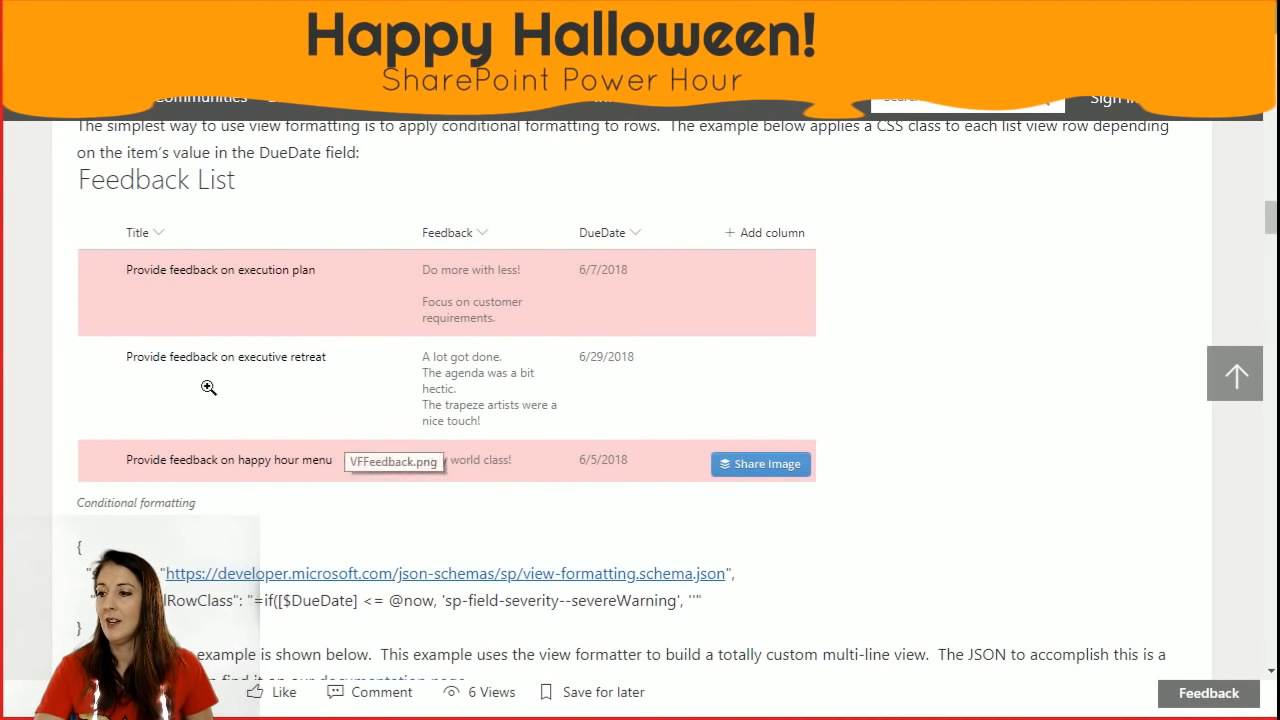
pyautogui.scroll(-1, 108, 548)
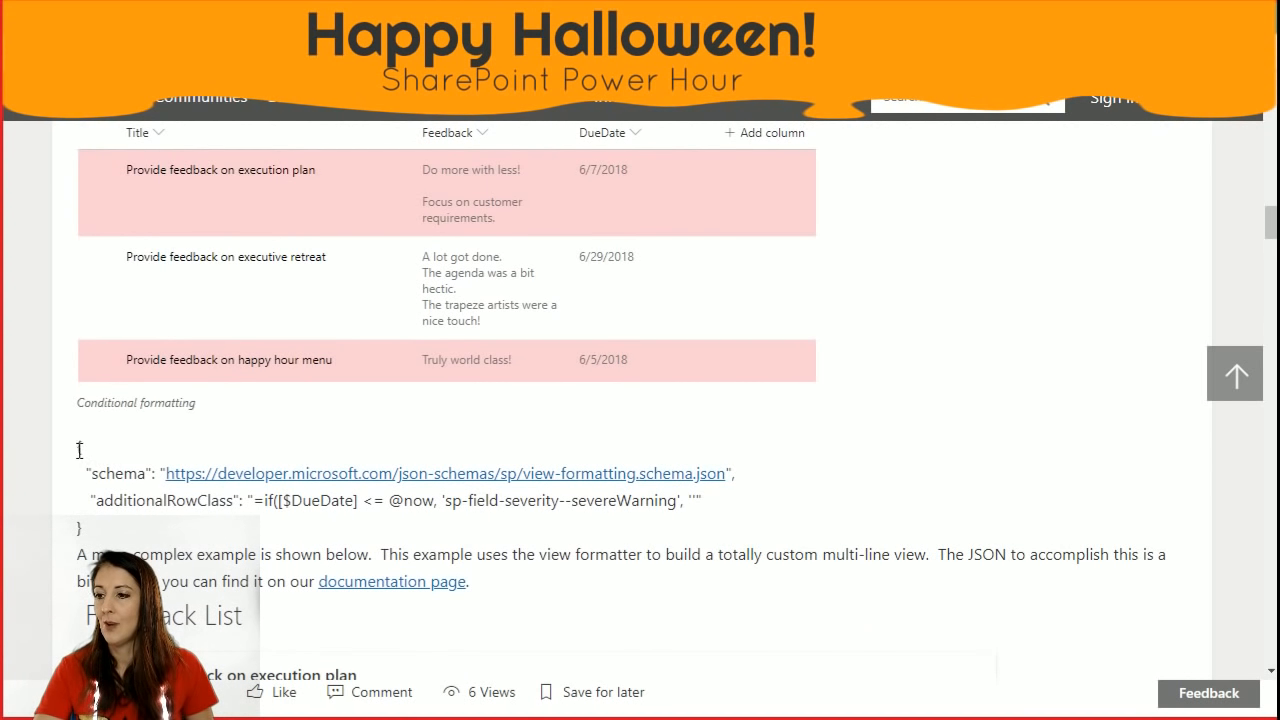
pyautogui.scroll(-5, 324, 541)
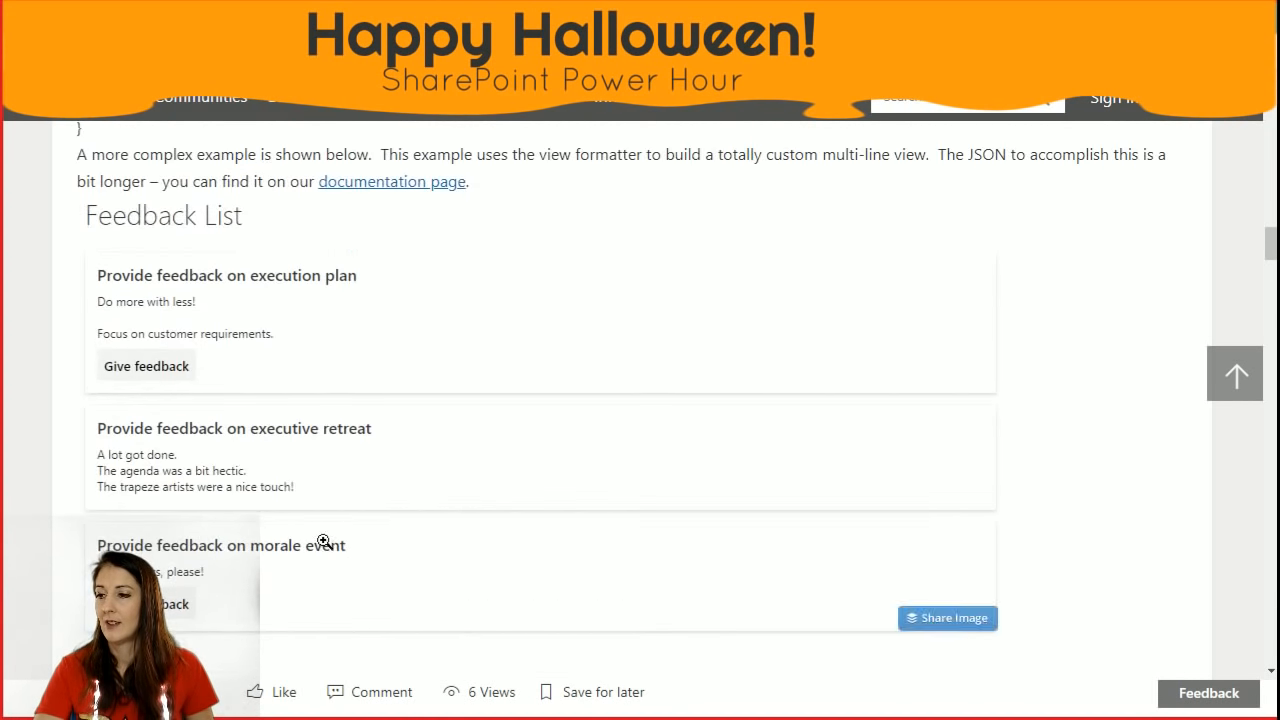
pyautogui.scroll(5, 314, 506)
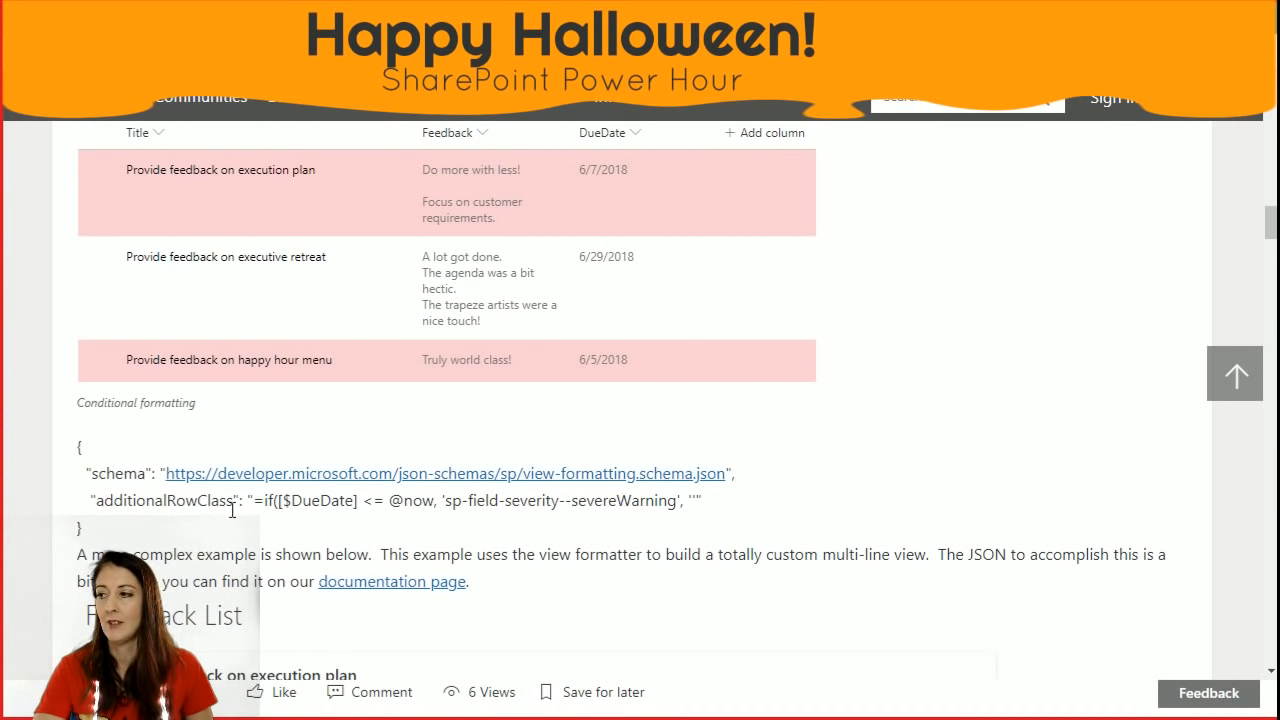
pyautogui.scroll(-8, 210, 550)
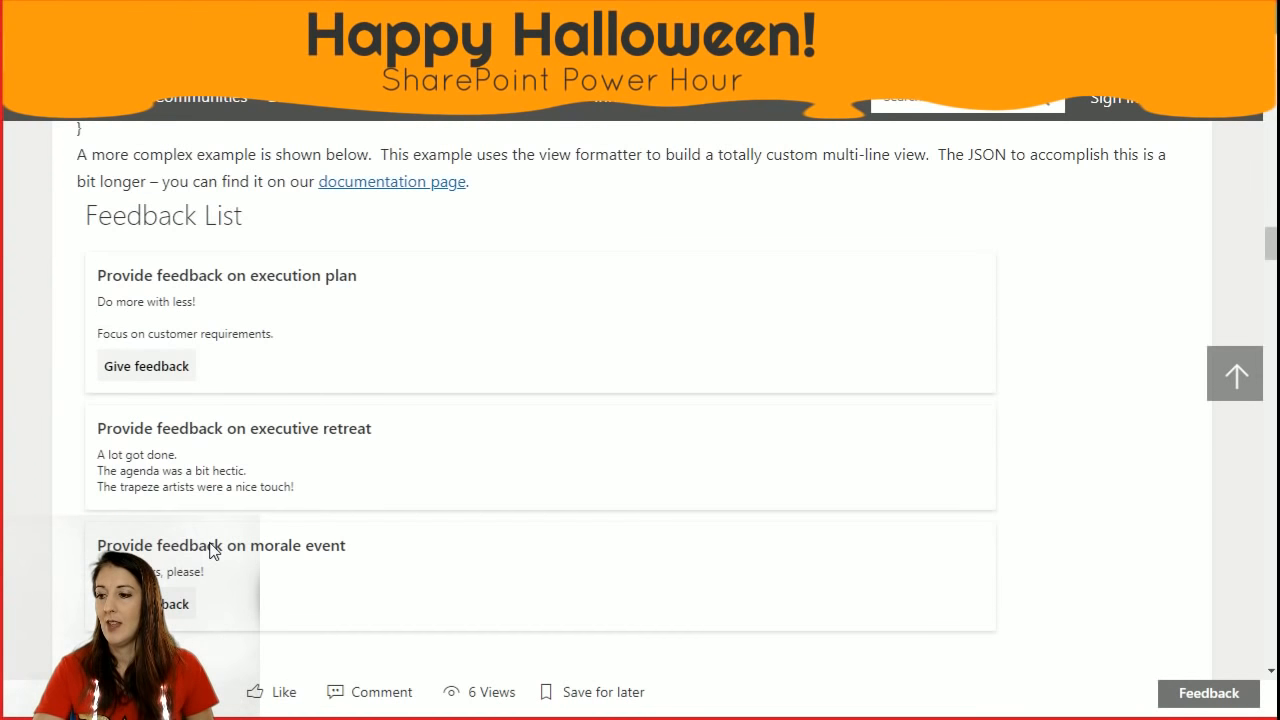
pyautogui.scroll(-2, 257, 440)
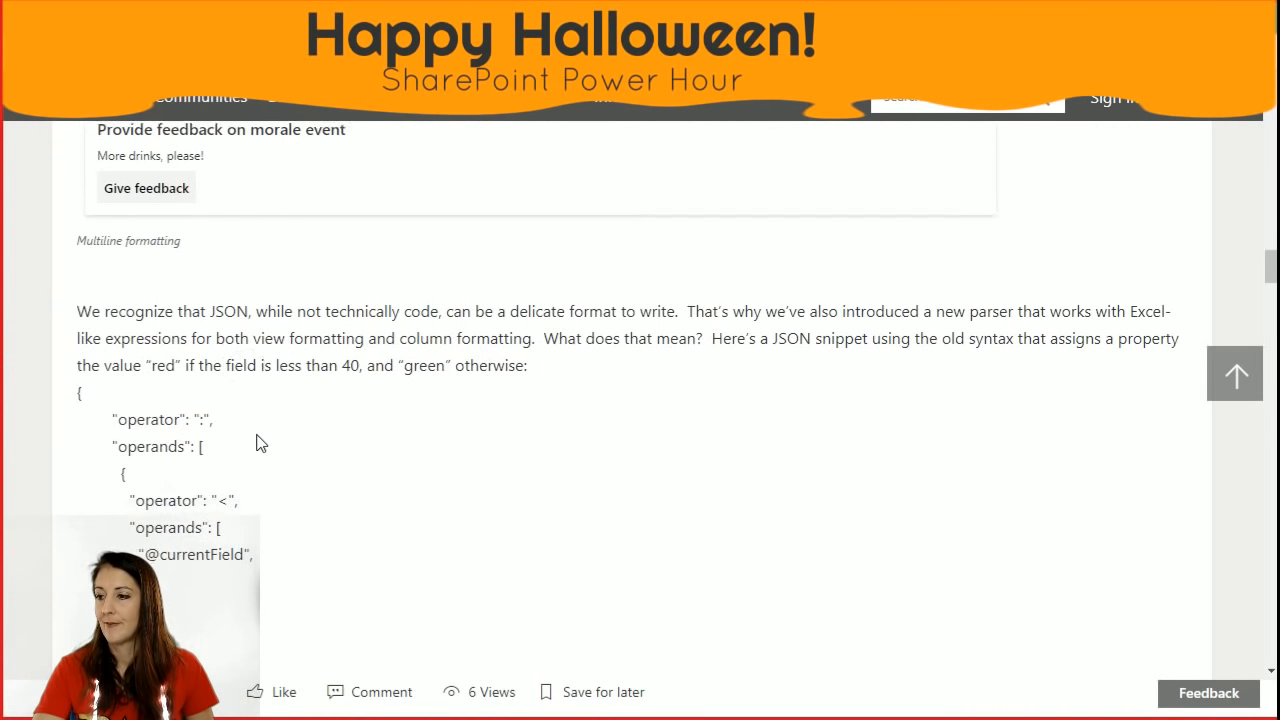
pyautogui.scroll(-2, 257, 464)
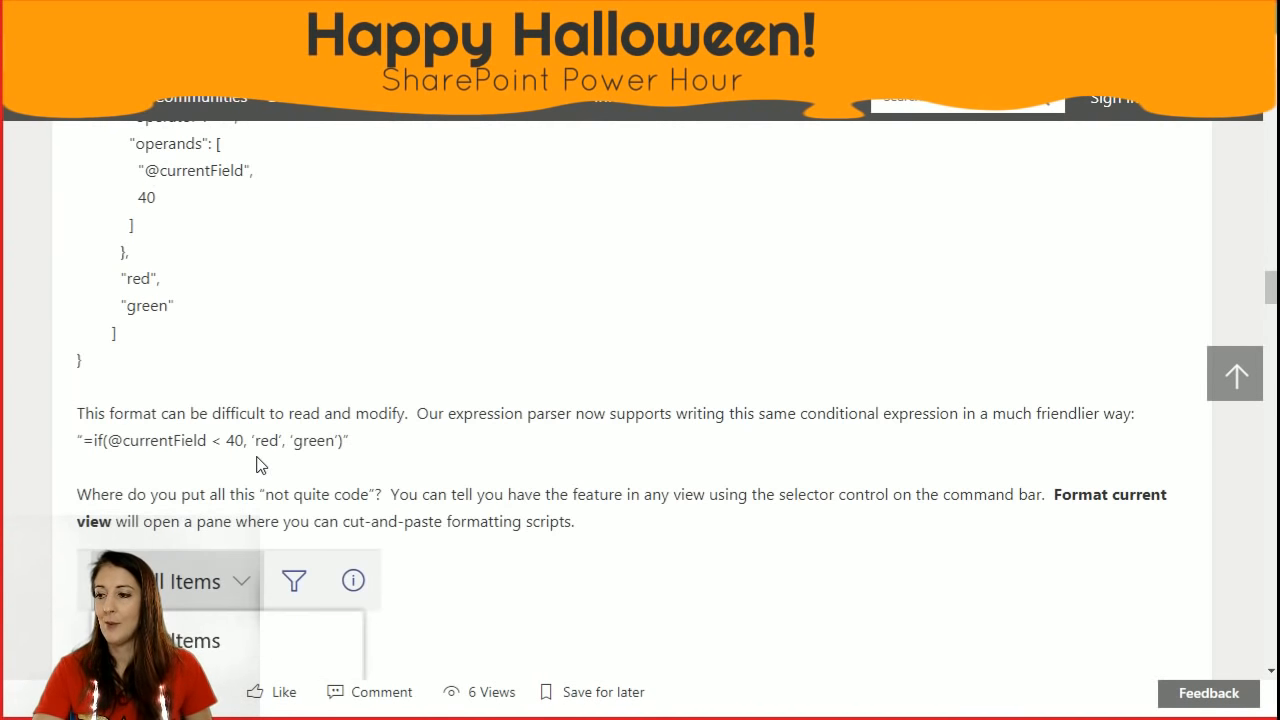
pyautogui.scroll(-3, 262, 442)
pyautogui.scroll(-3, 406, 452)
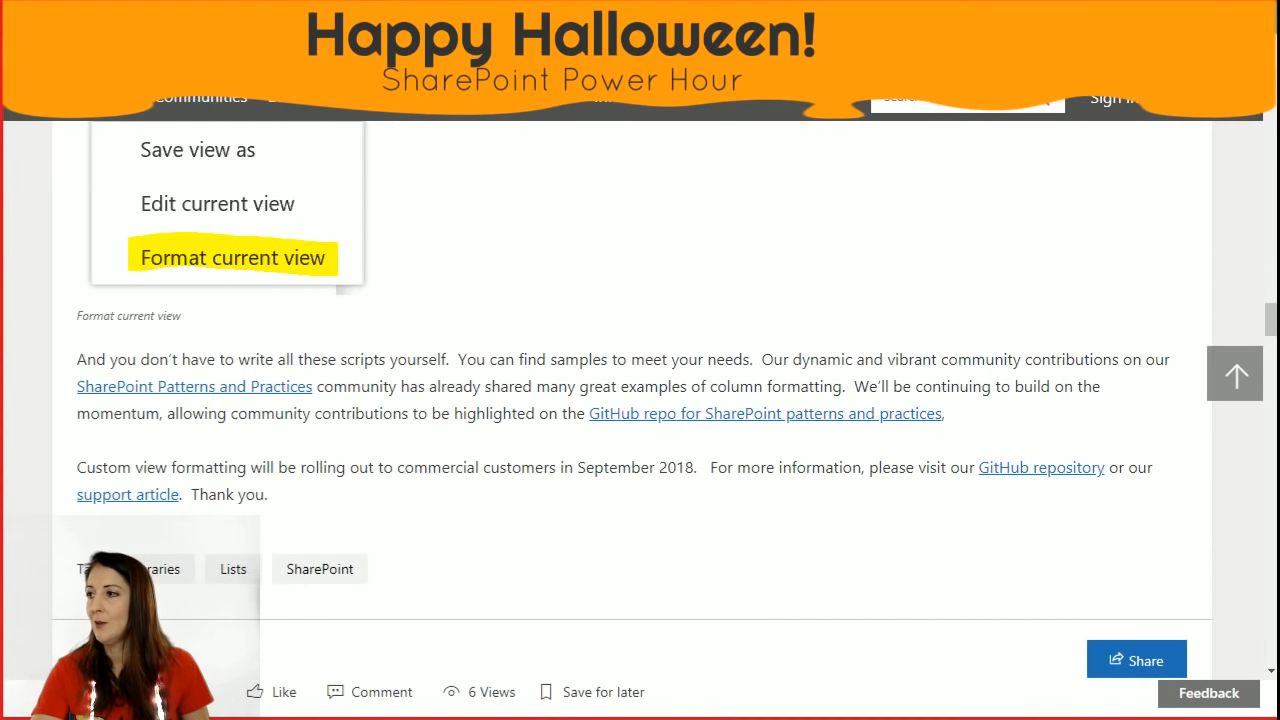
# Glance at the view-samples folder of the sp-dev-list-formatting repository and go to the blog post "New SharePoint view formatting samples now available".
pyautogui.hotkey('ctrl', 'Tab')
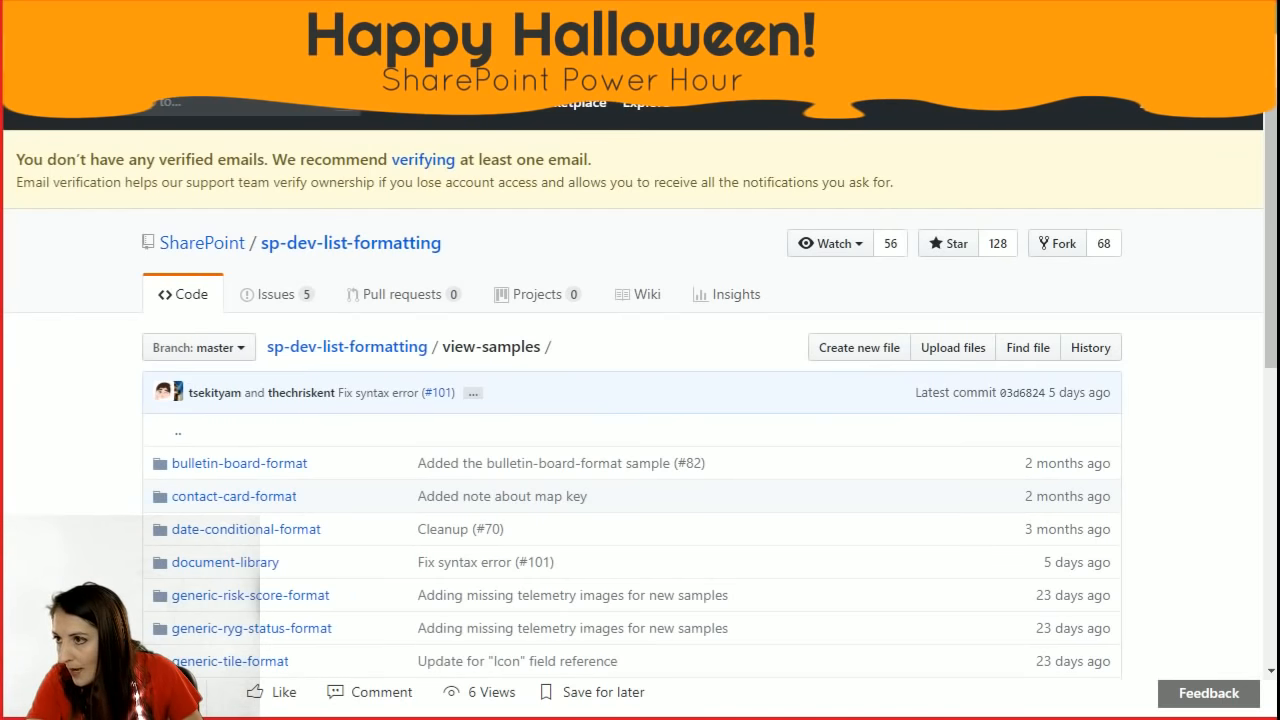
pyautogui.hotkey('ctrl', 'shift', 'Tab')
pyautogui.scroll(-1, 519, 427)
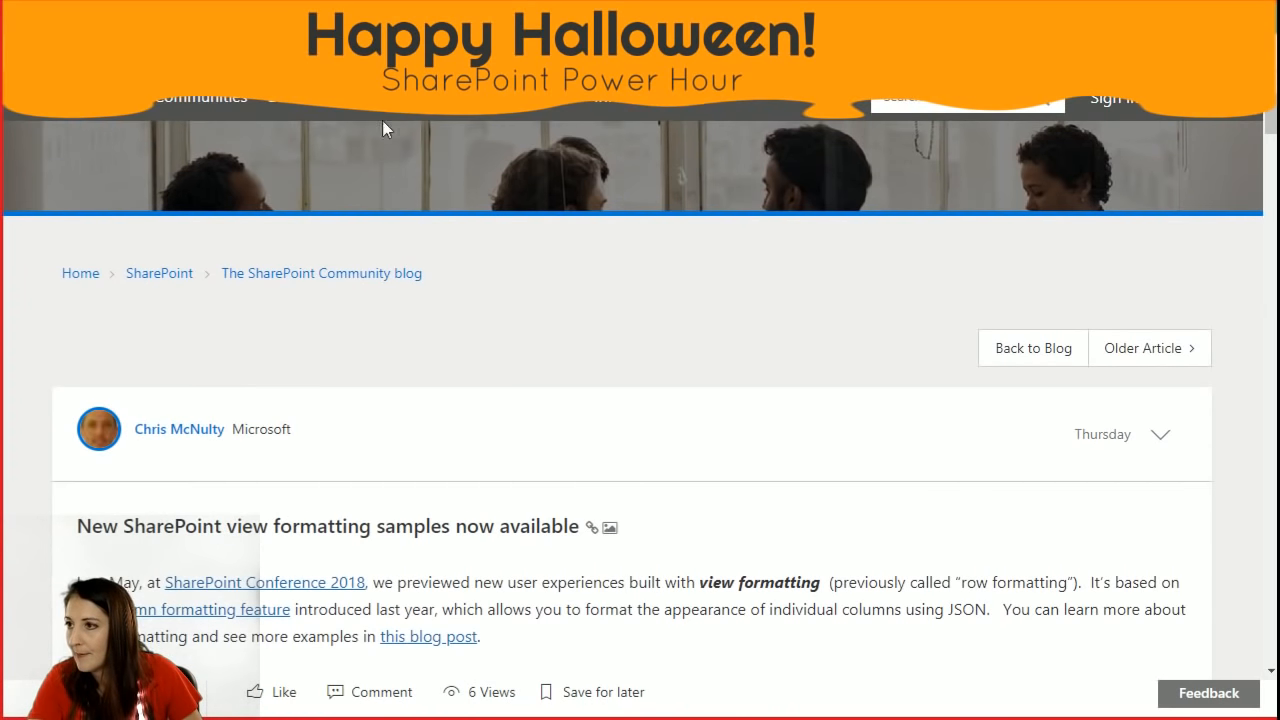
# Look through the sample folders and the readme of view-samples in the sp-dev-list-formatting repository.
pyautogui.hotkey('ctrl', 'Tab')
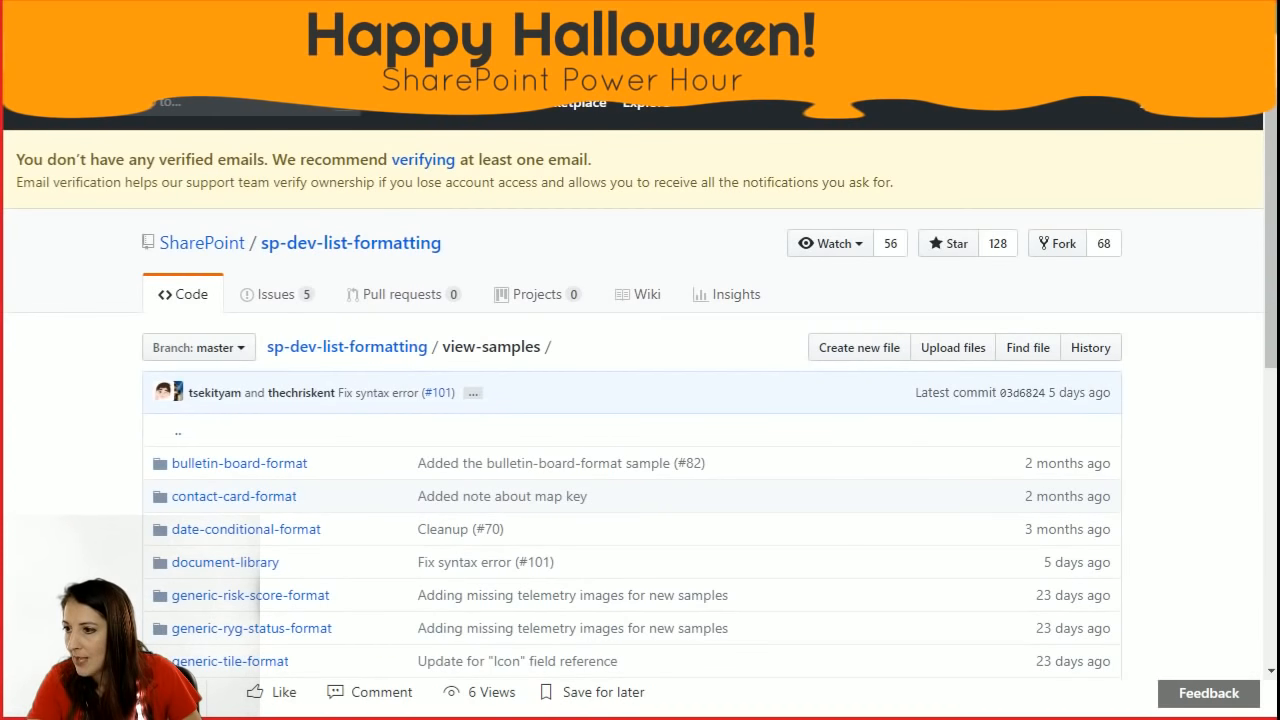
pyautogui.scroll(-3, 620, 610)
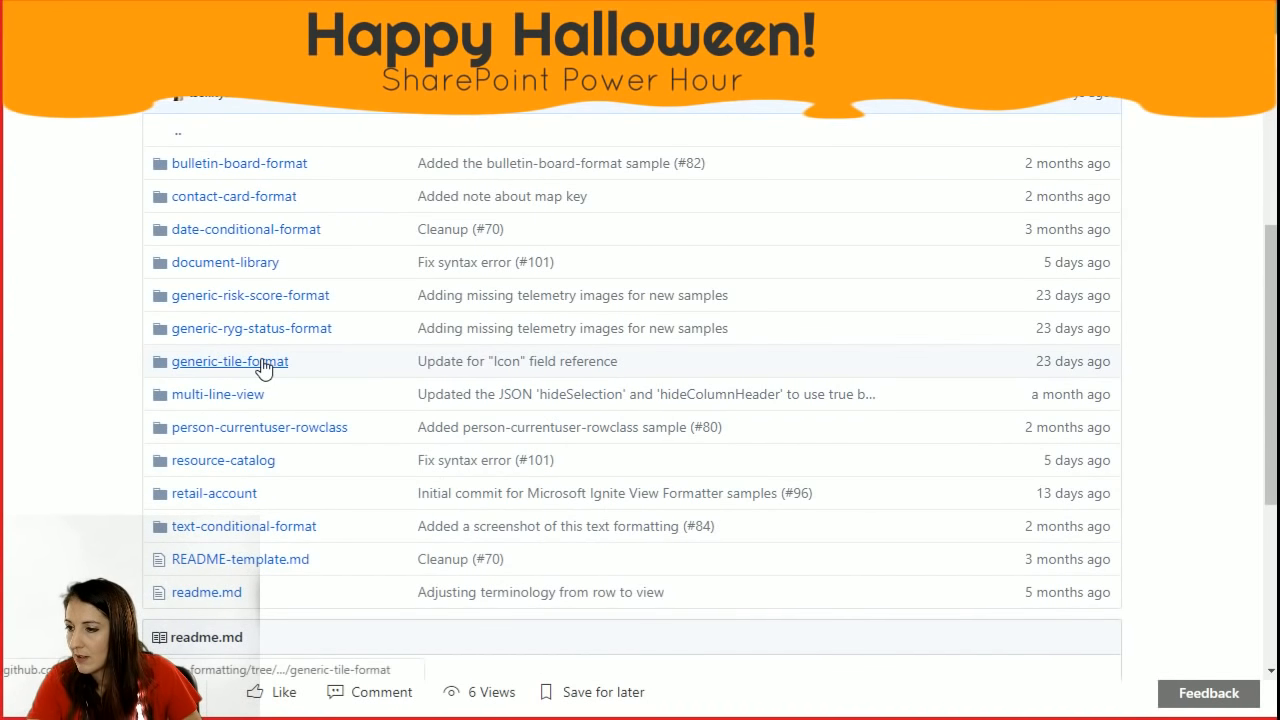
pyautogui.scroll(-3, 617, 452)
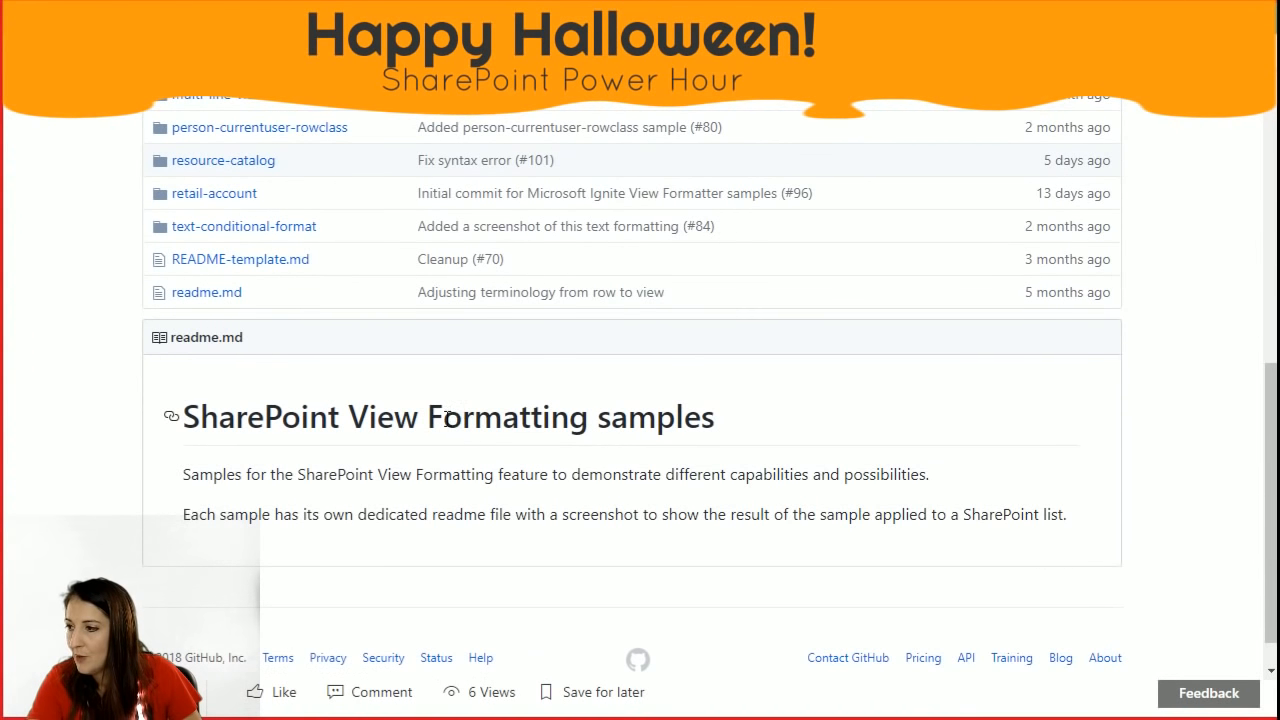
pyautogui.scroll(1, 492, 403)
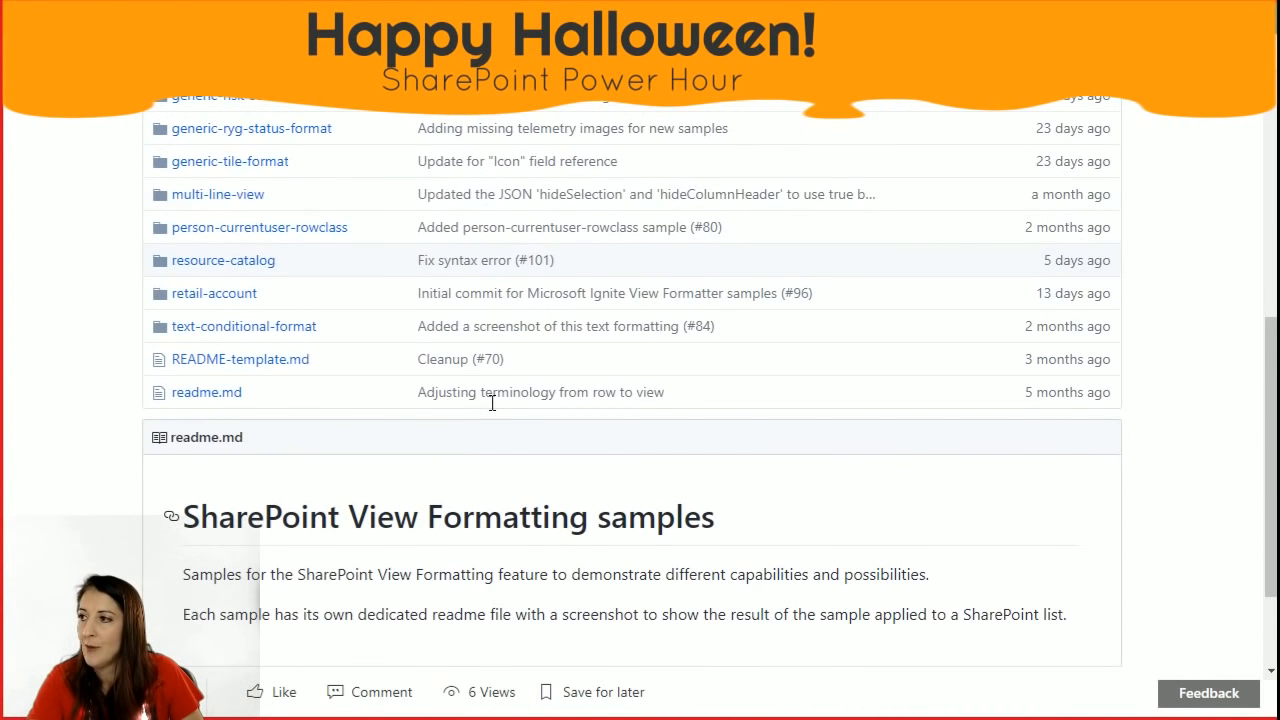
pyautogui.scroll(2, 492, 403)
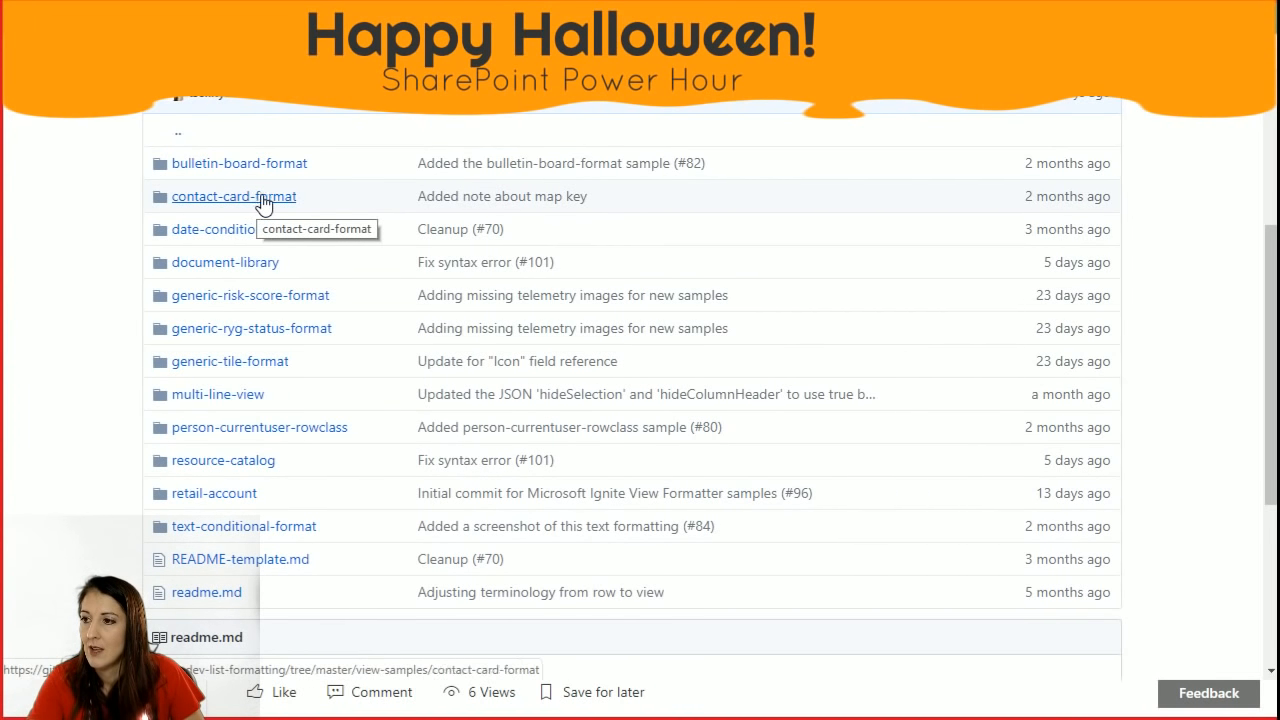
# Open the generic-tile-format sample and read its summary, tile screenshot, view requirements and sample details.
pyautogui.click(270, 366)
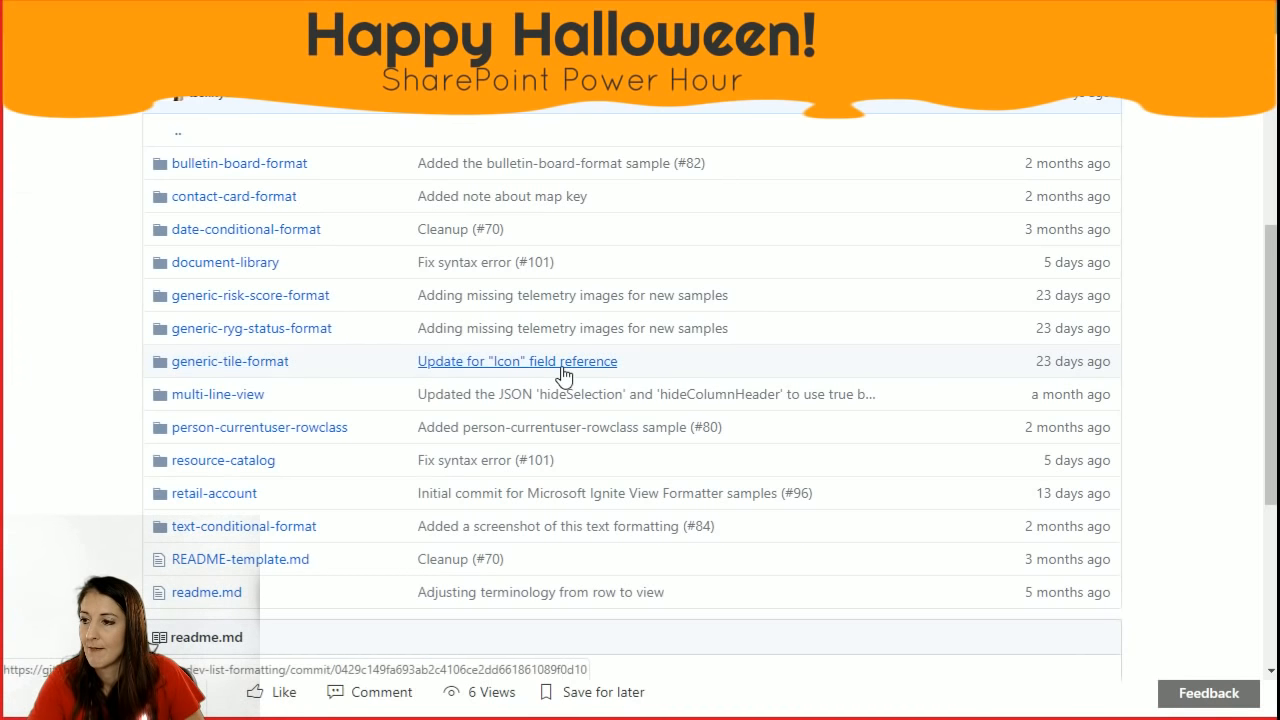
pyautogui.scroll(-3, 560, 480)
pyautogui.scroll(-2, 510, 468)
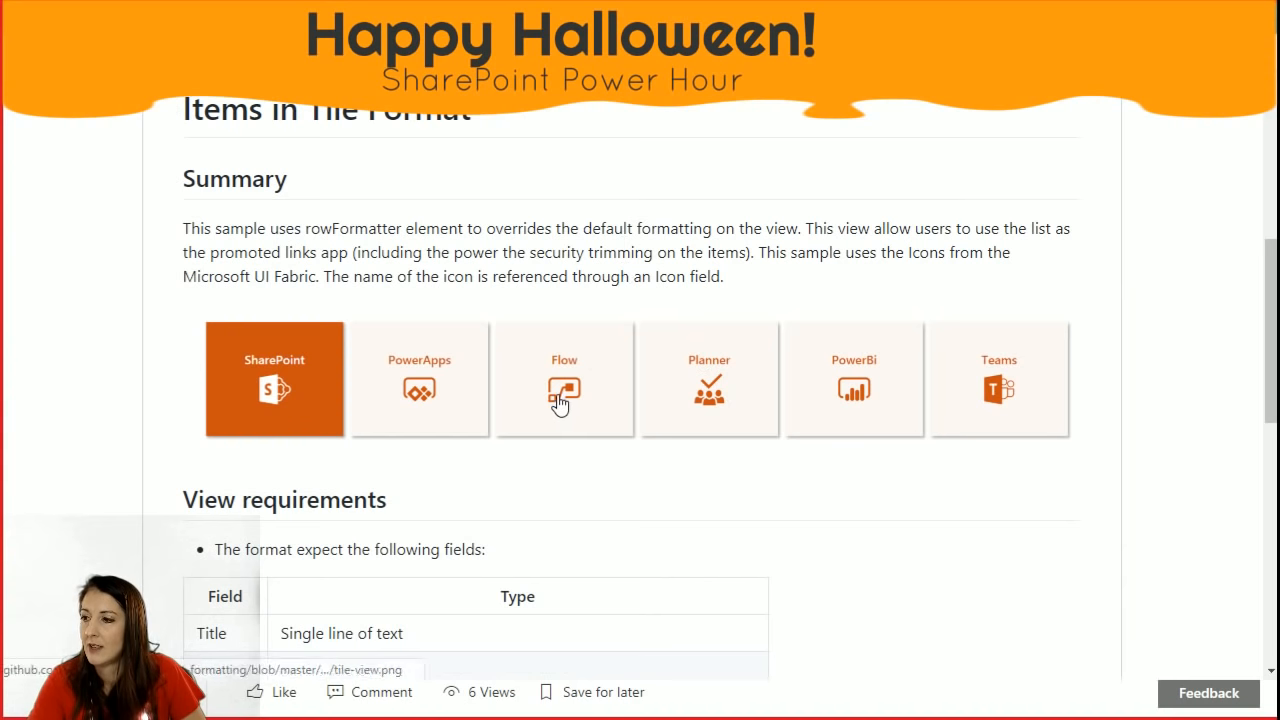
pyautogui.scroll(-5, 559, 400)
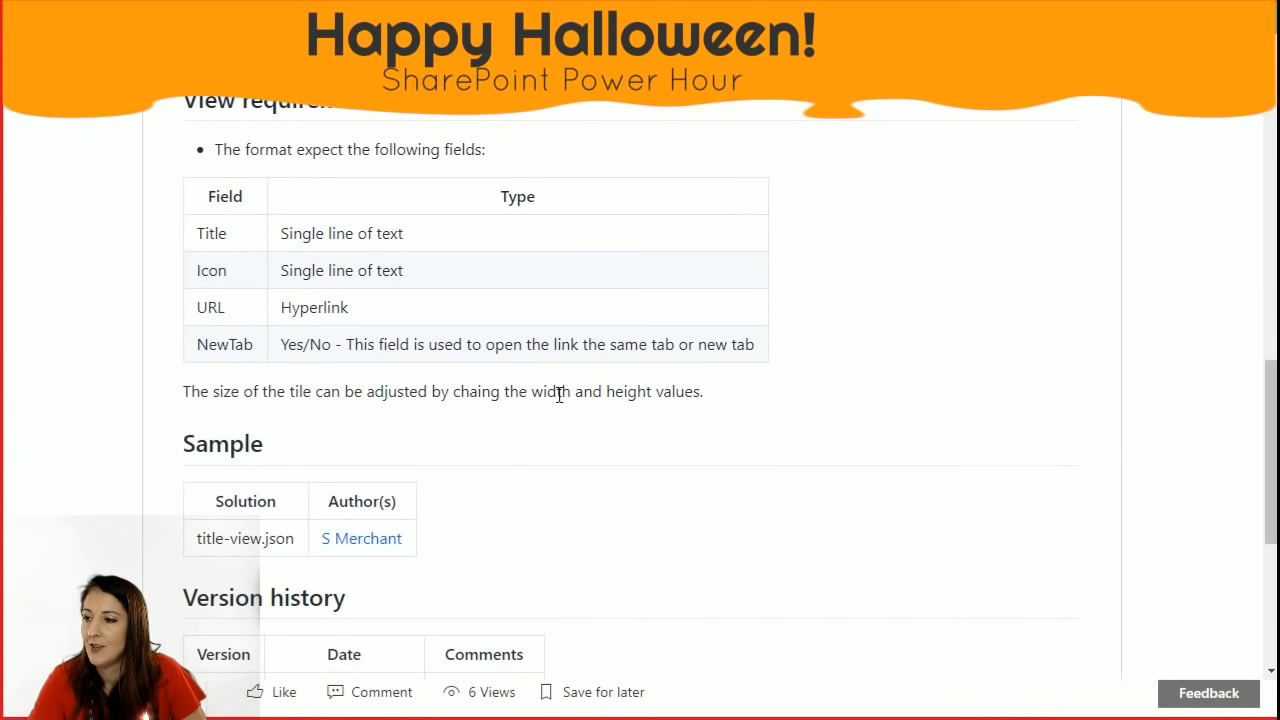
pyautogui.scroll(-3, 559, 395)
pyautogui.scroll(5, 560, 400)
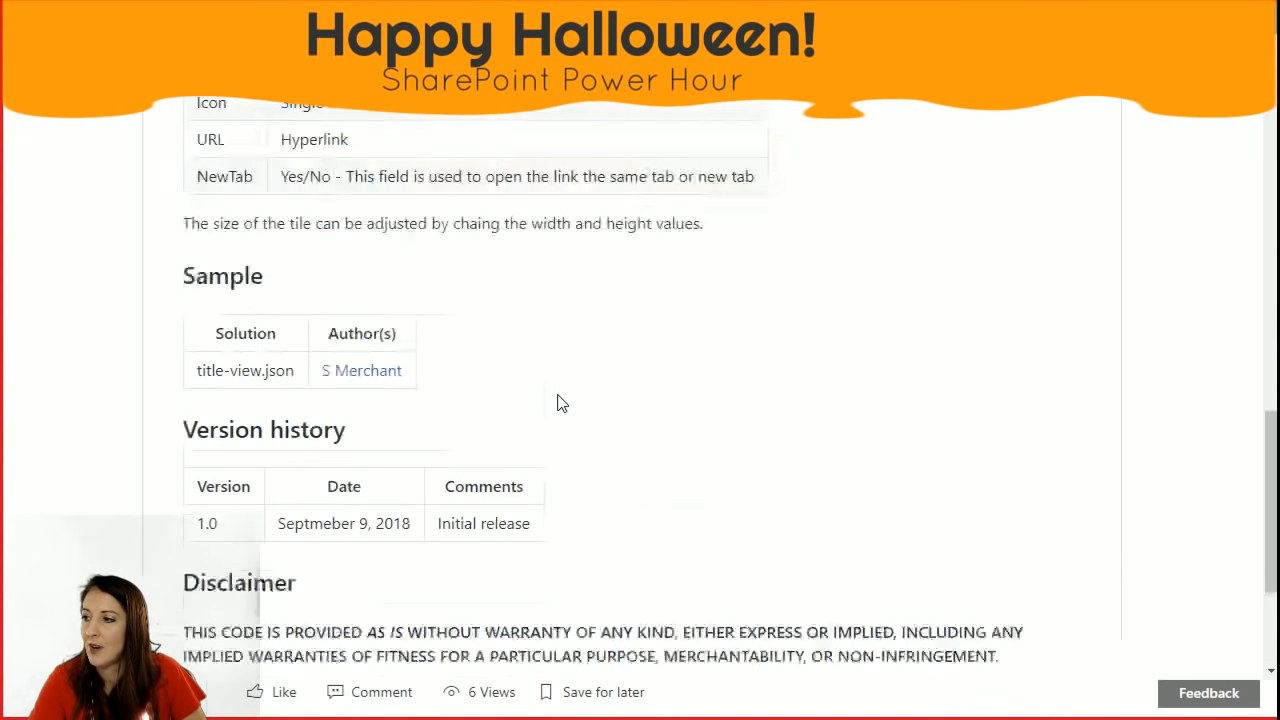
pyautogui.scroll(8, 559, 402)
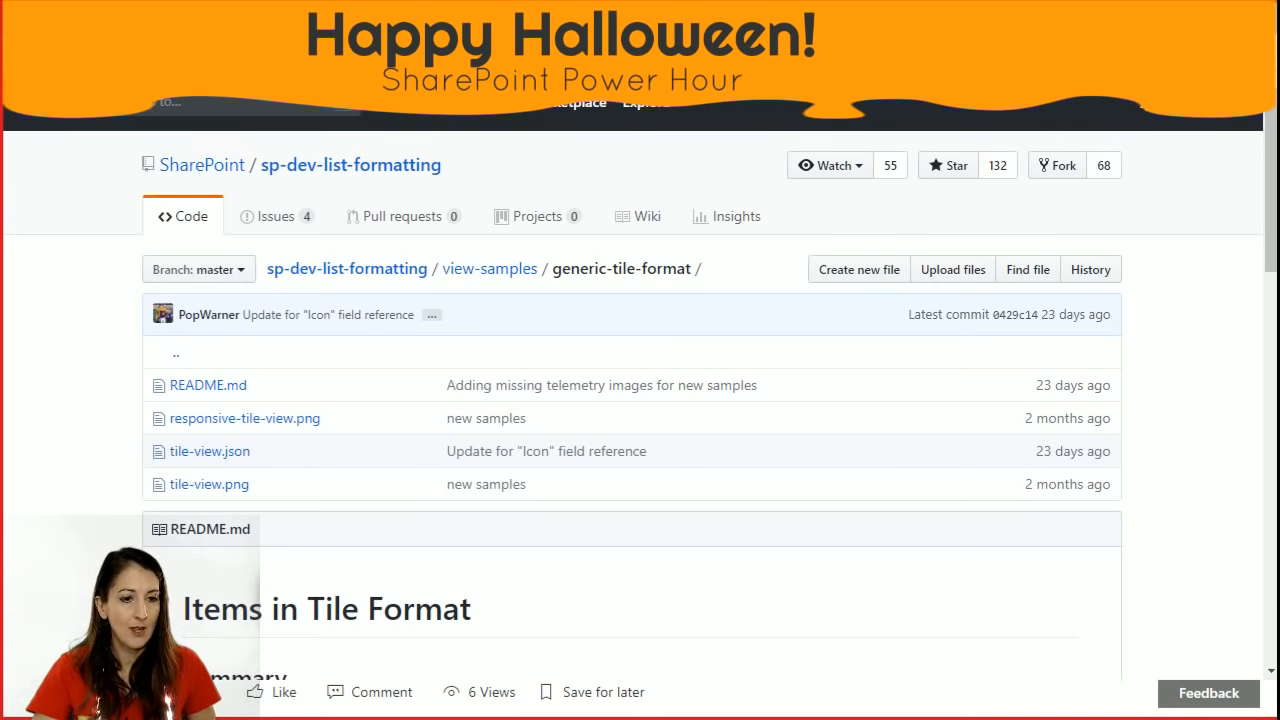
# Open the Field Audit site's Branches list (/field/Lists/Branches/AllItems.aspx) in a new browser tab.
pyautogui.hotkey('ctrl', 't')
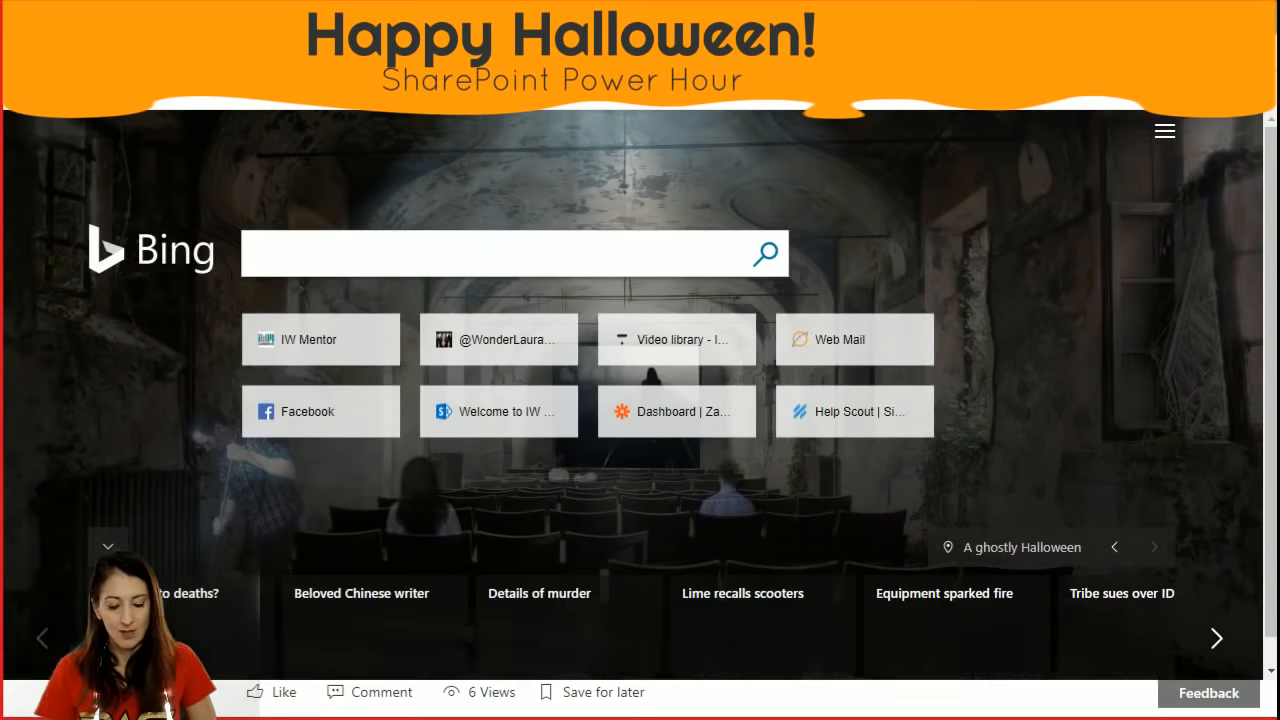
pyautogui.write('https://wonderlaura.sharepoint.com/field/Lists/Branches/AllItems.aspx')
pyautogui.press('Return')
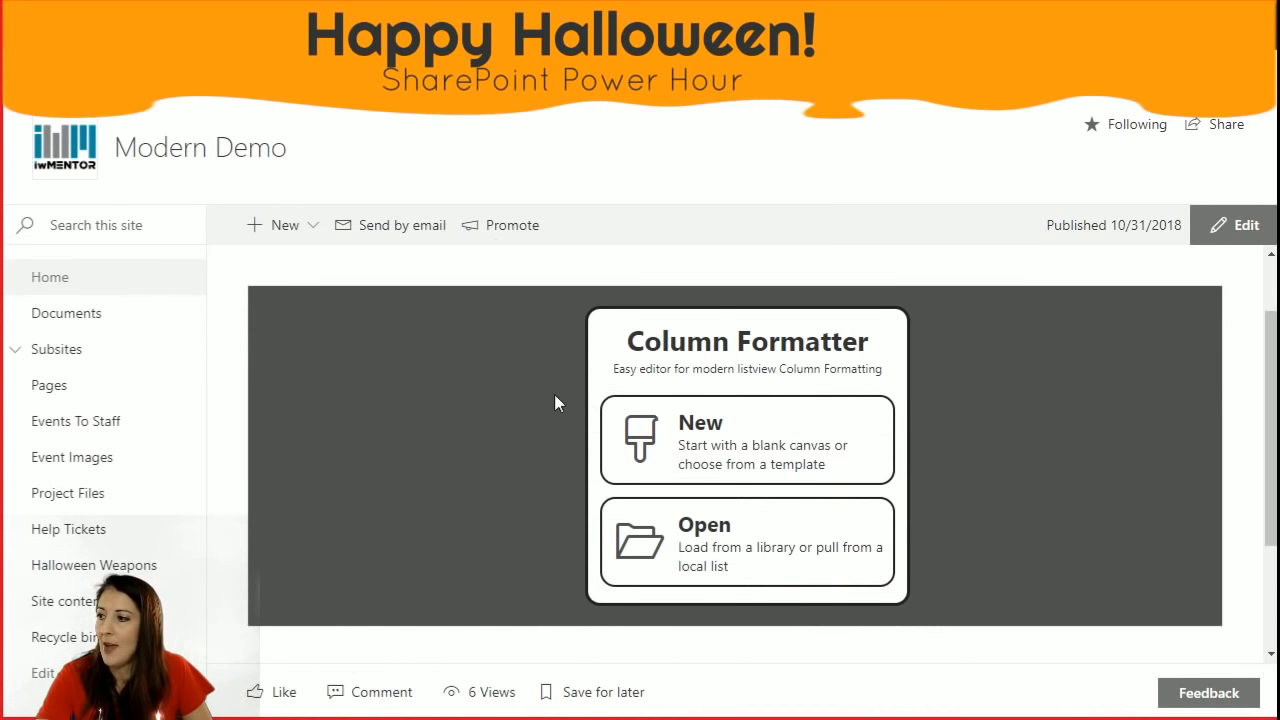
# Create a new Text column format from the Tiny Map template in the Column Formatter on the Modern Demo page.
pyautogui.click(737, 451)
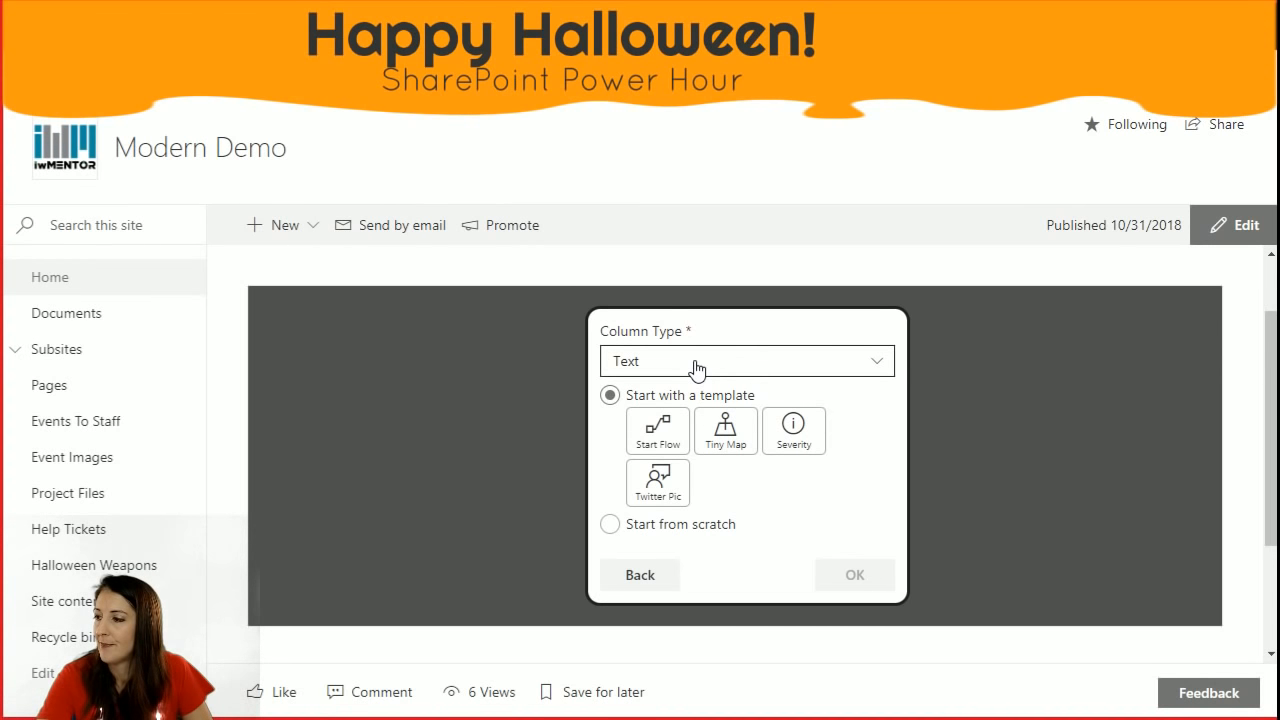
pyautogui.click(730, 440)
pyautogui.click(848, 586)
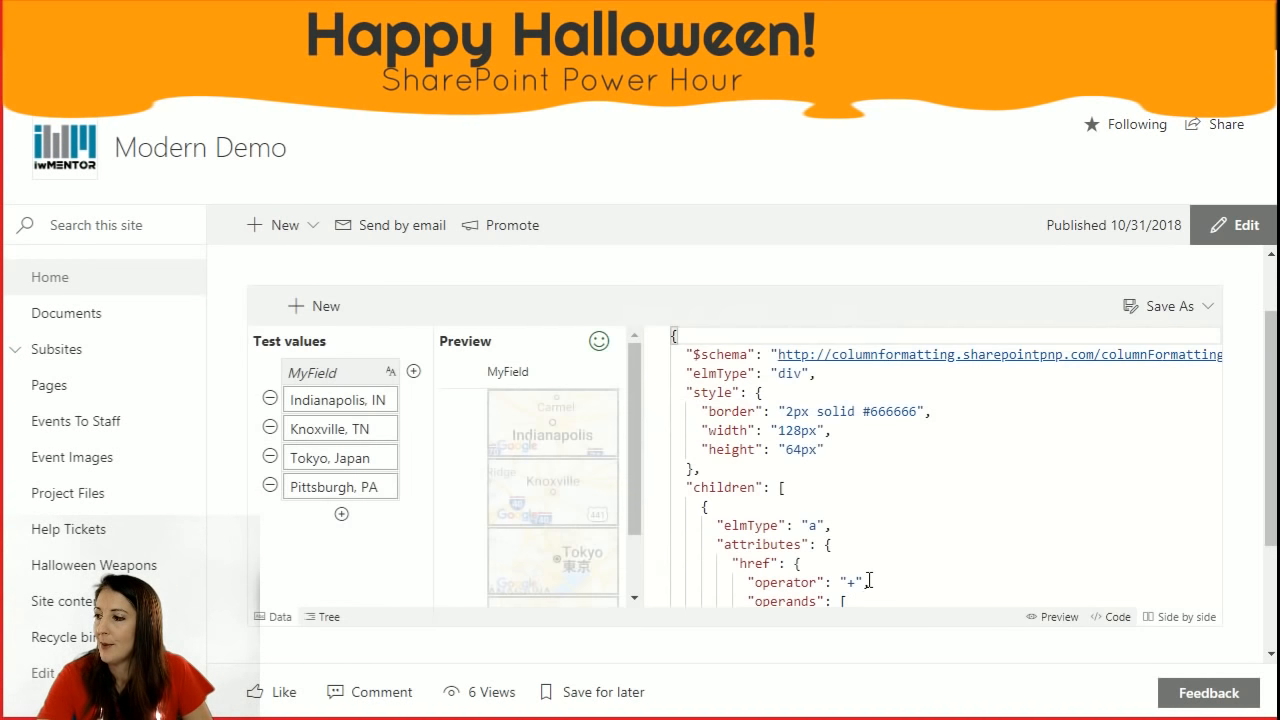
pyautogui.click(1161, 310)
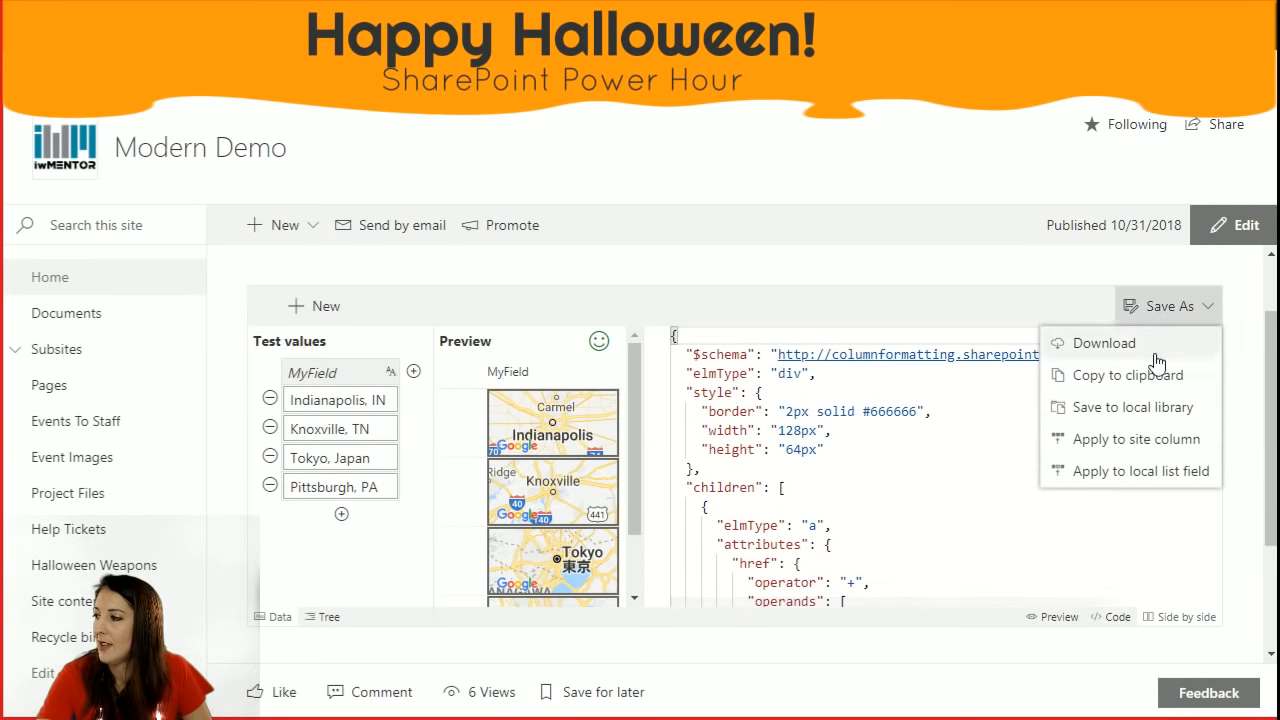
pyautogui.click(1135, 474)
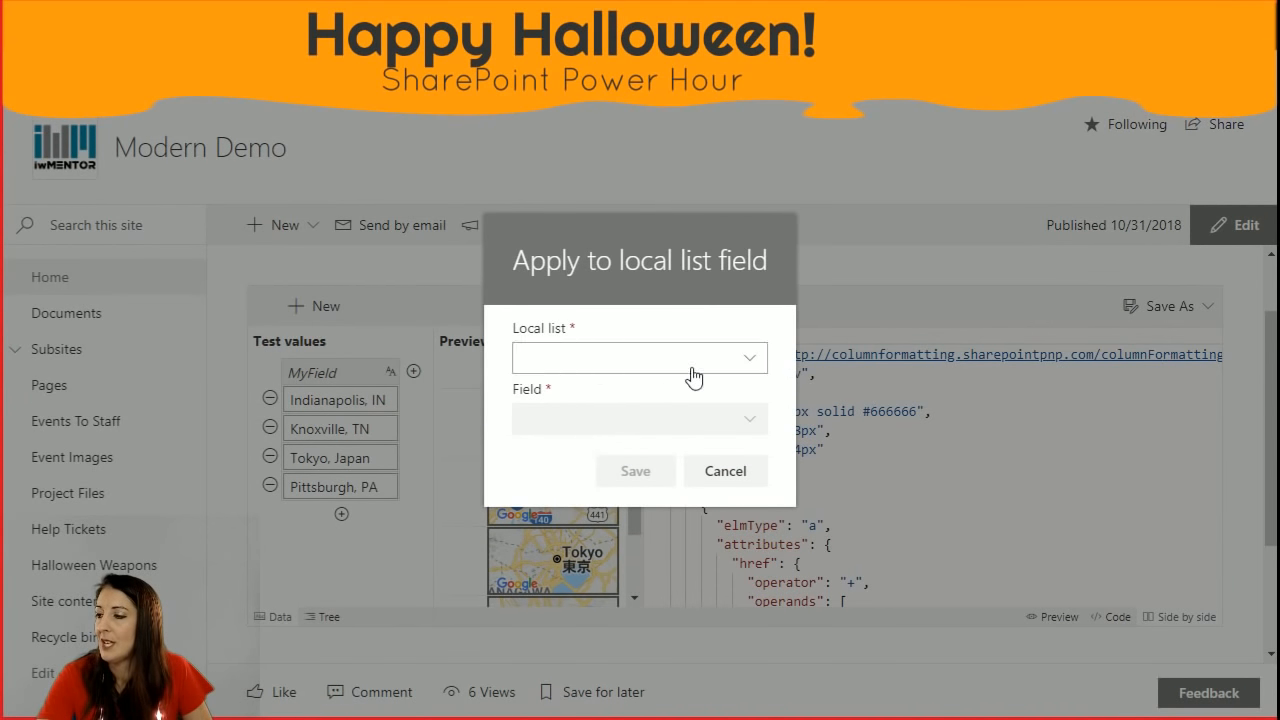
pyautogui.click(643, 362)
pyautogui.click(666, 358)
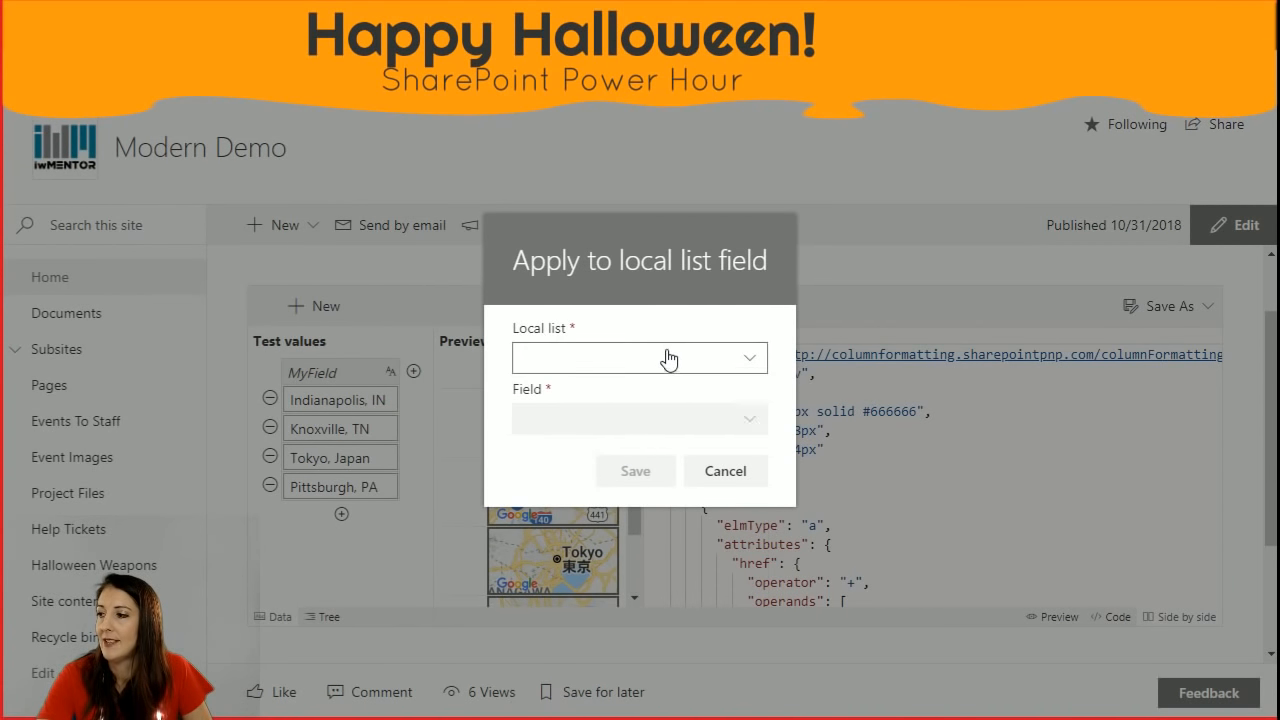
pyautogui.click(735, 474)
# Copy the complete Tiny Map JSON code and switch to the Branches list.
pyautogui.click(862, 452)
pyautogui.hotkey('ctrl', 'a')
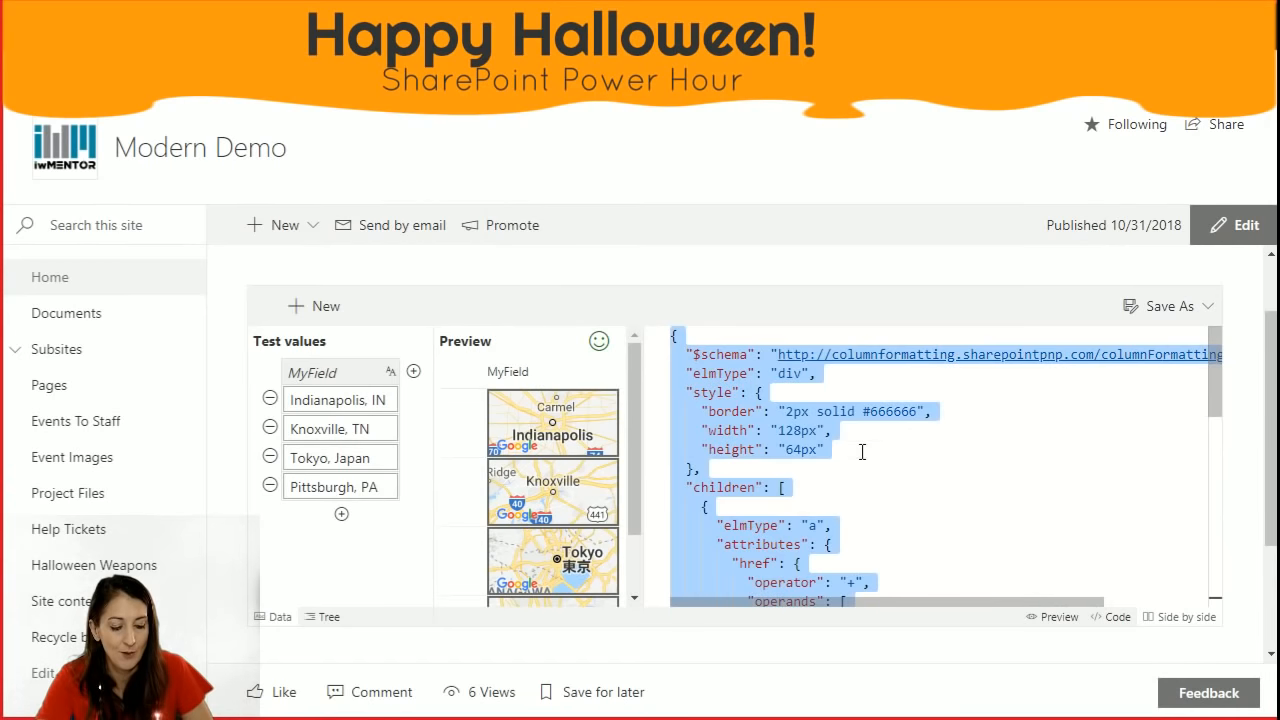
pyautogui.hotkey('alt', 'Tab')
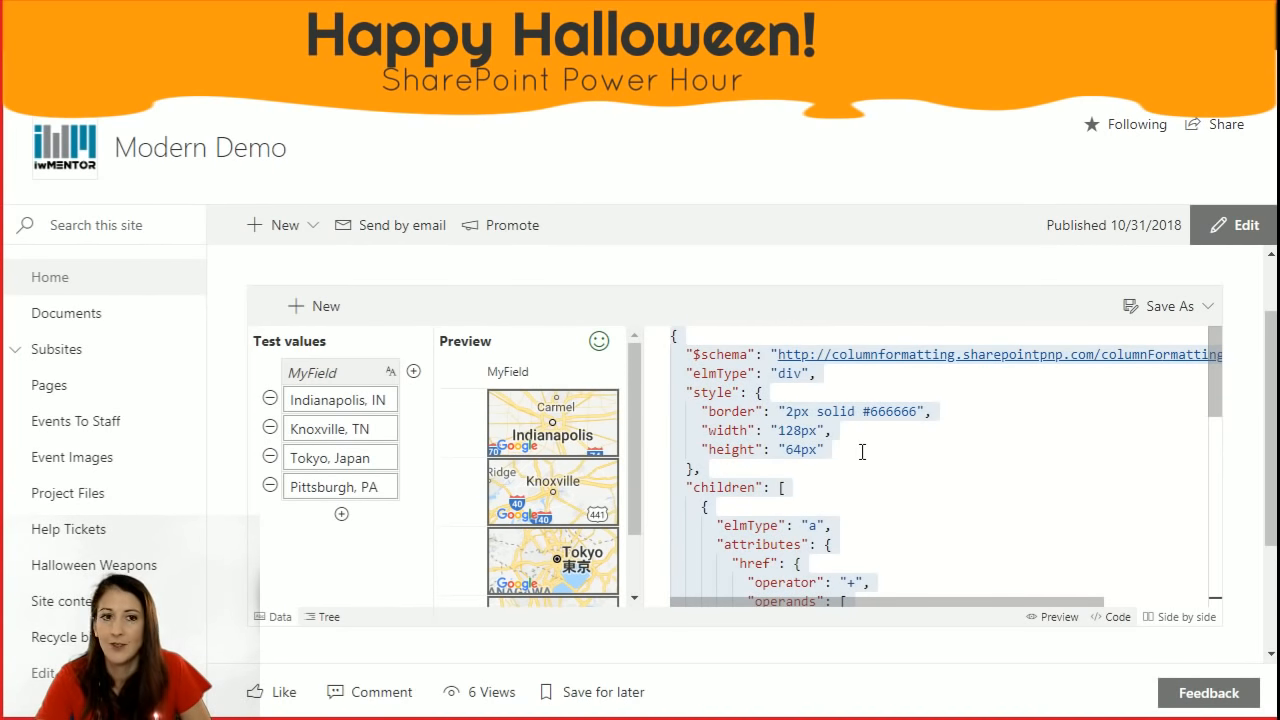
pyautogui.hotkey('alt', 'Tab')
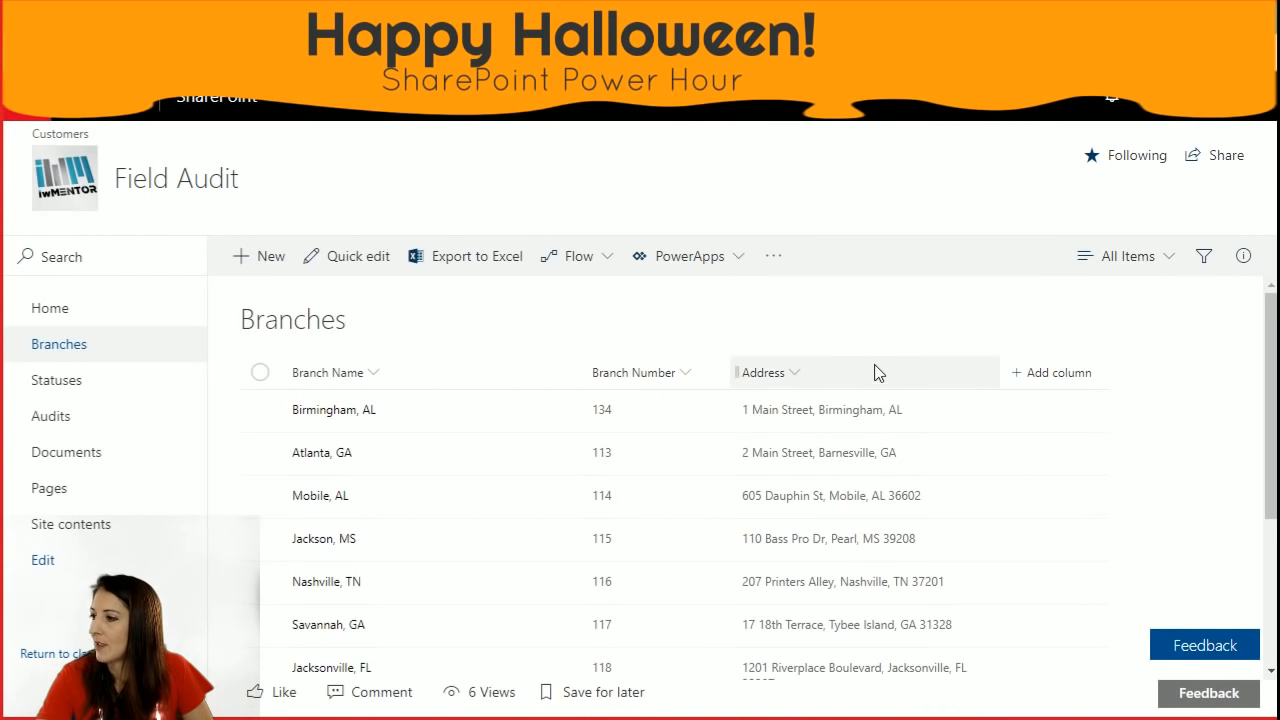
# Check the Address column's settings options, and open the Address column for editing from the Branches list settings.
pyautogui.click(795, 378)
pyautogui.moveTo(874, 421)
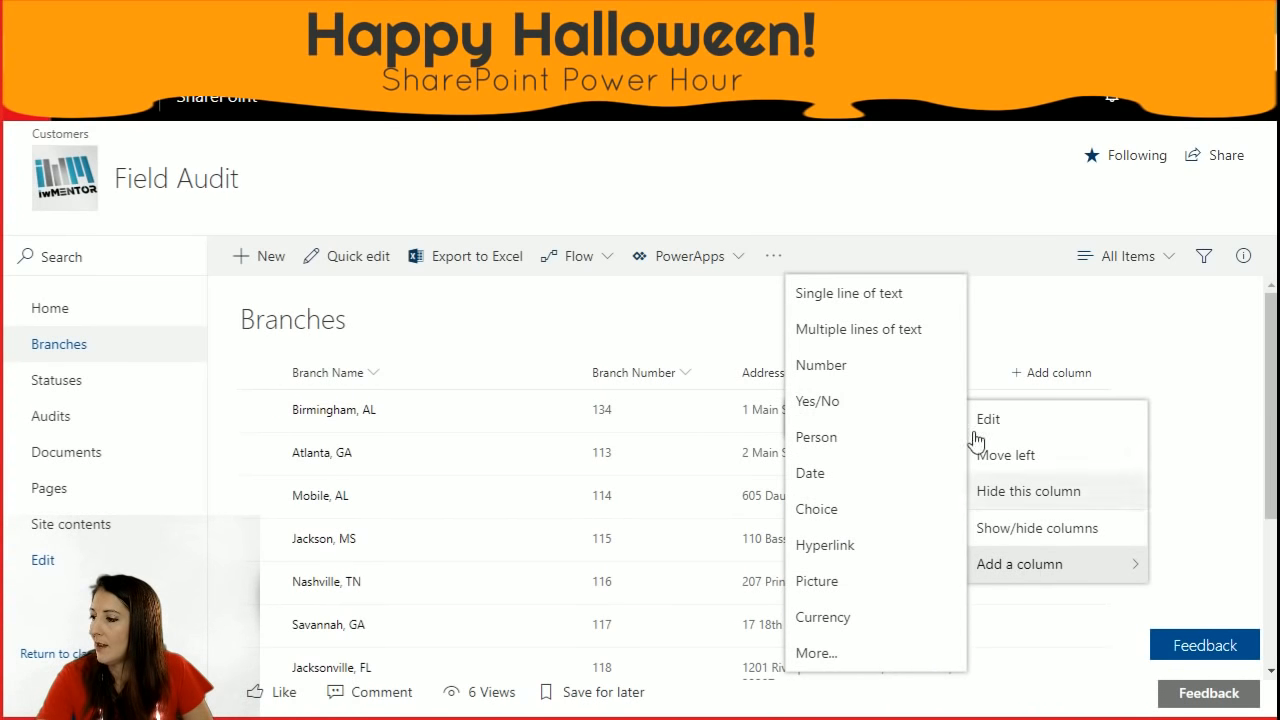
pyautogui.click(1112, 97)
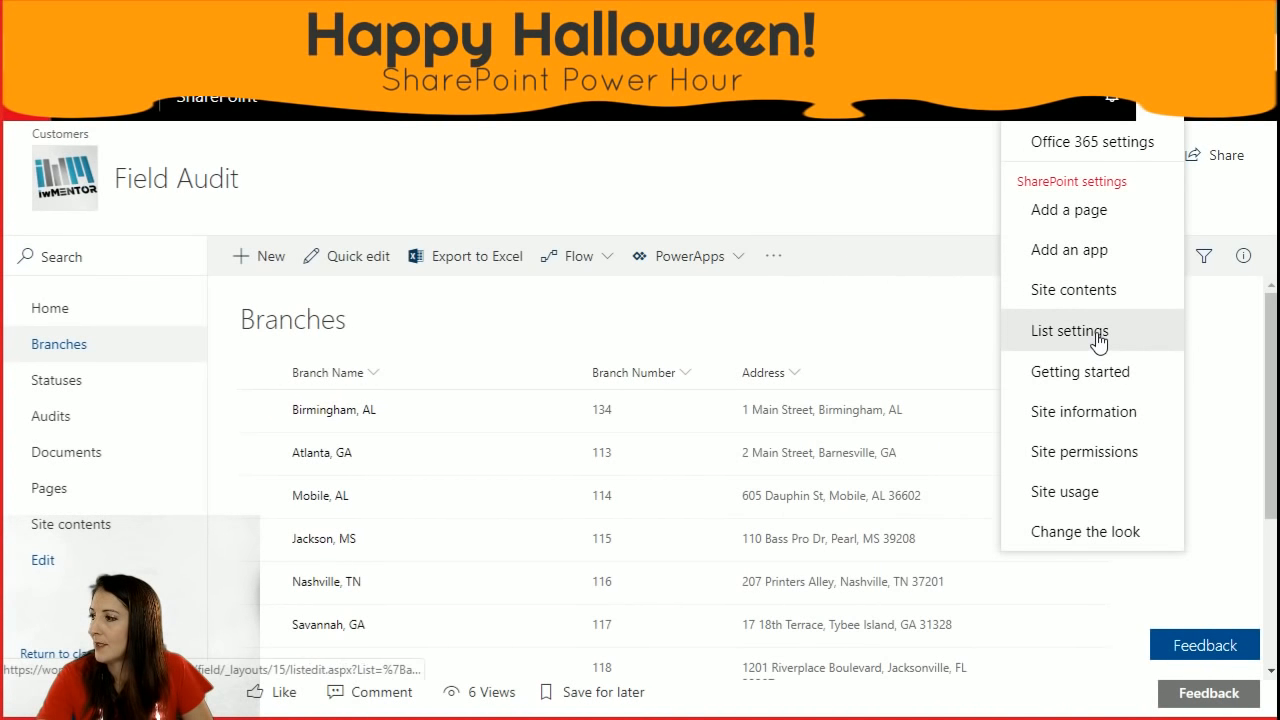
pyautogui.click(1025, 332)
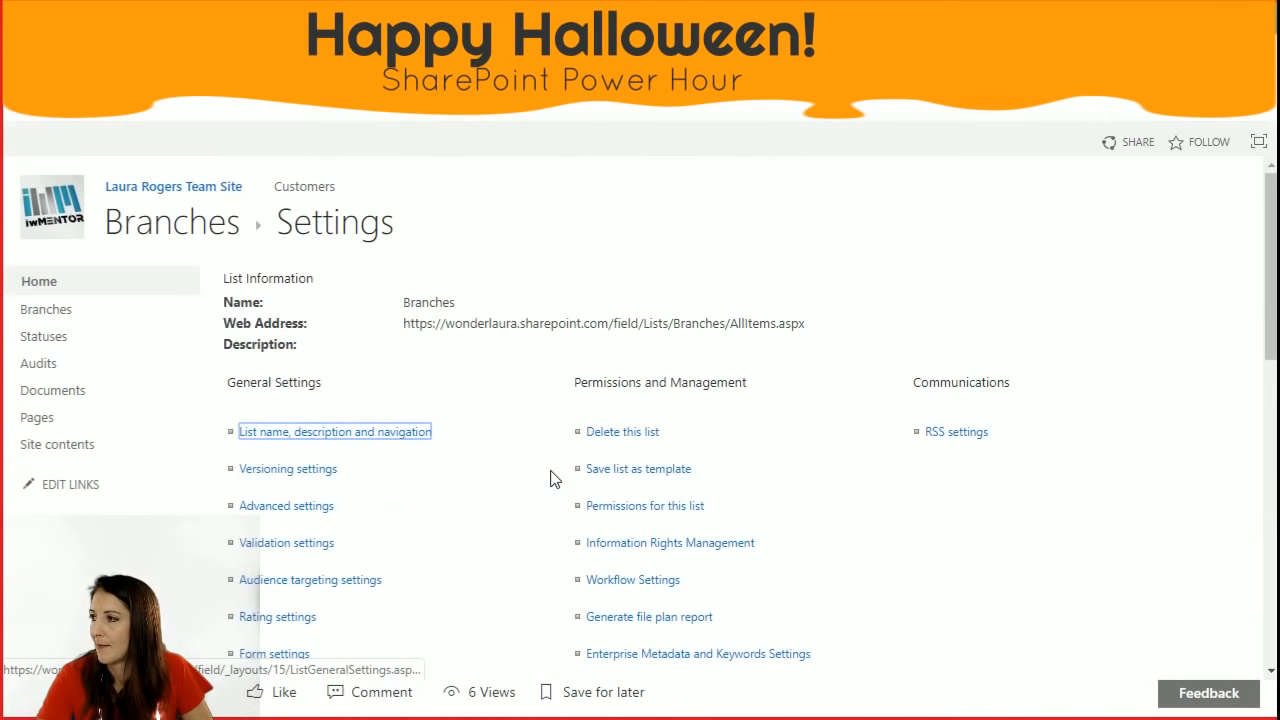
pyautogui.scroll(-10, 555, 479)
pyautogui.scroll(2, 405, 368)
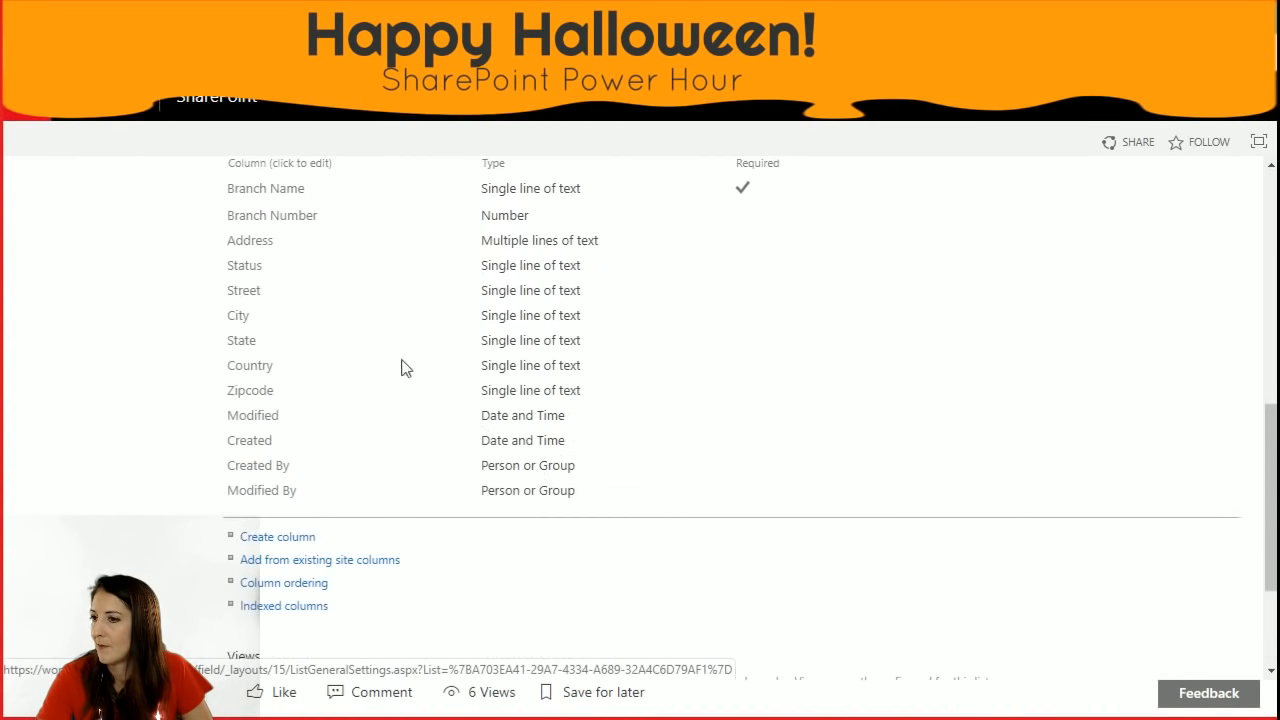
pyautogui.click(249, 242)
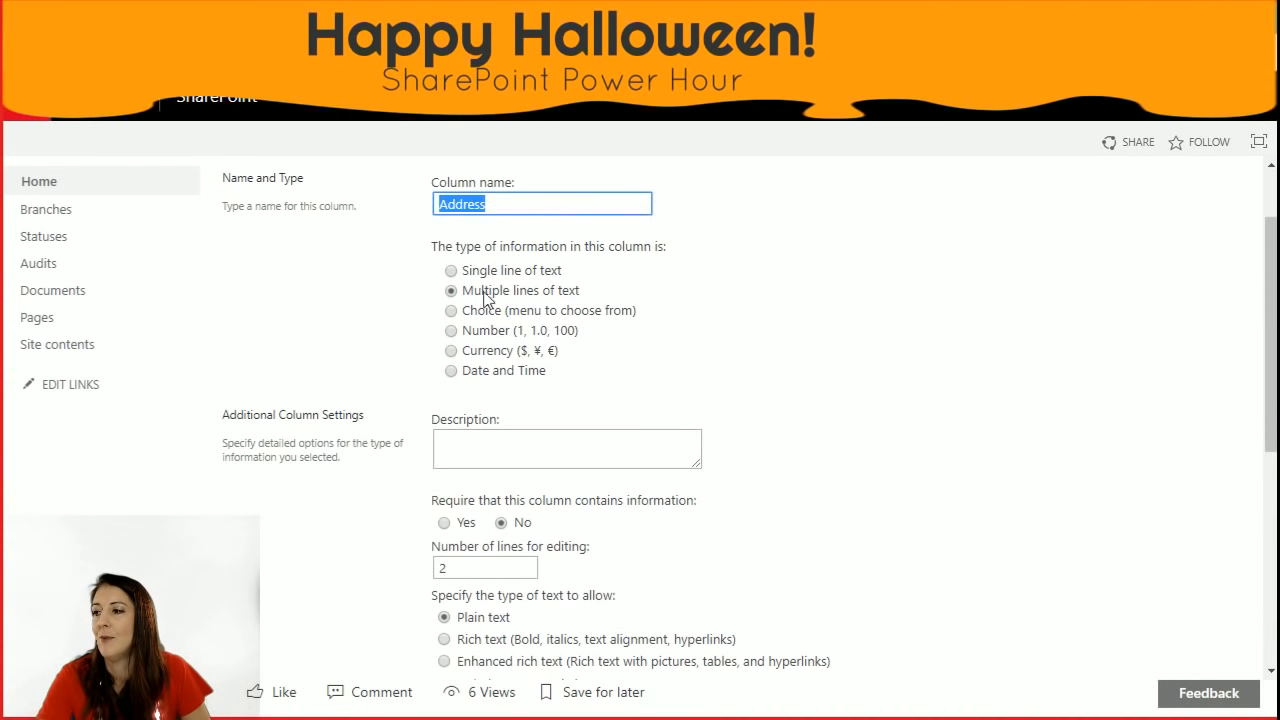
# Change the Address column's type to Single line of text, accept the type change and return to the Branches list.
pyautogui.click(451, 271)
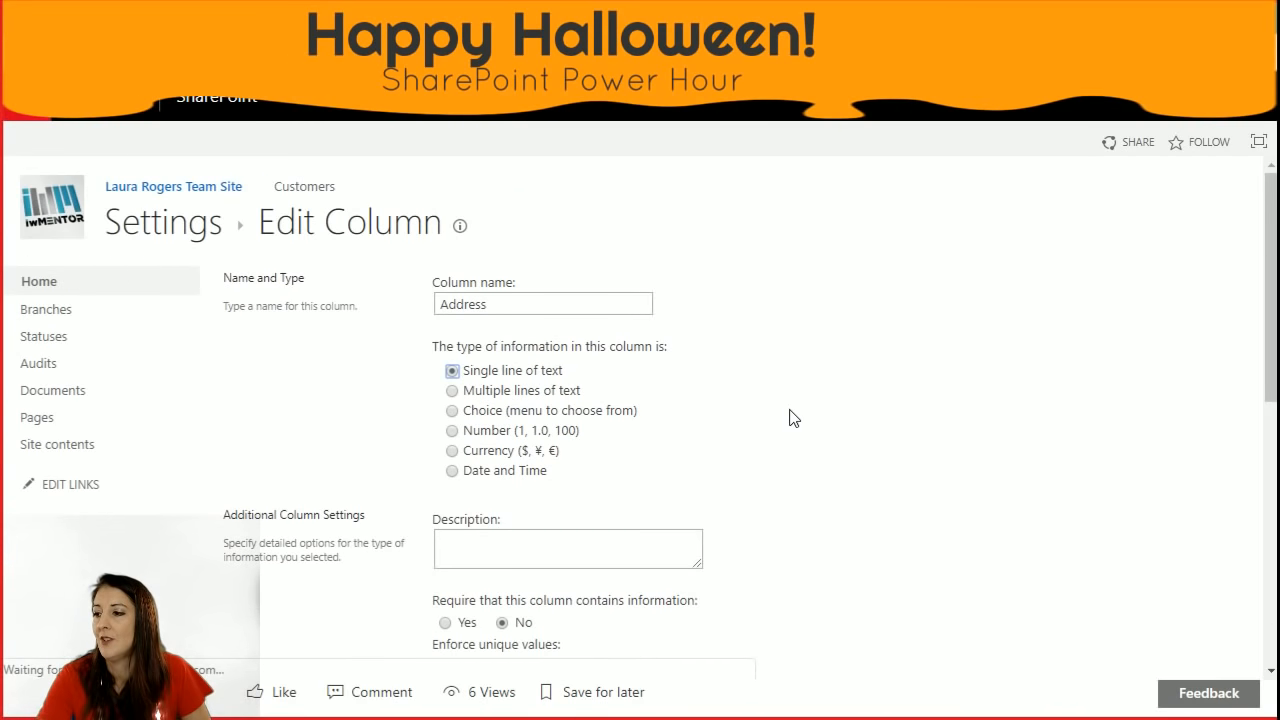
pyautogui.scroll(-2, 790, 427)
pyautogui.scroll(-5, 792, 427)
pyautogui.click(1120, 569)
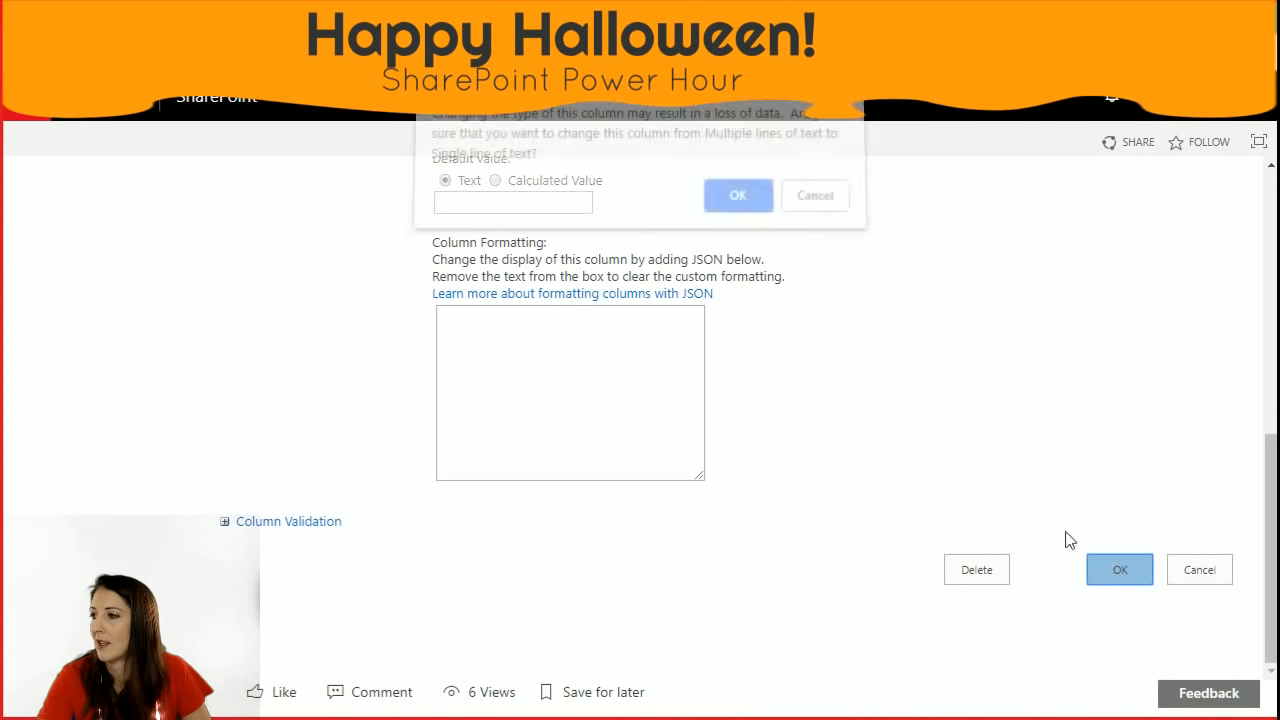
pyautogui.click(708, 206)
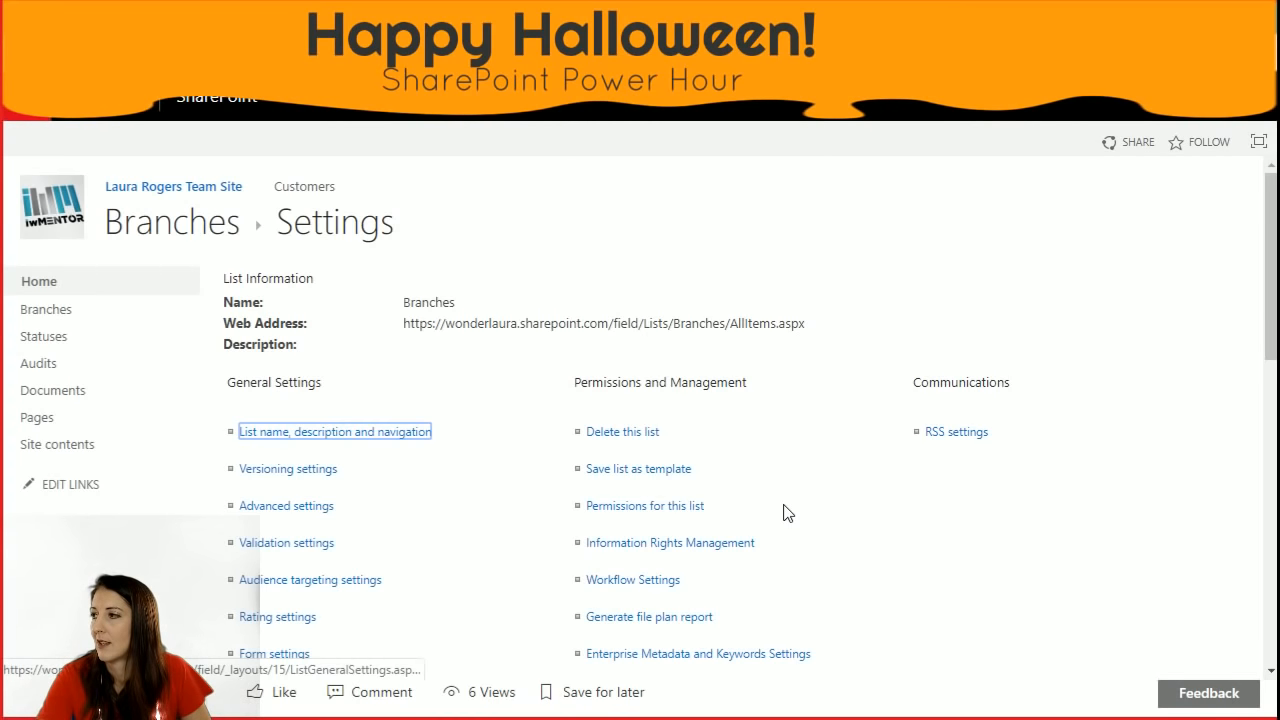
pyautogui.click(200, 234)
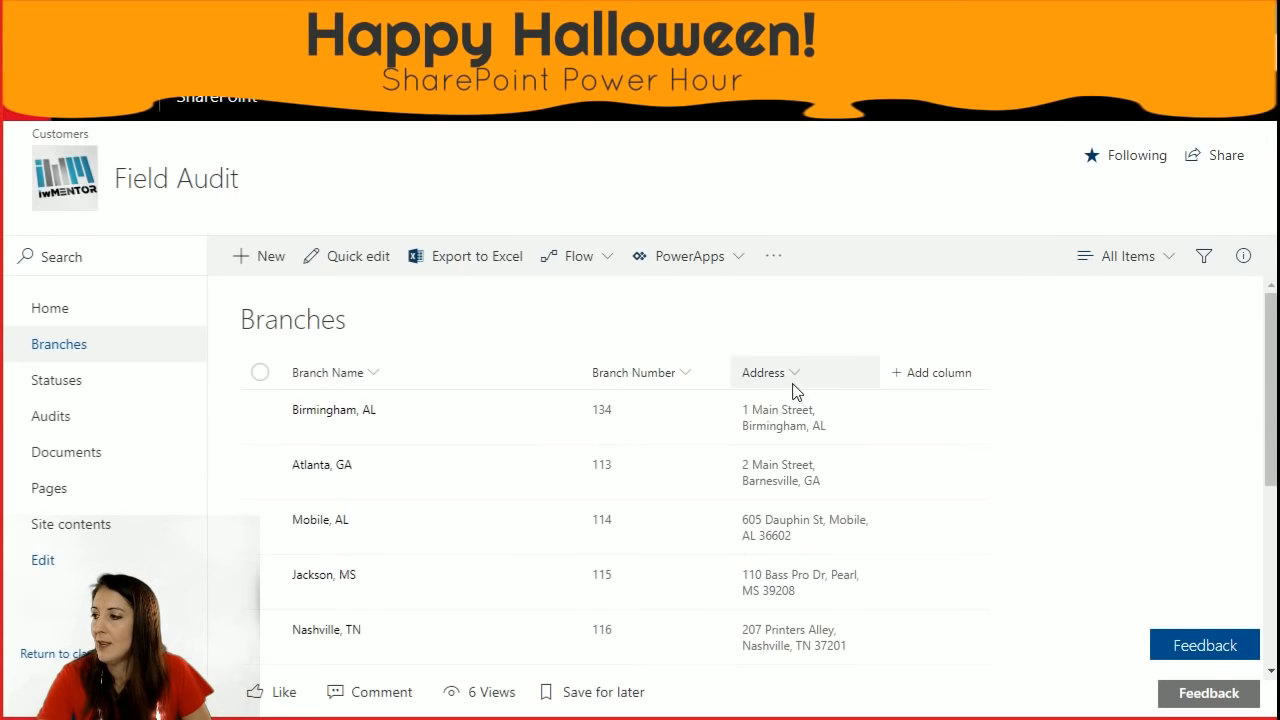
# Format the Address column with the copied Tiny Map JSON, including its API key, preview the maps and save the formatting.
pyautogui.click(793, 375)
pyautogui.moveTo(831, 566)
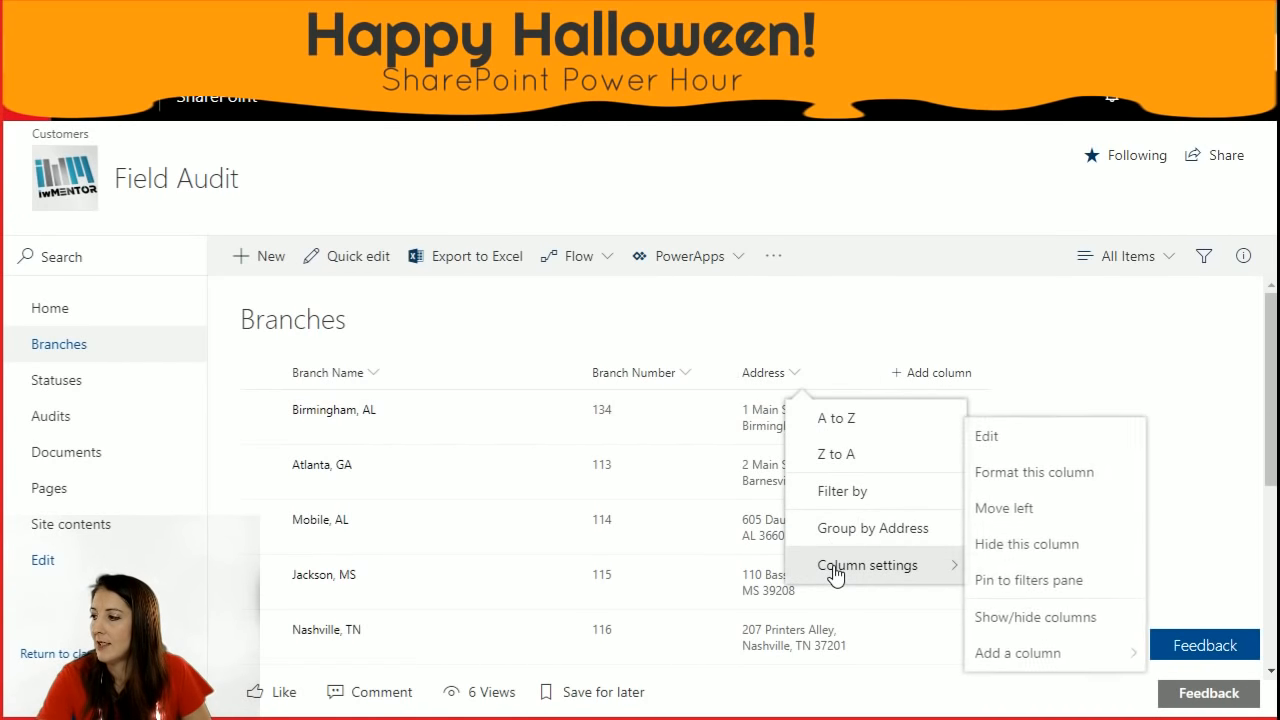
pyautogui.click(1112, 480)
pyautogui.click(1126, 477)
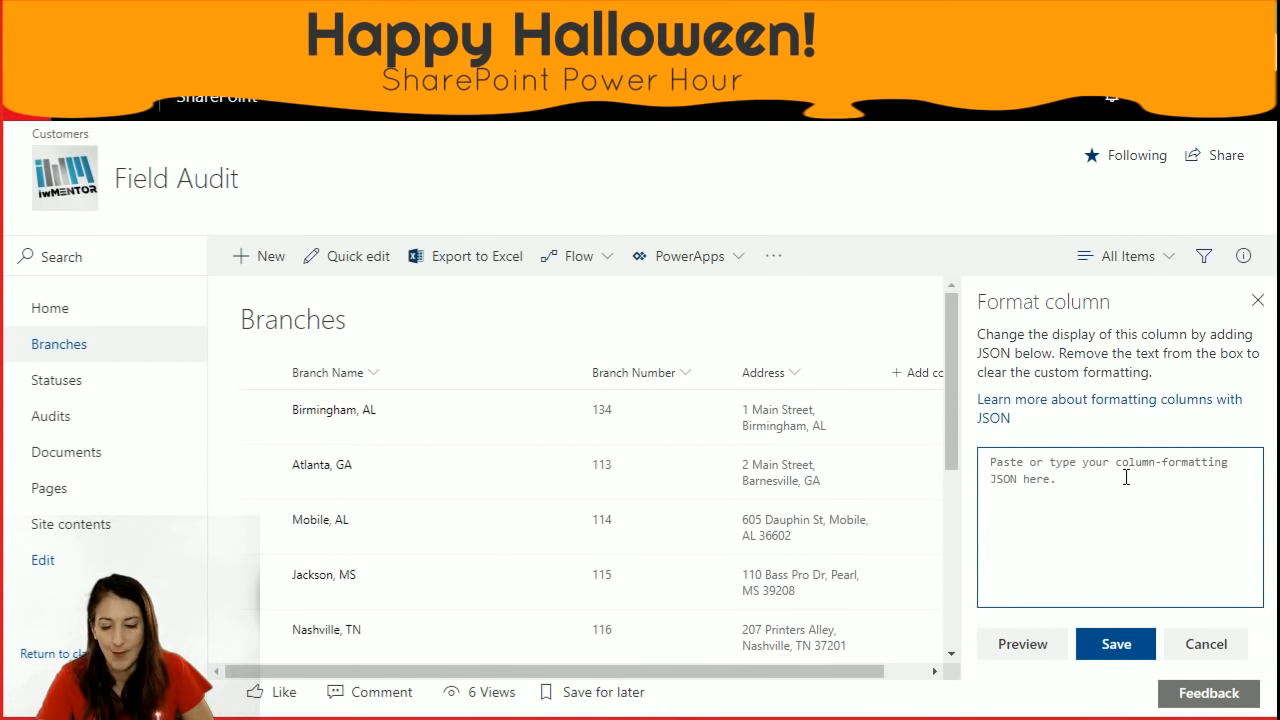
pyautogui.hotkey('ctrl', 'v')
pyautogui.click(1044, 650)
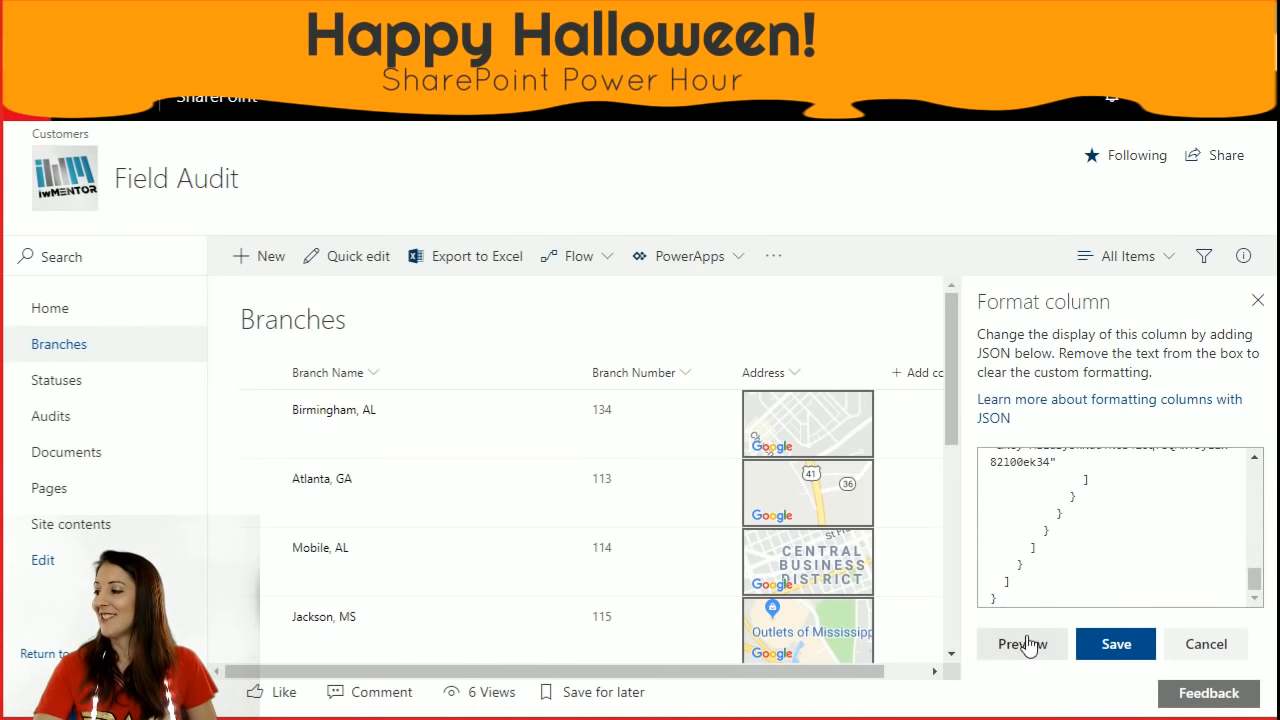
pyautogui.moveTo(950, 407)
pyautogui.mouseDown()
pyautogui.moveTo(959, 608)
pyautogui.moveTo(952, 409)
pyautogui.mouseUp()
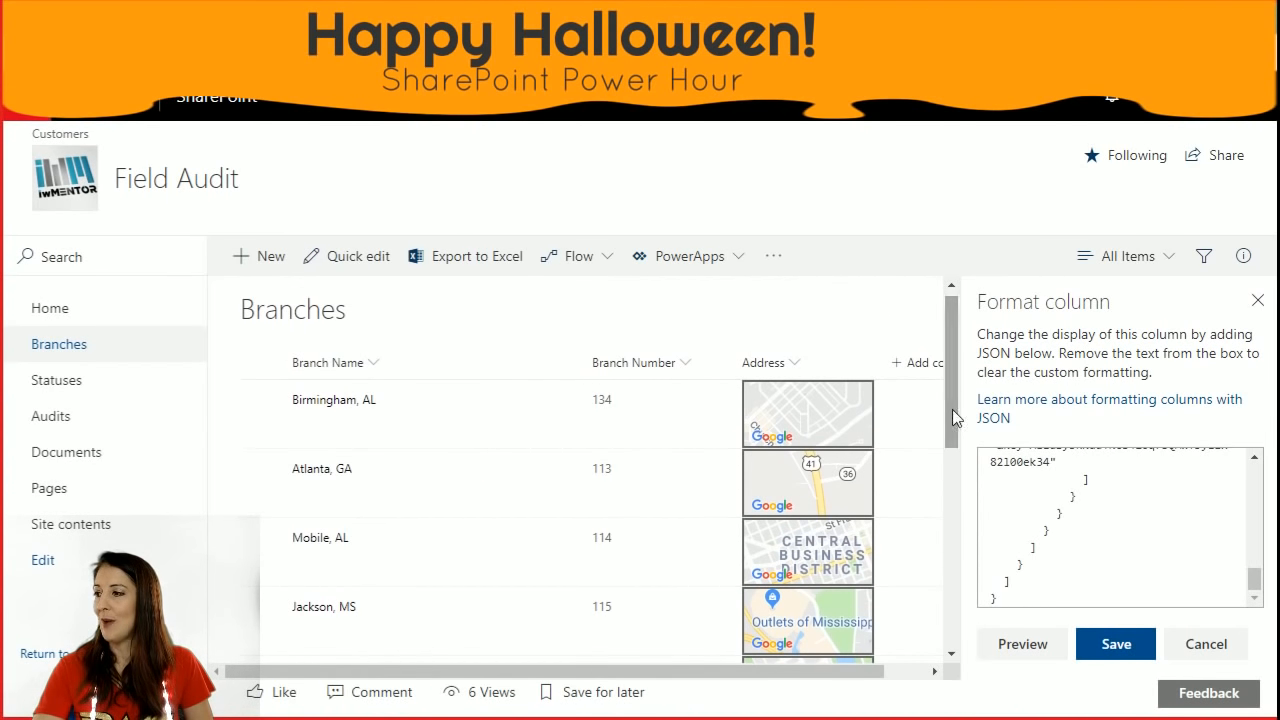
pyautogui.click(1112, 645)
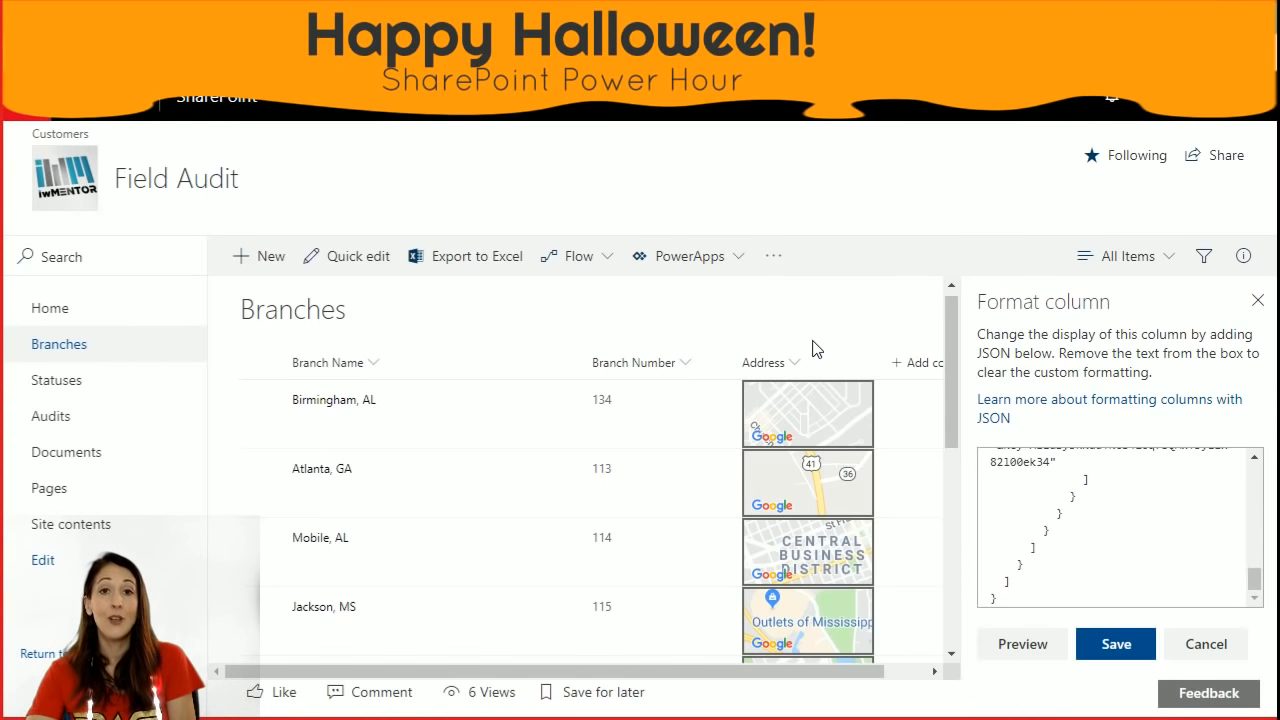
# Review the map link settings in the Address column's formatting JSON, and examine the Retail Account Sample's custom view on GitHub.
pyautogui.scroll(2, 1256, 570)
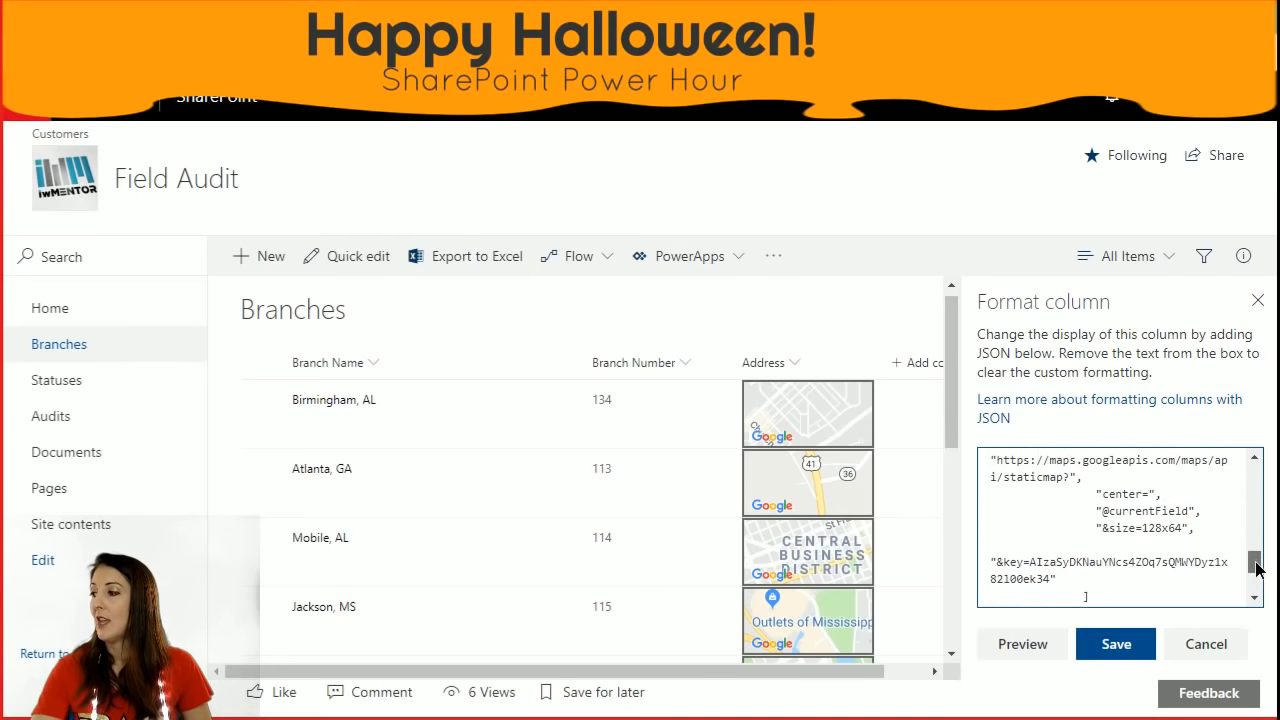
pyautogui.moveTo(1256, 568); pyautogui.dragTo(1259, 521)
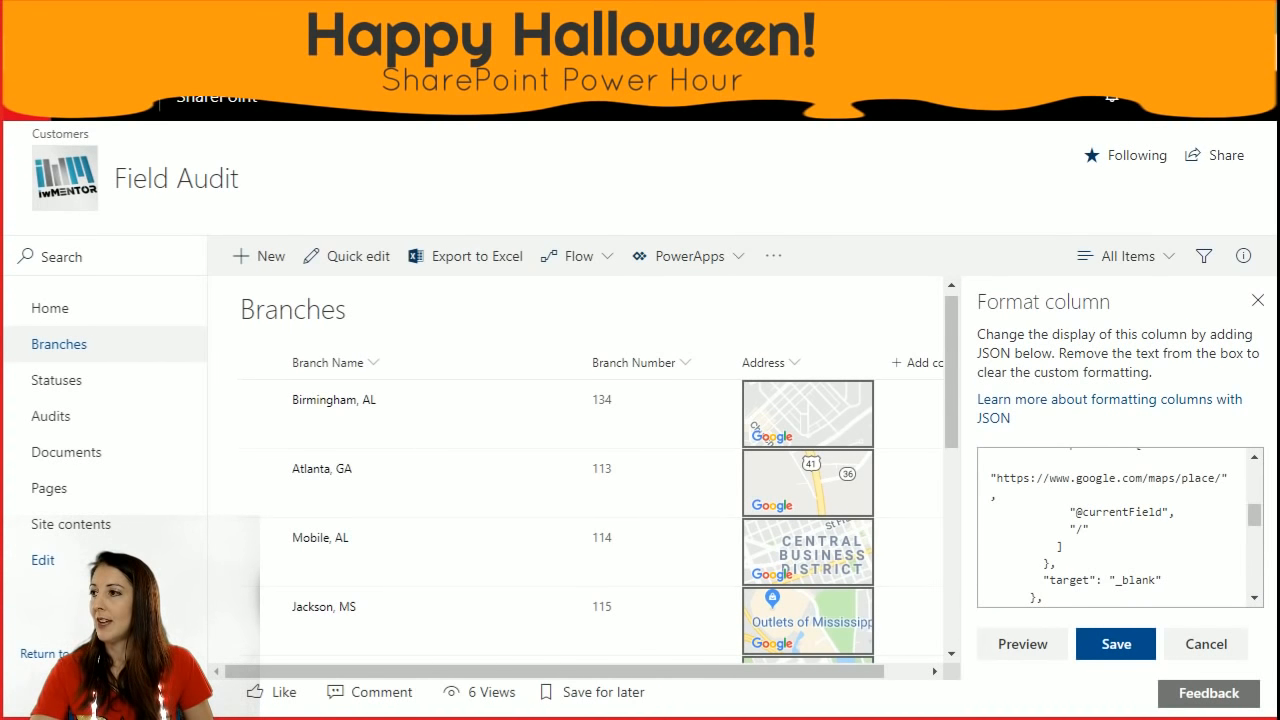
pyautogui.hotkey('ctrl', 'Tab')
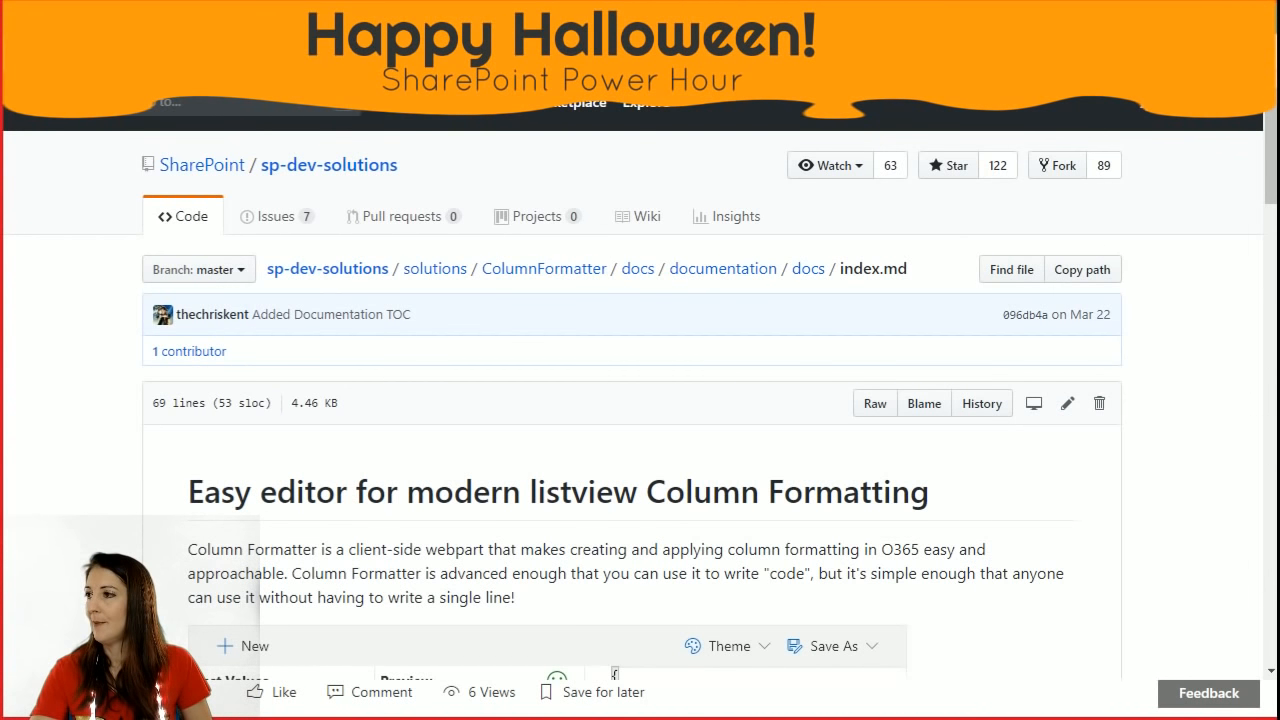
pyautogui.hotkey('ctrl', 'Tab')
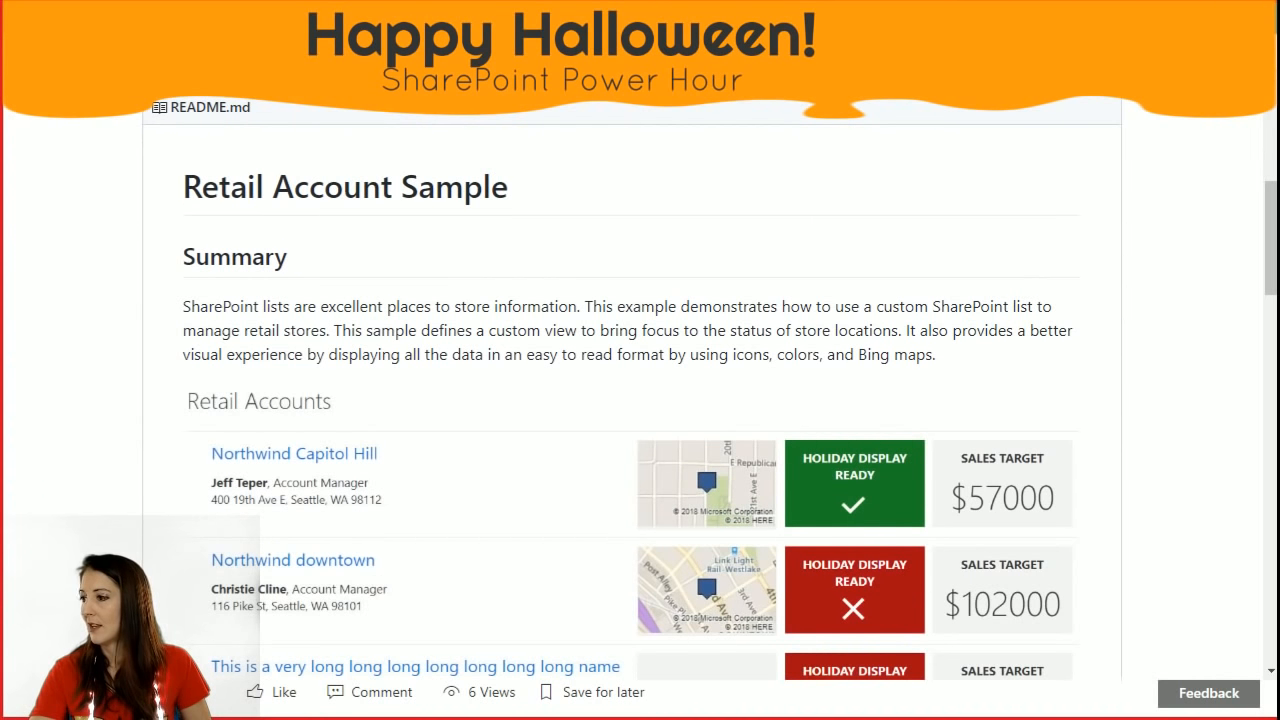
pyautogui.scroll(-2, 646, 263)
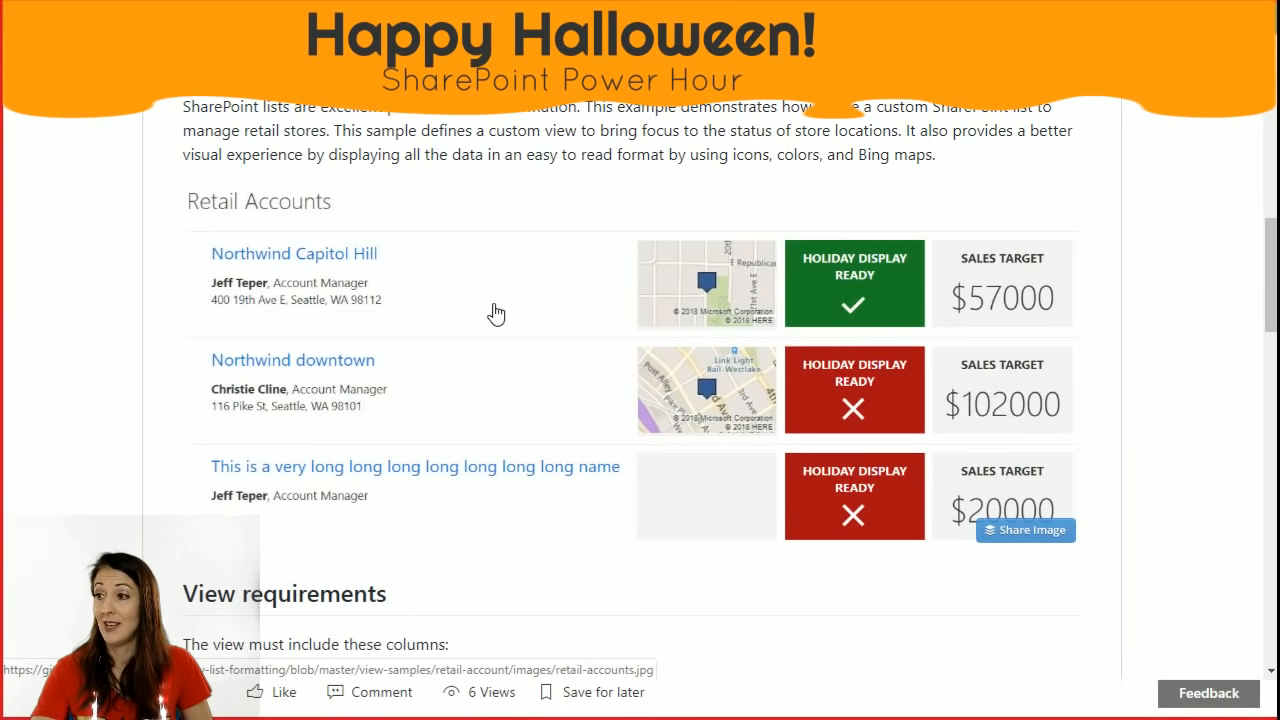
pyautogui.scroll(-2, 498, 313)
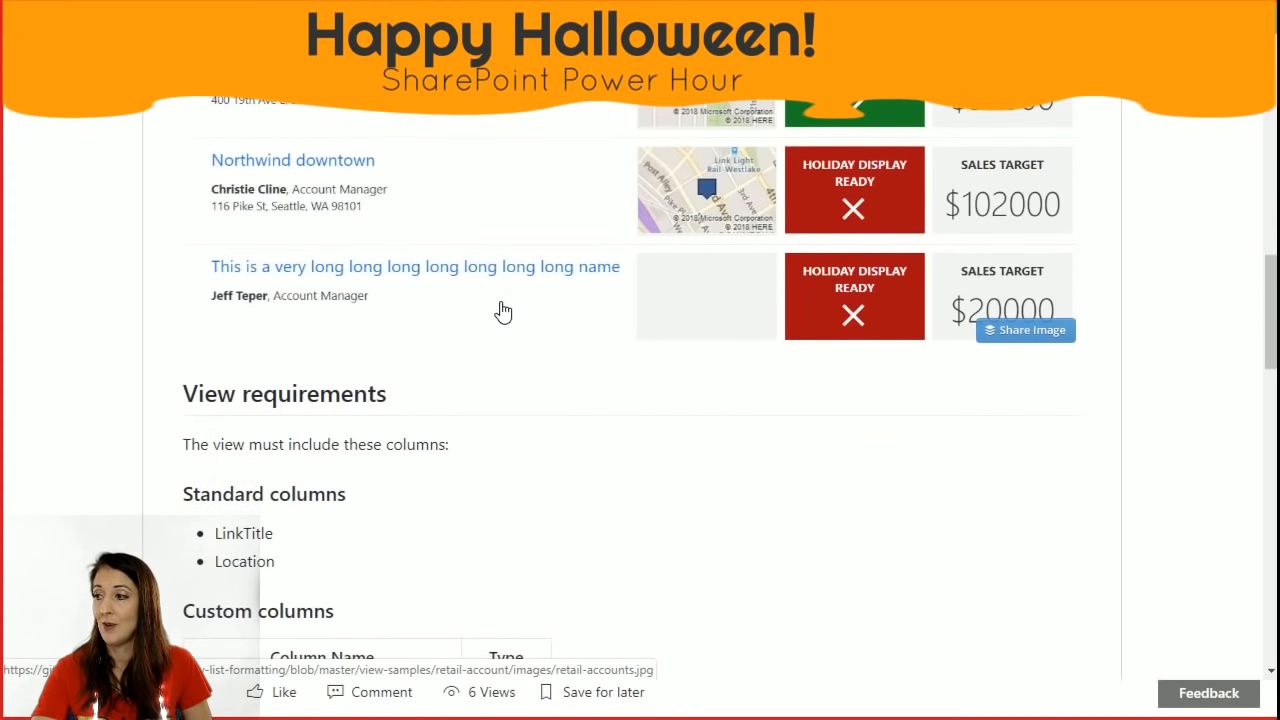
pyautogui.scroll(1, 495, 295)
pyautogui.scroll(1, 525, 190)
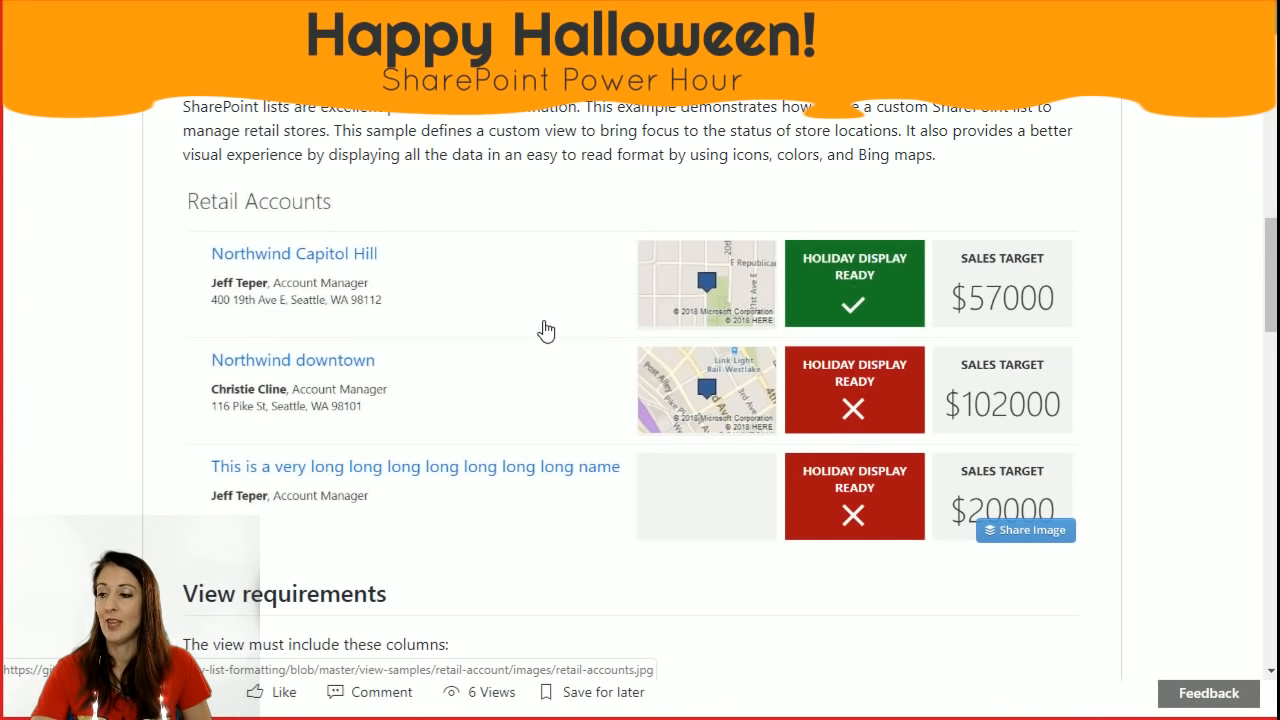
pyautogui.scroll(-2, 540, 350)
pyautogui.scroll(2, 491, 482)
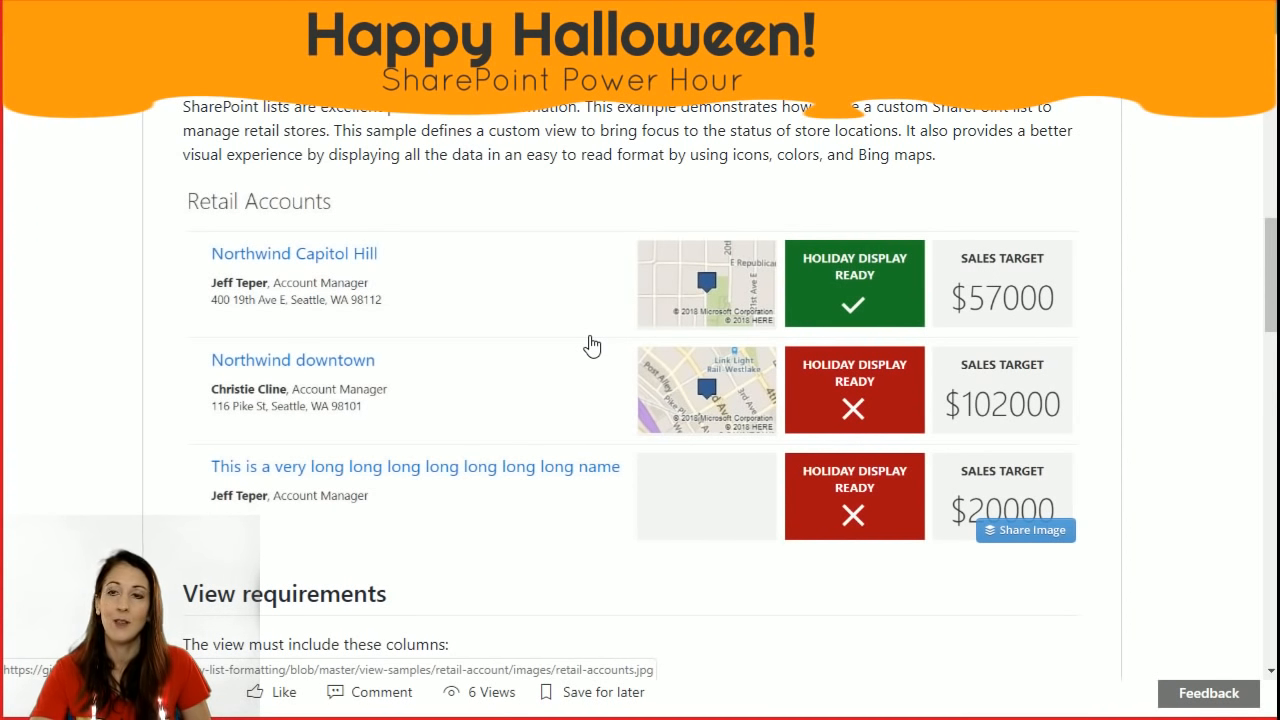
pyautogui.scroll(3, 592, 345)
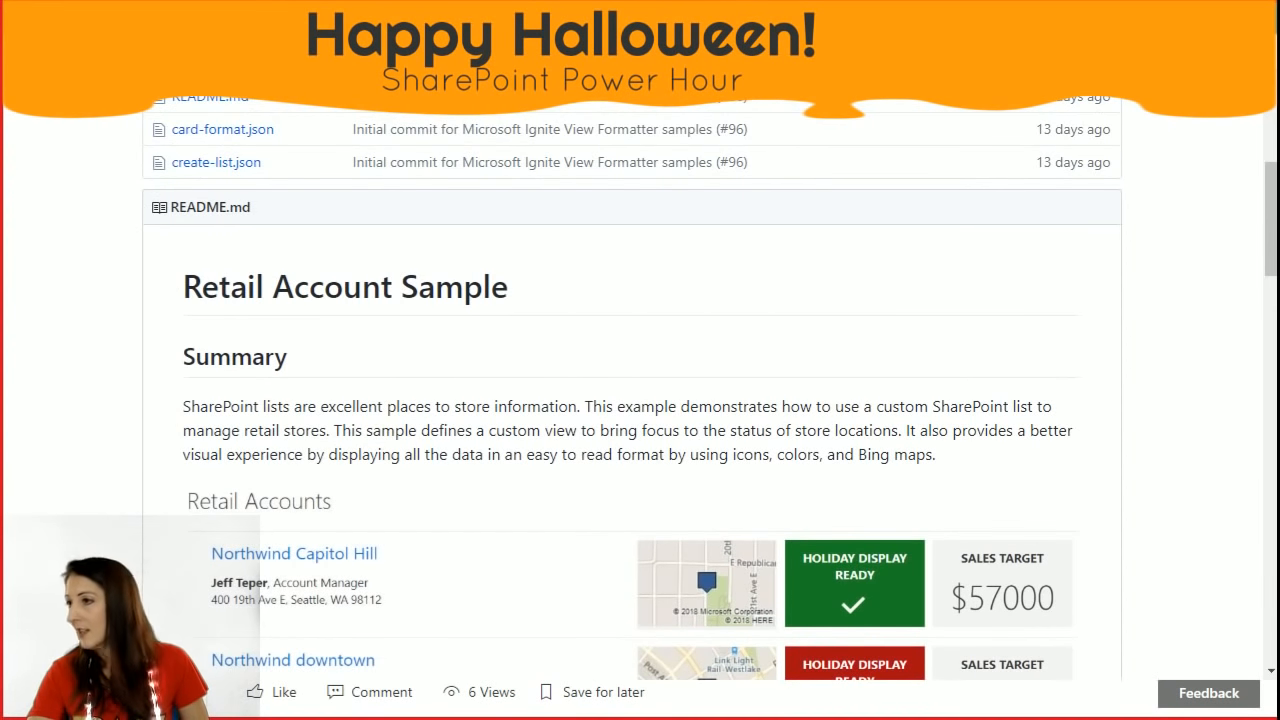
# Examine the summary and preview image of the Items in Tile Format view sample on GitHub.
pyautogui.click(480, 14)
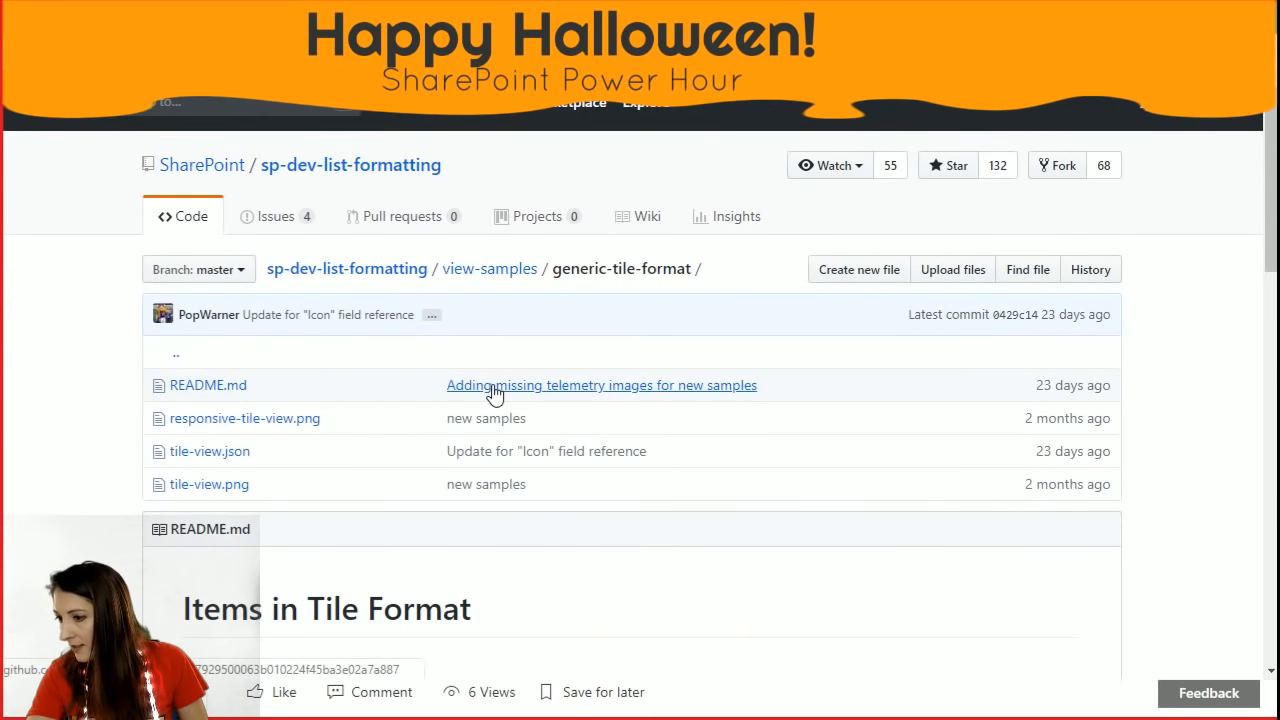
pyautogui.scroll(-4, 495, 398)
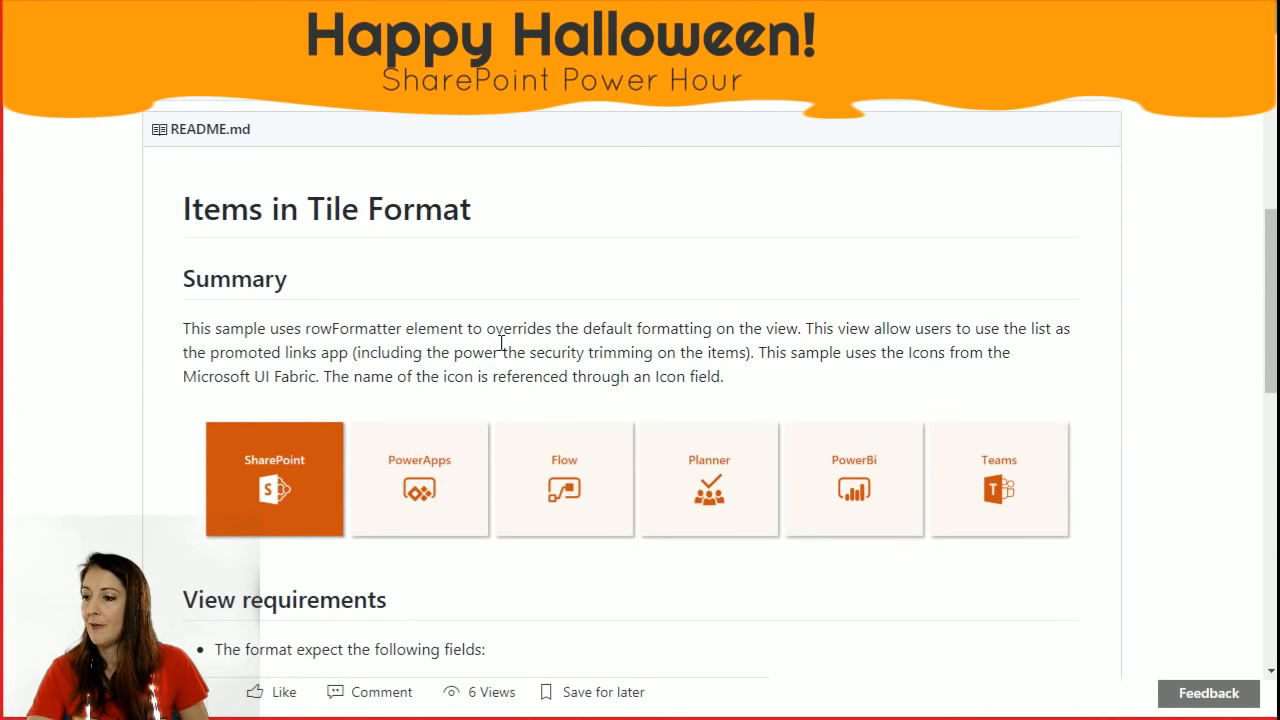
pyautogui.scroll(3, 500, 343)
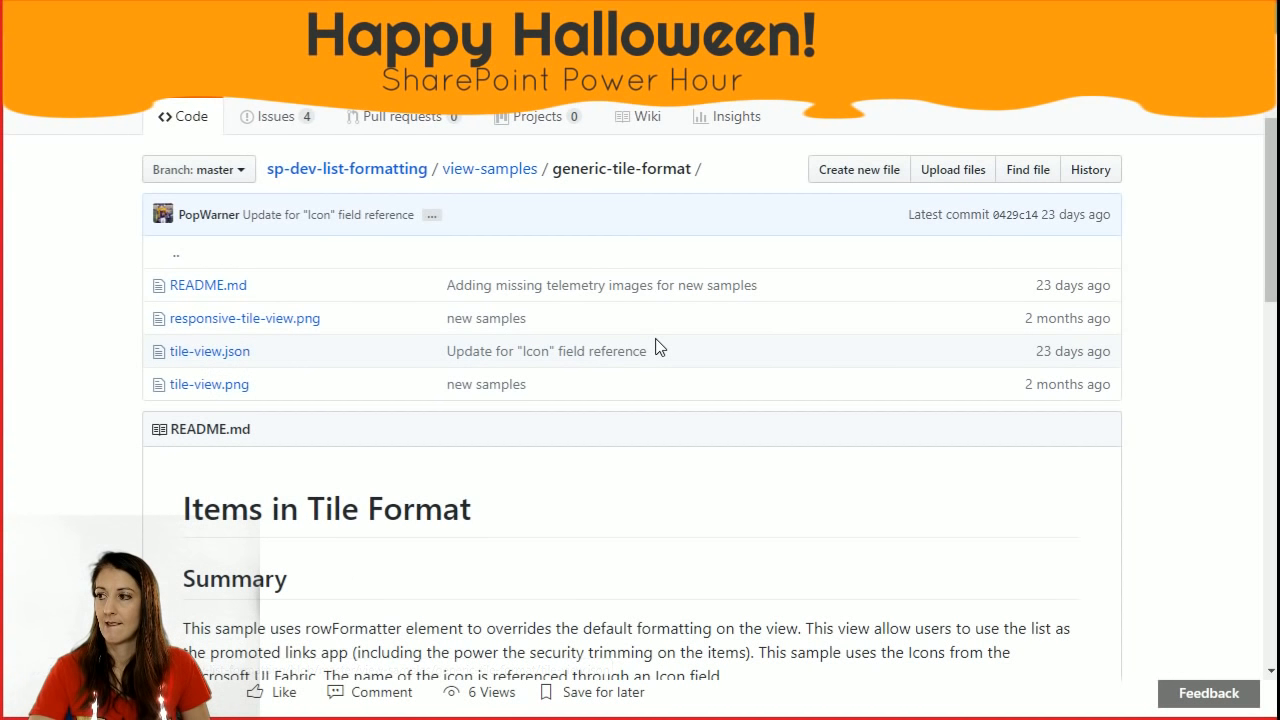
# Return to the Branches list, open the Birmingham, AL branch's address in Google Maps, and close the map page.
pyautogui.hotkey('alt', 'Tab')
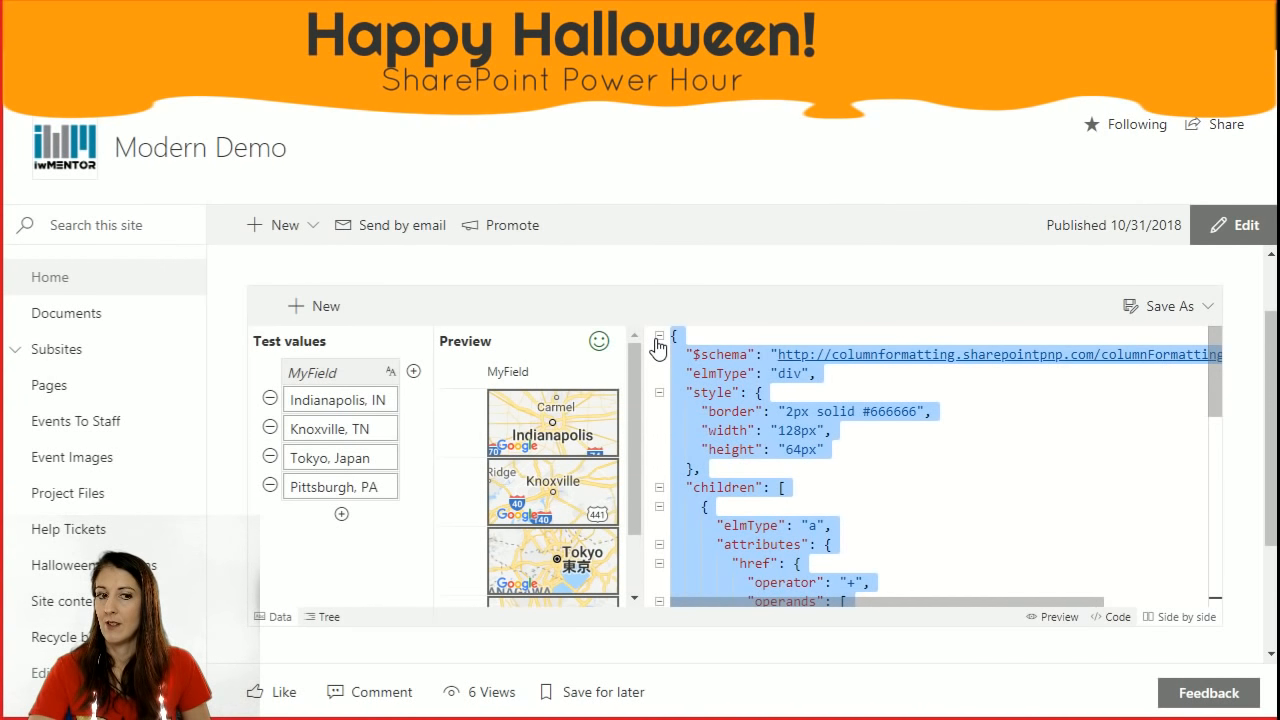
pyautogui.hotkey('alt', 'Tab')
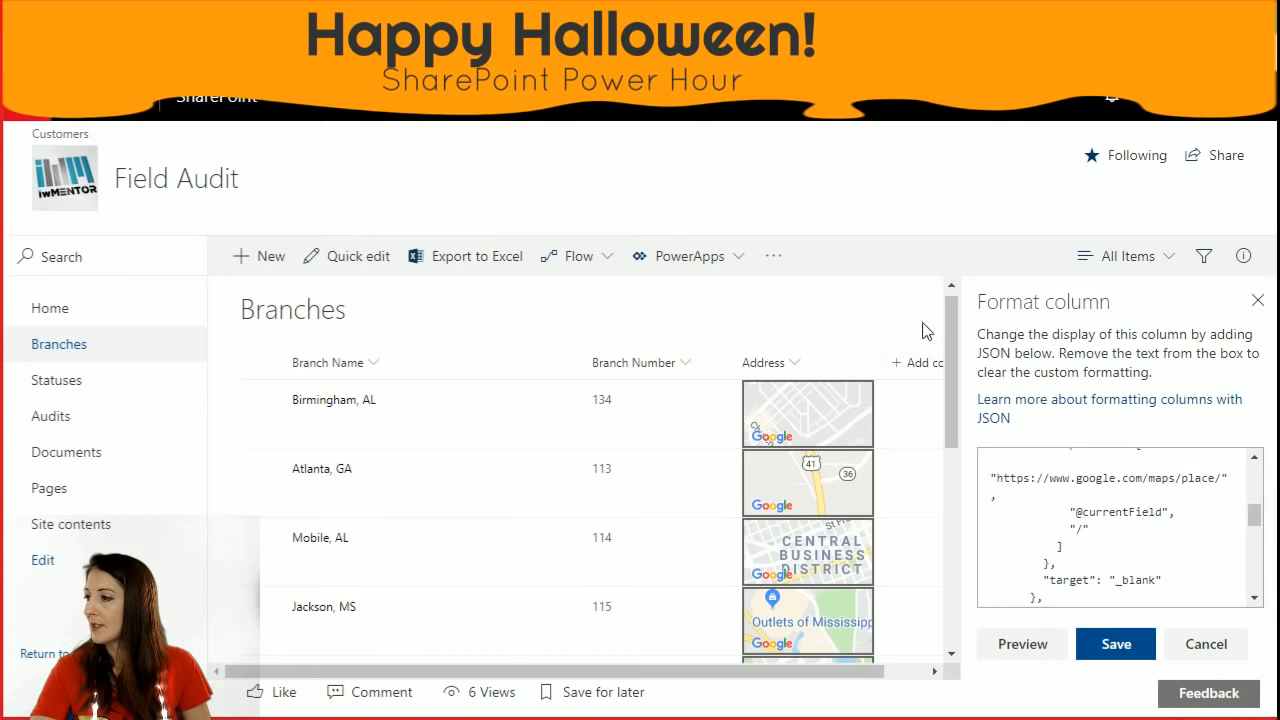
pyautogui.click(810, 418)
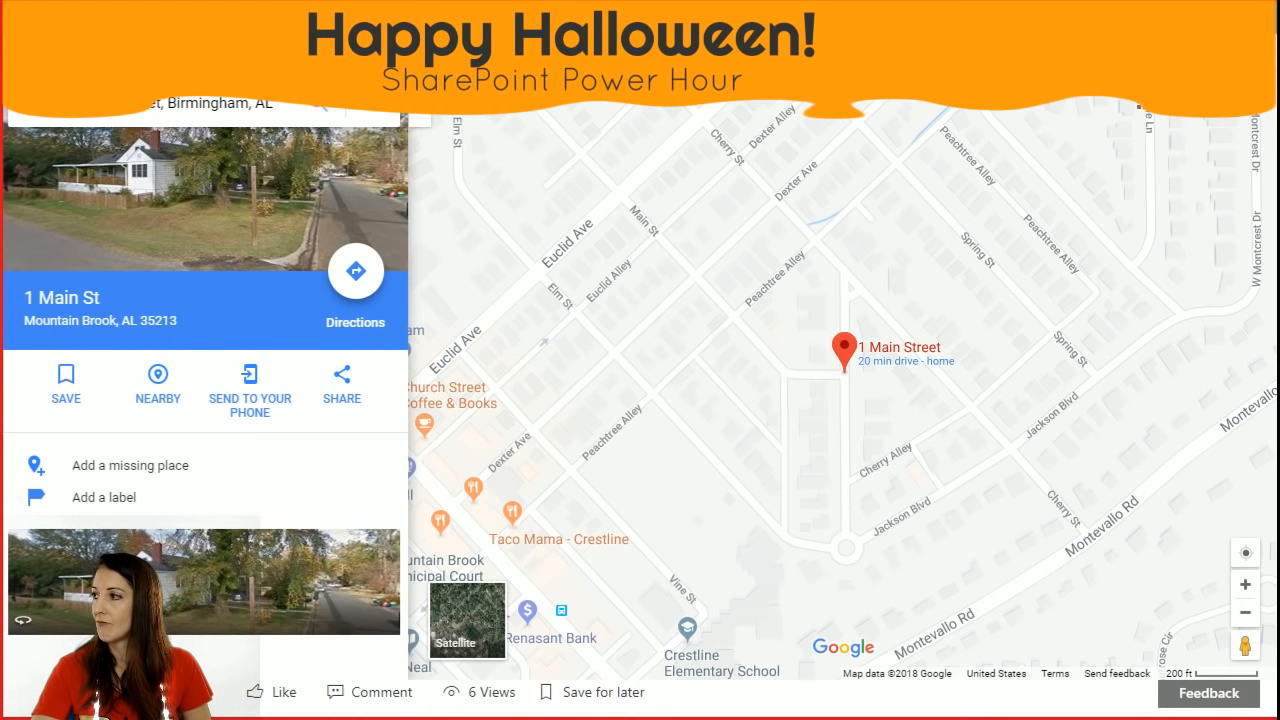
pyautogui.hotkey('ctrl', 'w')
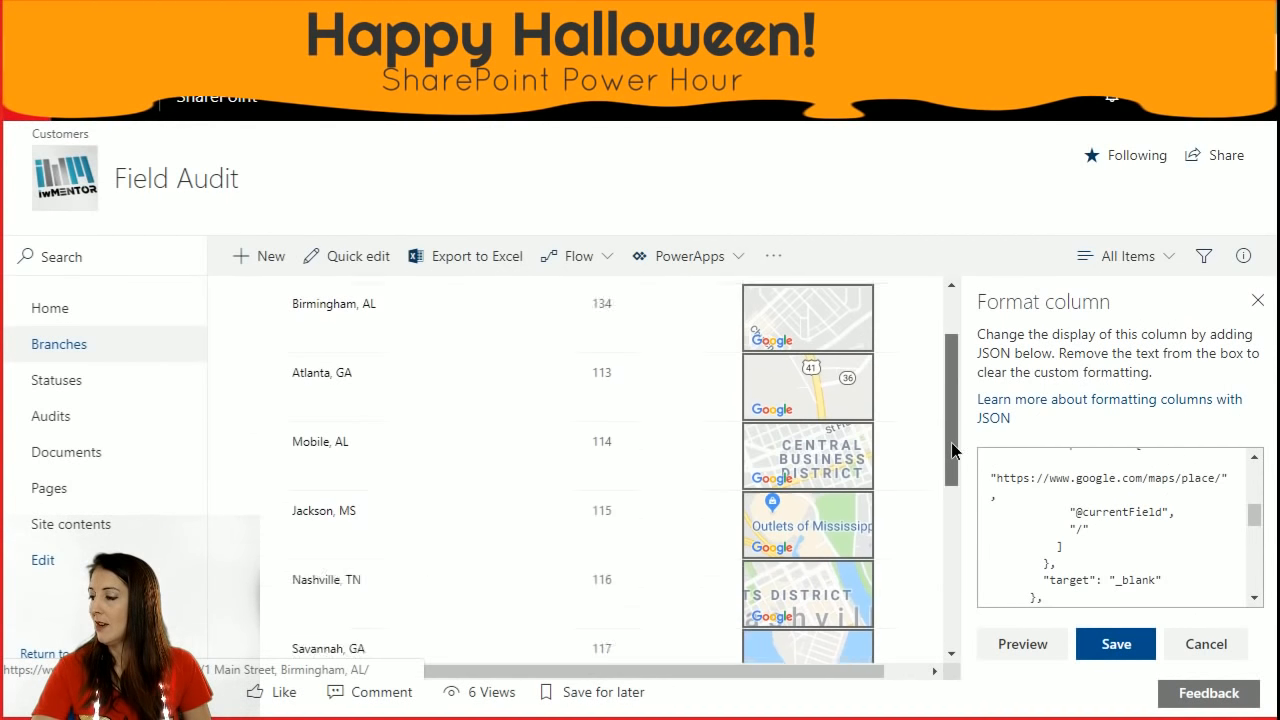
# Look through the other branches' address maps, view the Atlanta, GA one in Google Maps, and close the column formatting pane.
pyautogui.scroll(-3, 940, 465)
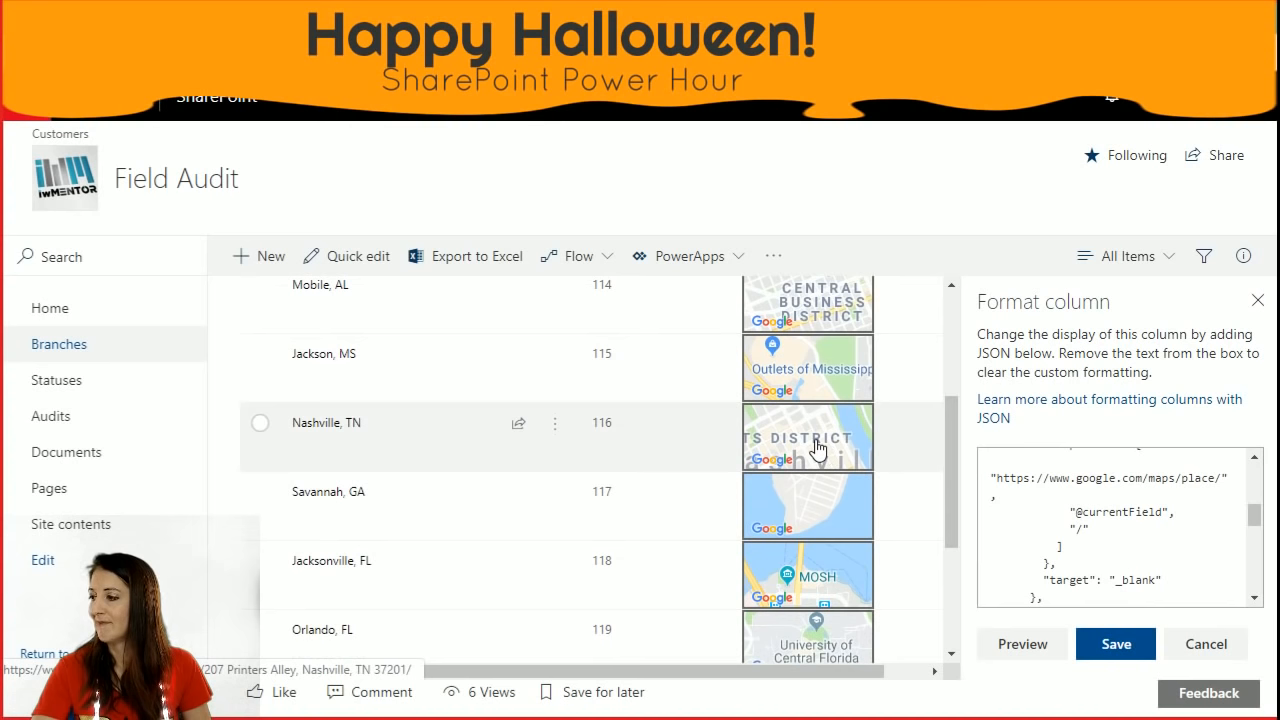
pyautogui.scroll(-3, 817, 449)
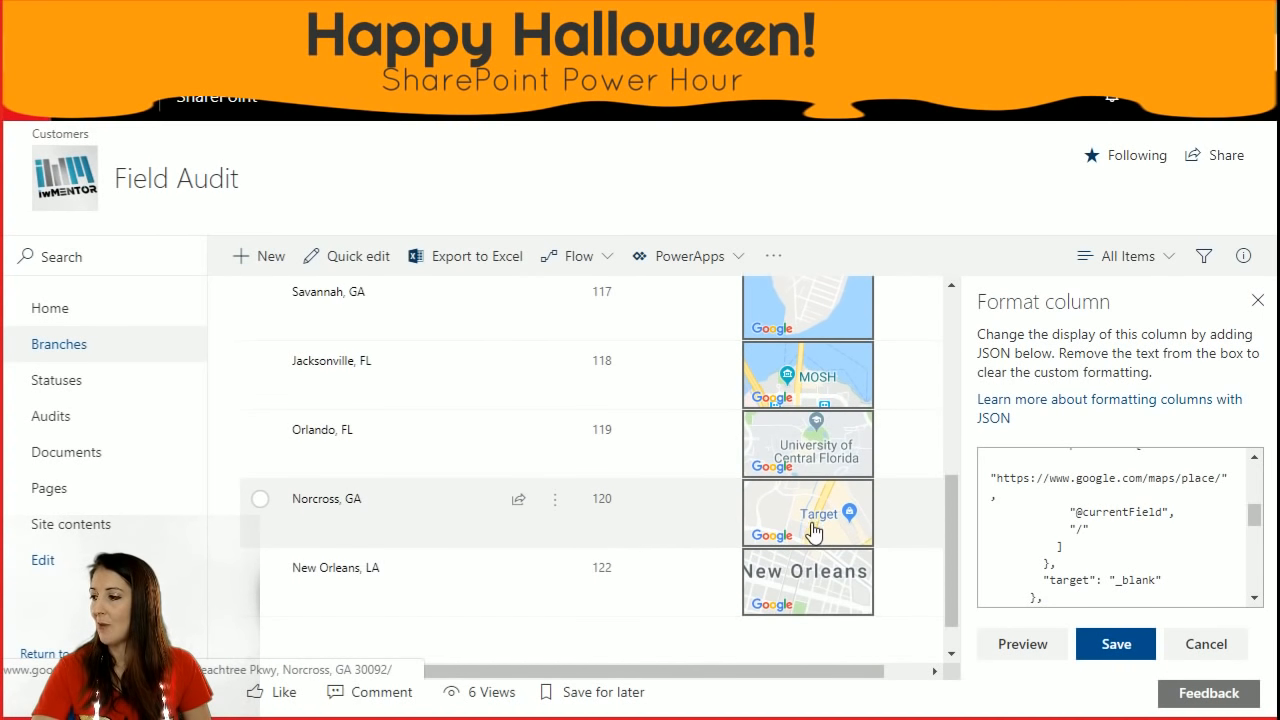
pyautogui.scroll(5, 808, 520)
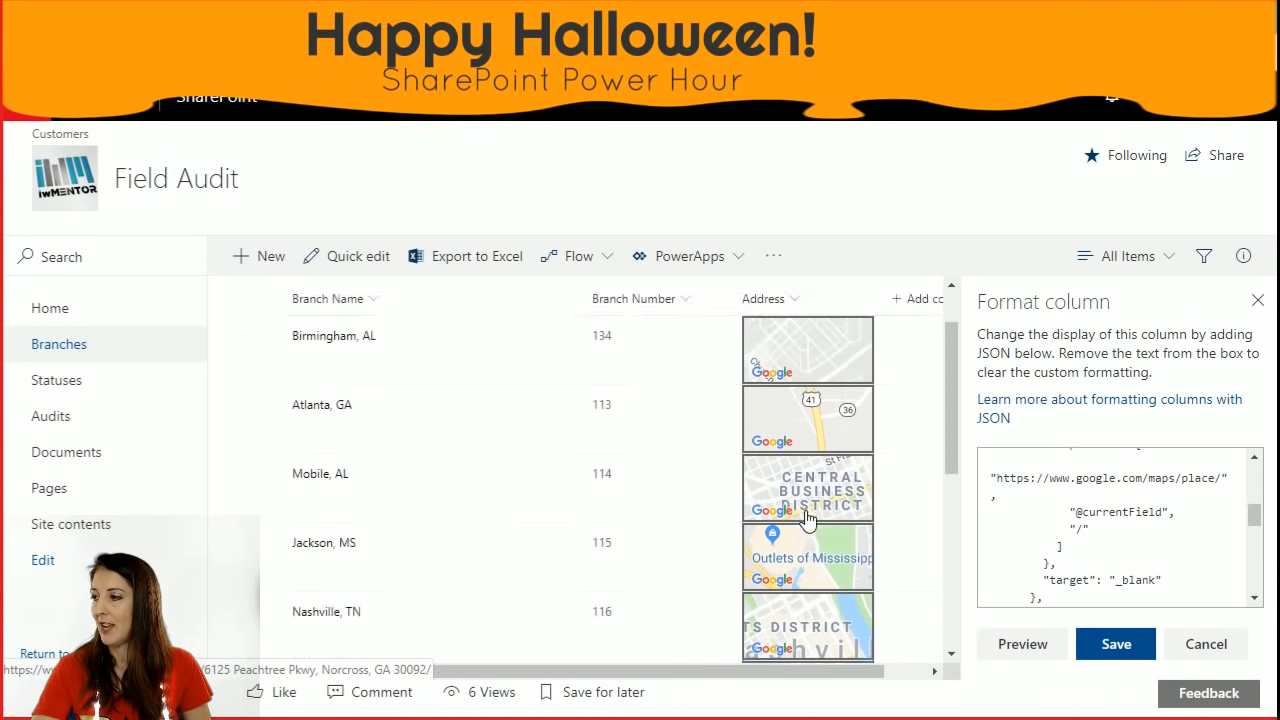
pyautogui.click(805, 445)
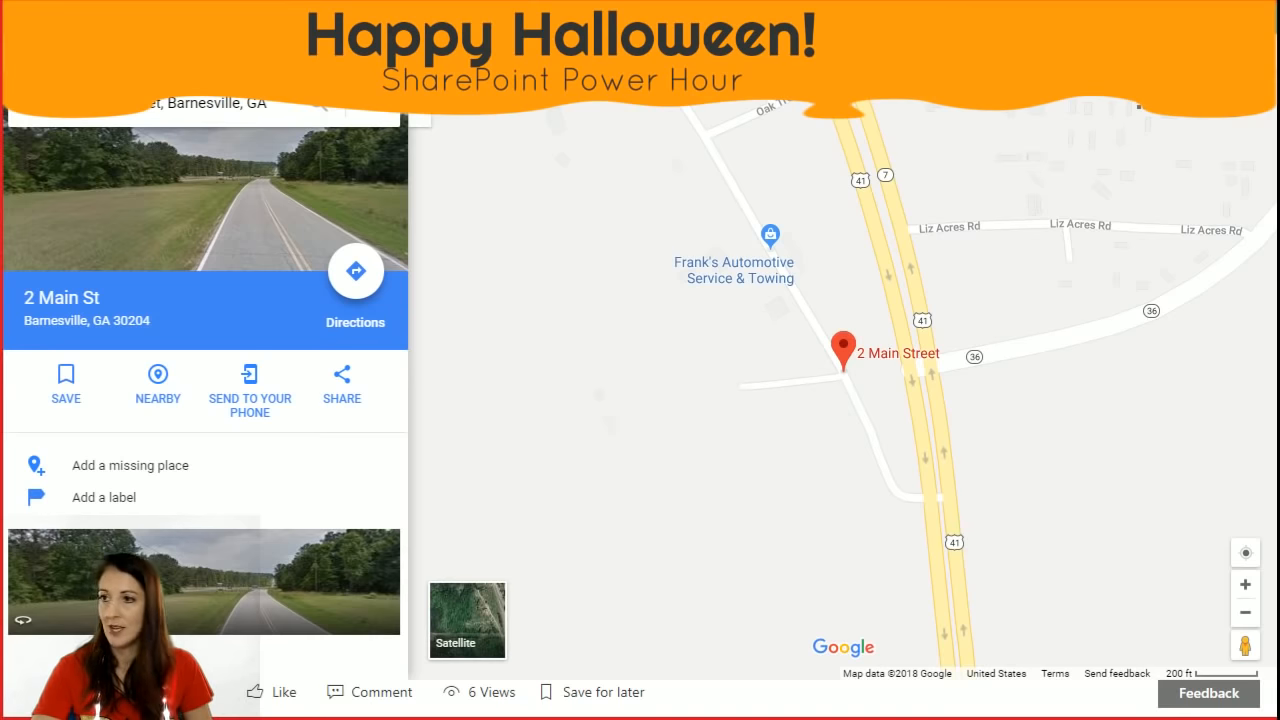
pyautogui.click(800, 15)
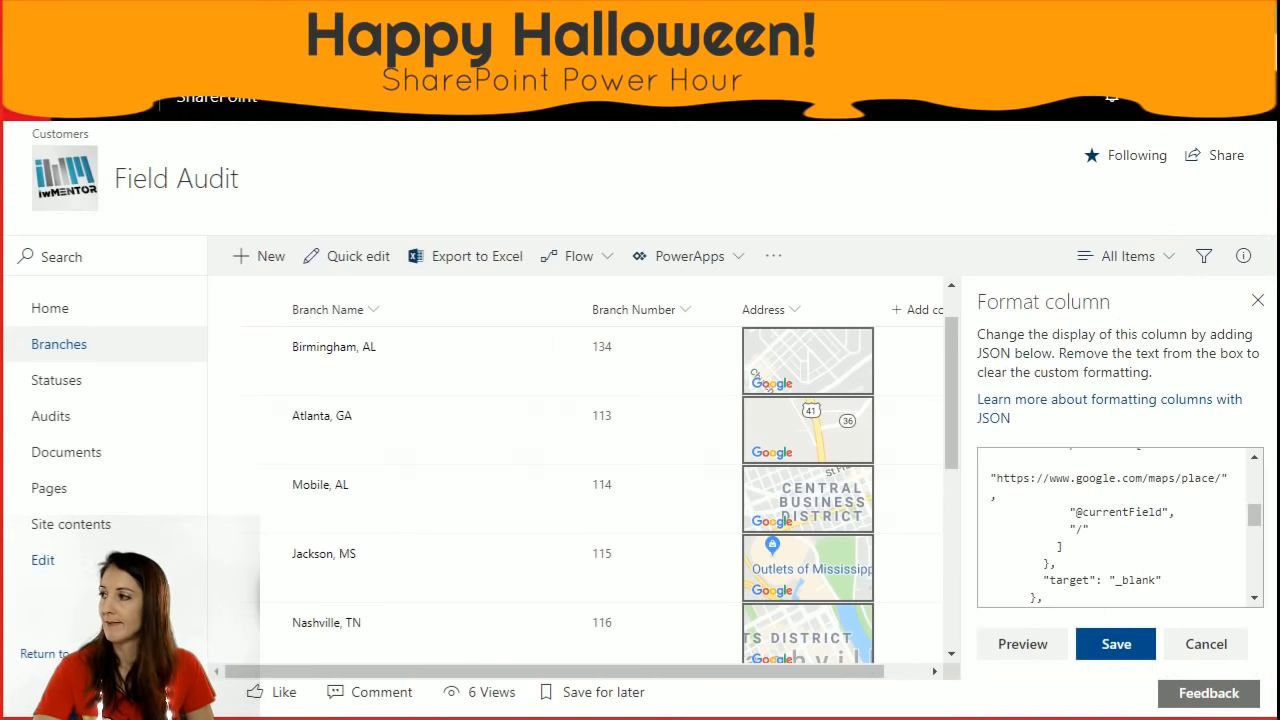
pyautogui.click(1257, 301)
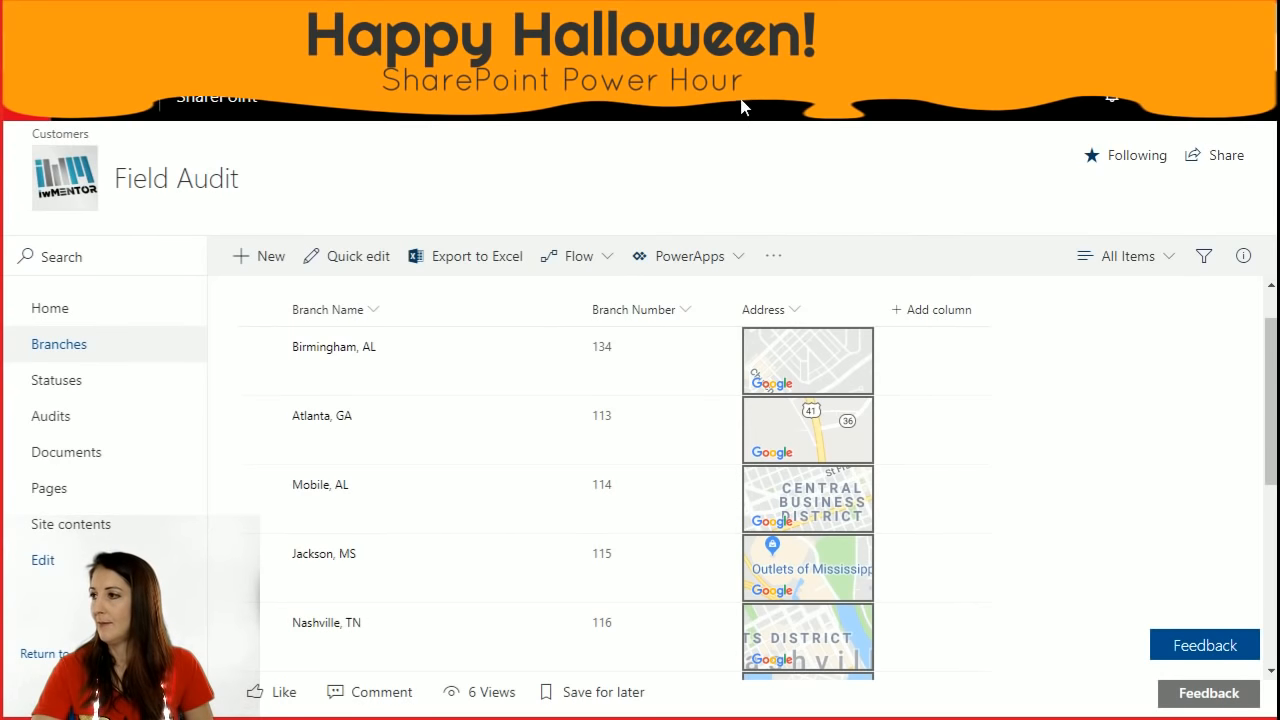
# Open tile-view.json from the generic-tile-format folder in the view-samples of the sp-dev-list-formatting GitHub repository.
pyautogui.click(715, 15)
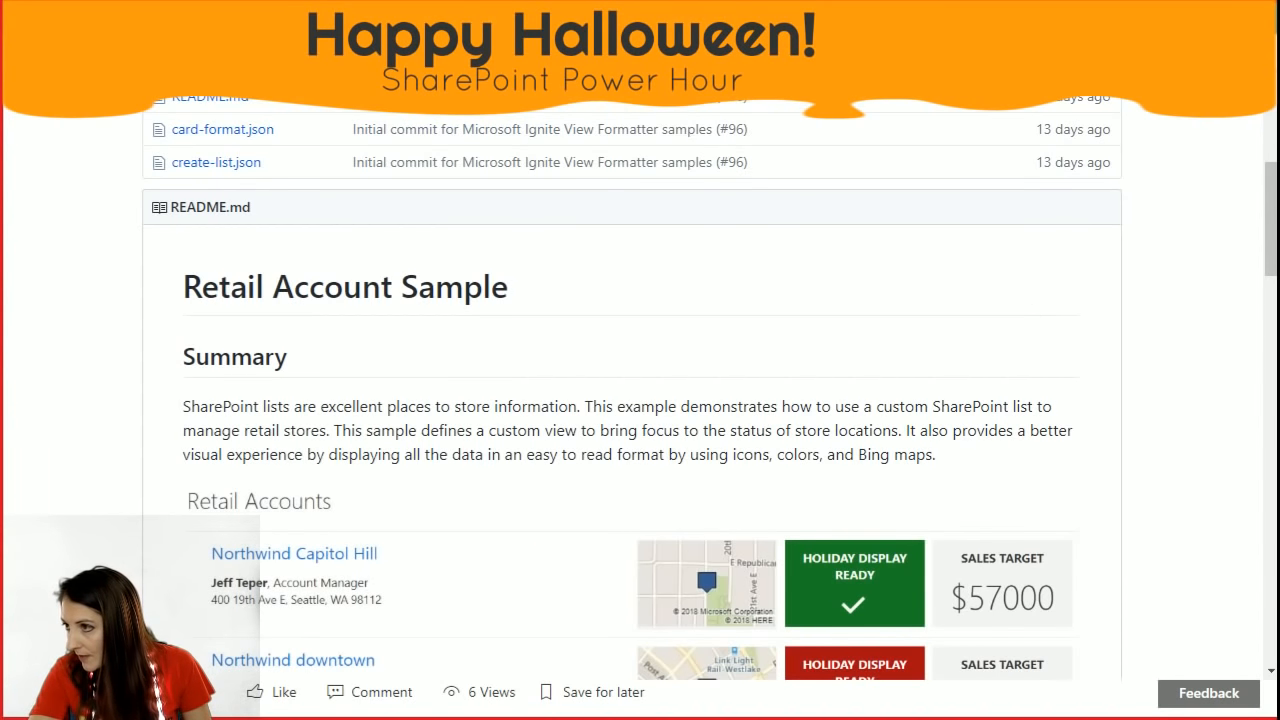
pyautogui.hotkey('ctrl', 'Tab')
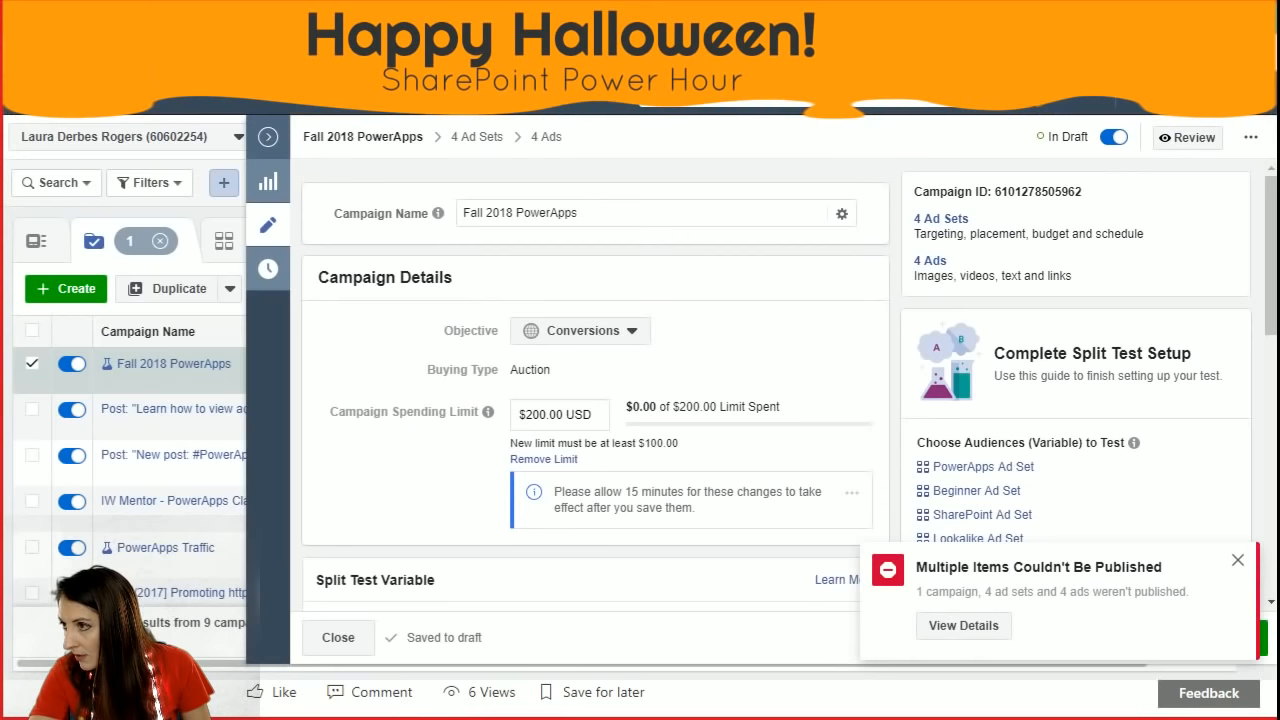
pyautogui.hotkey('ctrl', 'Tab')
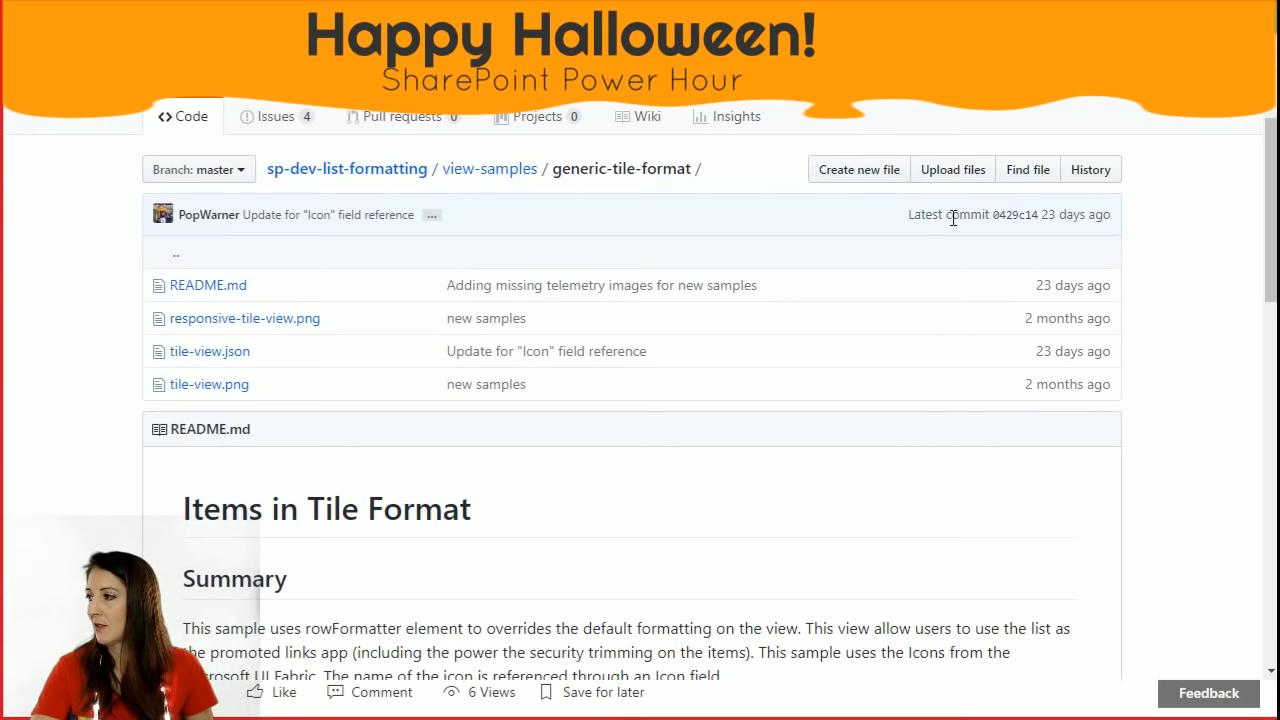
pyautogui.scroll(1, 953, 218)
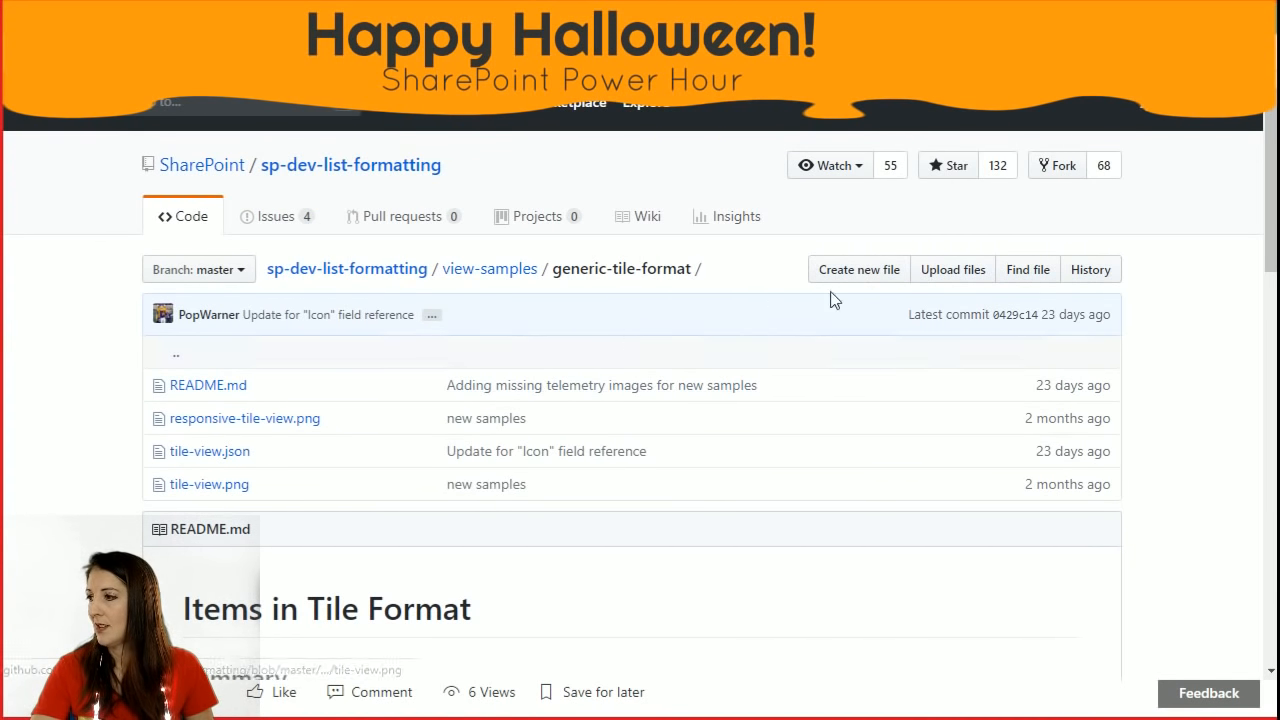
pyautogui.click(517, 279)
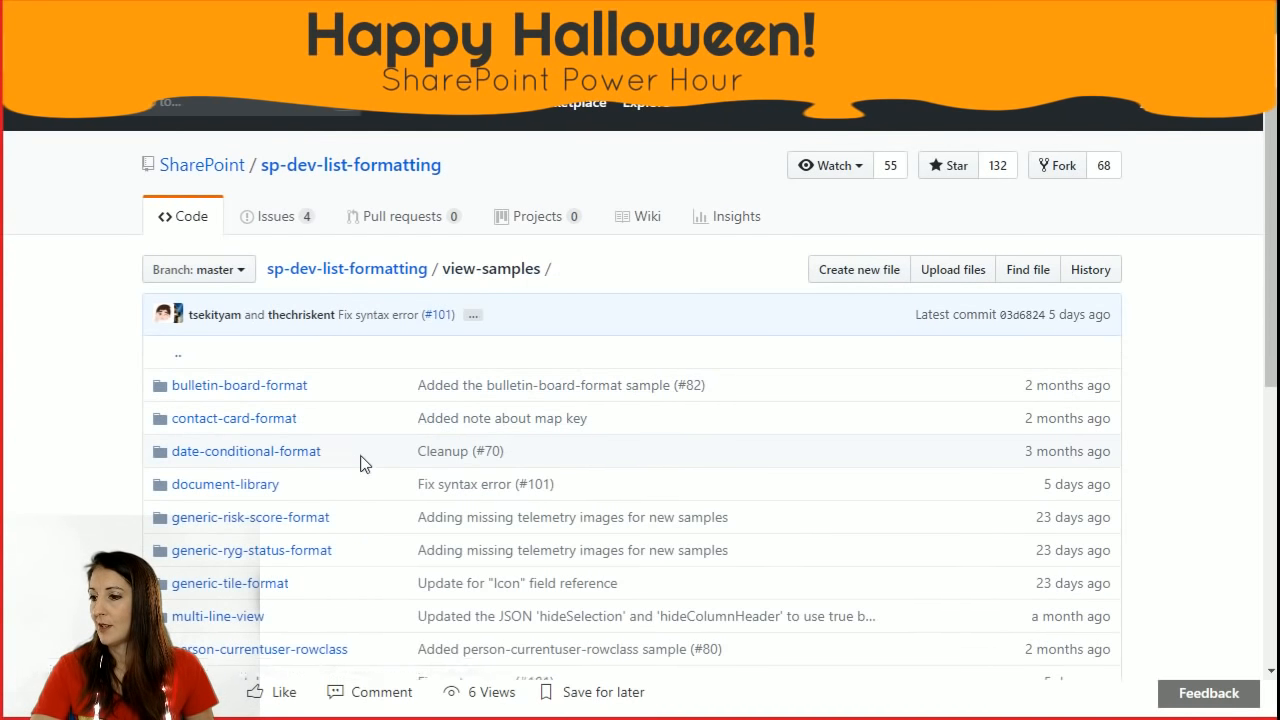
pyautogui.scroll(-1, 513, 479)
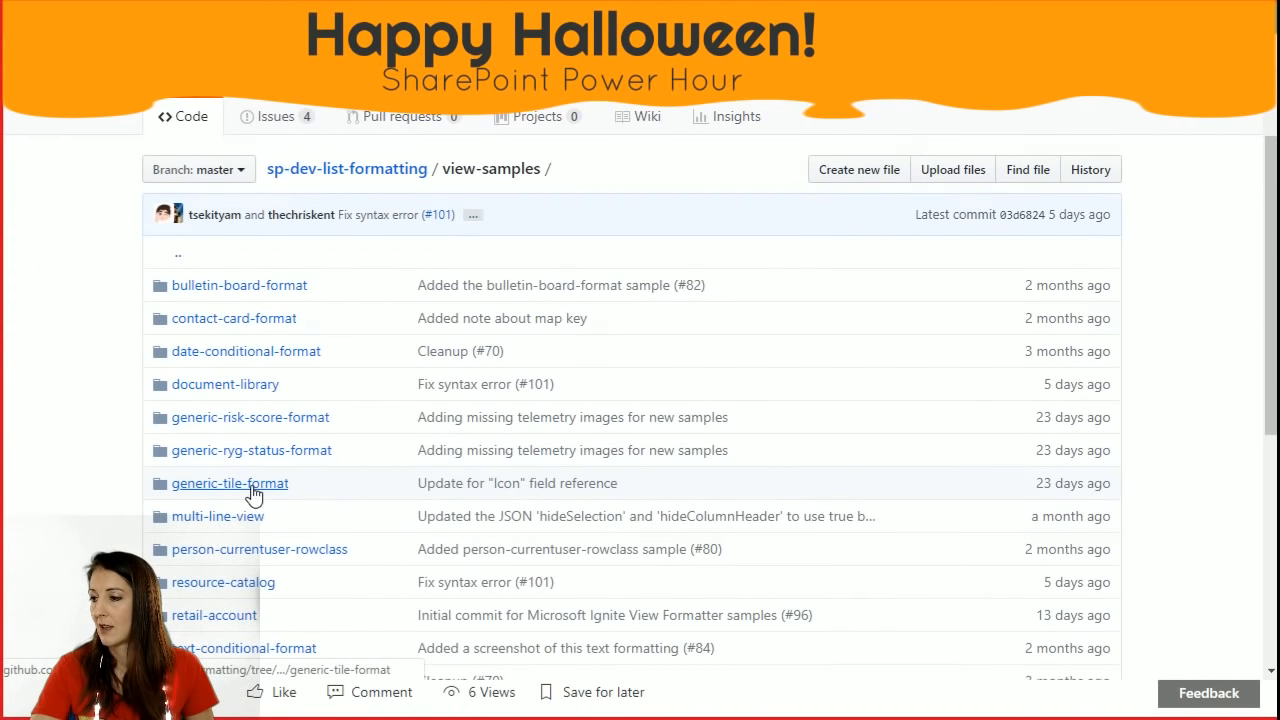
pyautogui.click(250, 486)
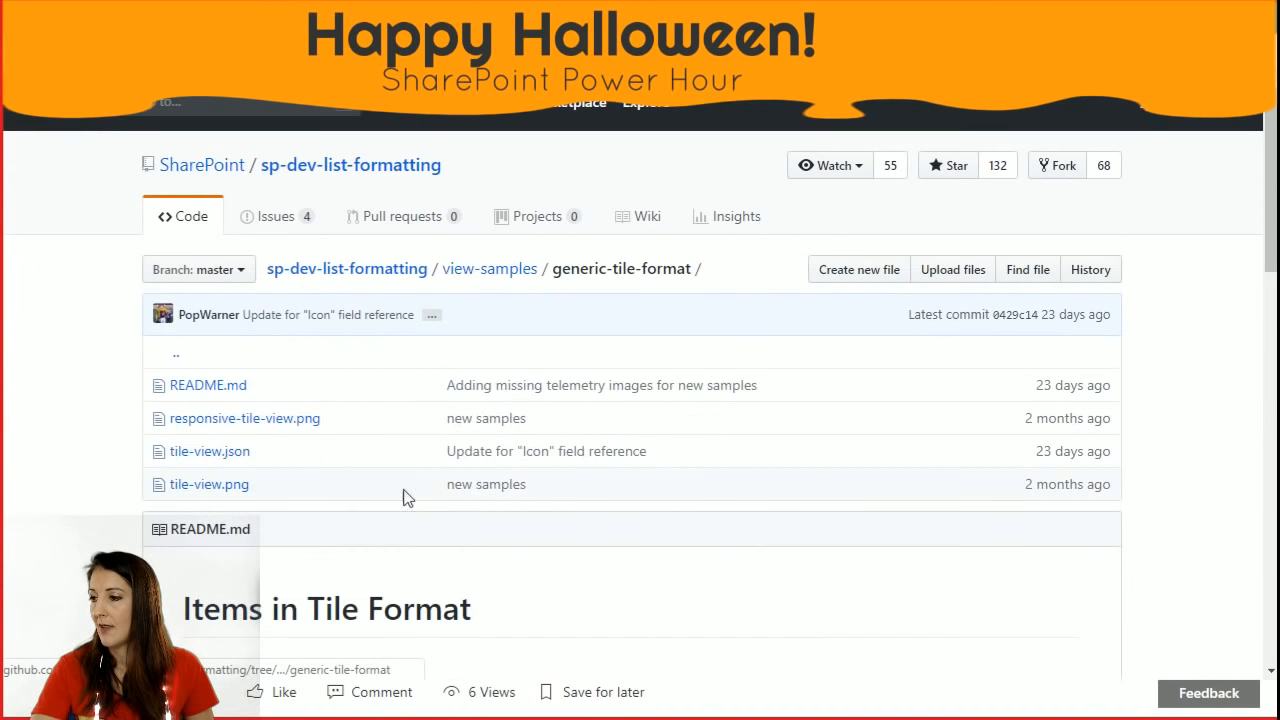
pyautogui.click(209, 455)
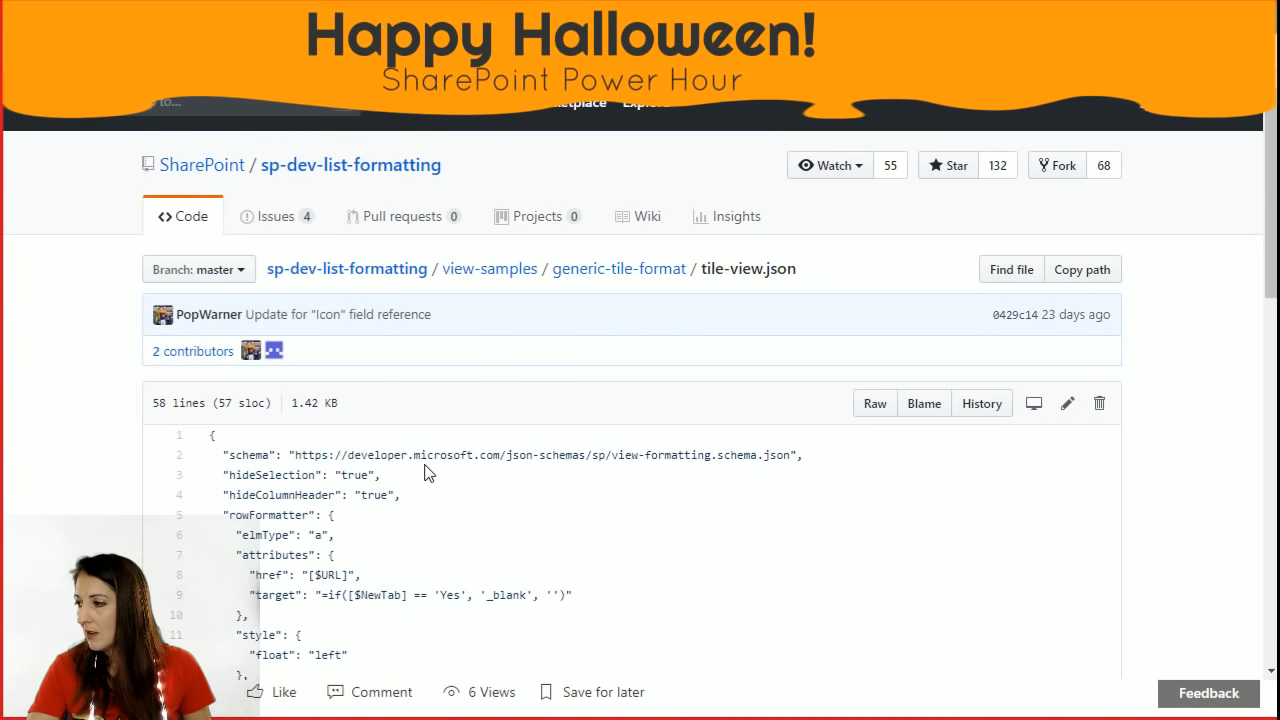
# Review the full tile-view.json code, try selecting everything on the page, and clear the selection.
pyautogui.scroll(-3, 480, 535)
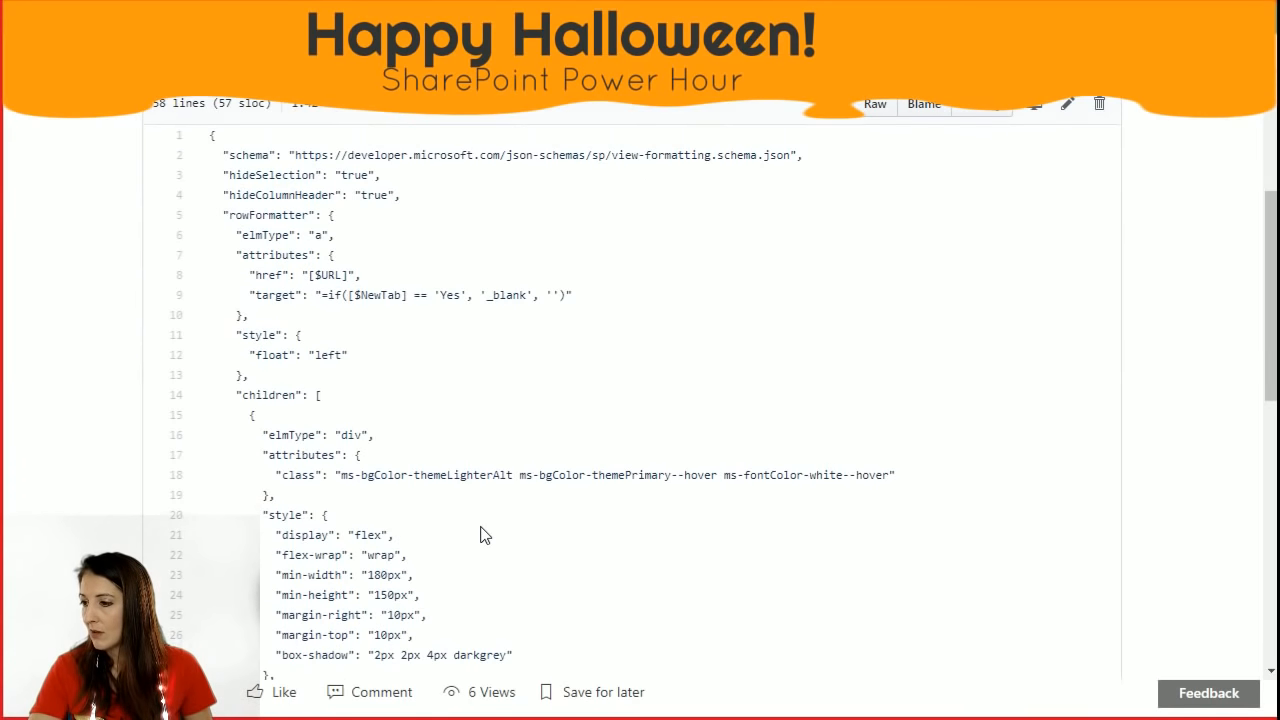
pyautogui.scroll(-7, 480, 535)
pyautogui.scroll(9, 480, 535)
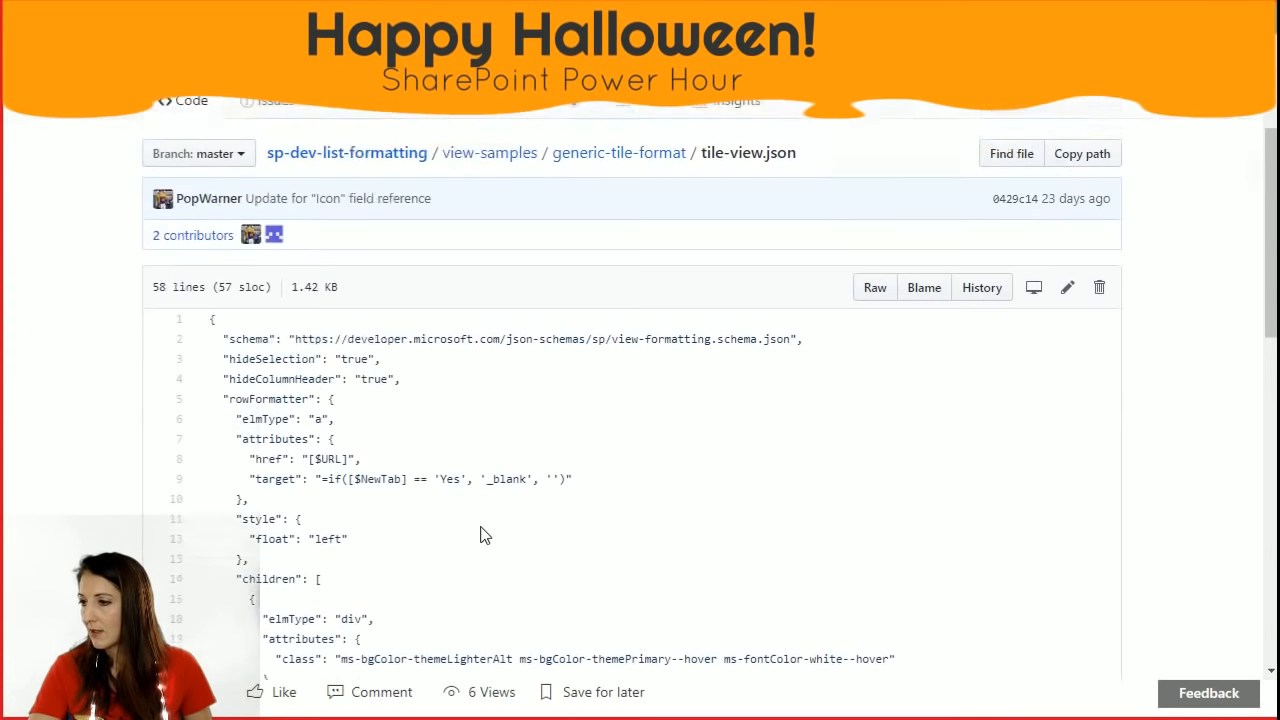
pyautogui.scroll(1, 480, 535)
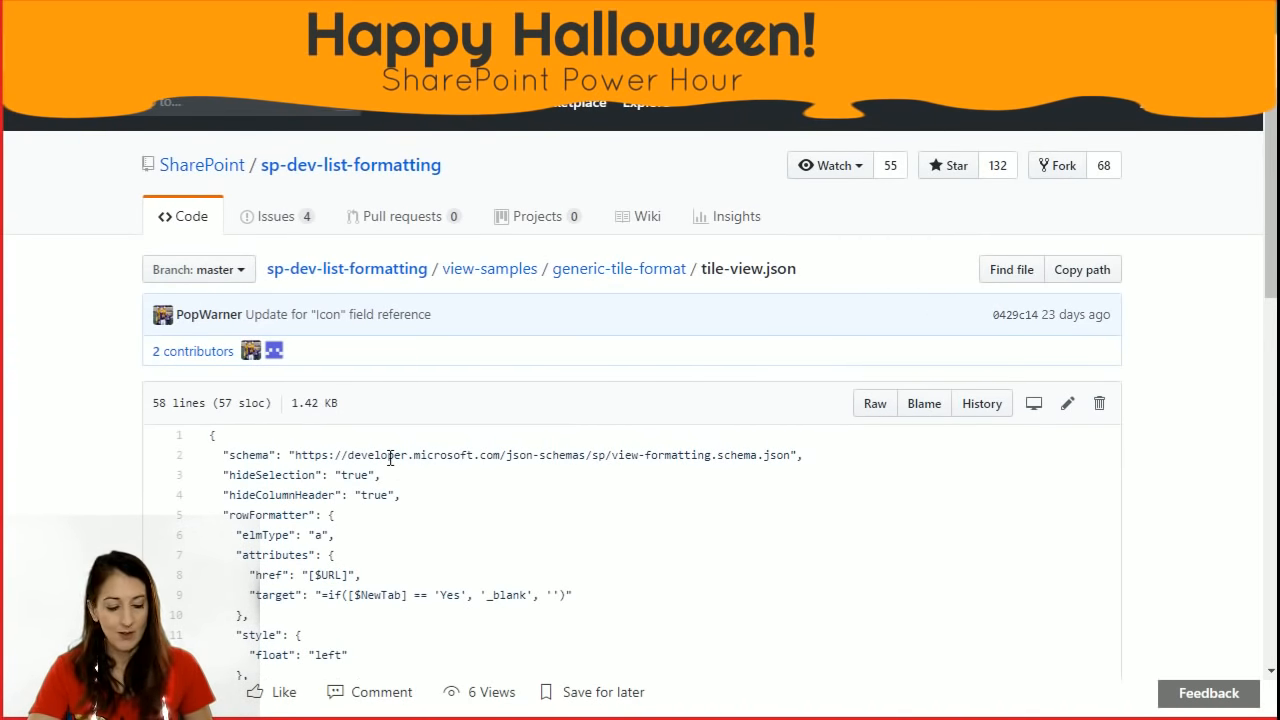
pyautogui.hotkey('ctrl', 'a')
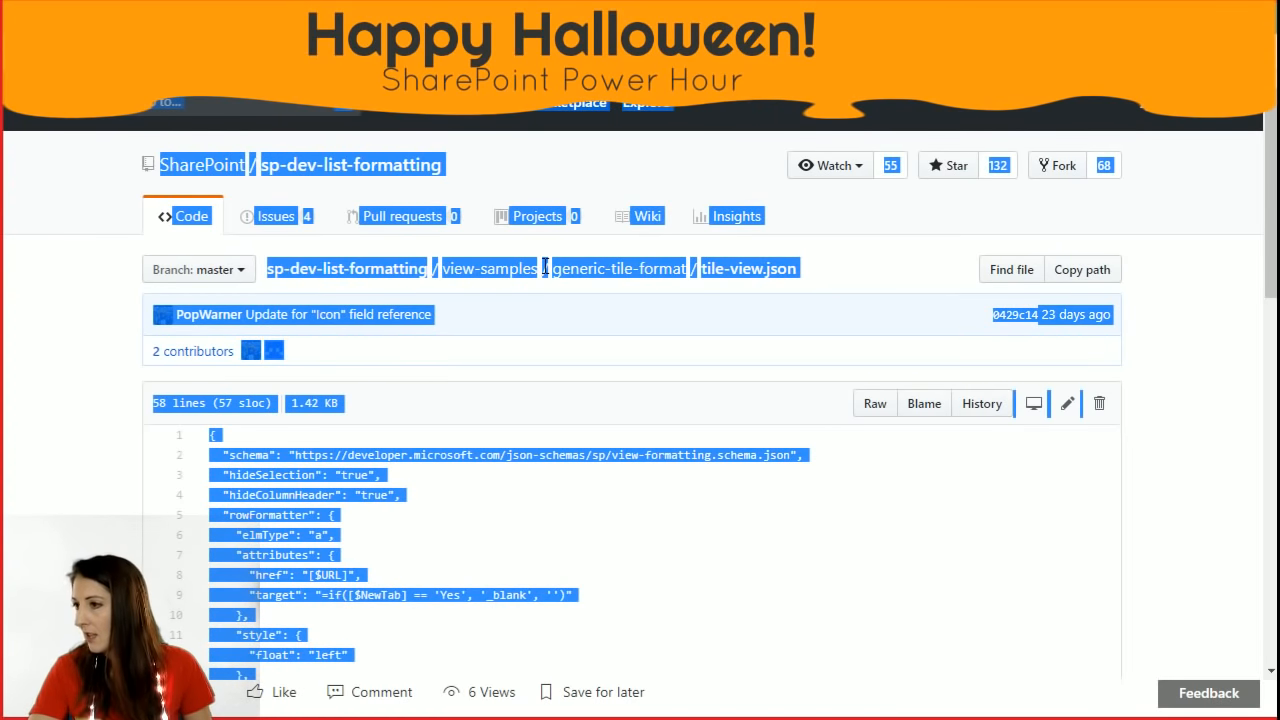
pyautogui.click(506, 495)
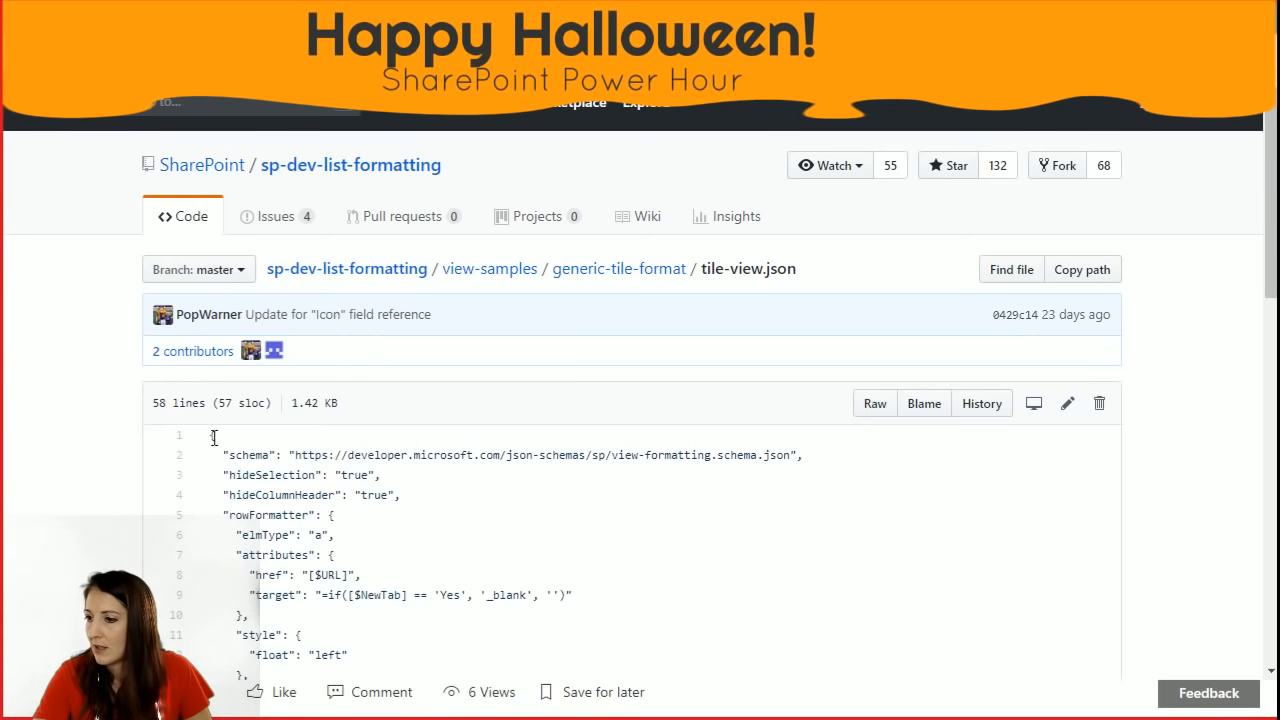
# Copy all the code of tile-view.json, switch back to the Modern Demo SharePoint site and open the Halloween Weapons list.
pyautogui.moveTo(211, 435); pyautogui.dragTo(276, 507)
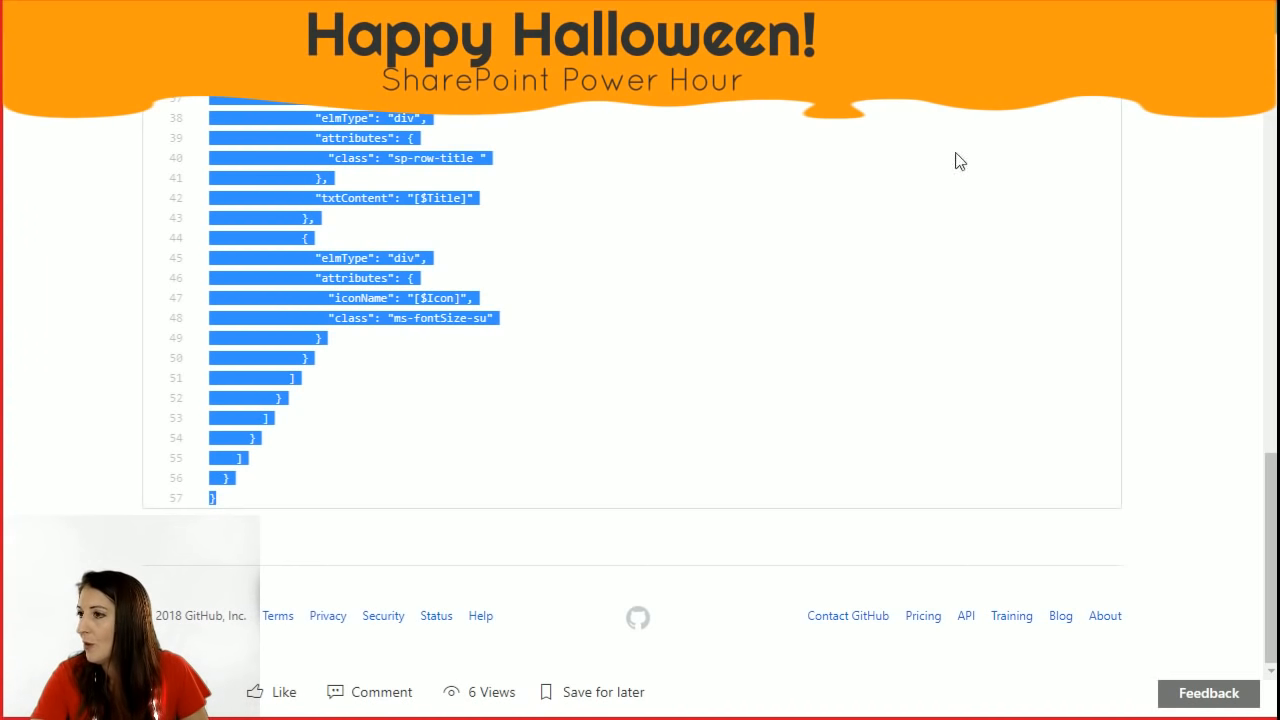
pyautogui.hotkey('alt', 'Tab')
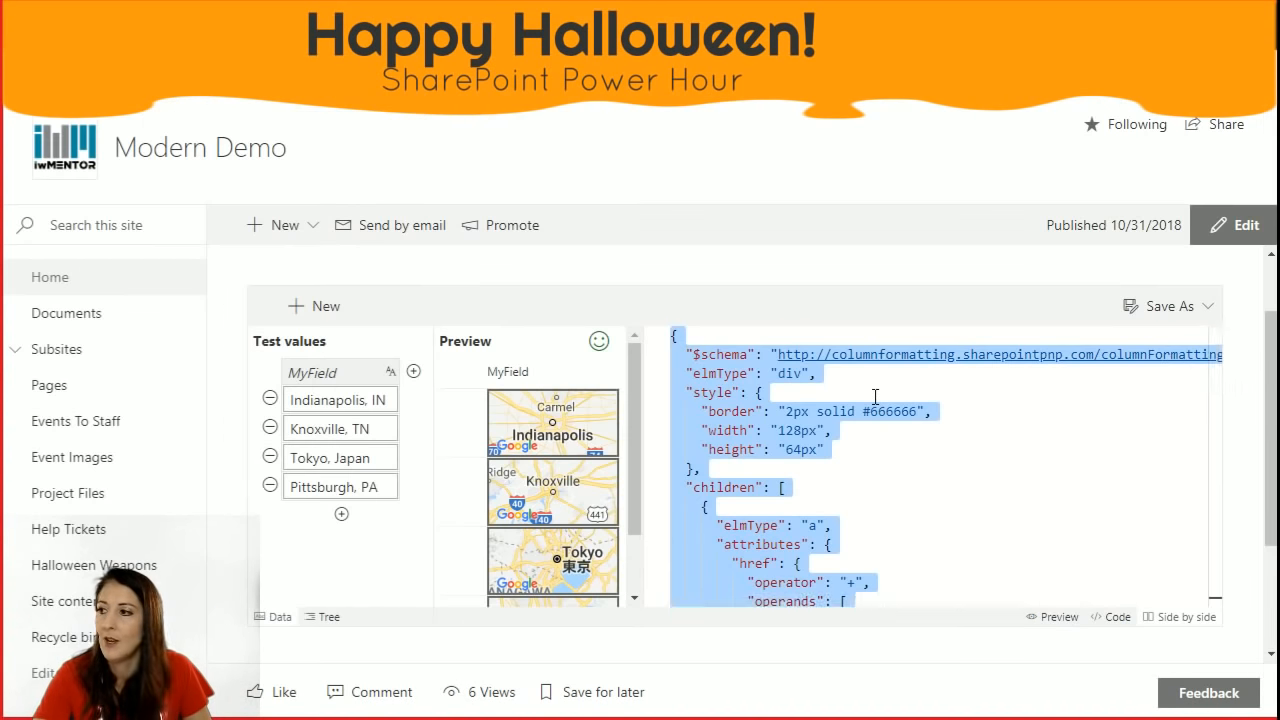
pyautogui.click(94, 565)
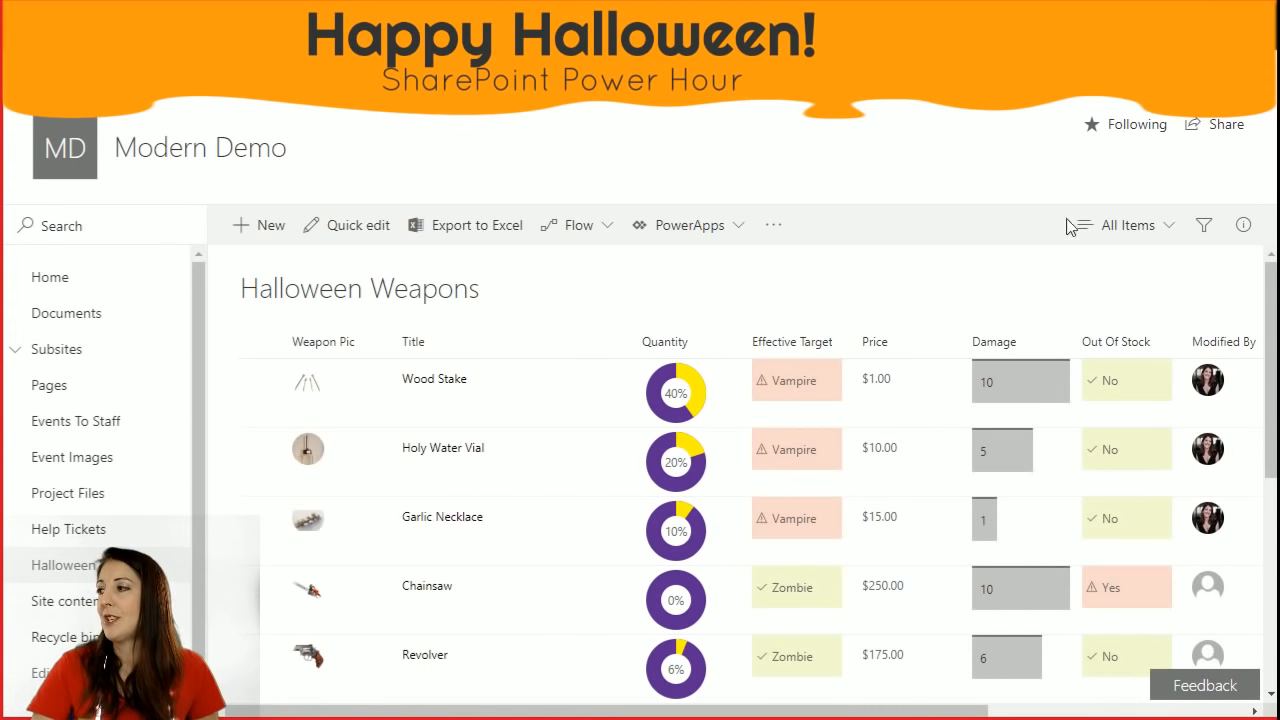
# Switch the Halloween Weapons list to the view named Another.
pyautogui.click(1122, 226)
pyautogui.click(1120, 234)
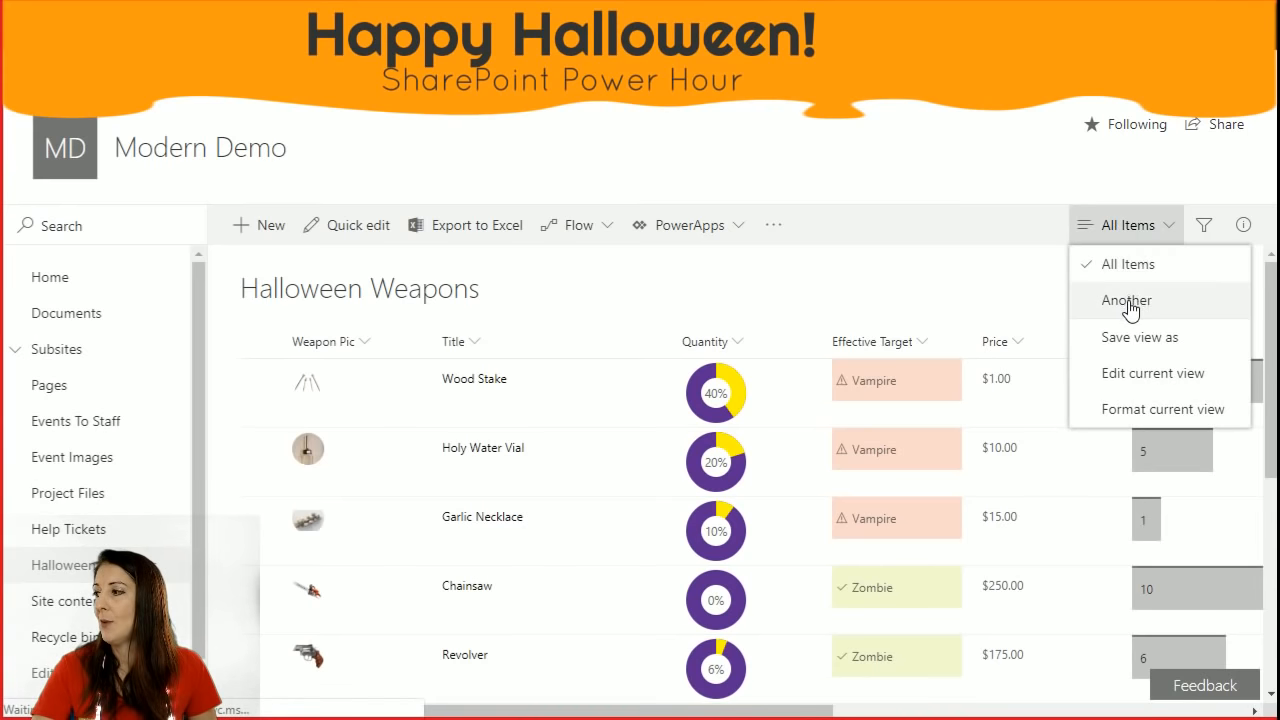
pyautogui.click(855, 288)
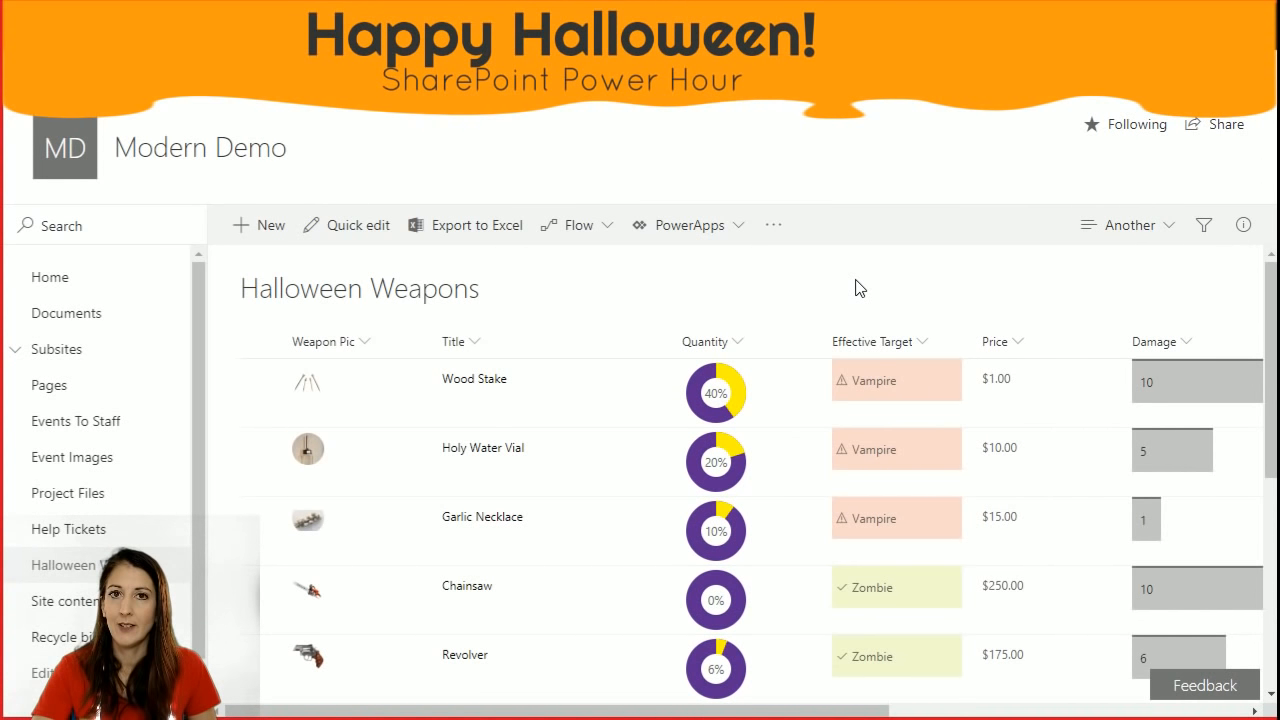
# Open the formatting of the current view, paste the copied tile-view JSON into it, and preview the result.
pyautogui.click(1155, 227)
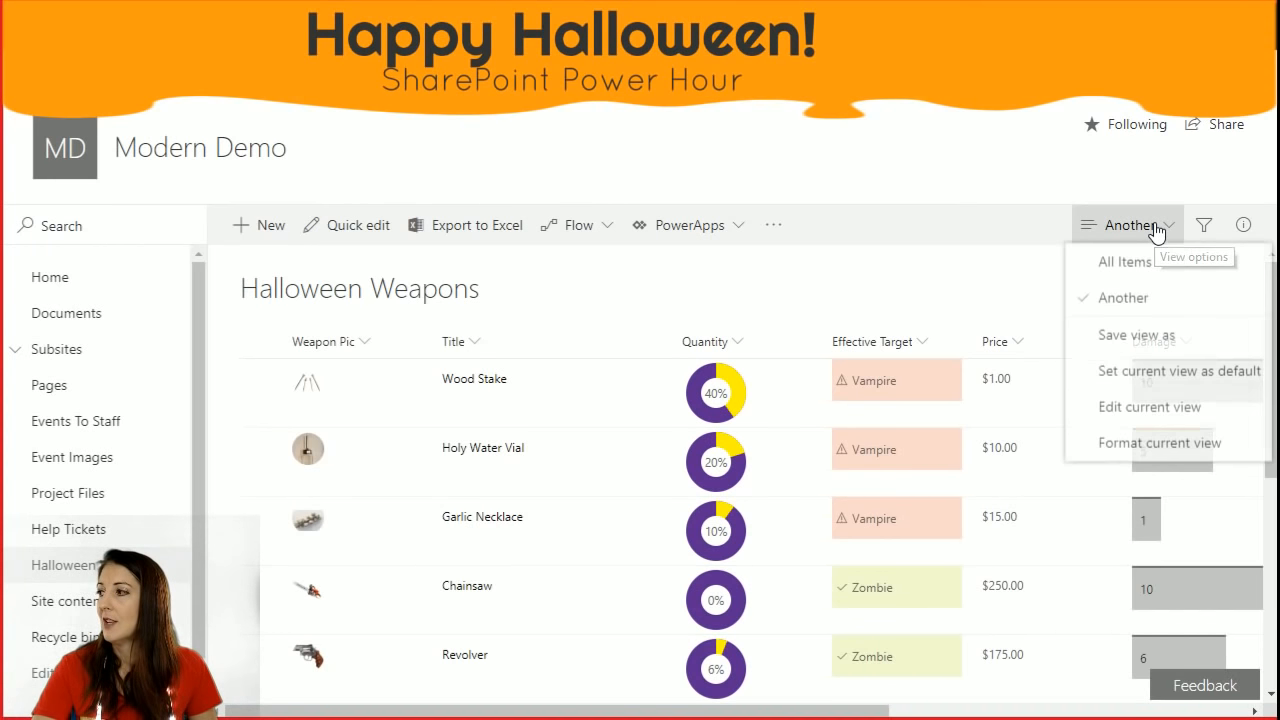
pyautogui.click(1150, 455)
pyautogui.click(1101, 424)
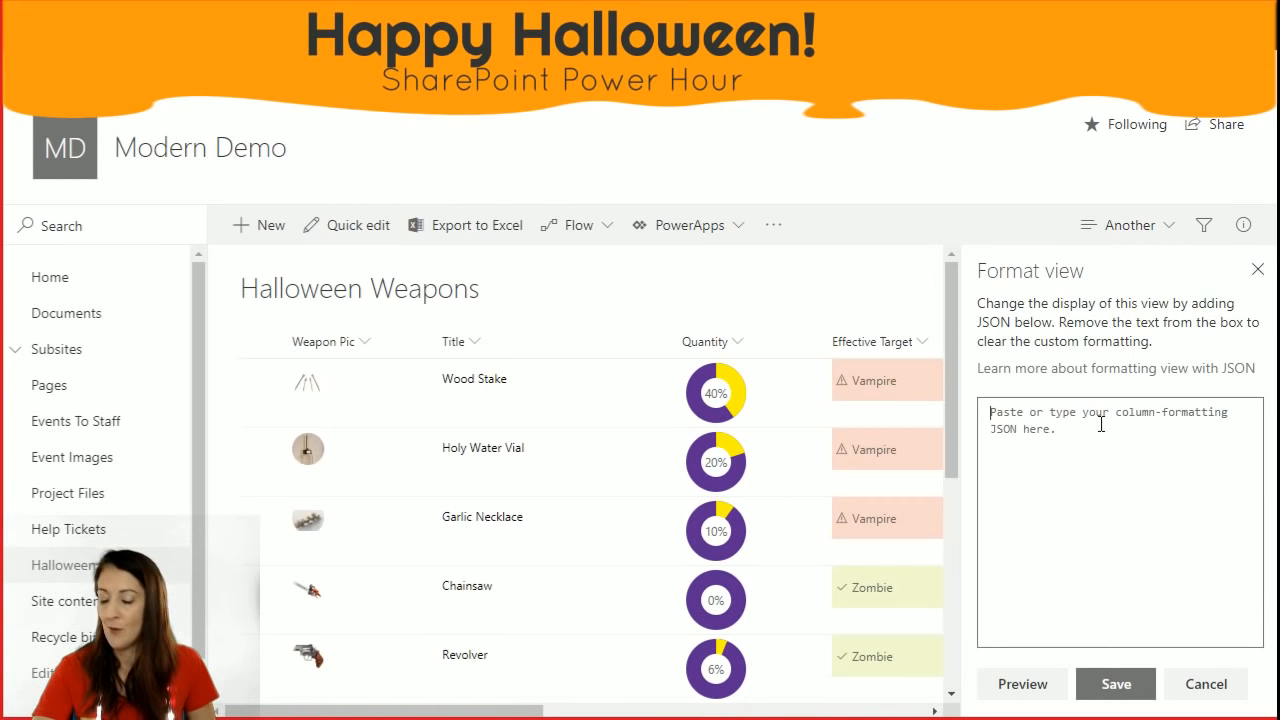
pyautogui.hotkey('ctrl', 'v')
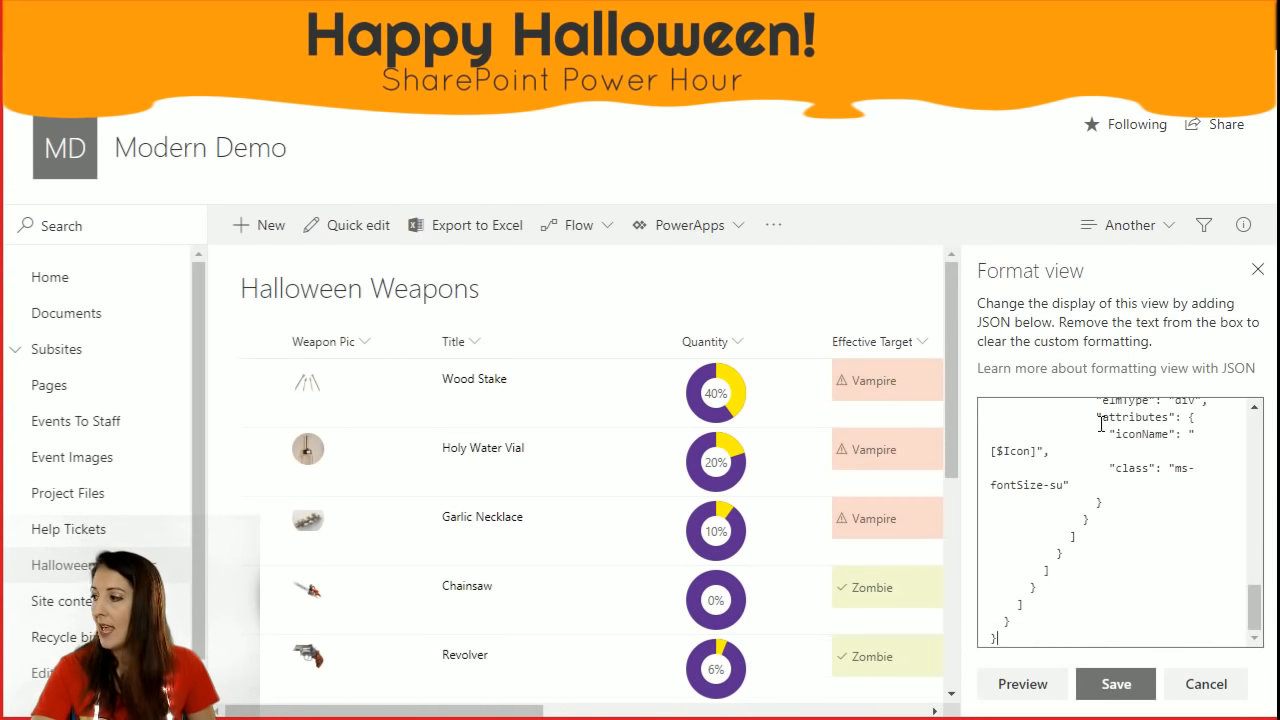
pyautogui.click(1014, 686)
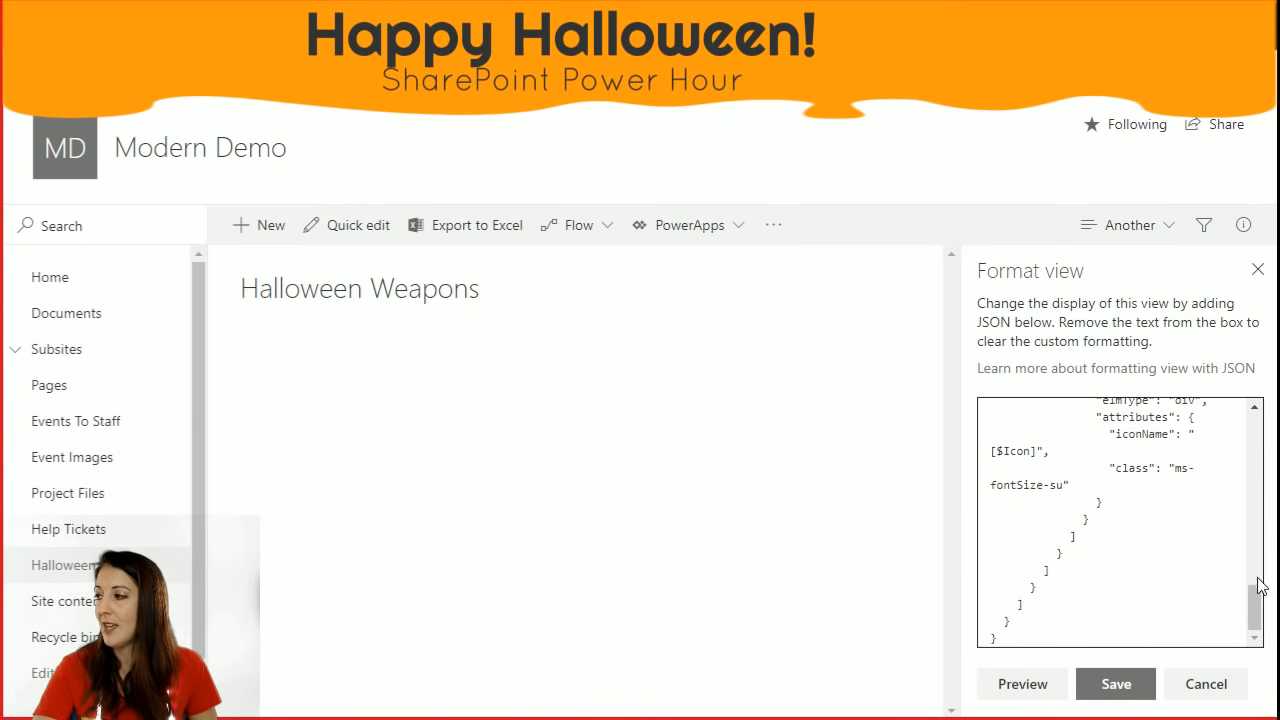